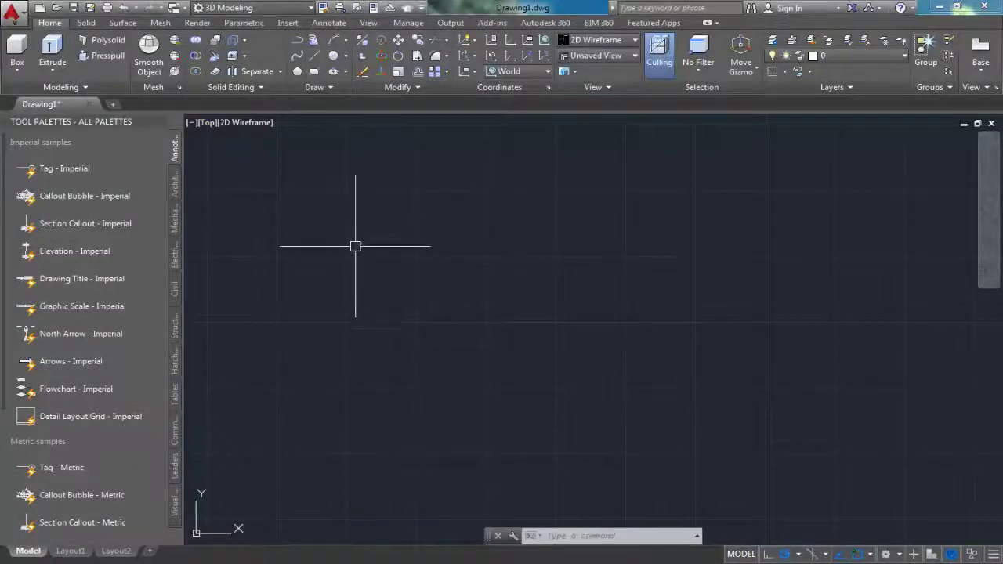
# Step: Draw the outline's top side: 40, a 2-unit step up, 20, a 2-unit step down, then 40
pyautogui.click(315, 56)
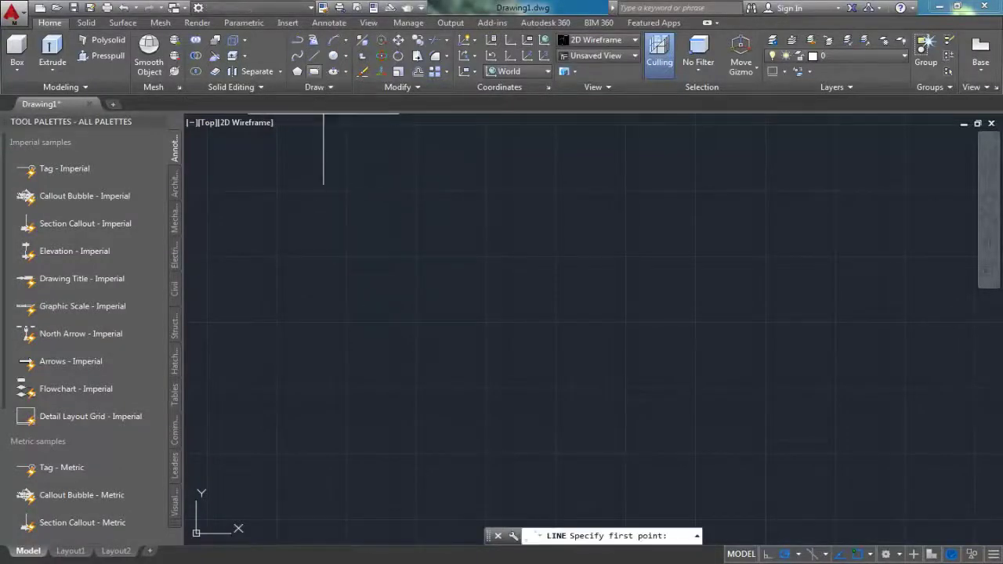
pyautogui.click(339, 256)
pyautogui.write('40')
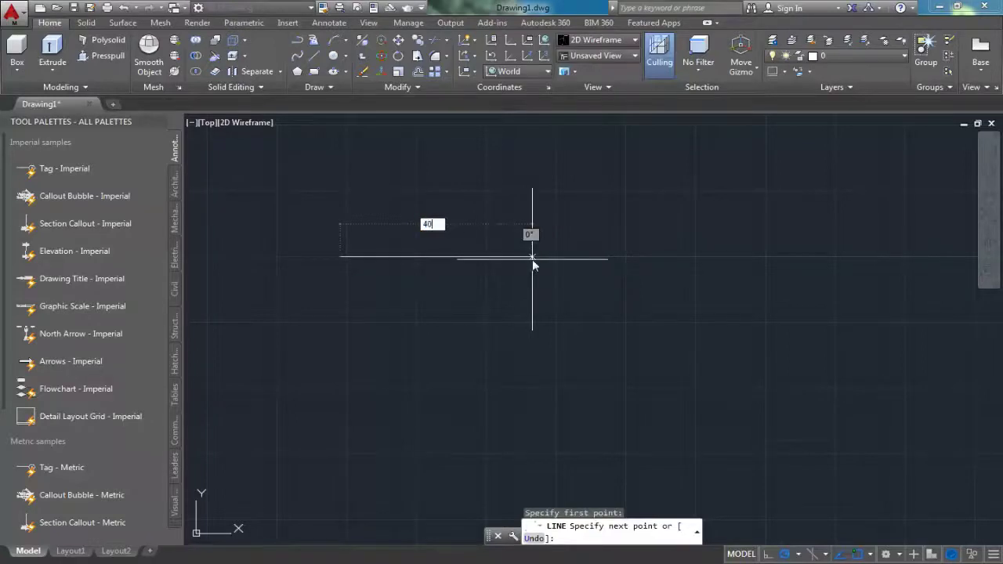
pyautogui.press('Return')
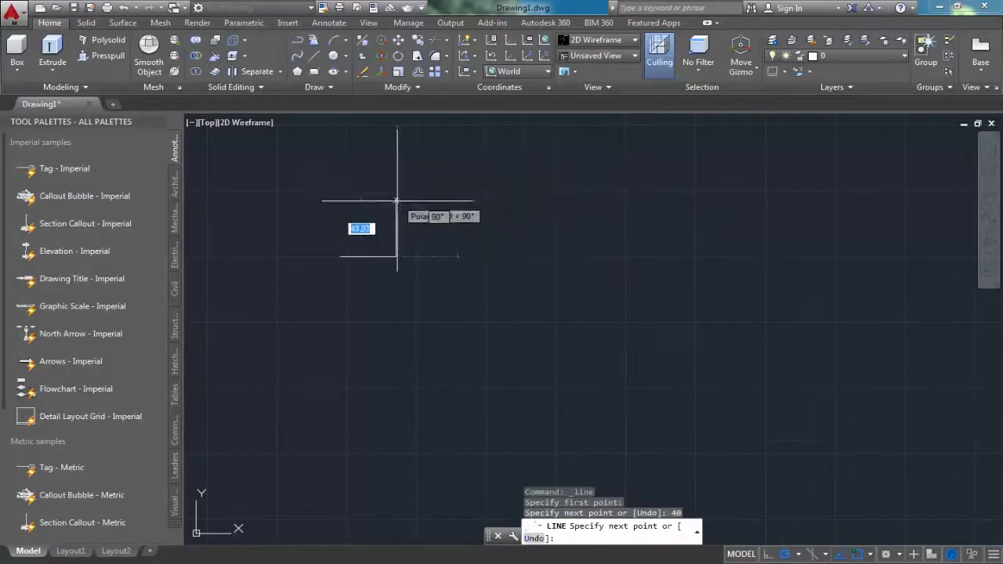
pyautogui.moveTo(387, 204); pyautogui.dragTo(429, 252, button='middle')
pyautogui.scroll(4, 459, 284)
pyautogui.moveTo(459, 284); pyautogui.dragTo(465, 237, button='middle')
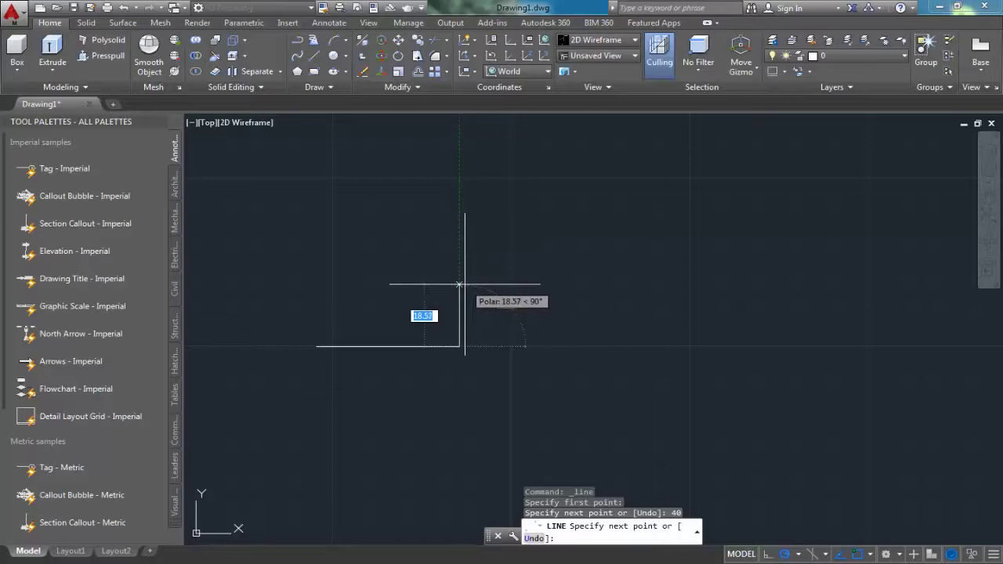
pyautogui.press('Return')
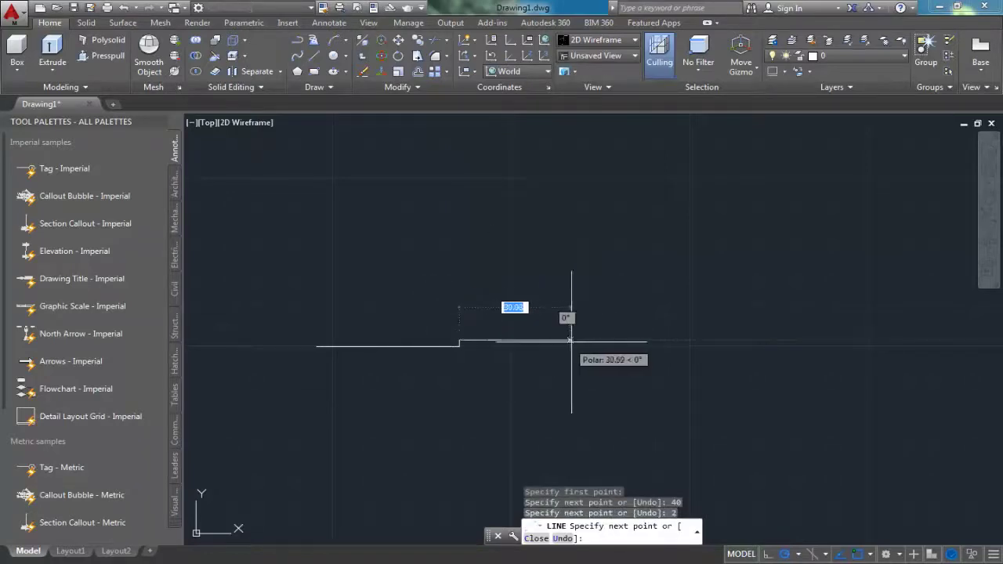
pyautogui.write('20')
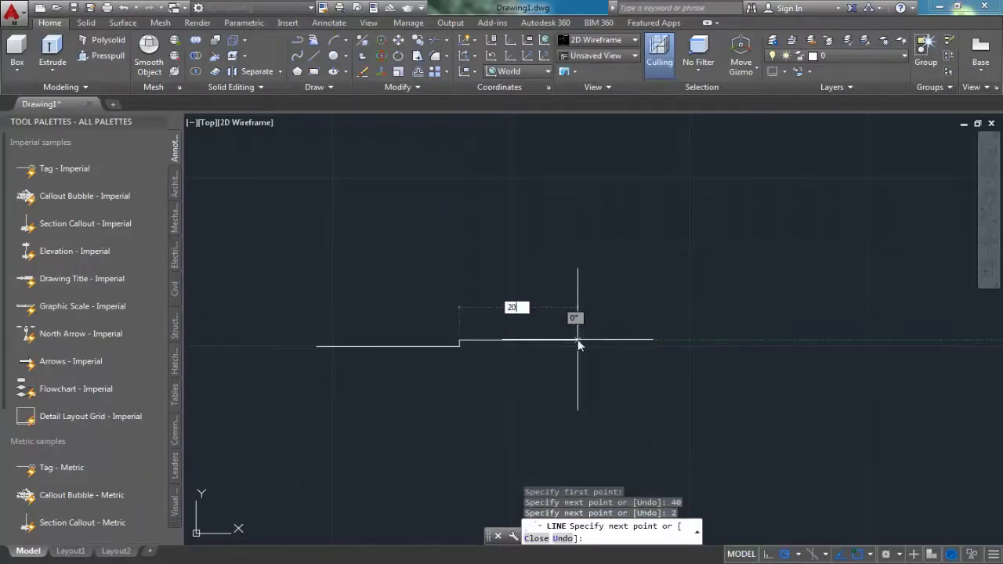
pyautogui.press('Return')
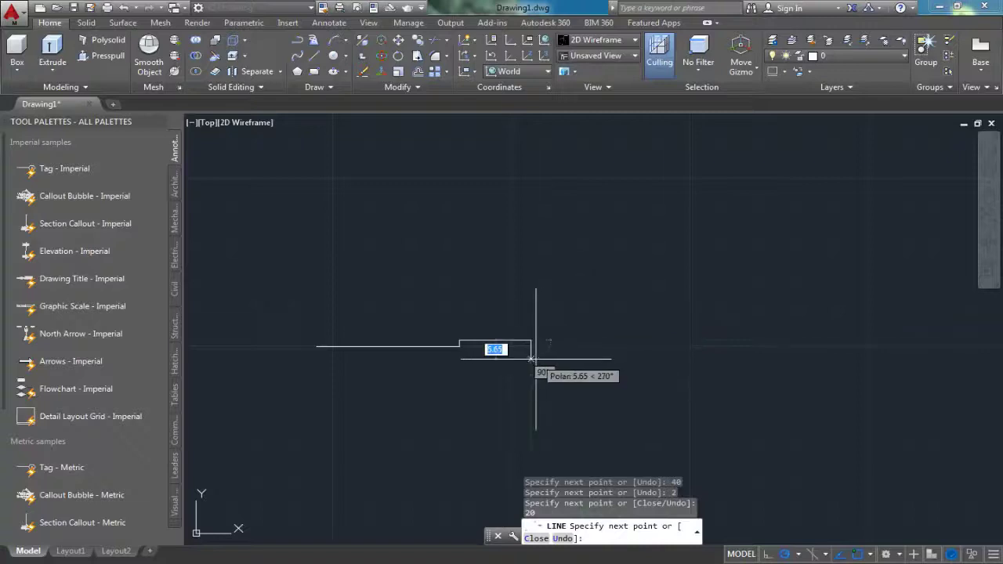
pyautogui.write('2')
pyautogui.press('Return')
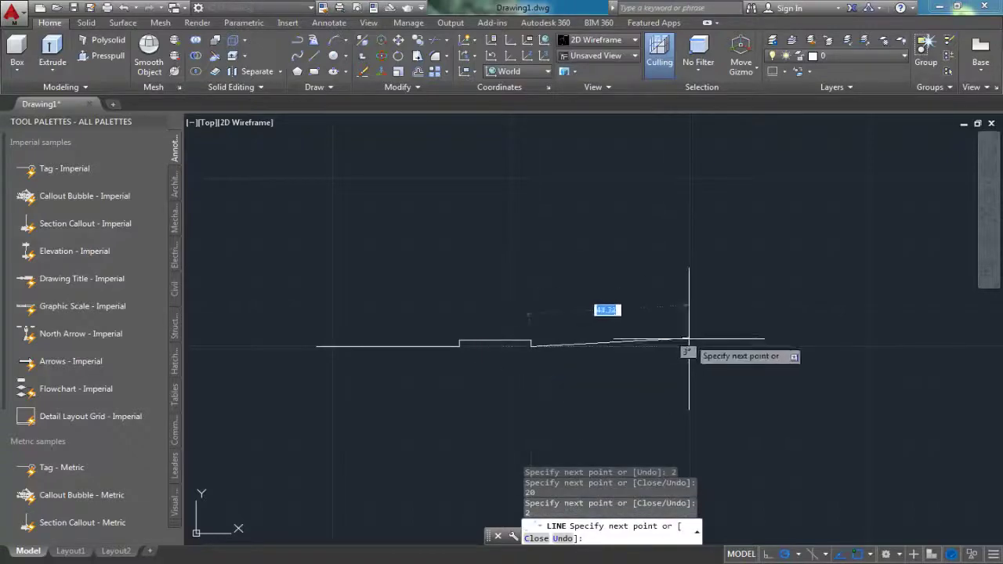
pyautogui.write('40')
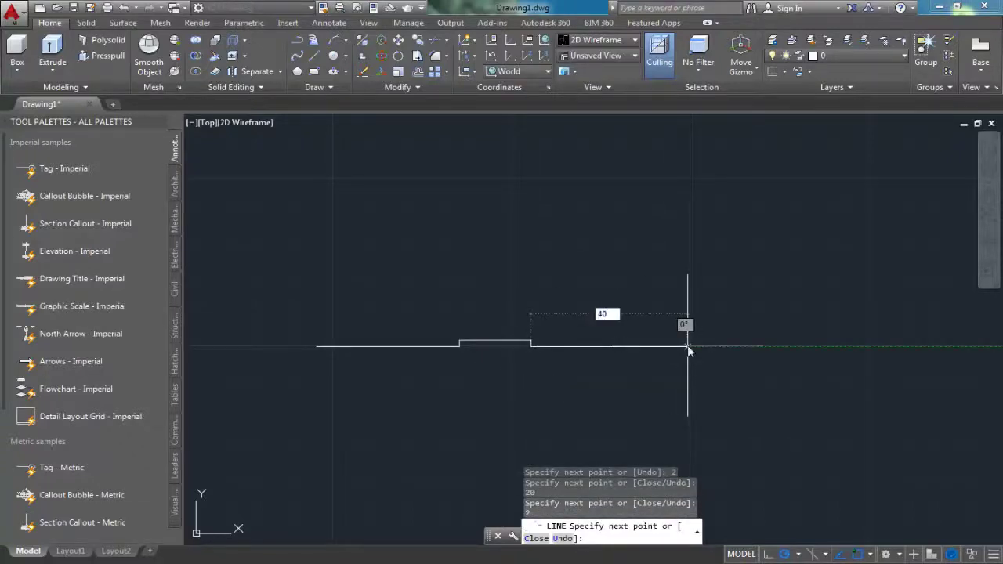
pyautogui.press('Return')
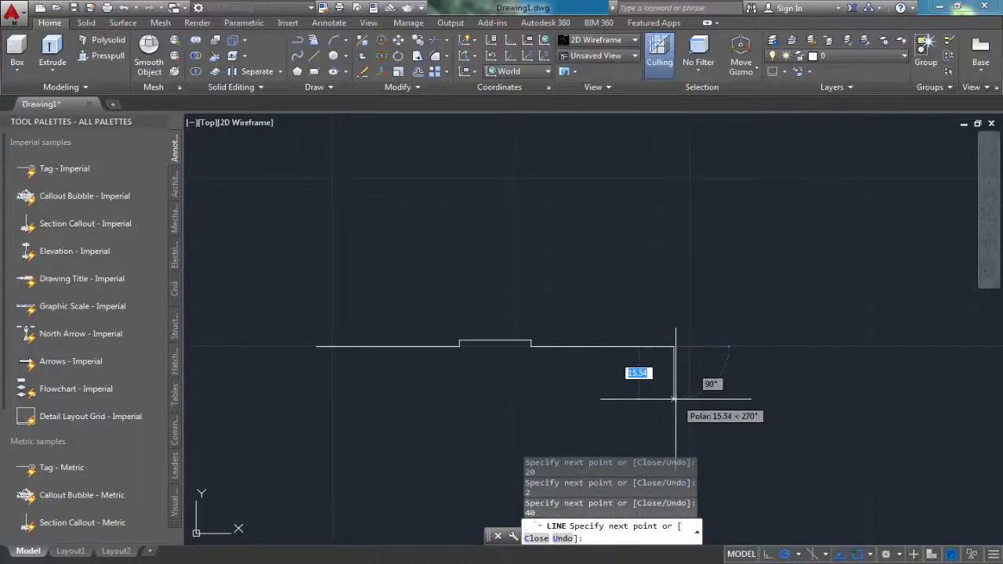
# Step: Add the 8-unit end and 40, 2, 20, 2, 40 return edges, then close the outline
pyautogui.write('8')
pyautogui.press('Return')
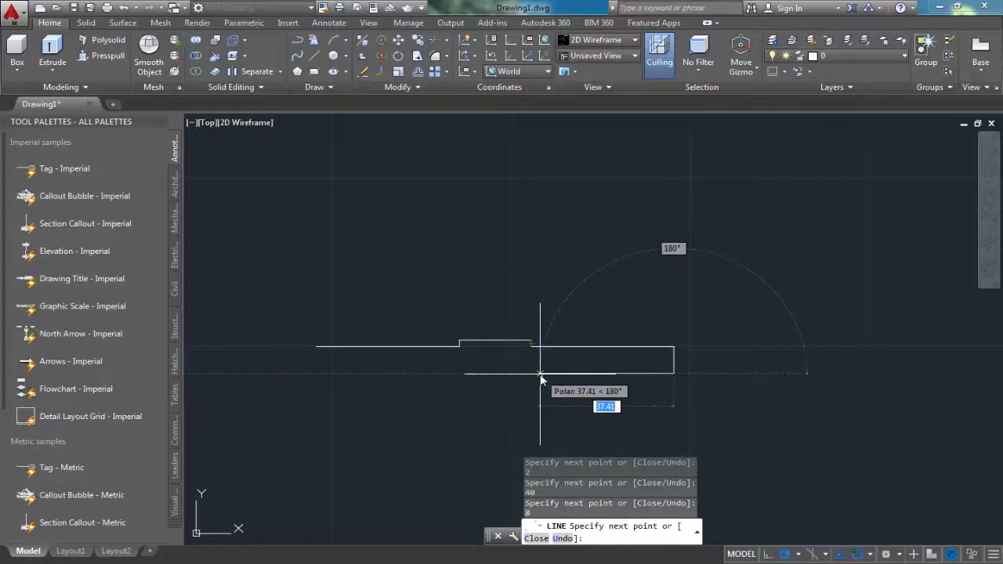
pyautogui.write('40')
pyautogui.press('Return')
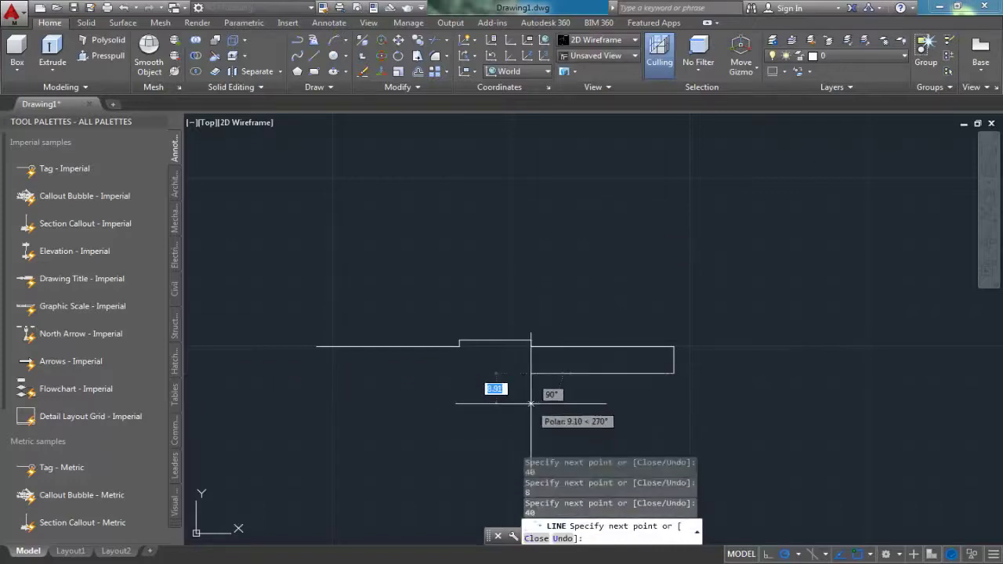
pyautogui.write('2')
pyautogui.press('Return')
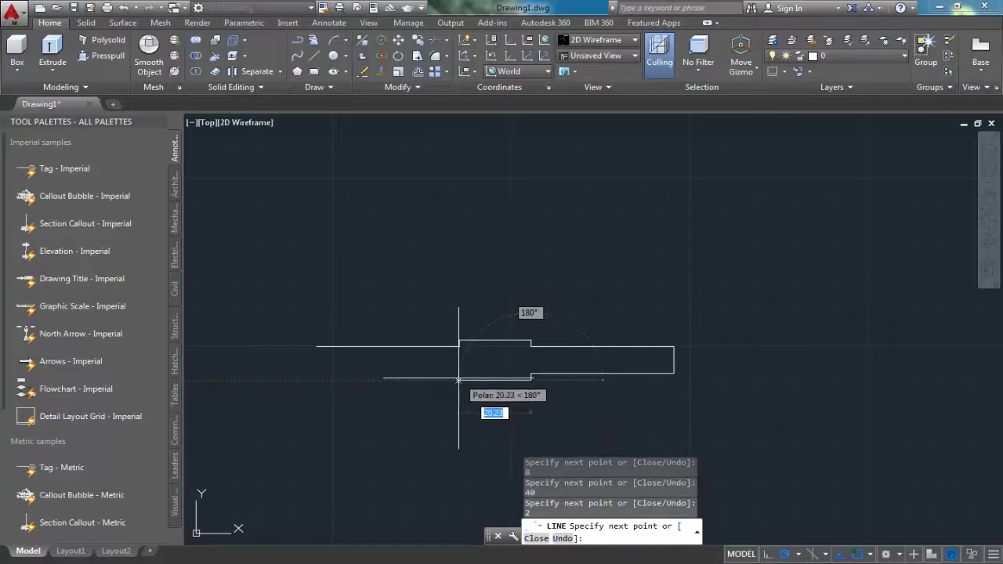
pyautogui.write('20')
pyautogui.press('Return')
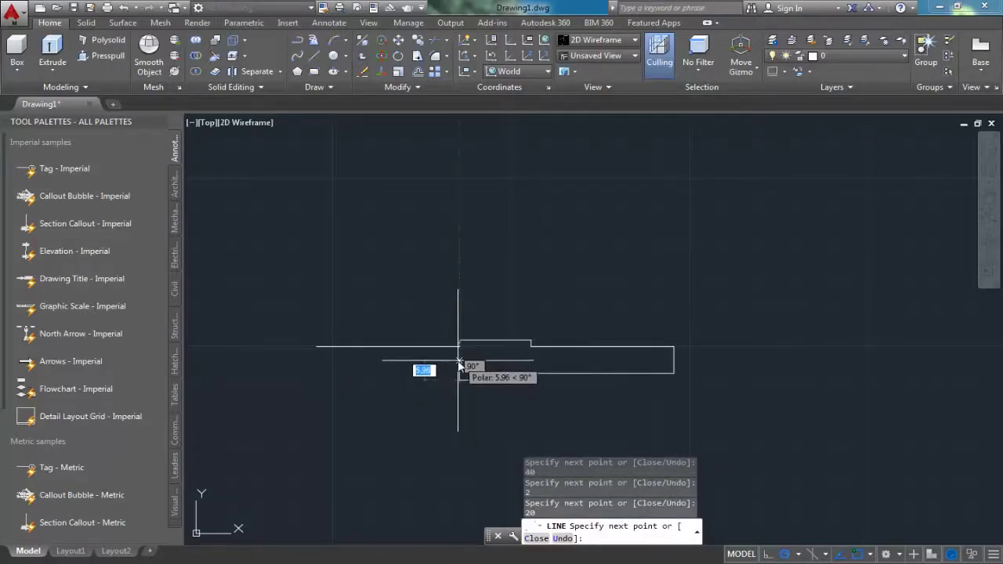
pyautogui.write('2')
pyautogui.press('Return')
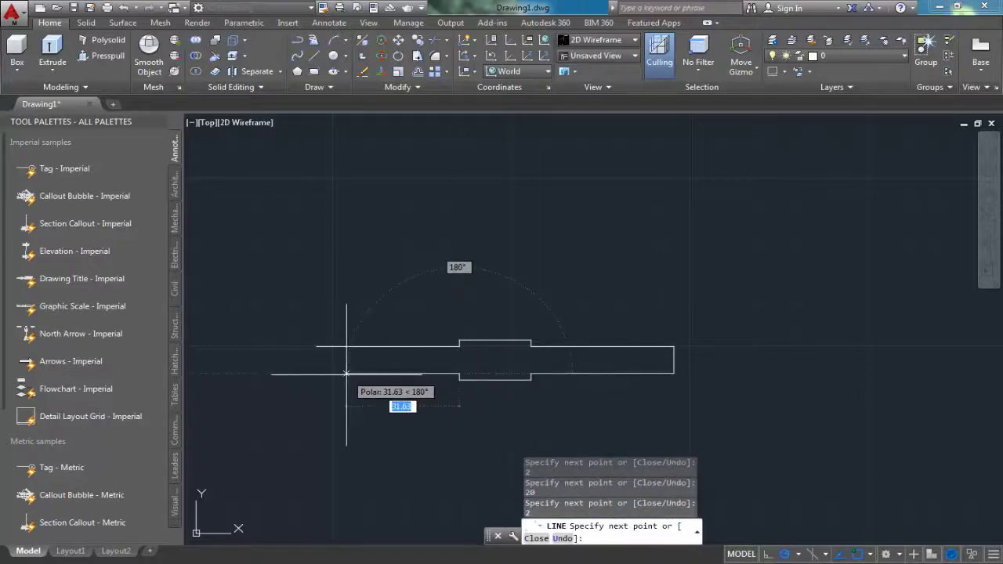
pyautogui.write('40')
pyautogui.press('Return')
pyautogui.write('c')
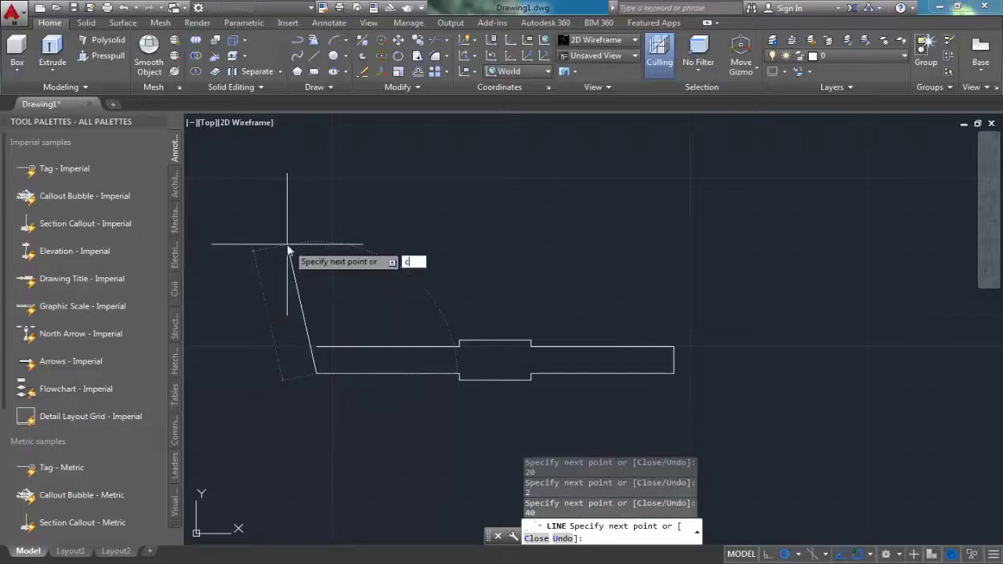
pyautogui.press('Return')
pyautogui.scroll(2, 496, 347)
pyautogui.moveTo(497, 352); pyautogui.dragTo(525, 283, button='middle')
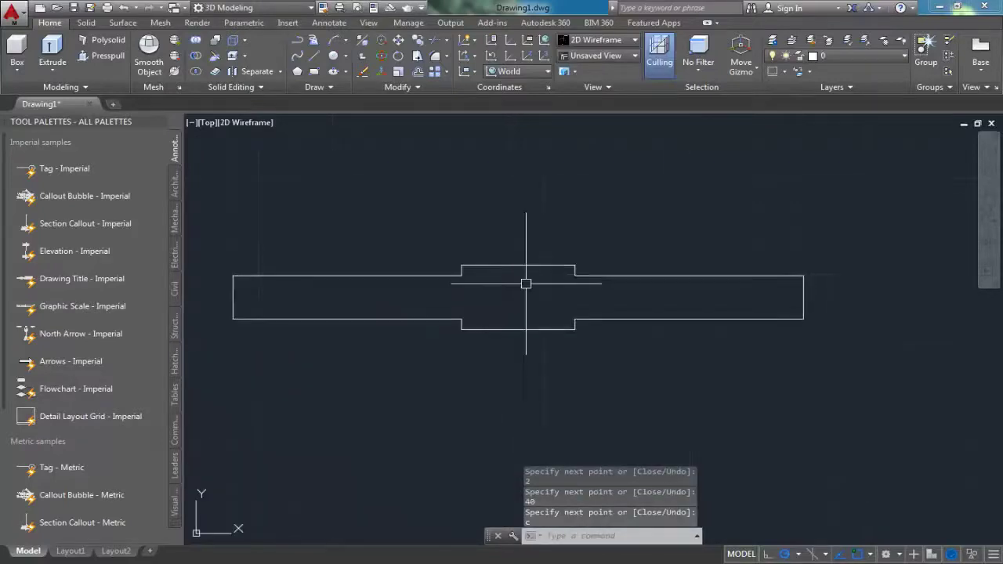
pyautogui.scroll(1, 526, 284)
# Step: Draw a diagonal line corner to corner across the raised middle section
pyautogui.scroll(1, 532, 307)
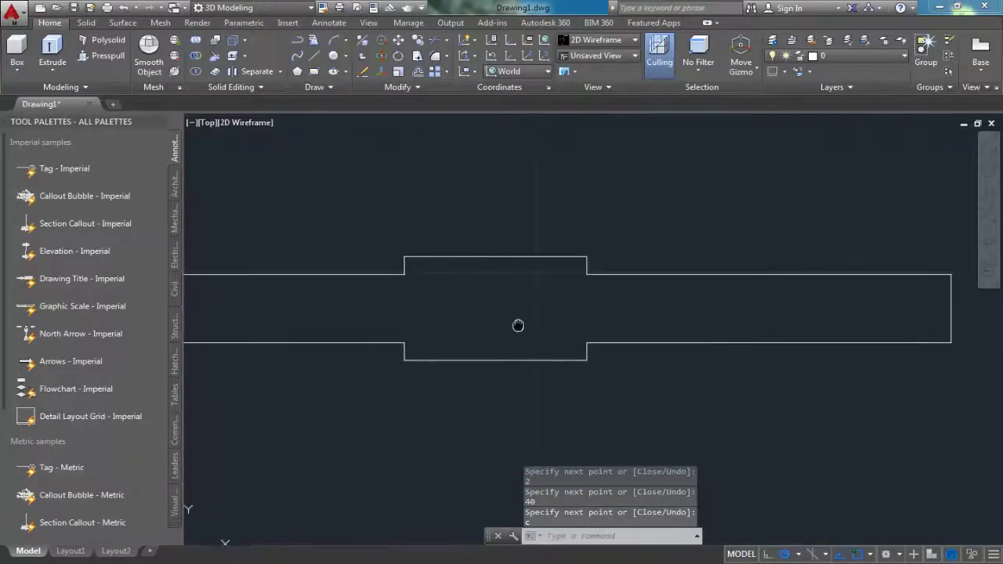
pyautogui.click(317, 59)
pyautogui.click(404, 256)
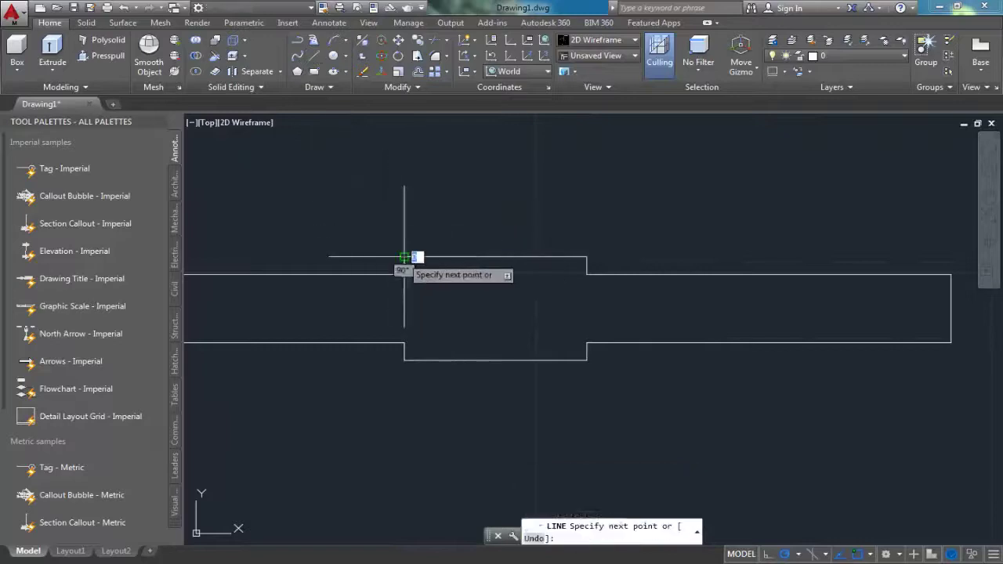
pyautogui.click(586, 360)
pyautogui.rightClick(514, 196)
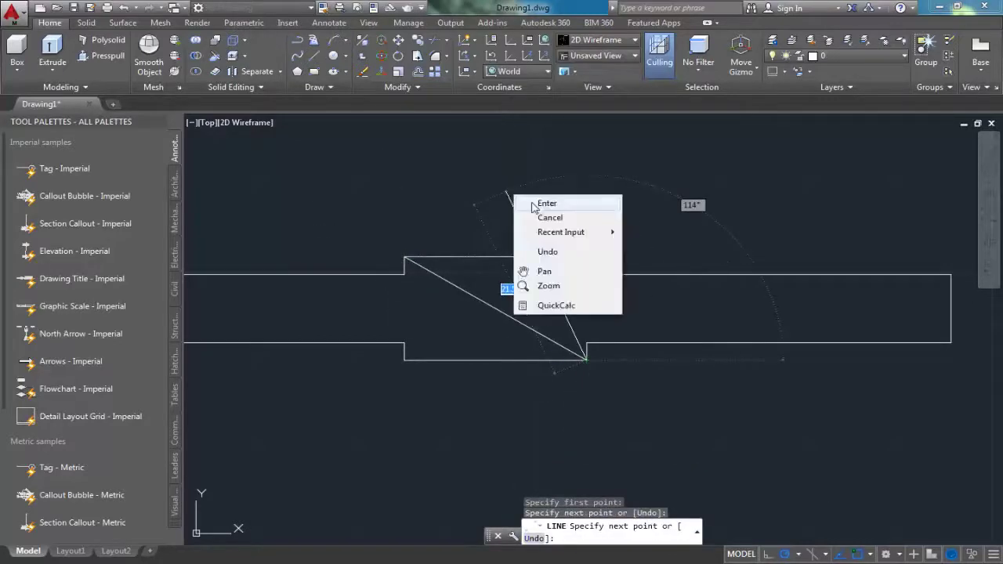
pyautogui.click(546, 203)
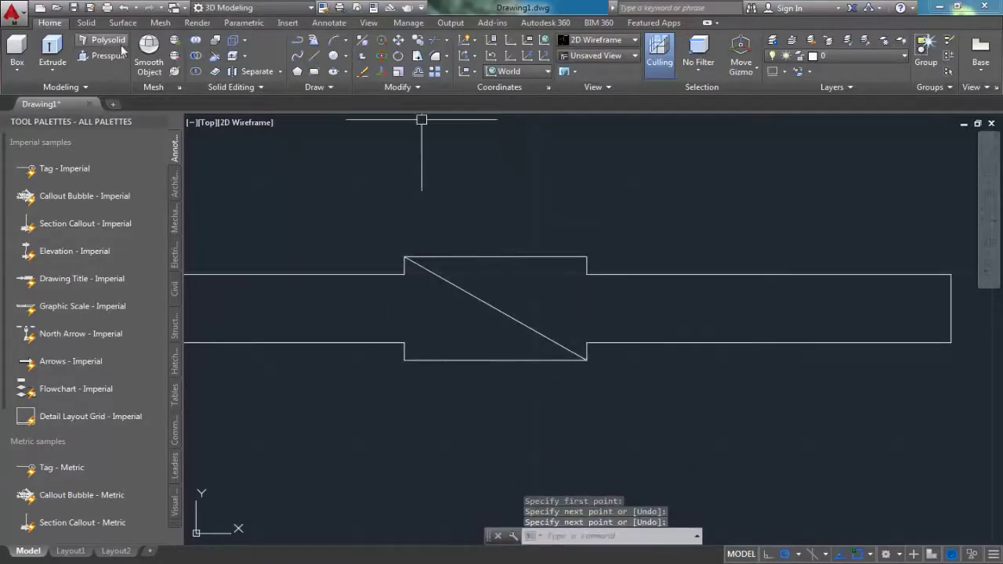
# Step: Start a circle, enable Node, Quadrant and Tangent snaps, and centre it on the diagonal's midpoint
pyautogui.click(332, 57)
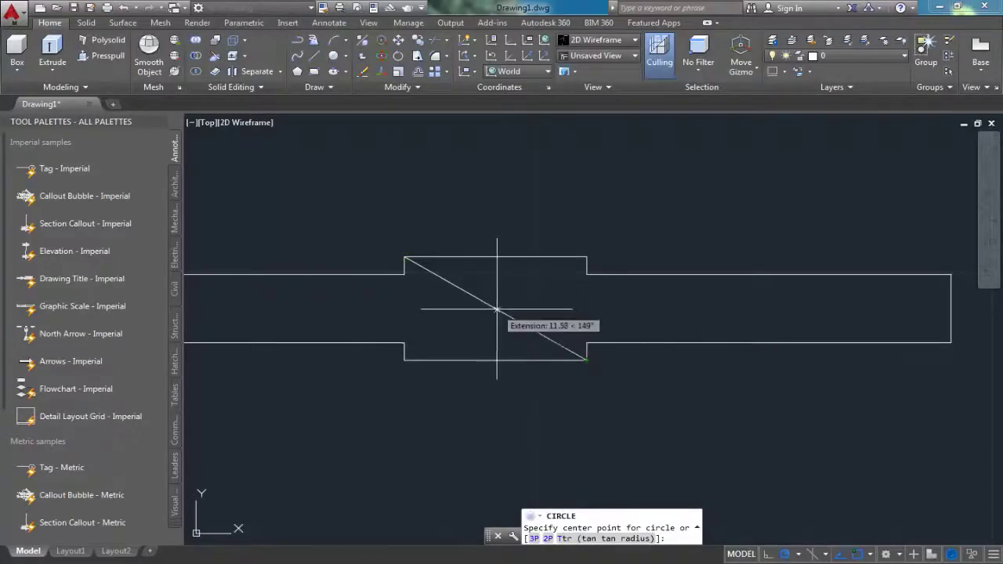
pyautogui.click(870, 554)
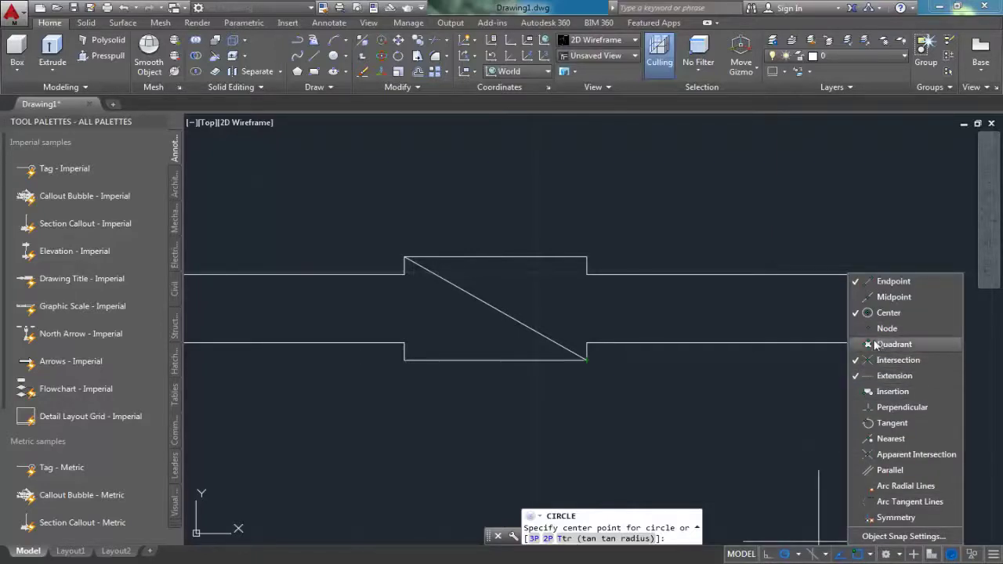
pyautogui.click(868, 536)
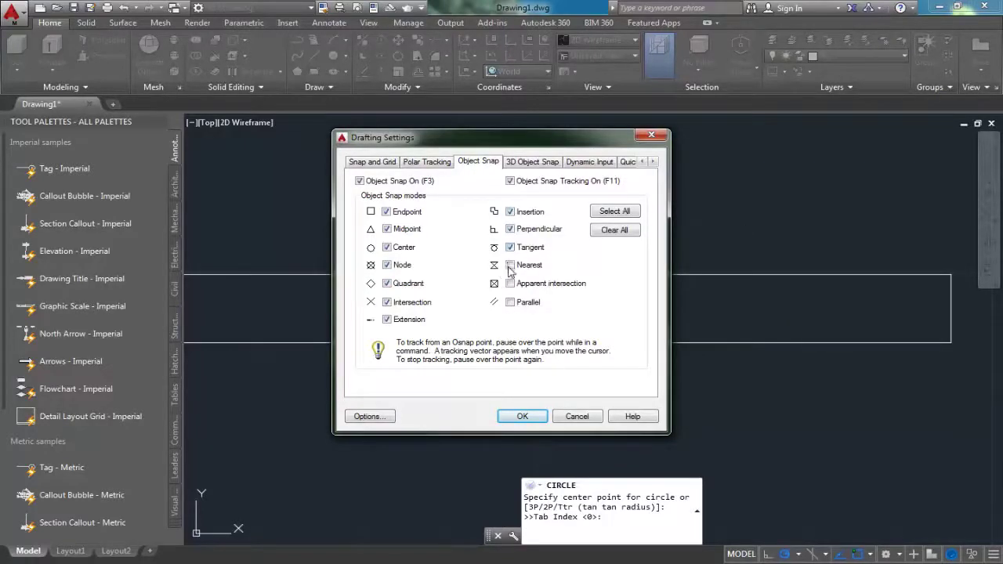
pyautogui.click(525, 419)
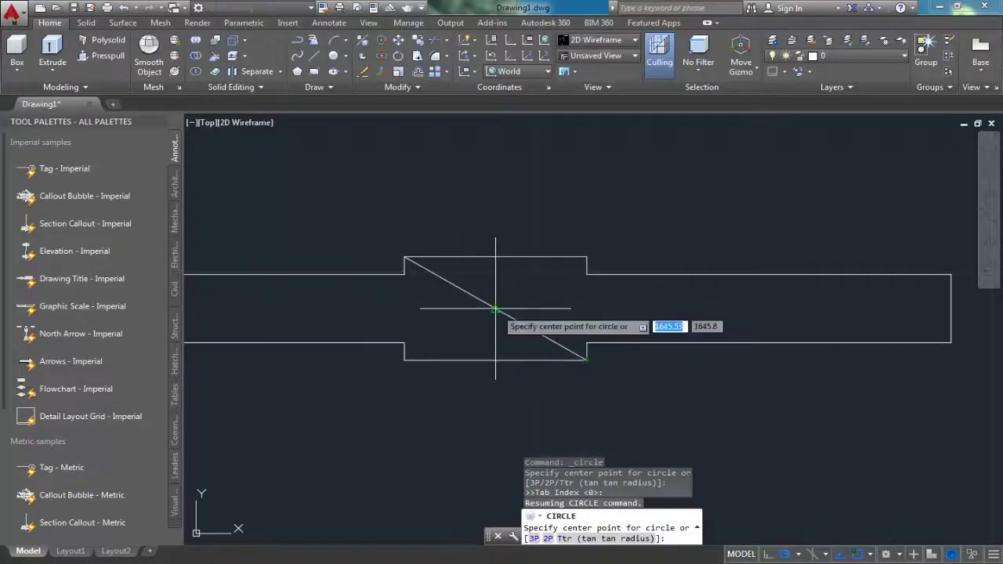
pyautogui.click(495, 309)
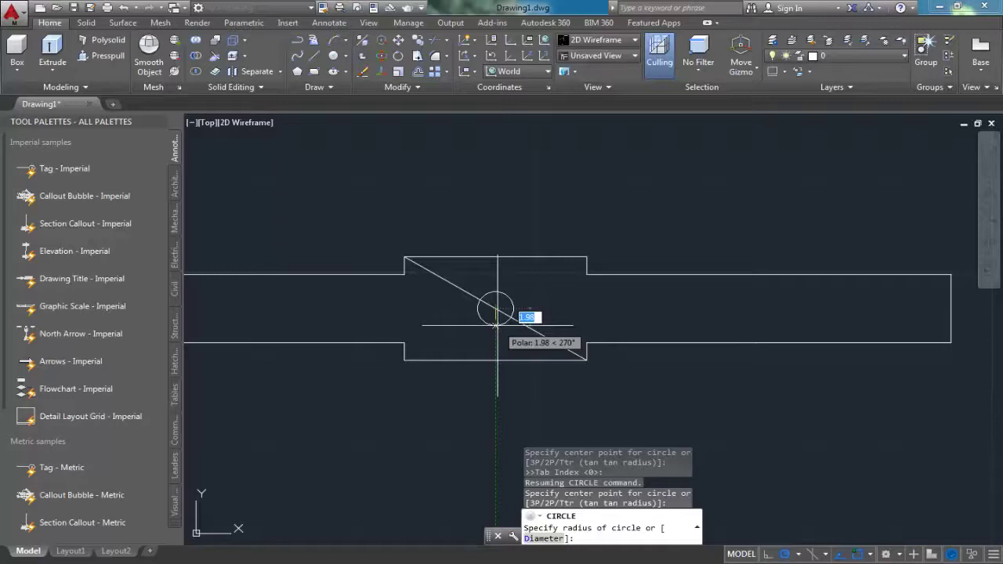
# Step: Give the circle radius 5 and measure its 10-unit width
pyautogui.write('5')
pyautogui.press('Return')
pyautogui.write('di')
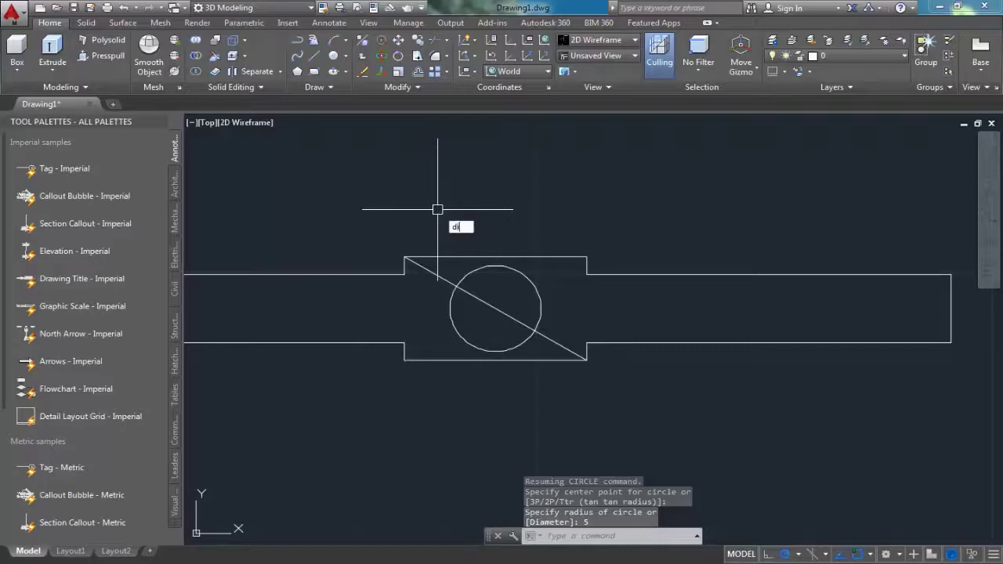
pyautogui.press('Return')
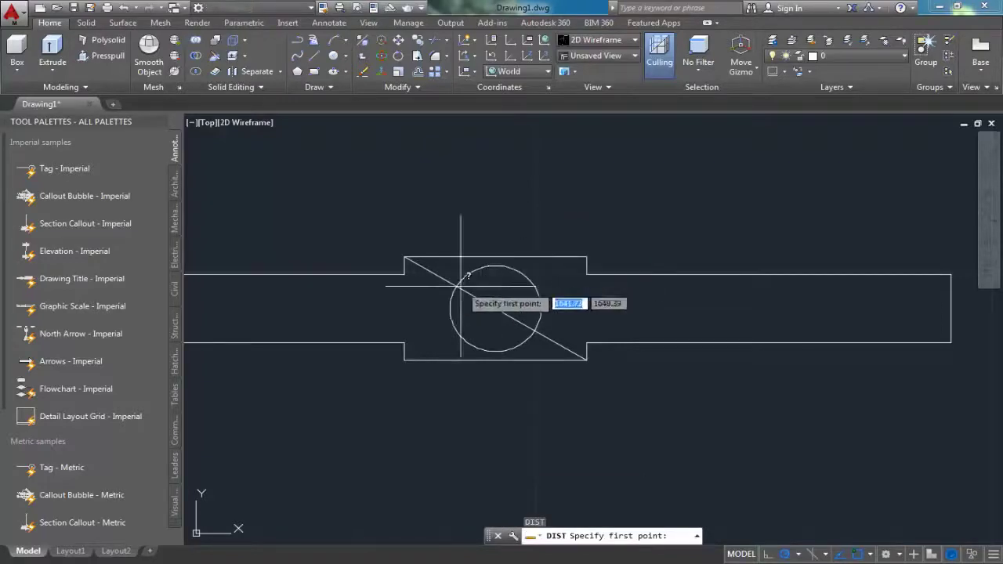
pyautogui.click(452, 309)
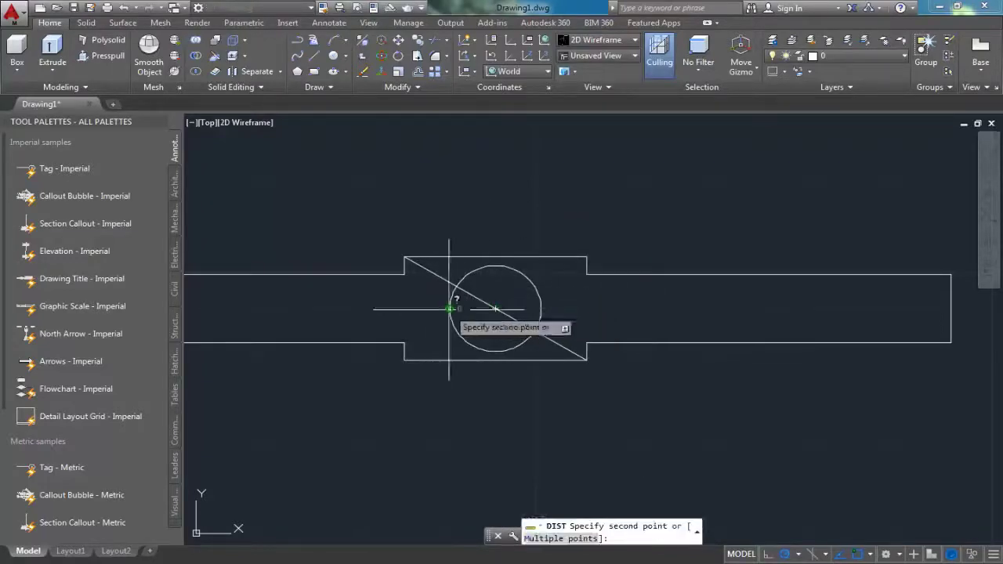
pyautogui.click(540, 308)
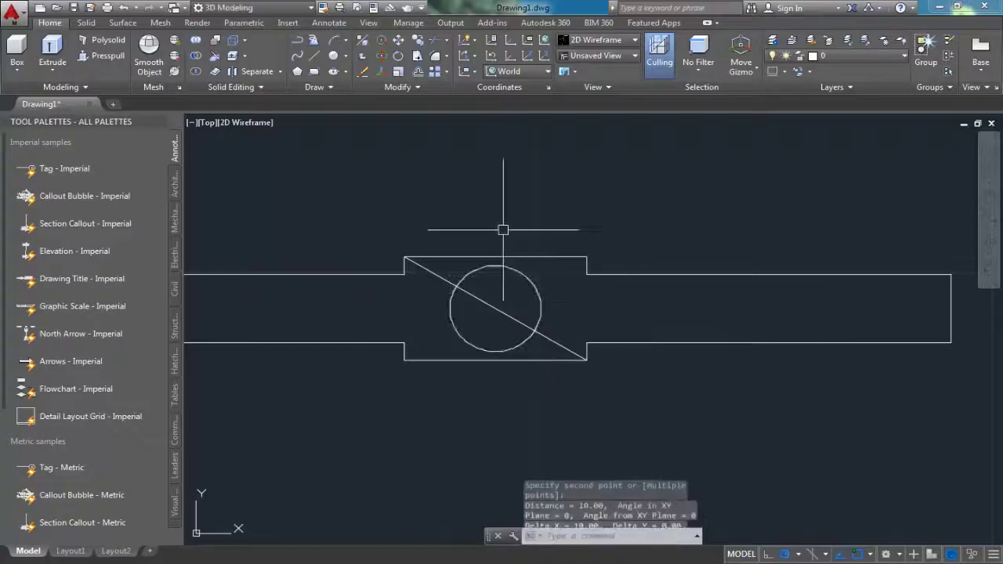
# Step: Delete the diagonal helper line and expand the Draw panel's extra tools
pyautogui.click(481, 301)
pyautogui.press('Delete')
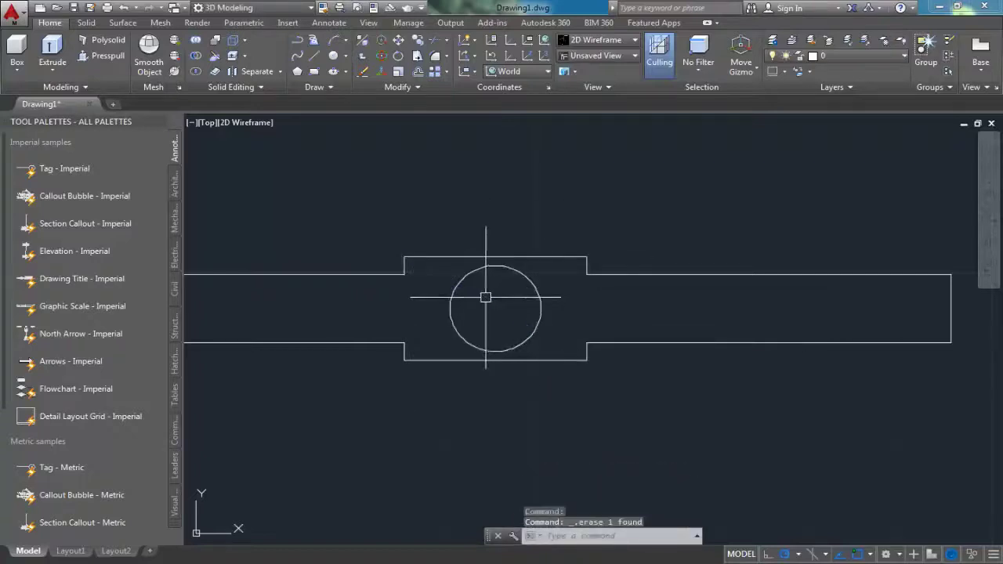
pyautogui.scroll(-1, 484, 294)
pyautogui.scroll(1, 530, 253)
pyautogui.scroll(-1, 549, 332)
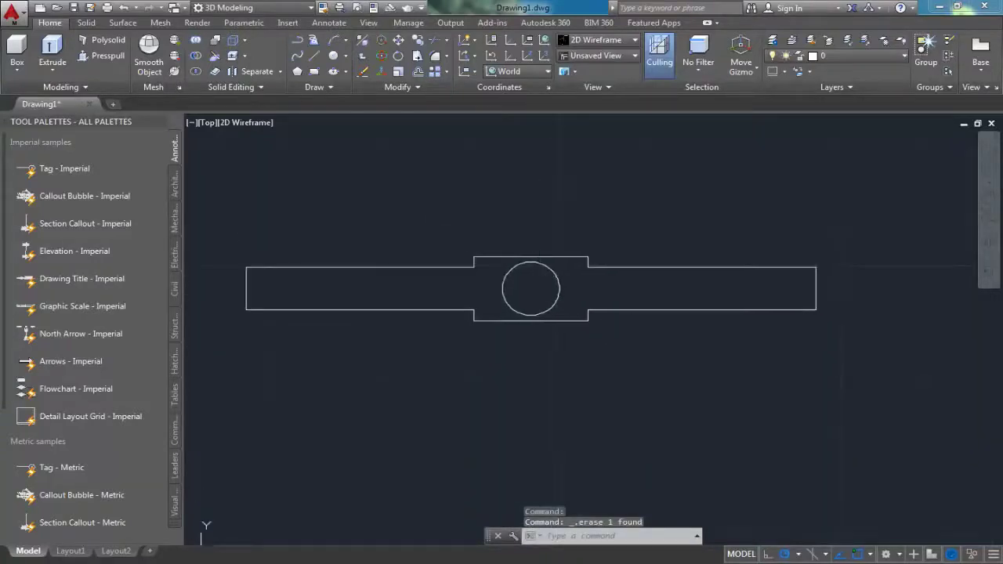
pyautogui.click(308, 87)
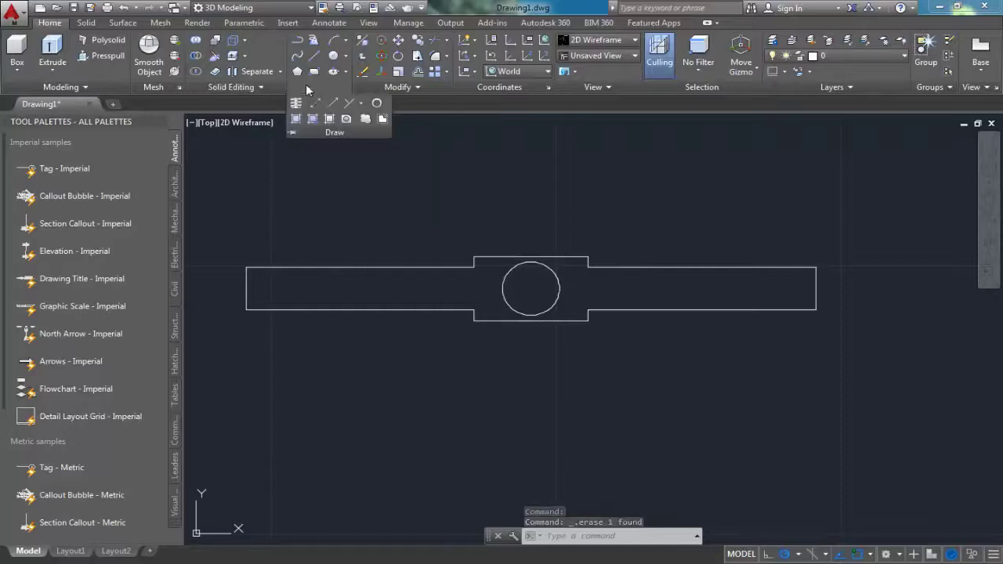
# Step: Convert all the bar's outline edges and the circle into a single region
pyautogui.click(342, 123)
pyautogui.click(244, 224)
pyautogui.click(457, 362)
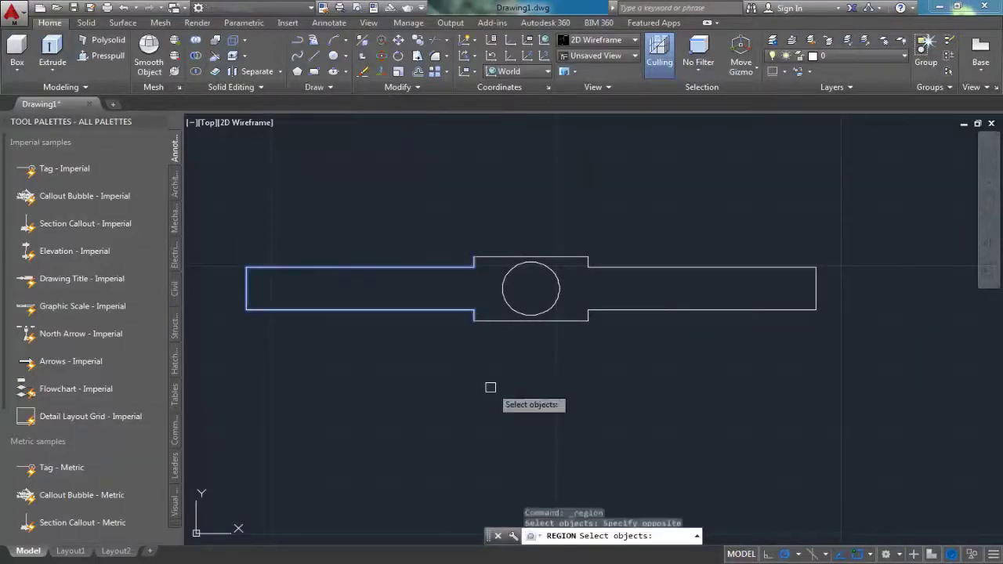
pyautogui.click(550, 257)
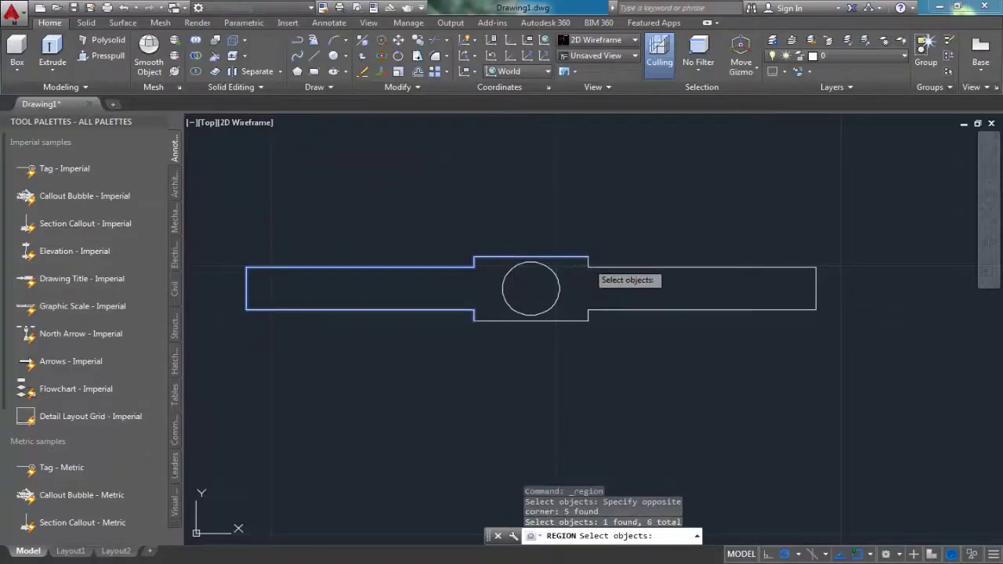
pyautogui.click(589, 268)
pyautogui.click(587, 267)
pyautogui.click(818, 290)
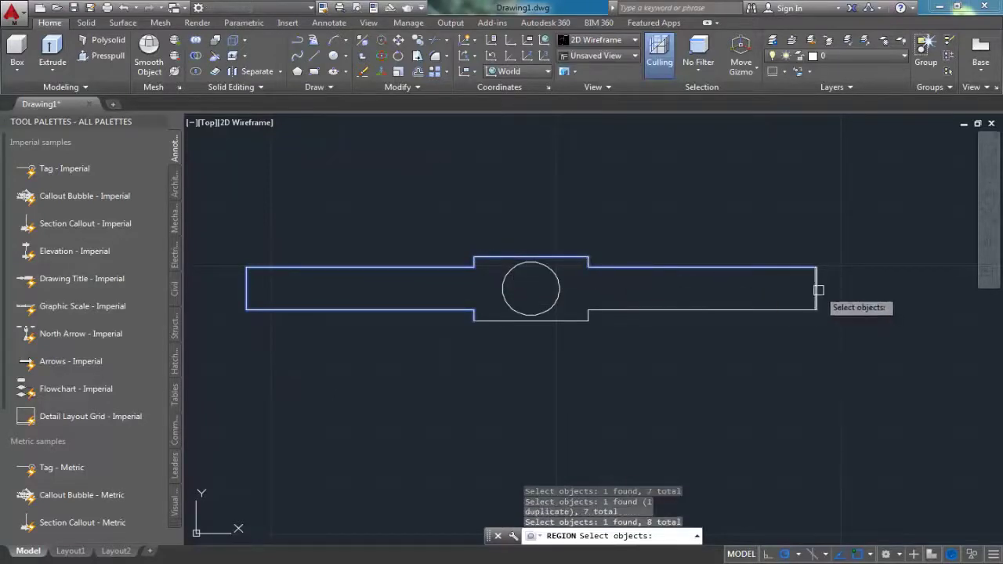
pyautogui.click(813, 309)
pyautogui.click(768, 308)
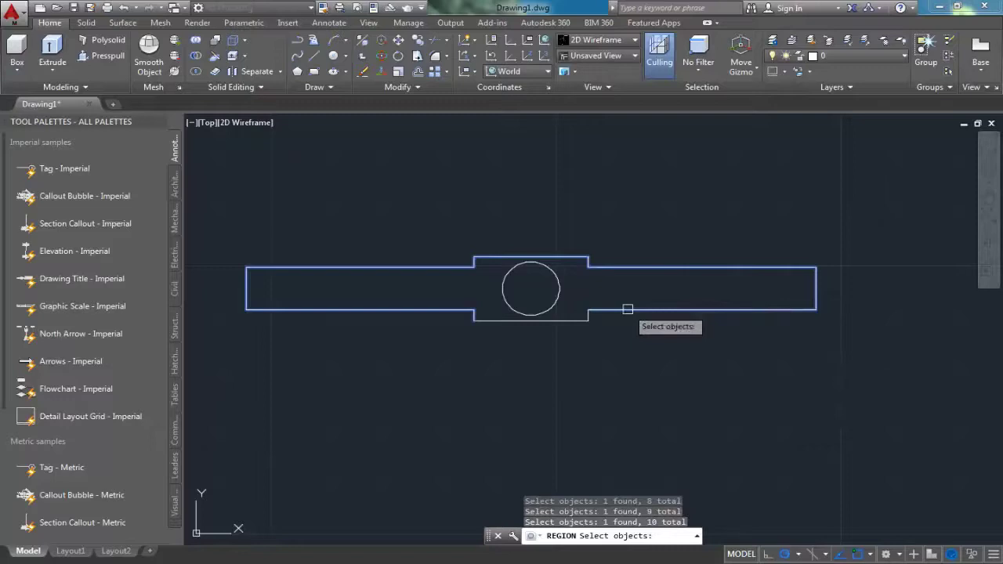
pyautogui.click(564, 319)
pyautogui.click(516, 311)
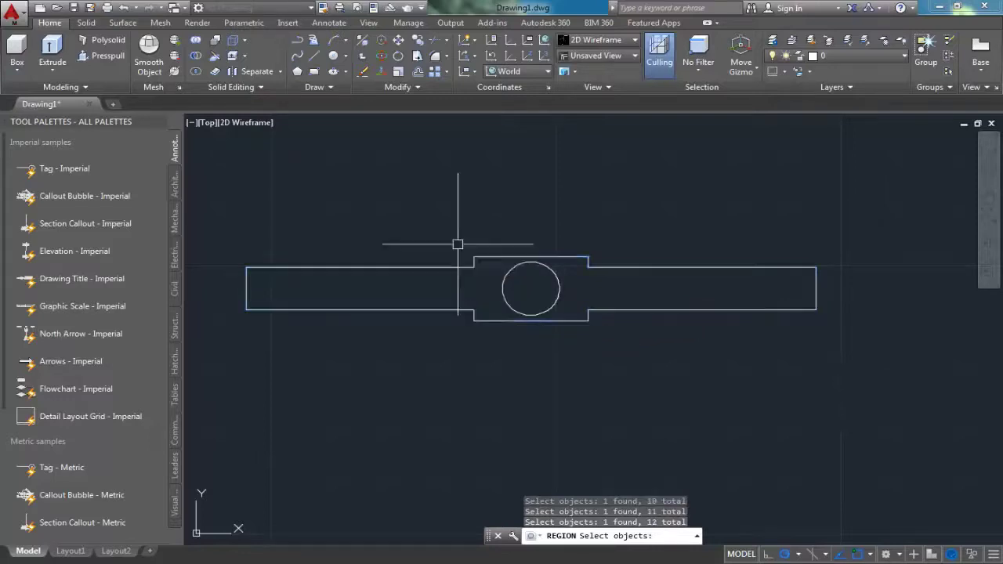
pyautogui.press('Return')
pyautogui.scroll(-2, 457, 244)
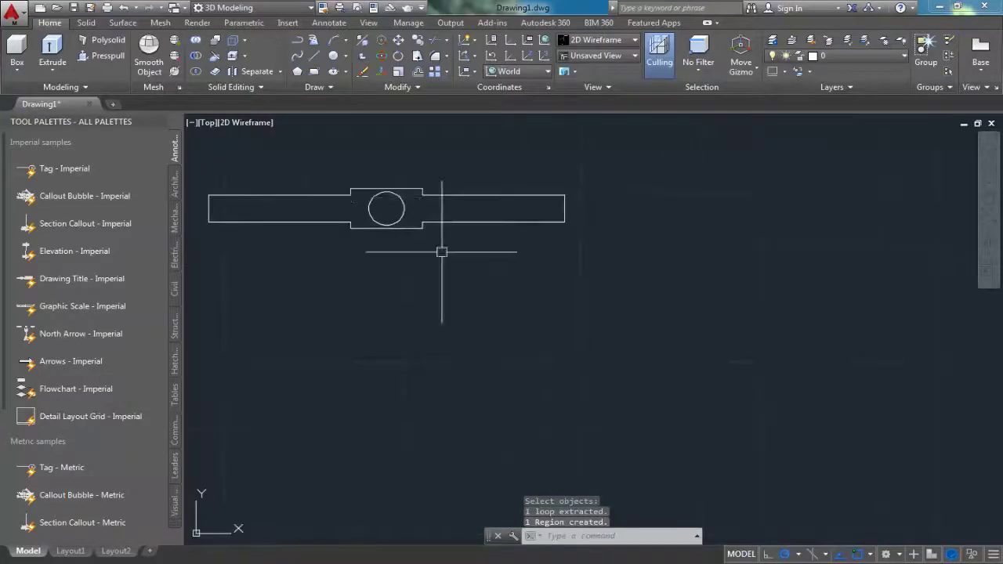
pyautogui.moveTo(442, 252); pyautogui.dragTo(500, 255, button='middle')
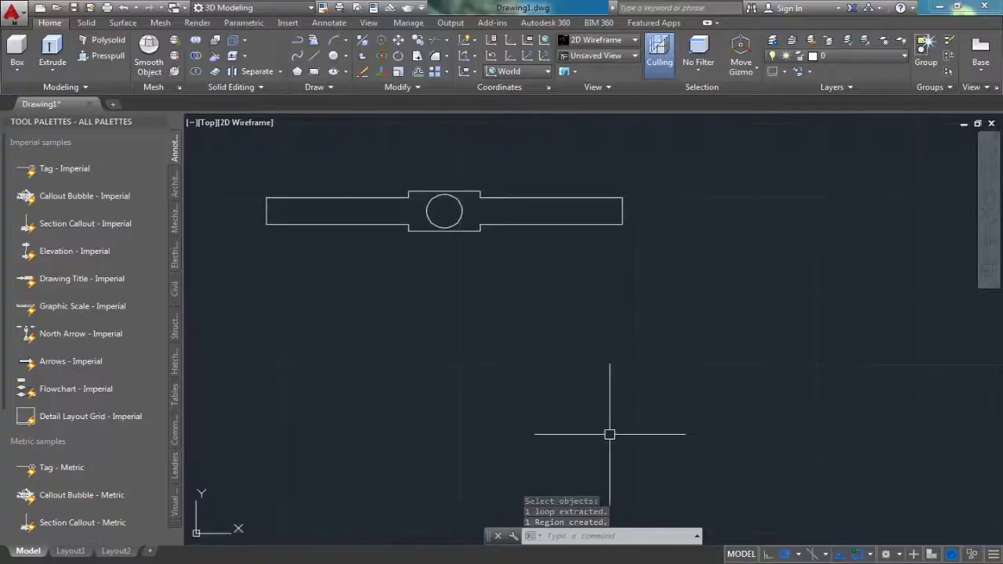
# Step: Start a new profile beside the bracket with a 30-unit top edge and a 60-unit side
pyautogui.click(315, 56)
pyautogui.click(702, 179)
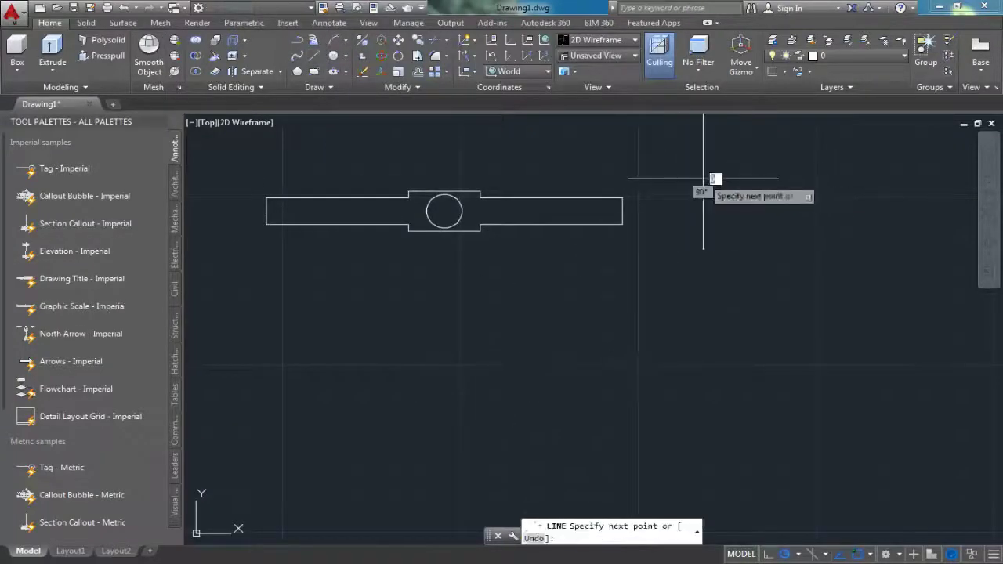
pyautogui.moveTo(703, 179)
pyautogui.mouseDown(button='middle')
pyautogui.moveTo(707, 227)
pyautogui.moveTo(655, 253)
pyautogui.mouseUp(button='middle')
pyautogui.scroll(2, 658, 253)
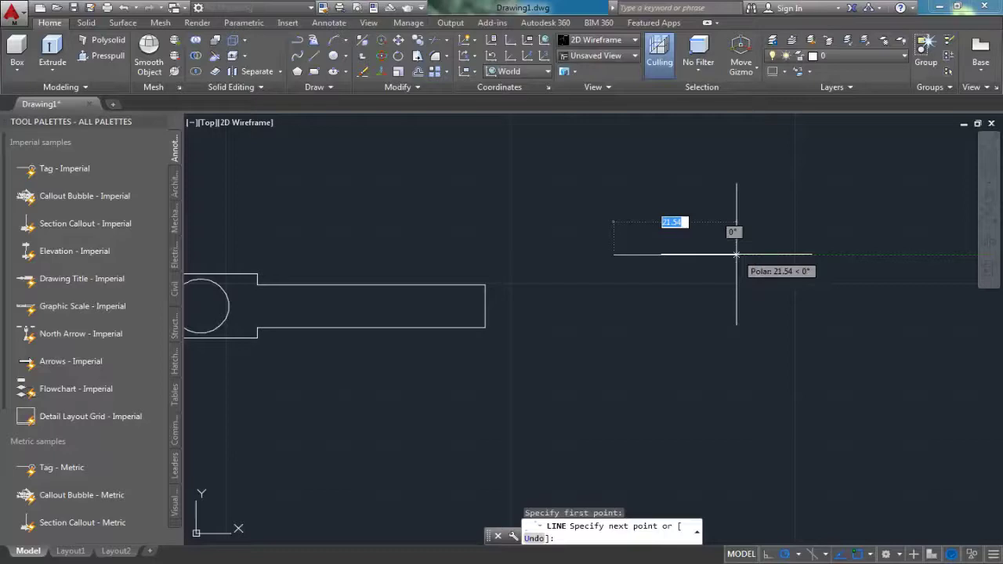
pyautogui.write('3')
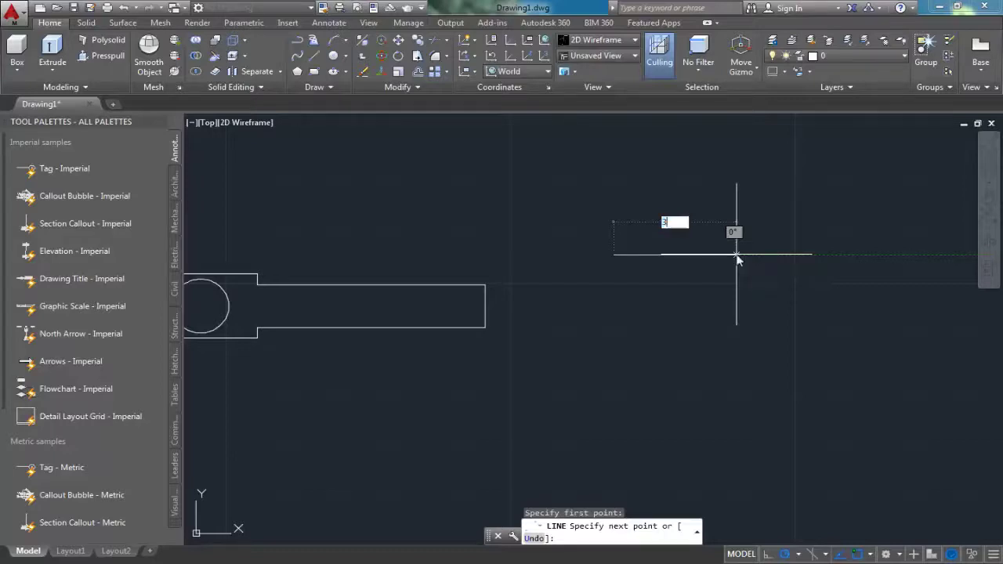
pyautogui.press('Return')
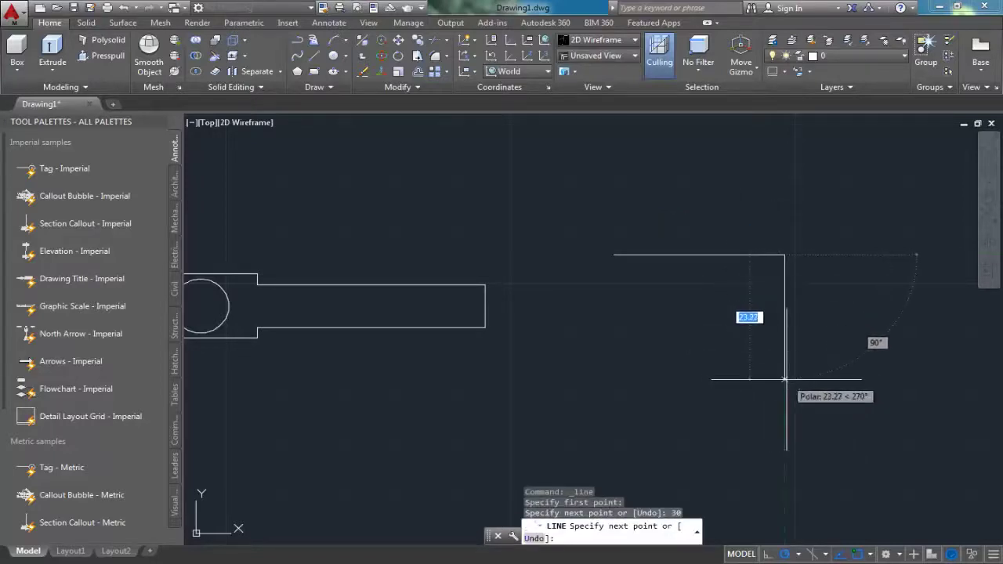
pyautogui.write('60')
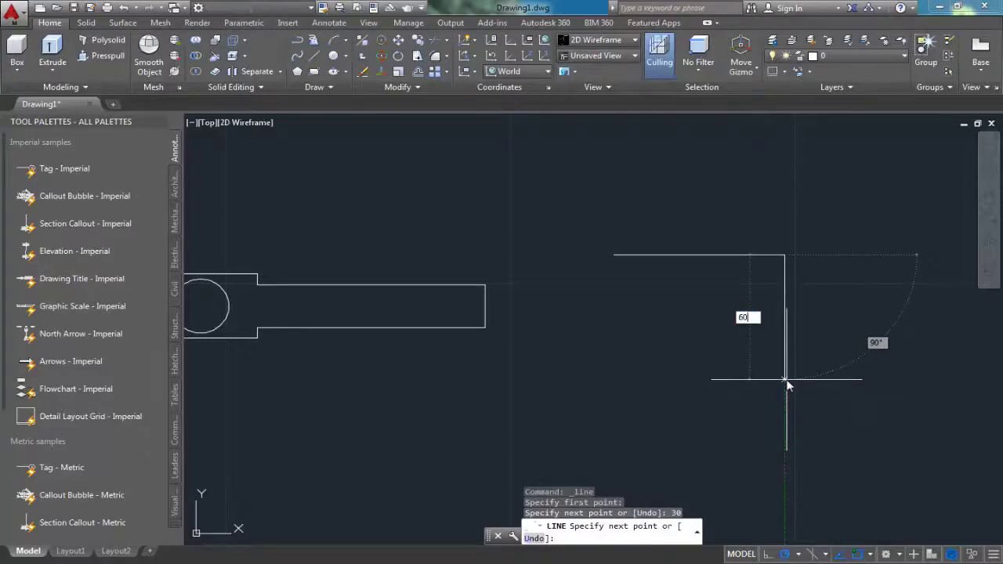
pyautogui.press('Return')
# Step: Add the 37-unit bottom edge, undoing one wrong attempt, then cancel the line command
pyautogui.scroll(-2, 788, 384)
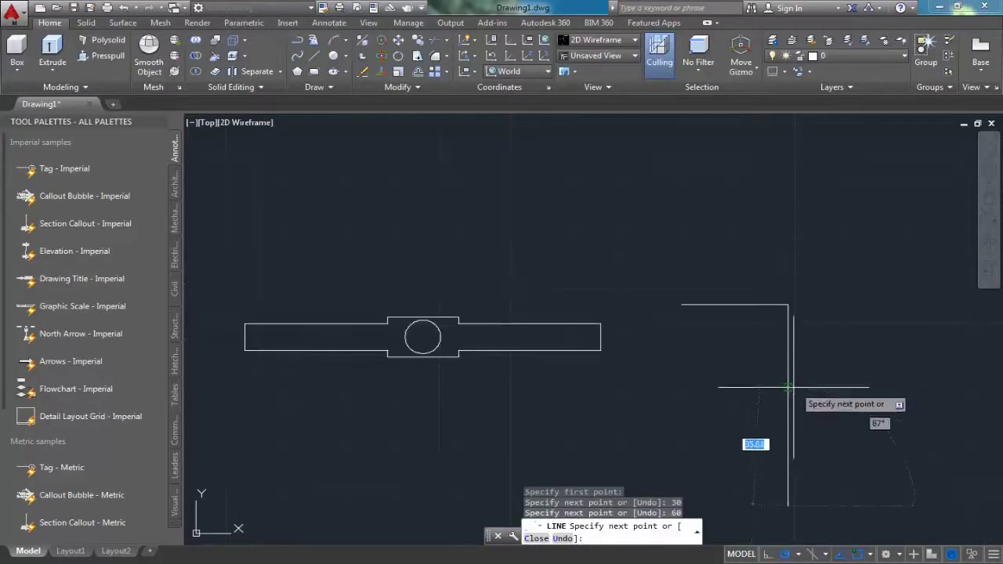
pyautogui.moveTo(774, 377); pyautogui.dragTo(758, 288, button='middle')
pyautogui.write('3')
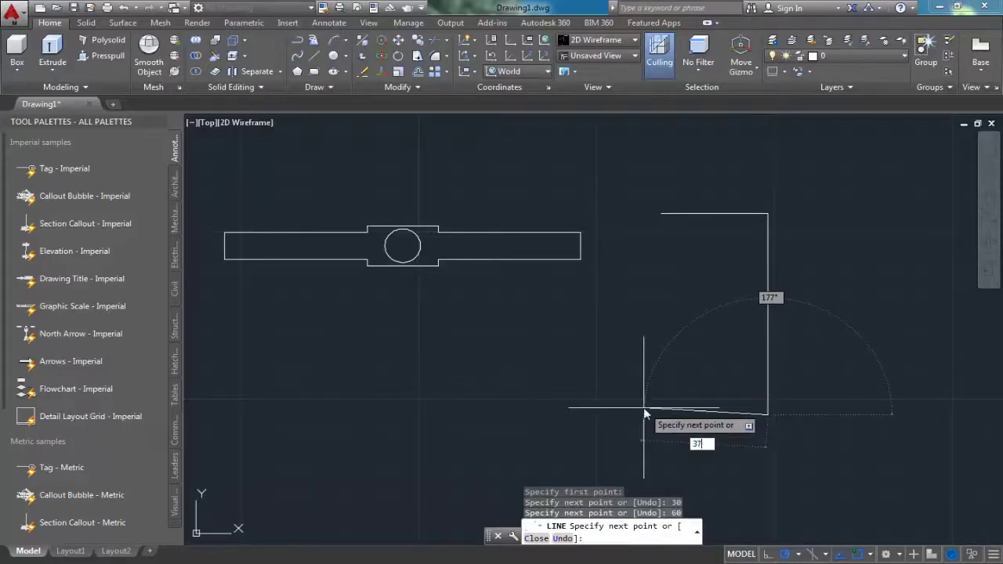
pyautogui.write('7')
pyautogui.press('Return')
pyautogui.write('u')
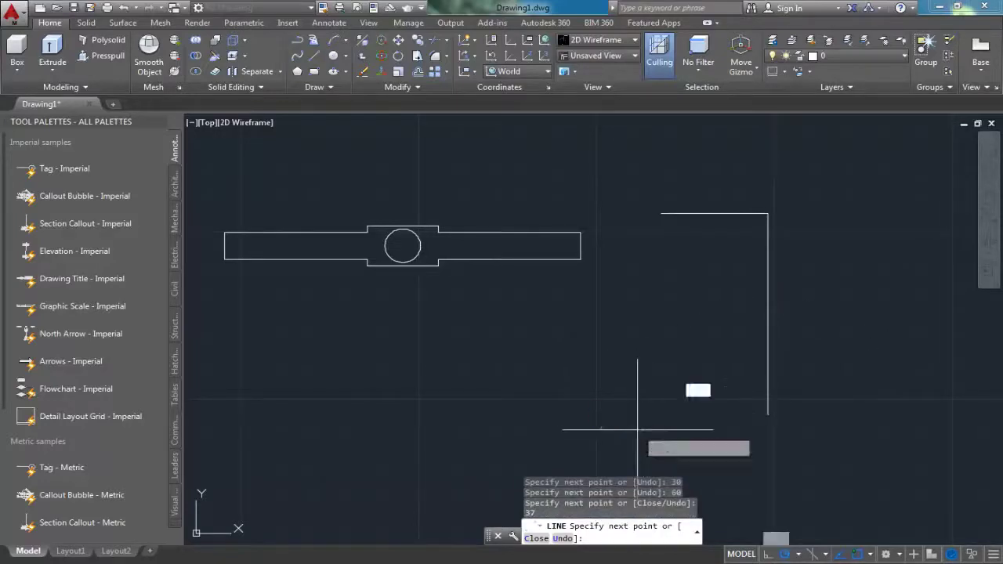
pyautogui.press('Return')
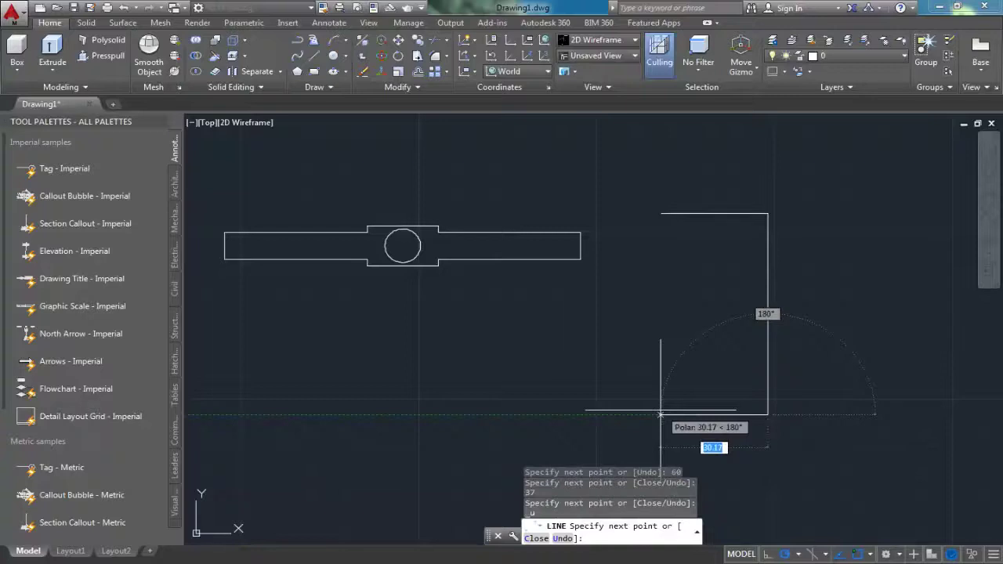
pyautogui.write('37')
pyautogui.press('Return')
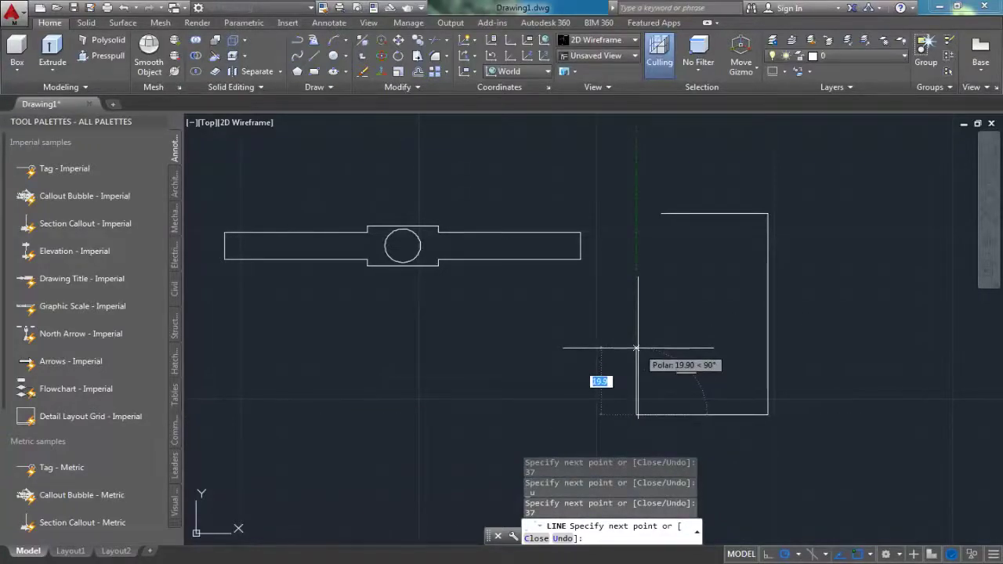
pyautogui.write('12')
pyautogui.press('Tab')
pyautogui.write('5')
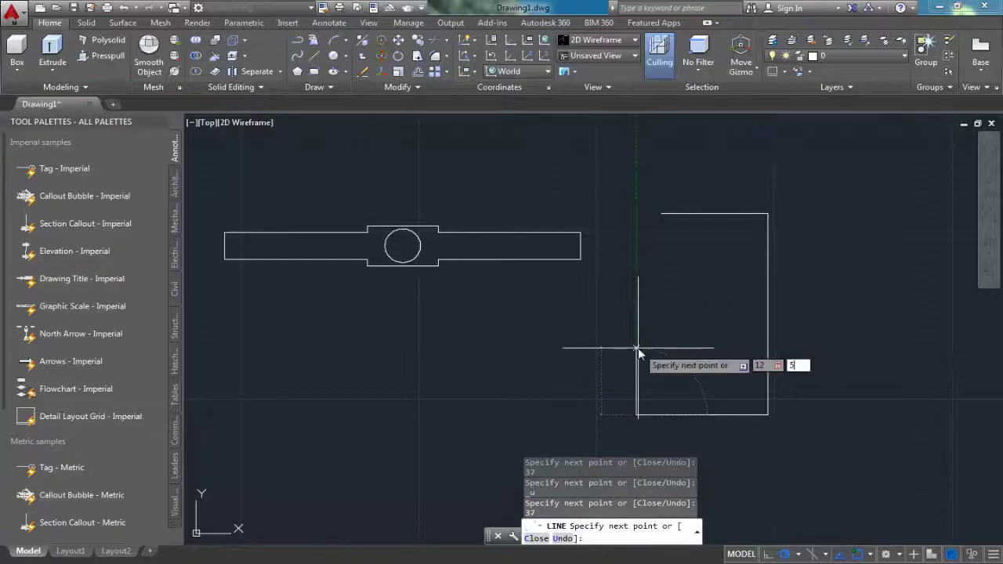
pyautogui.press('Escape')
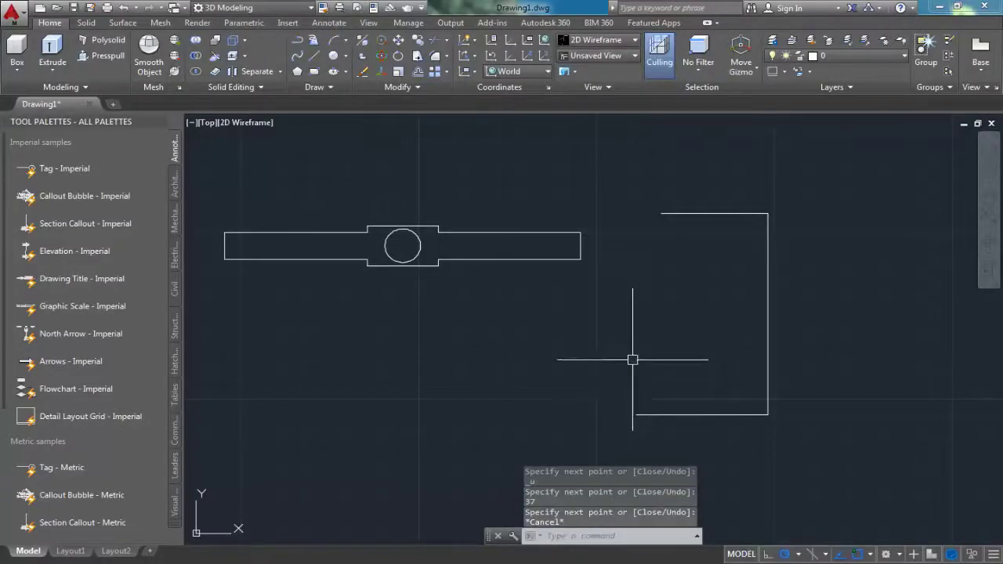
# Step: Draw a return lip from the bottom edge's end: 12.5, 2 and 5-unit edges plus a long horizontal line
pyautogui.click(313, 59)
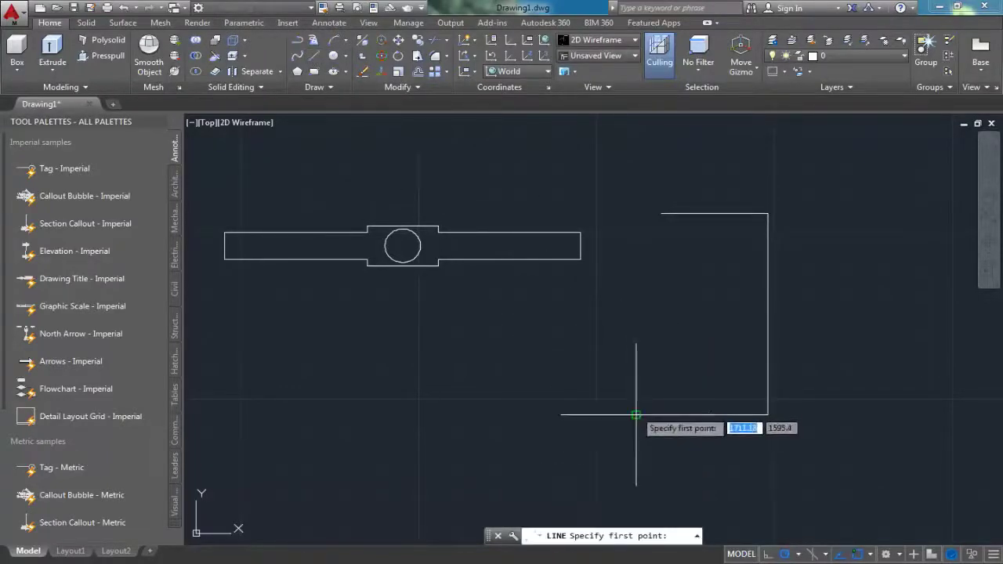
pyautogui.click(635, 414)
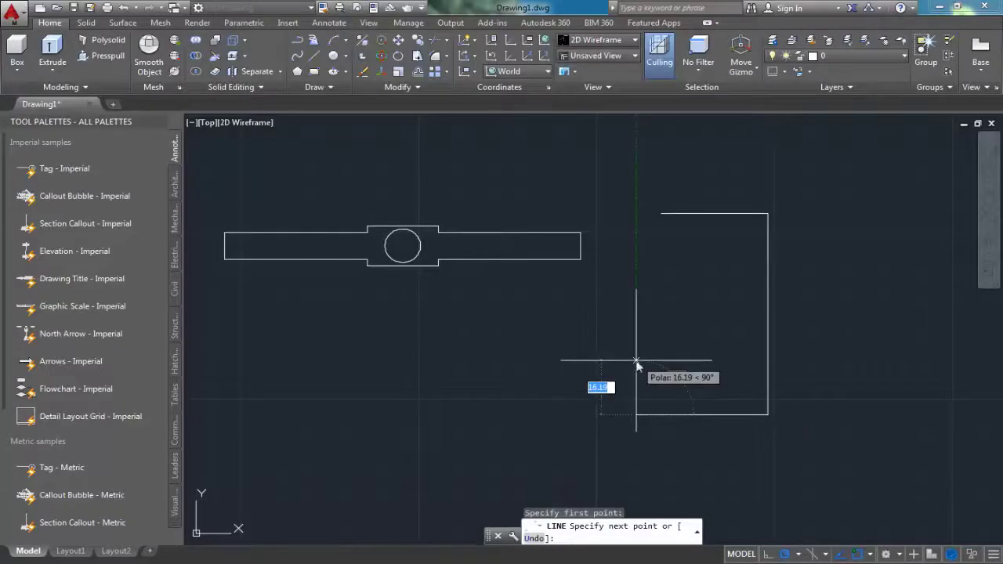
pyautogui.write('12.5')
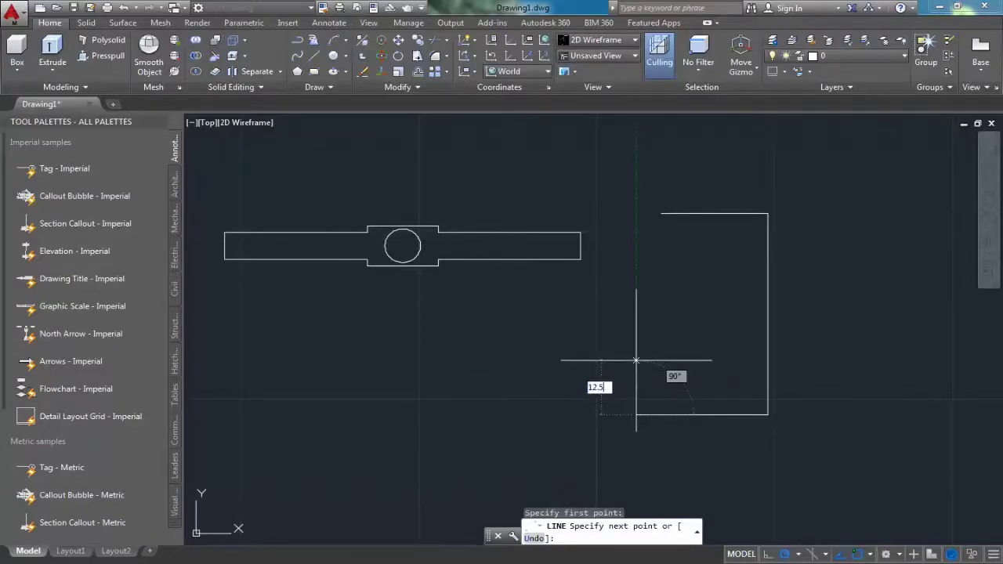
pyautogui.press('Return')
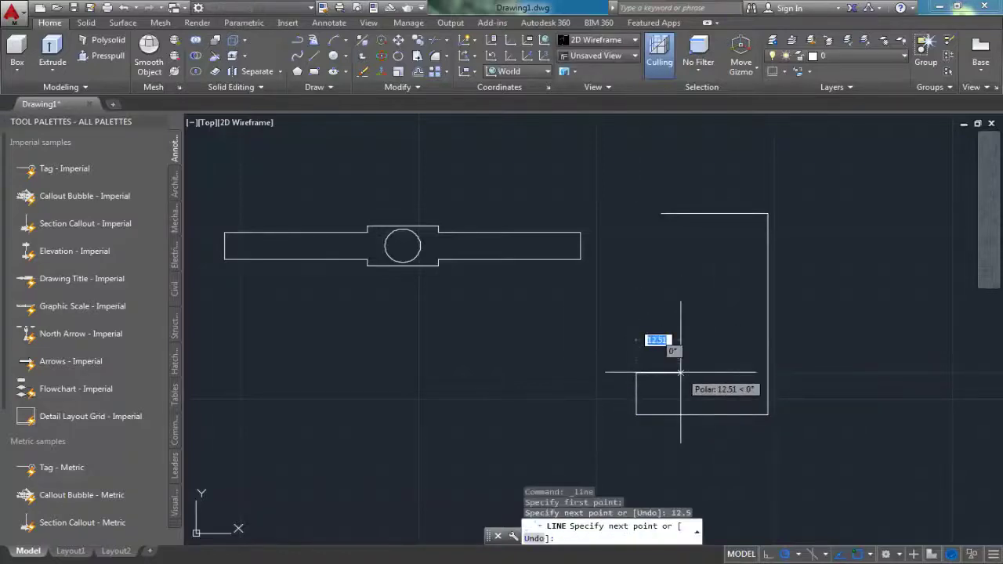
pyautogui.press('Return')
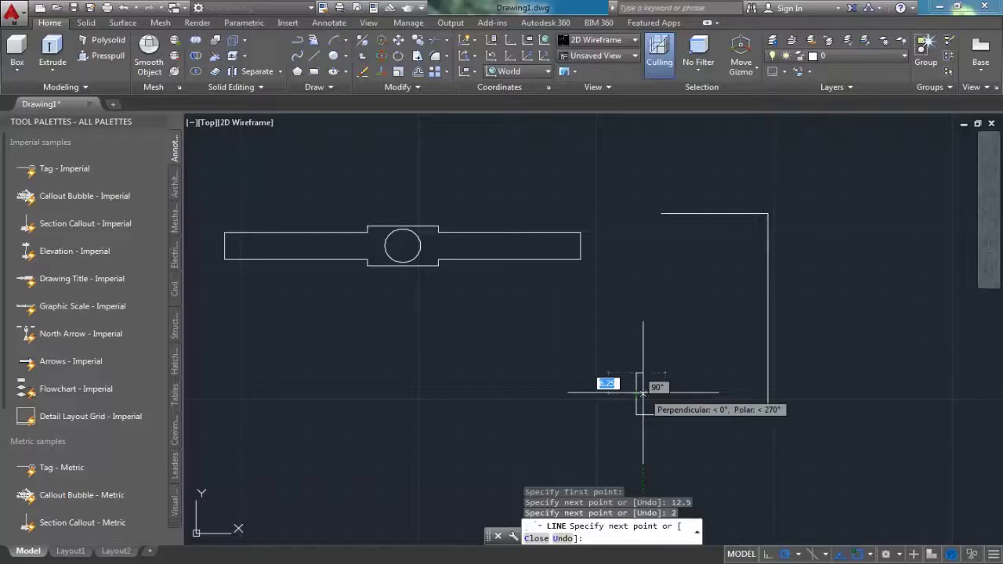
pyautogui.write('5')
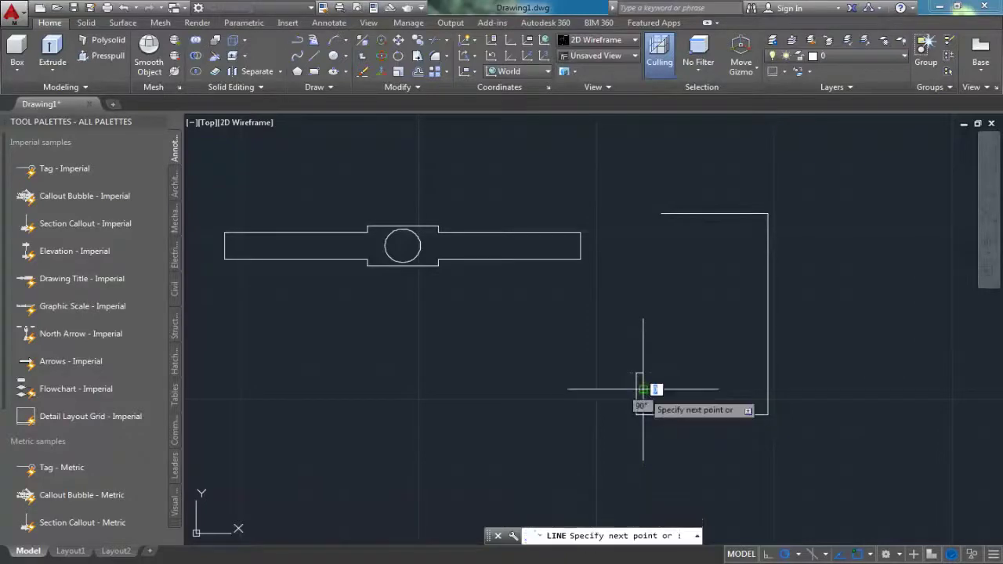
pyautogui.press('Return')
pyautogui.click(832, 389)
pyautogui.rightClick(827, 324)
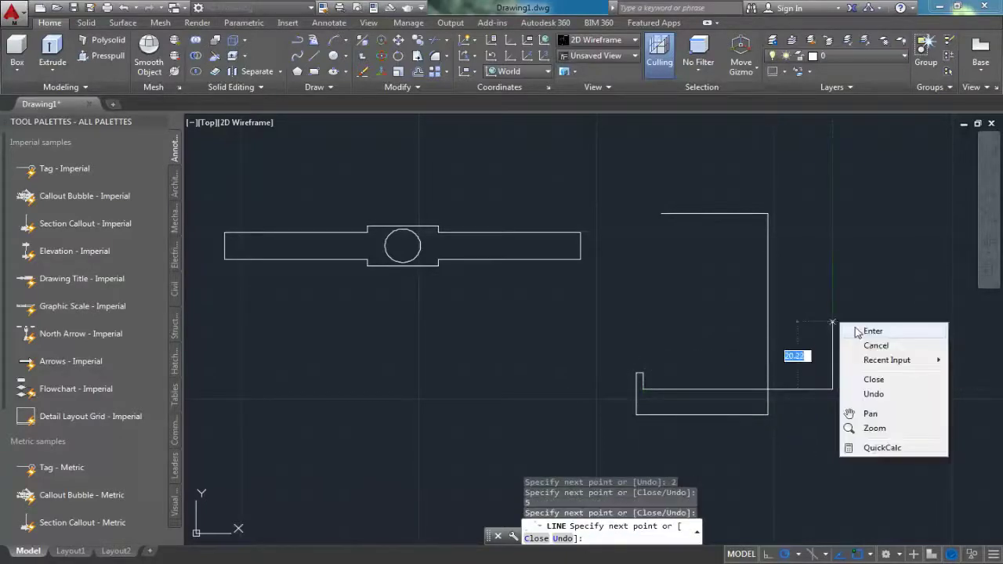
pyautogui.click(862, 329)
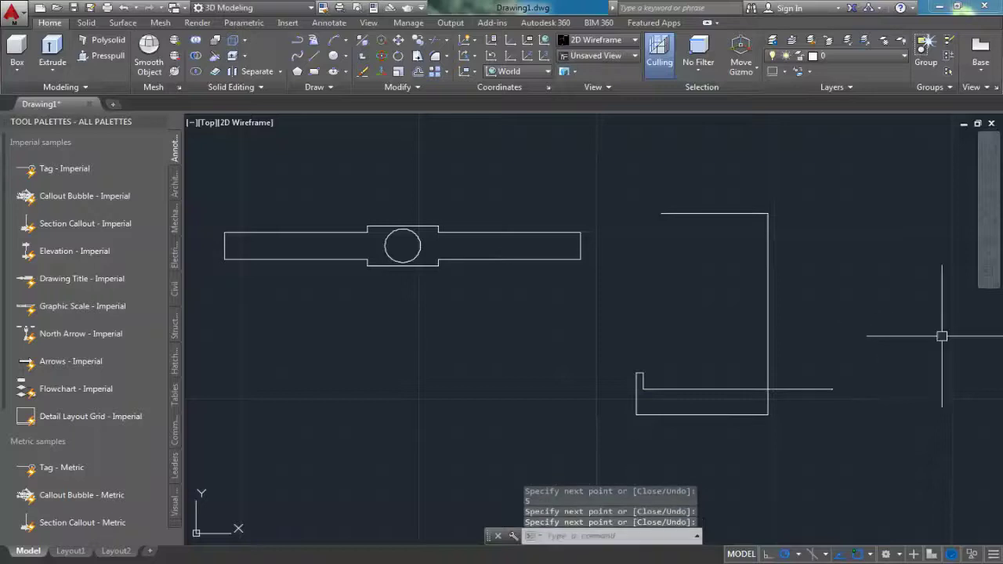
# Step: Draw a line dropping 28 units from the profile's top-left corner, then running right
pyautogui.click(315, 57)
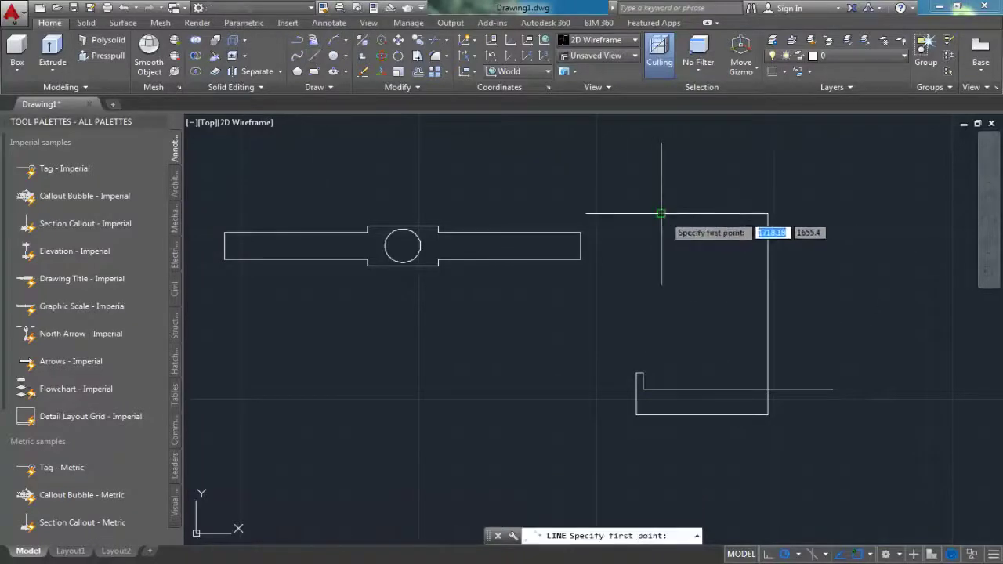
pyautogui.click(661, 213)
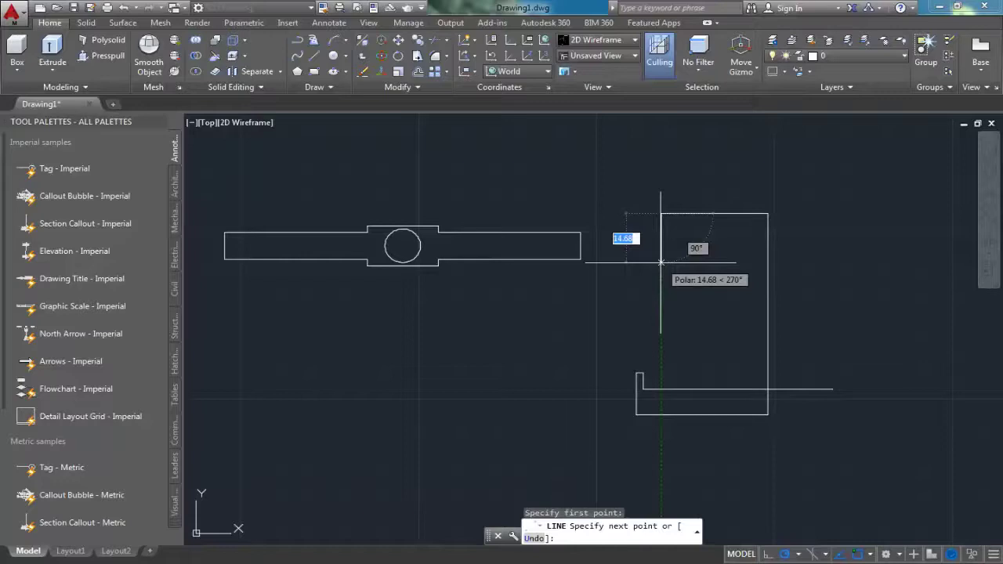
pyautogui.write('28')
pyautogui.press('Return')
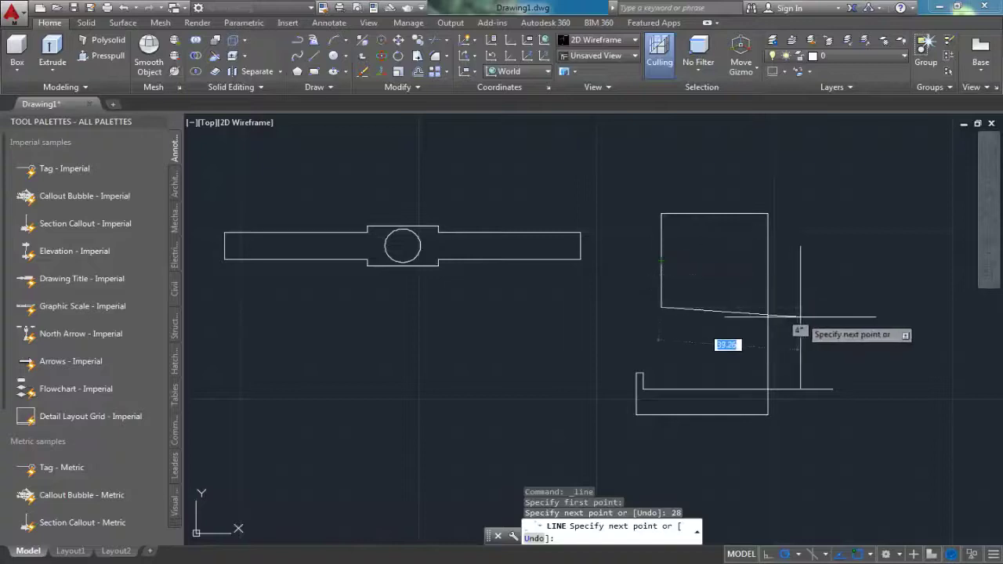
pyautogui.click(801, 310)
pyautogui.rightClick(790, 218)
pyautogui.click(815, 225)
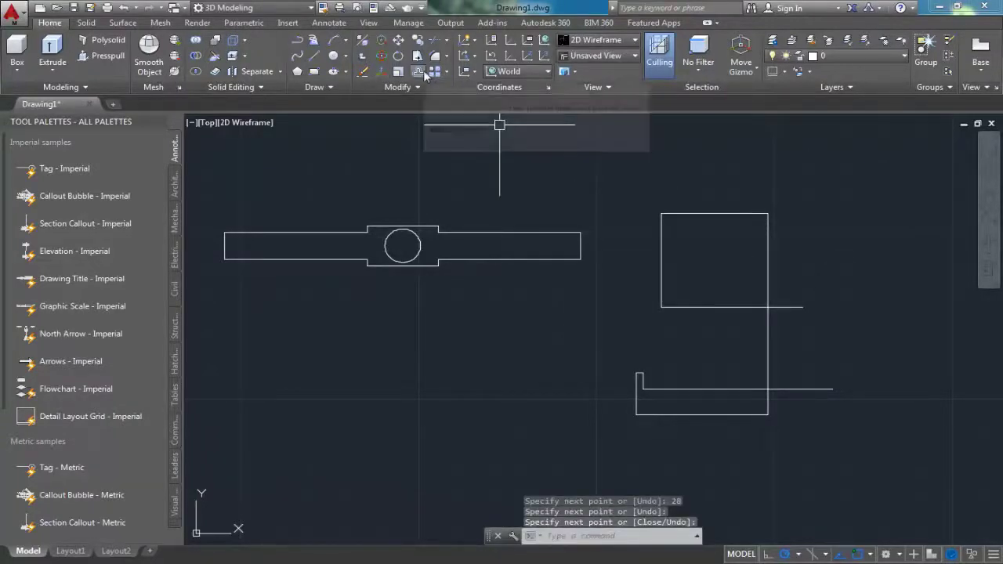
# Step: Offset the profile's right vertical edge 8 units inward
pyautogui.click(424, 72)
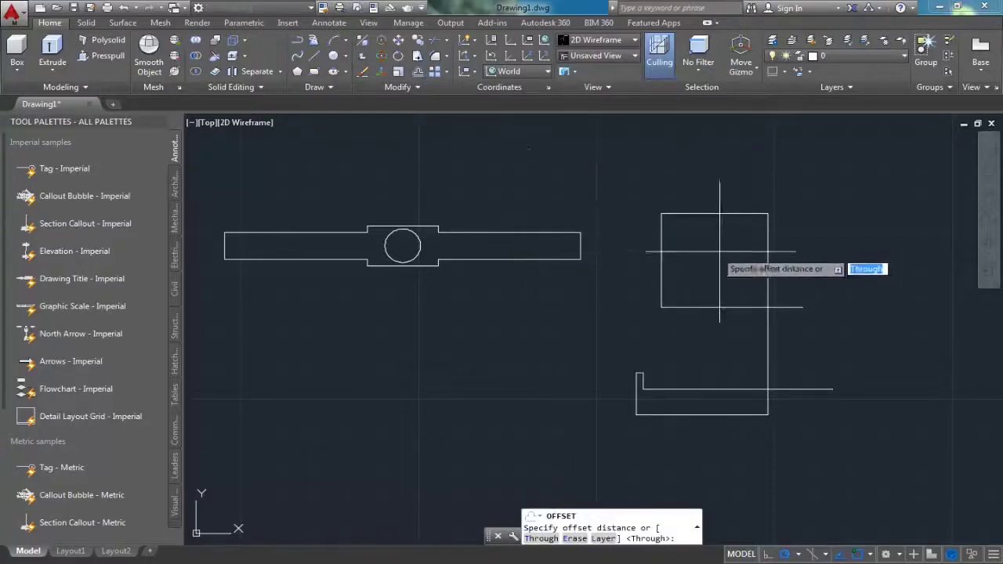
pyautogui.click(767, 213)
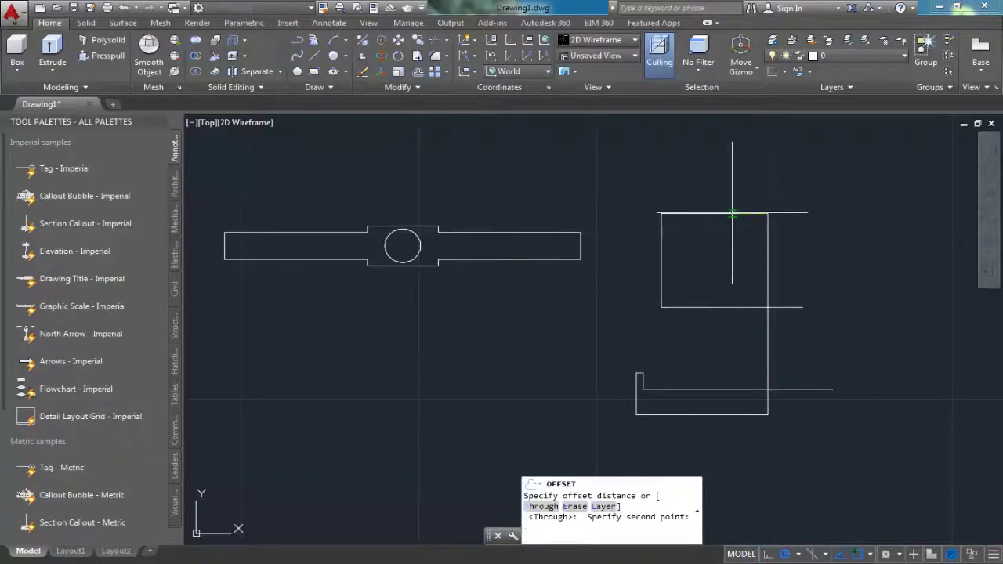
pyautogui.write('8')
pyautogui.press('Return')
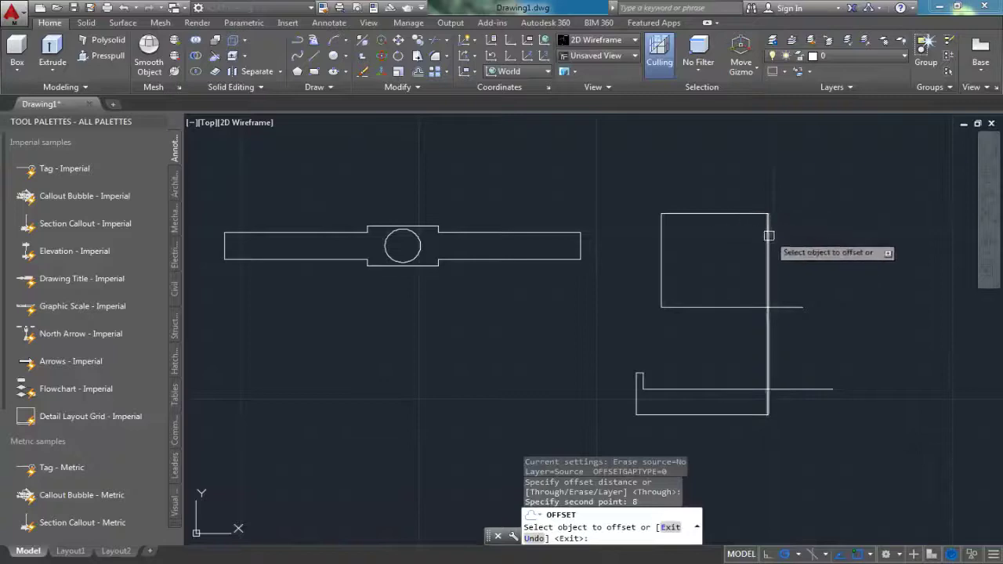
pyautogui.click(768, 233)
pyautogui.click(732, 234)
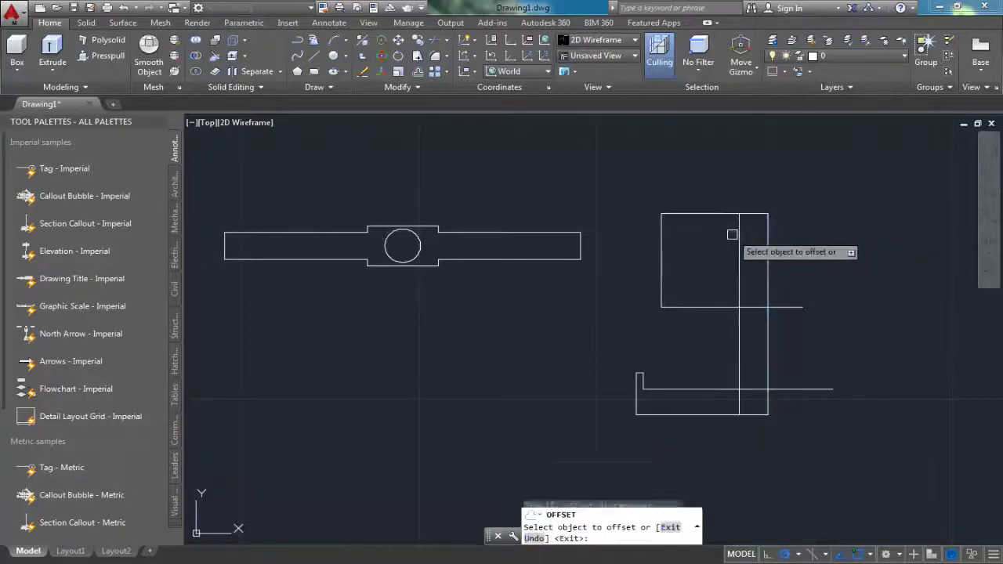
pyautogui.rightClick(793, 228)
pyautogui.click(821, 240)
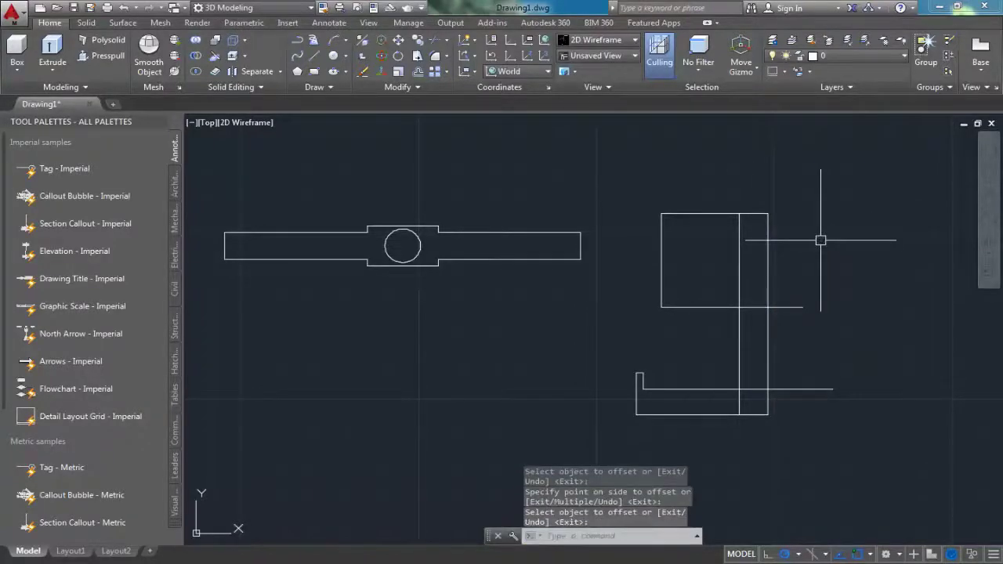
# Step: Measure the distance between the two vertical edges to confirm the 8.00 gap
pyautogui.write('di')
pyautogui.press('Return')
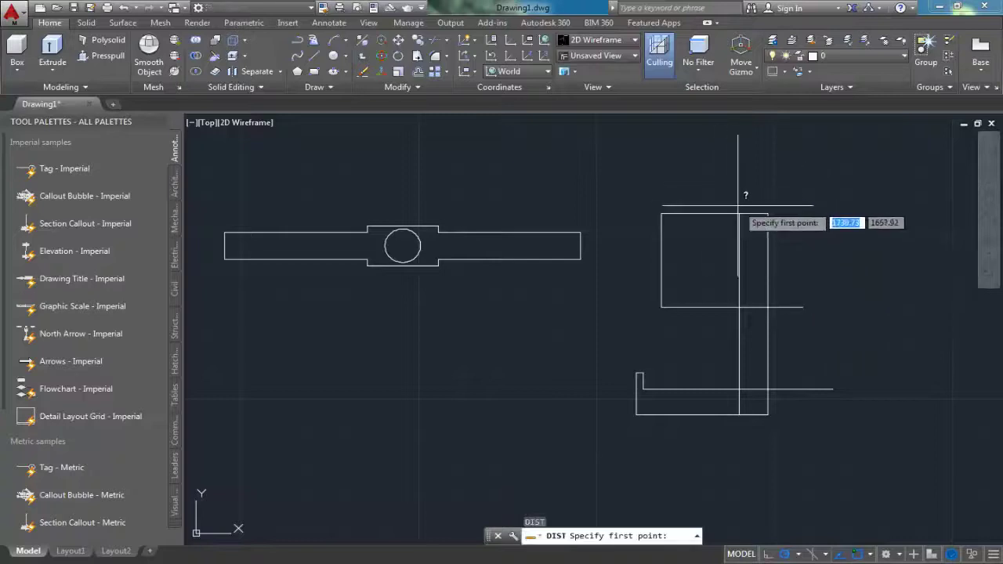
pyautogui.click(739, 213)
pyautogui.click(768, 213)
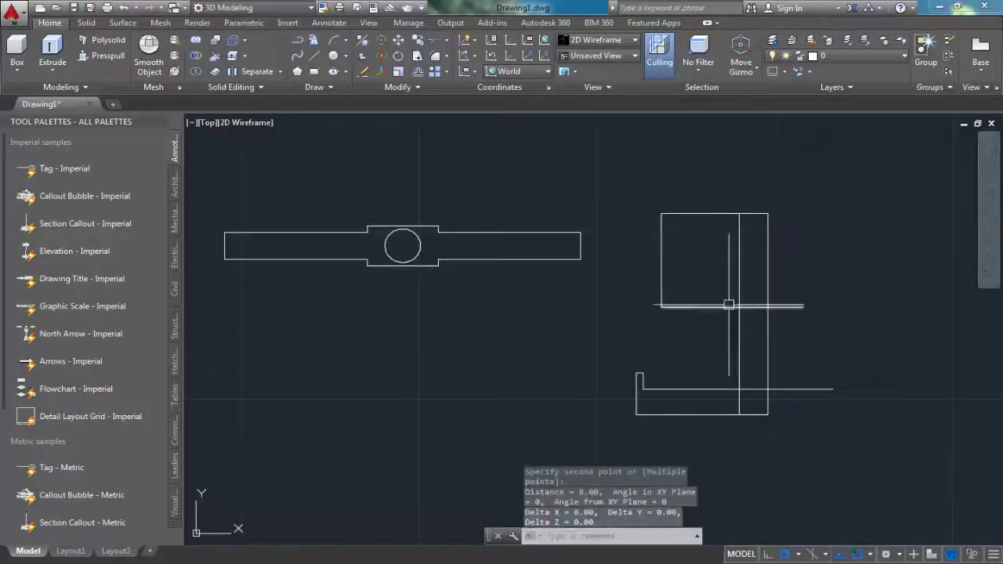
pyautogui.scroll(2, 728, 303)
pyautogui.moveTo(688, 287); pyautogui.dragTo(645, 343, button='middle')
pyautogui.scroll(-3, 644, 343)
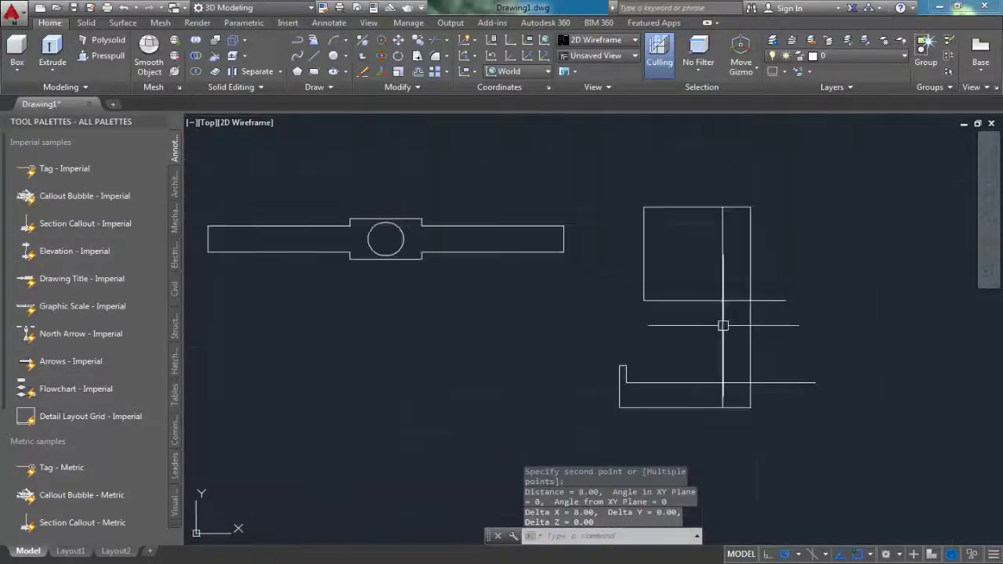
pyautogui.scroll(3, 700, 291)
pyautogui.moveTo(699, 274); pyautogui.dragTo(698, 317, button='middle')
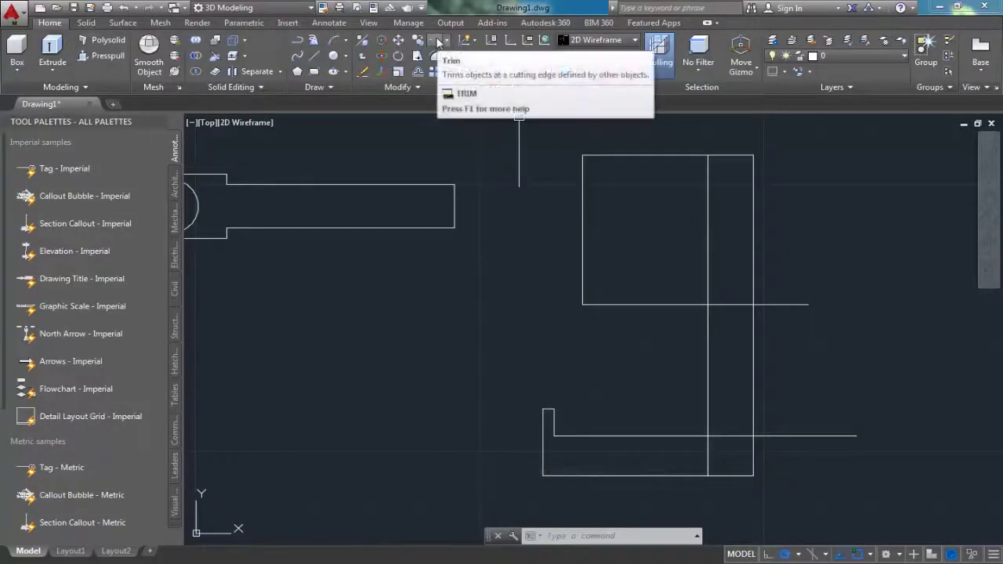
# Step: Trim the overhanging stubs and inner vertical segments from the side profile
pyautogui.click(439, 42)
pyautogui.press('Return')
pyautogui.click(663, 207)
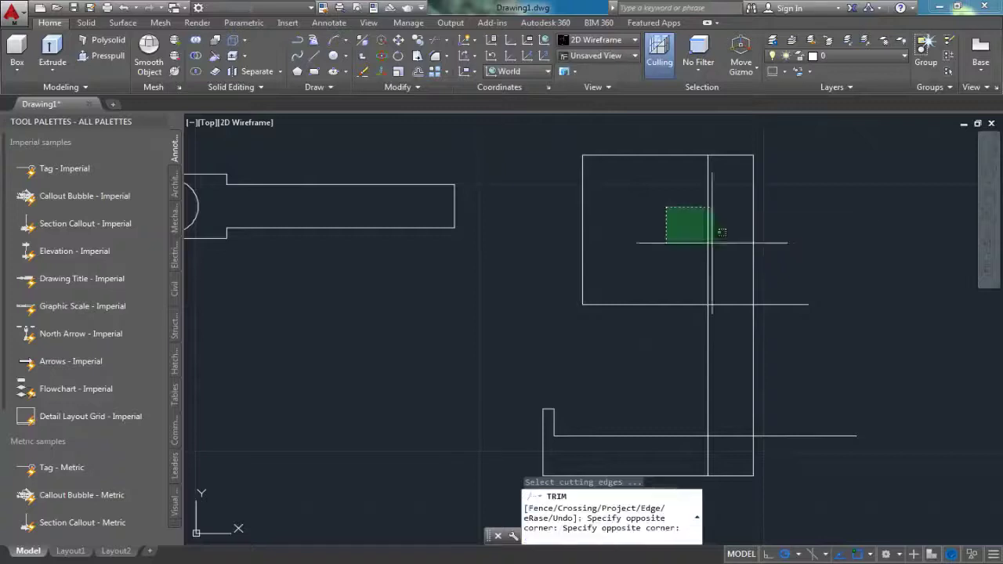
pyautogui.click(729, 251)
pyautogui.click(729, 267)
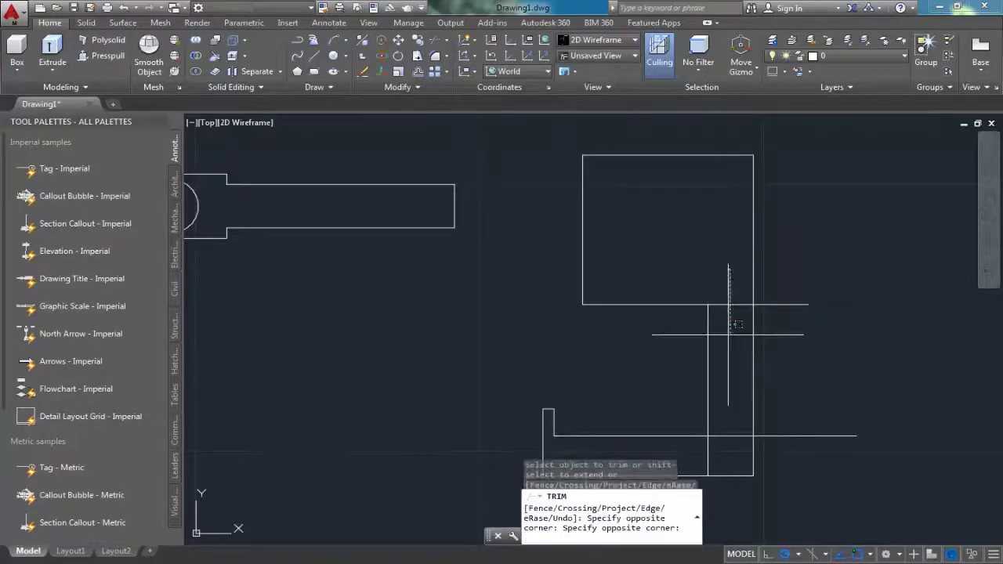
pyautogui.click(728, 441)
pyautogui.moveTo(692, 445); pyautogui.dragTo(705, 361, button='middle')
pyautogui.click(738, 365)
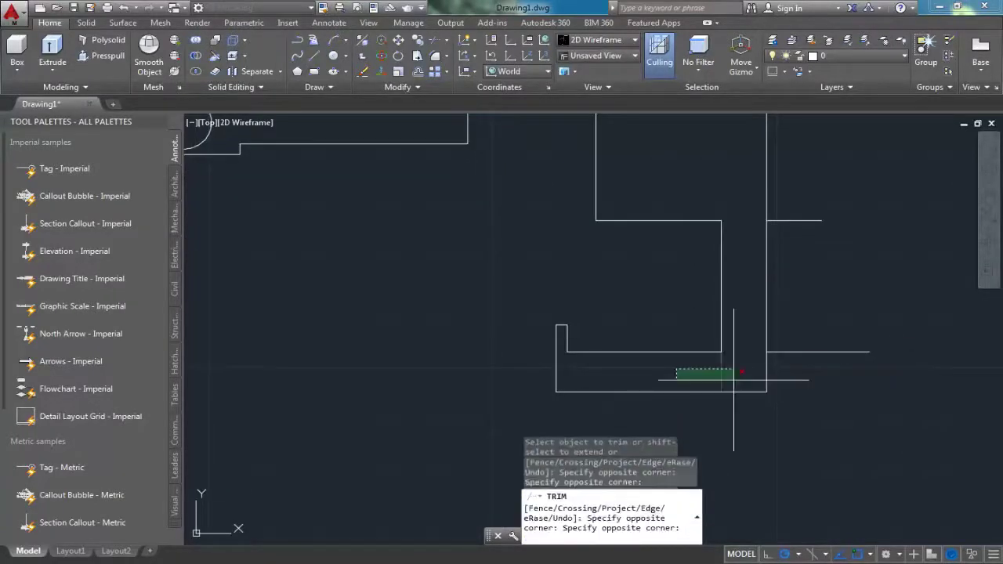
pyautogui.click(672, 373)
pyautogui.click(855, 192)
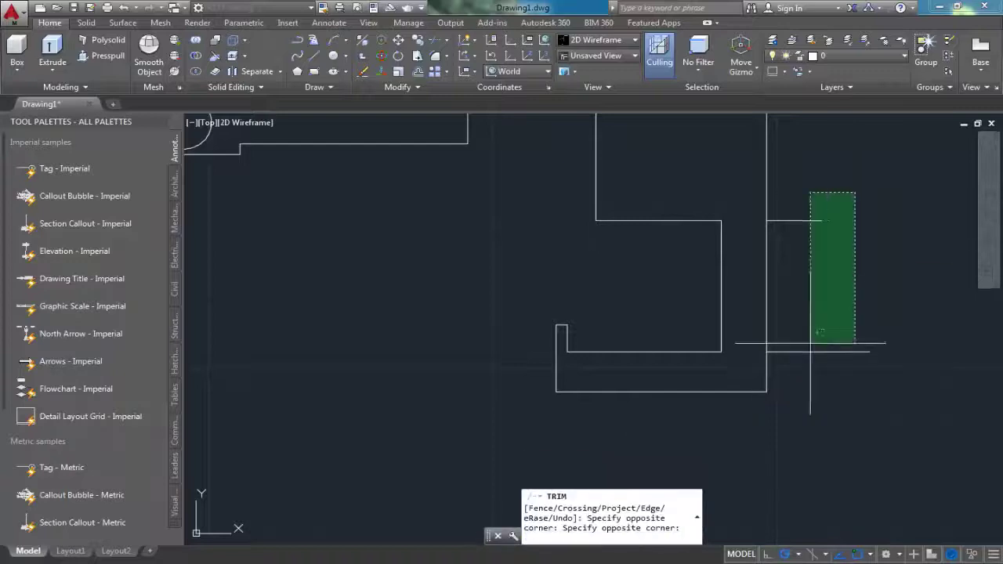
pyautogui.click(809, 404)
pyautogui.rightClick(797, 257)
pyautogui.click(816, 261)
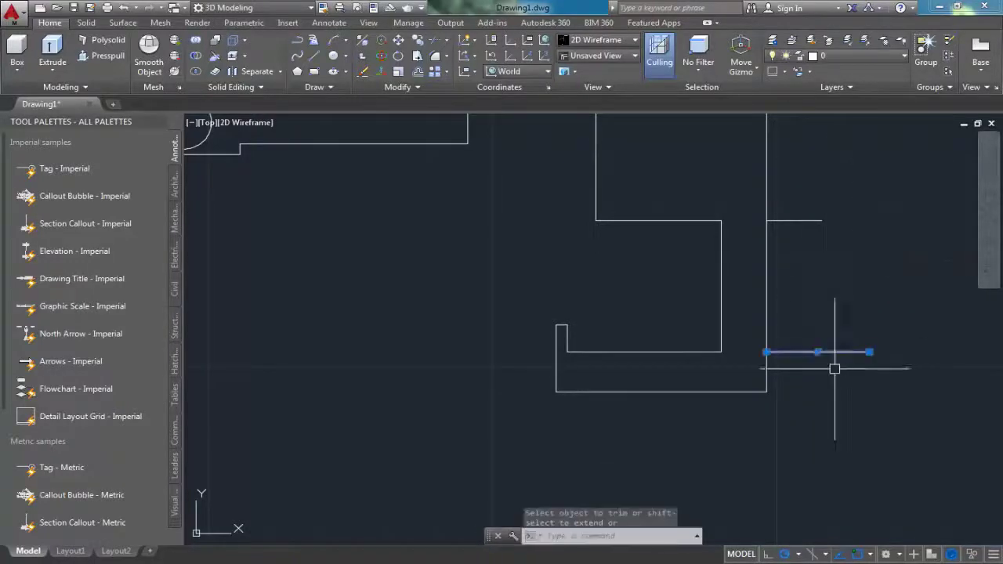
# Step: Erase the leftover horizontal line on the right of the profile
pyautogui.moveTo(833, 353); pyautogui.dragTo(823, 352)
pyautogui.press('Delete')
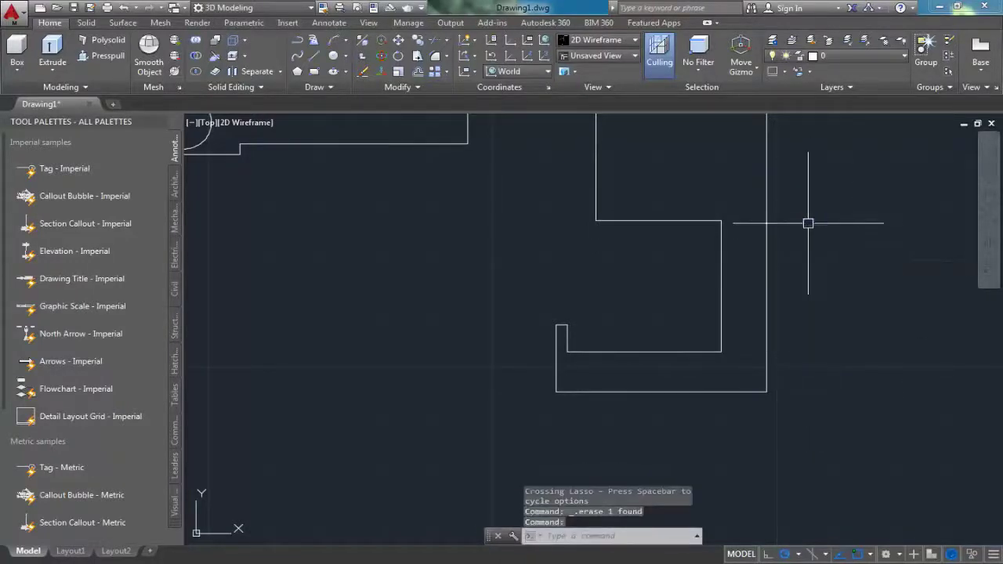
pyautogui.moveTo(712, 256); pyautogui.dragTo(710, 316, button='middle')
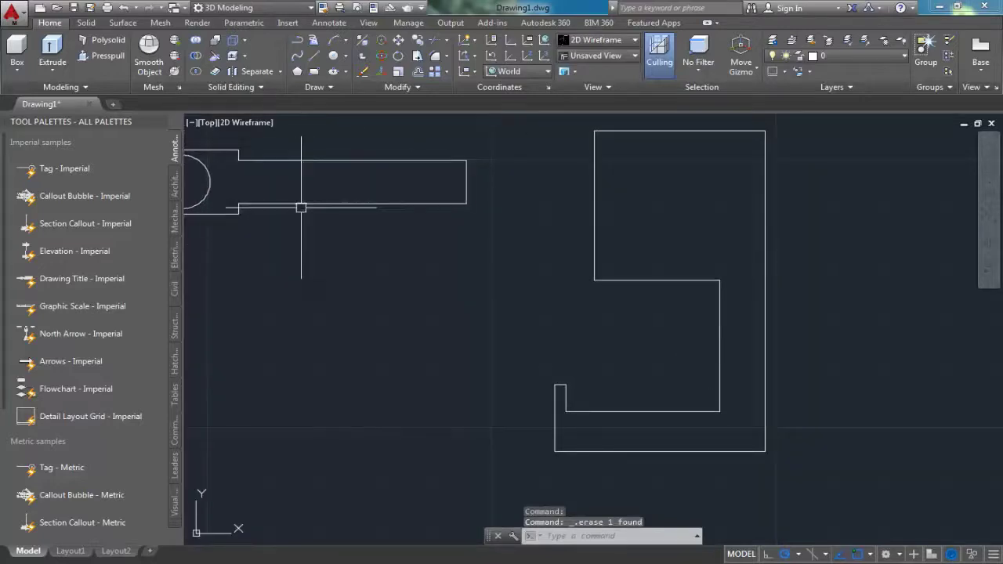
pyautogui.click(332, 87)
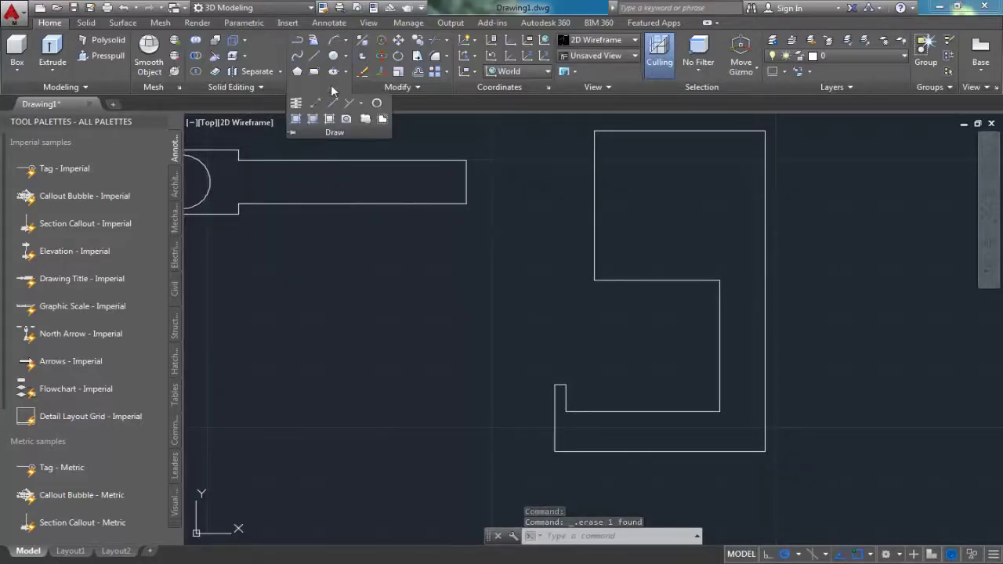
# Step: Fillet the upper inner corner of the outline with radius 10
pyautogui.click(432, 58)
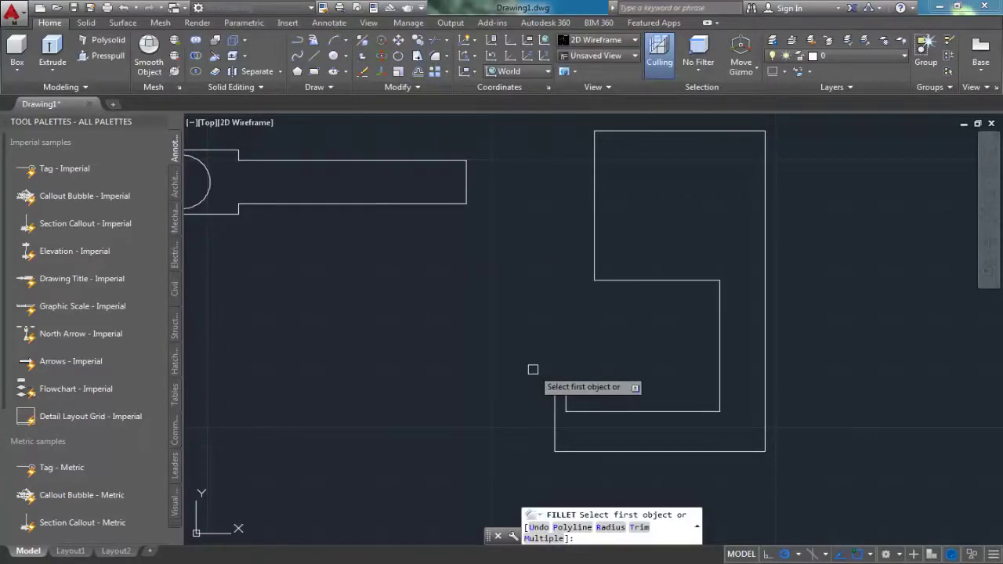
pyautogui.write('r')
pyautogui.press('Return')
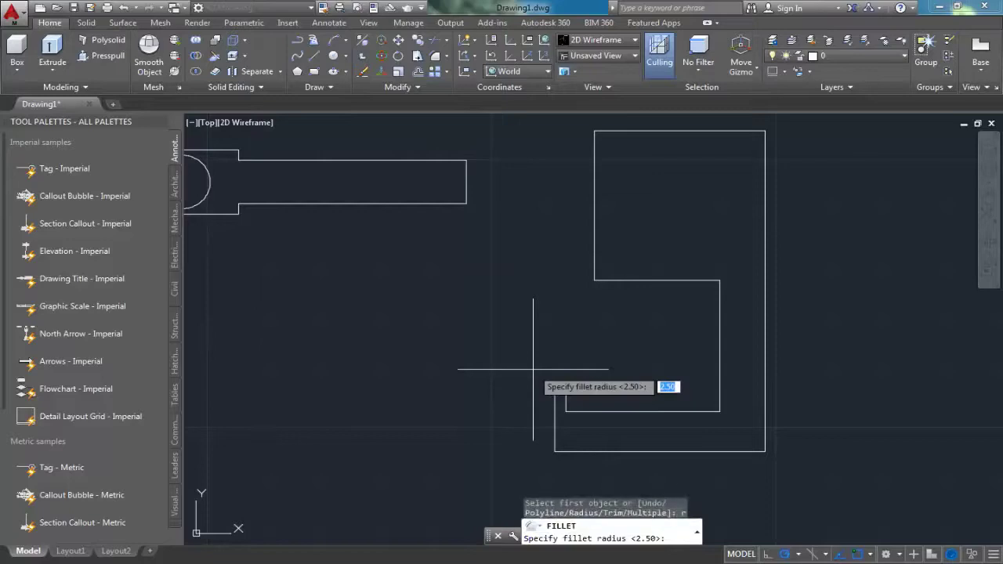
pyautogui.write('10')
pyautogui.press('Return')
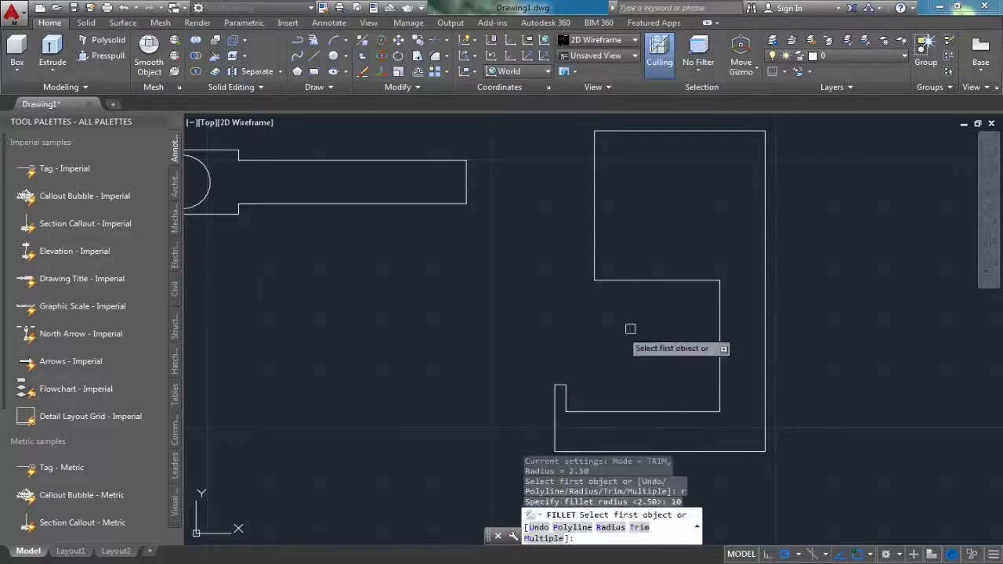
pyautogui.click(678, 279)
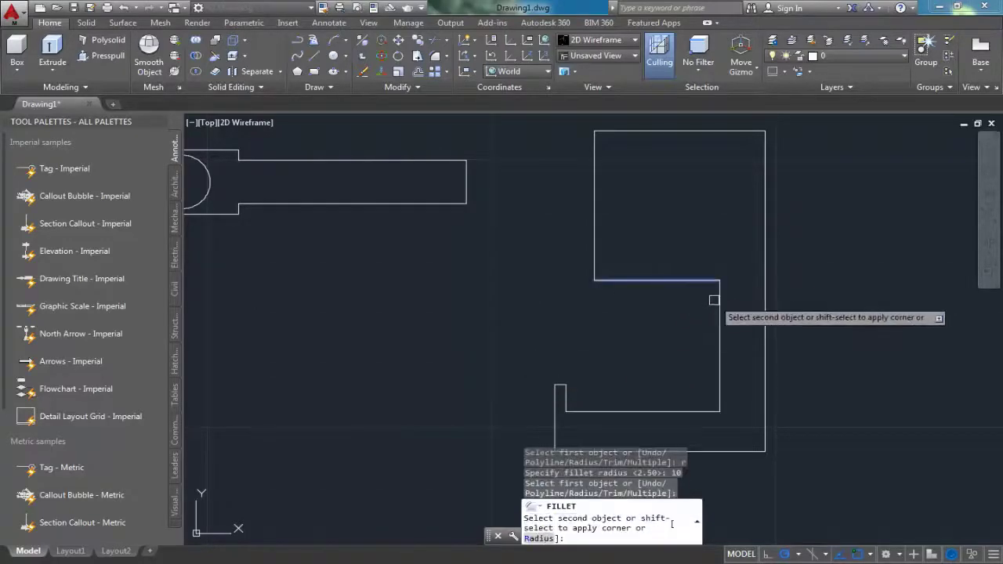
pyautogui.click(714, 302)
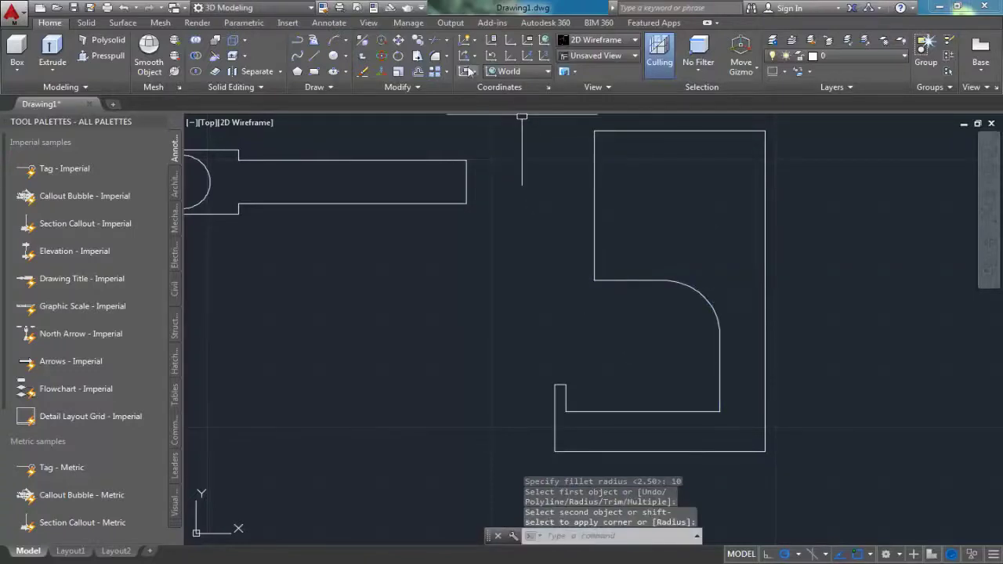
# Step: Fillet the lower inner corner with radius 5
pyautogui.click(435, 56)
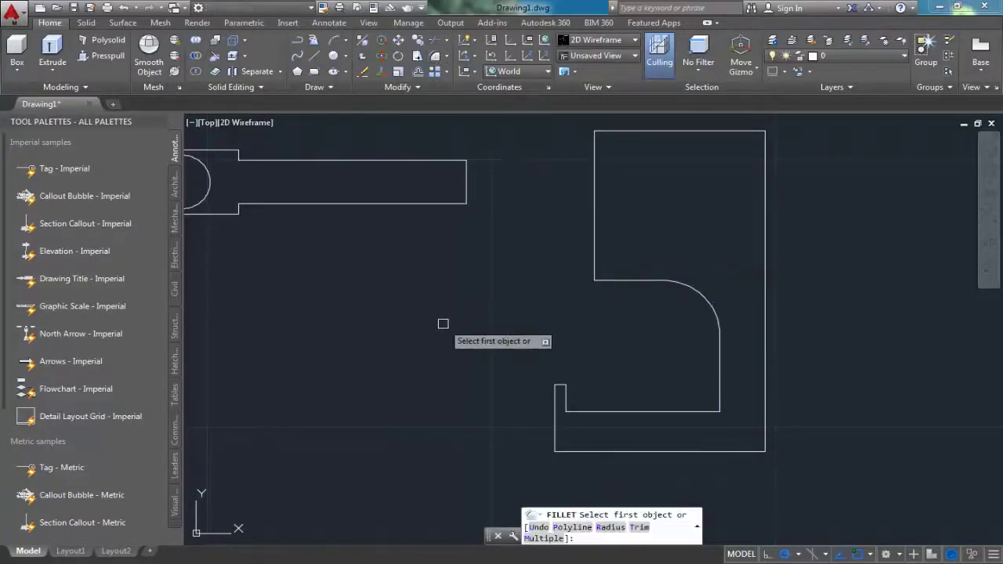
pyautogui.write('r')
pyautogui.press('Return')
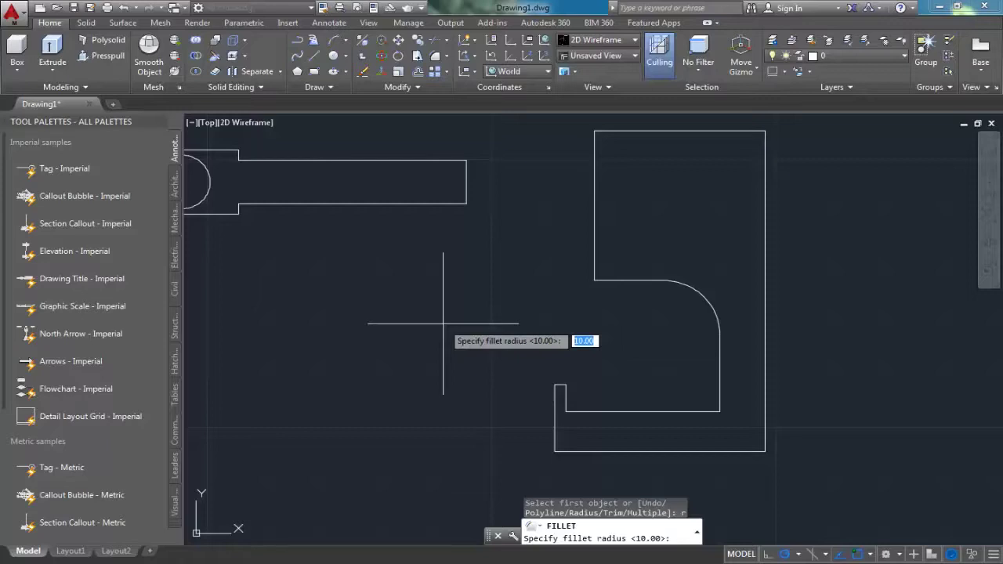
pyautogui.write('5')
pyautogui.press('Return')
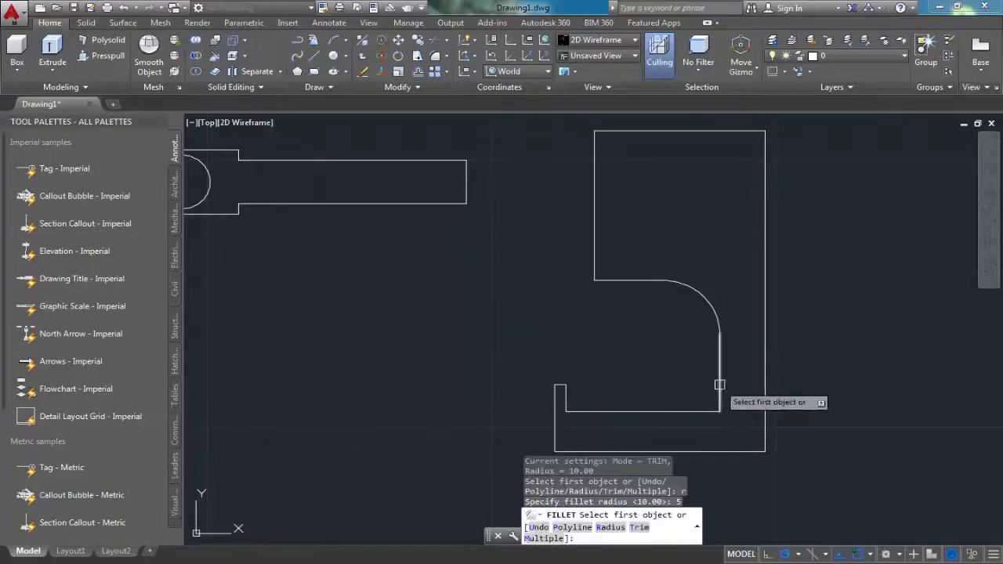
pyautogui.click(719, 384)
pyautogui.click(695, 409)
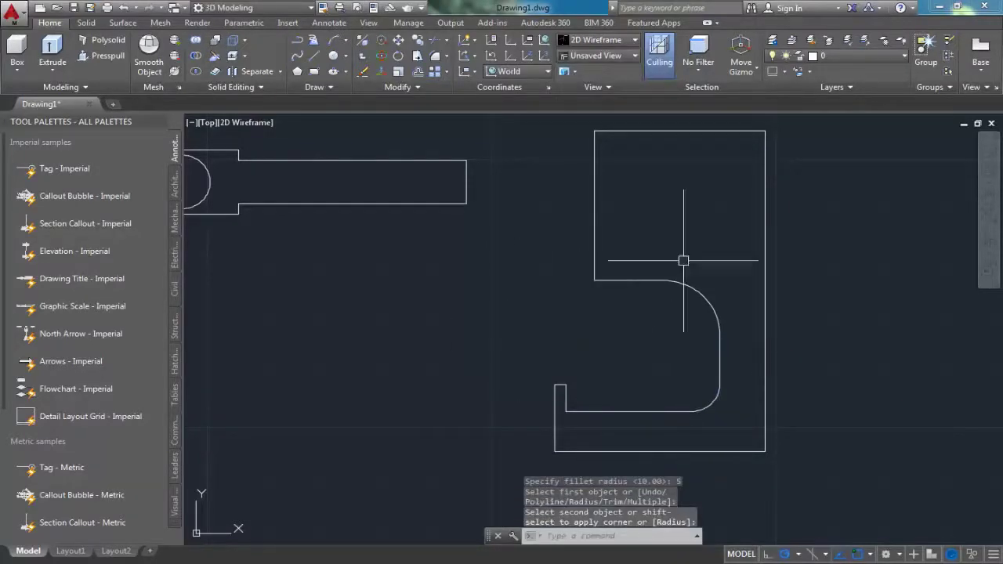
pyautogui.moveTo(684, 260); pyautogui.dragTo(647, 312, button='middle')
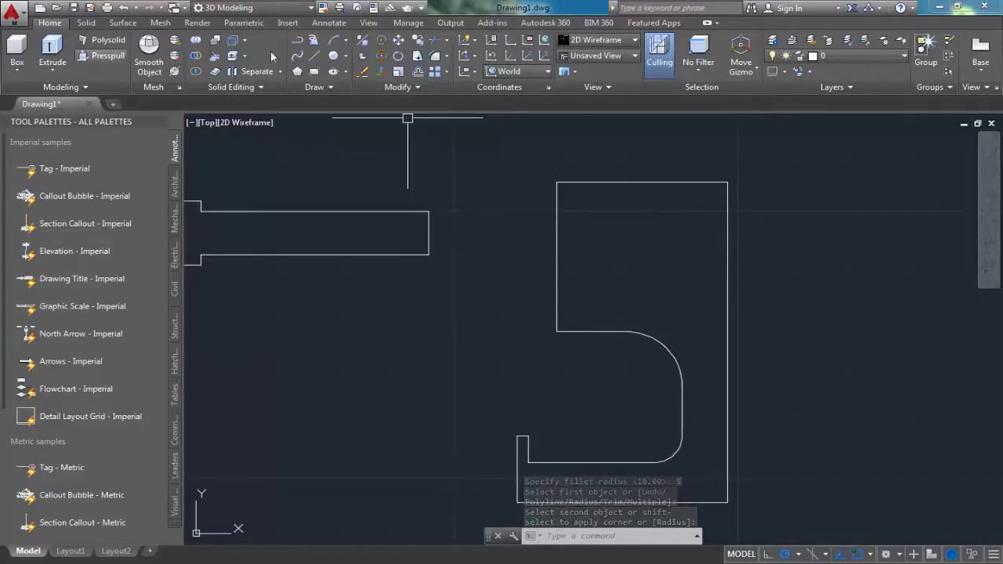
# Step: Draw a 10-unit horizontal line in from the foot piece's upper left edge
pyautogui.press('l')
pyautogui.press('Return')
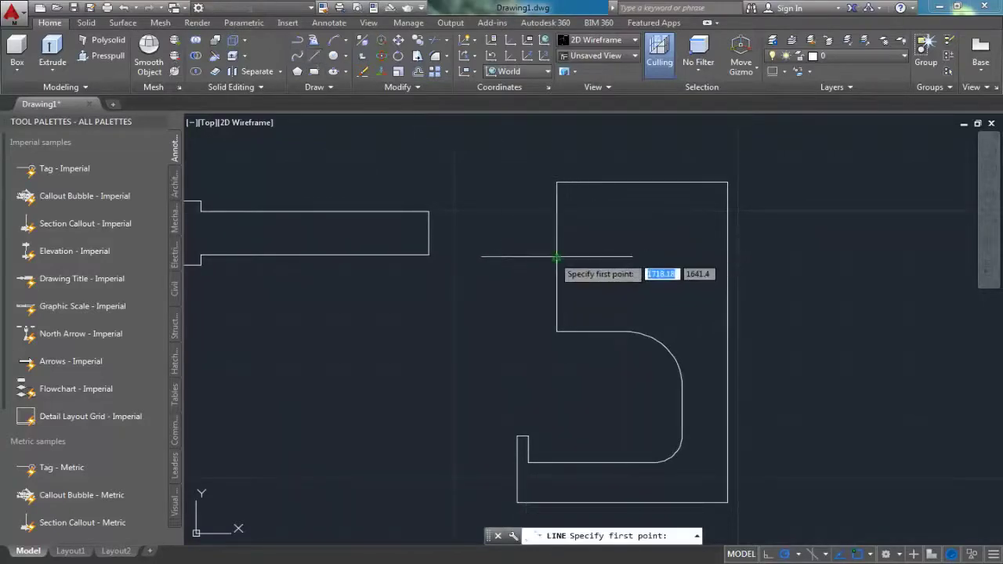
pyautogui.click(556, 259)
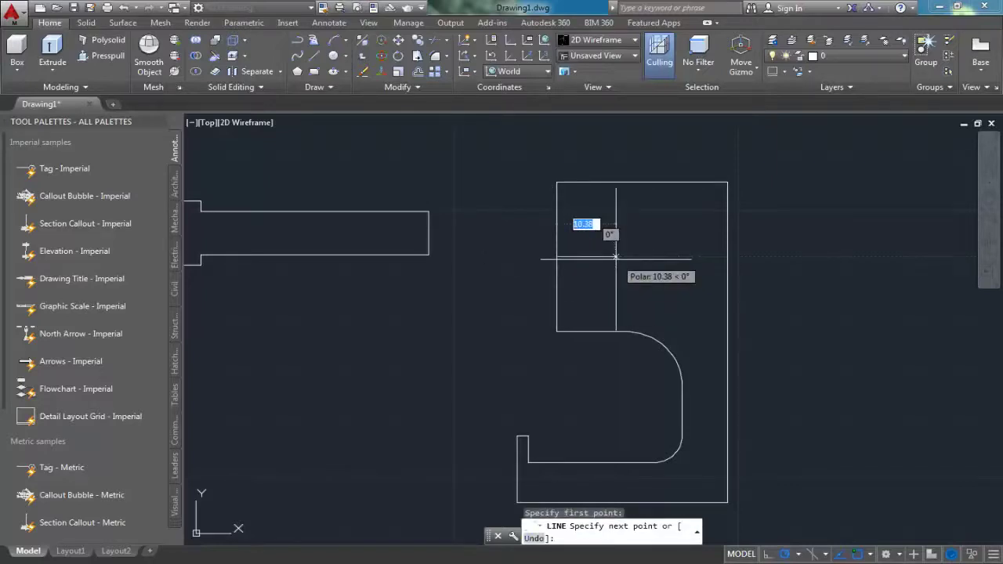
pyautogui.write('10')
pyautogui.press('Return')
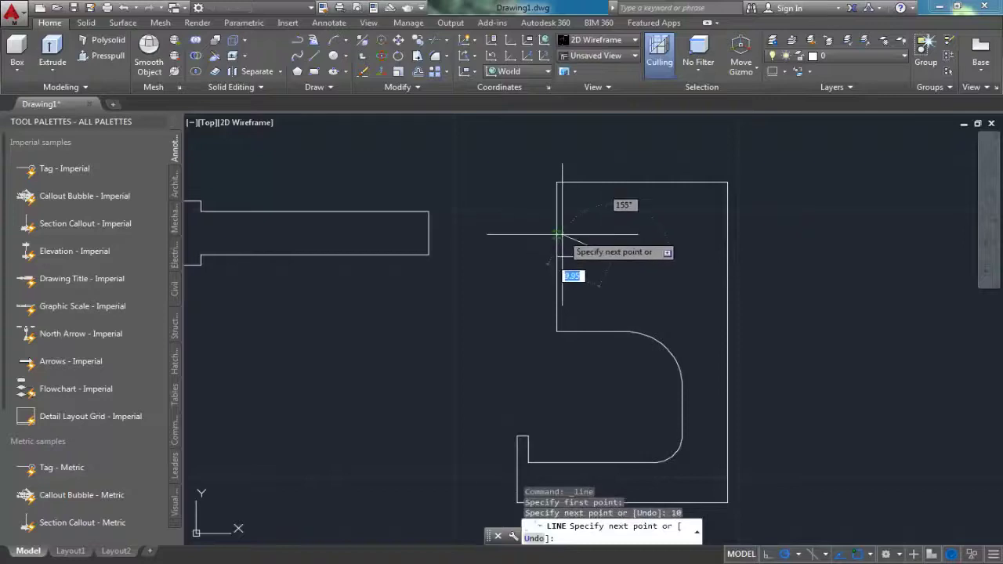
pyautogui.rightClick(517, 172)
pyautogui.click(537, 177)
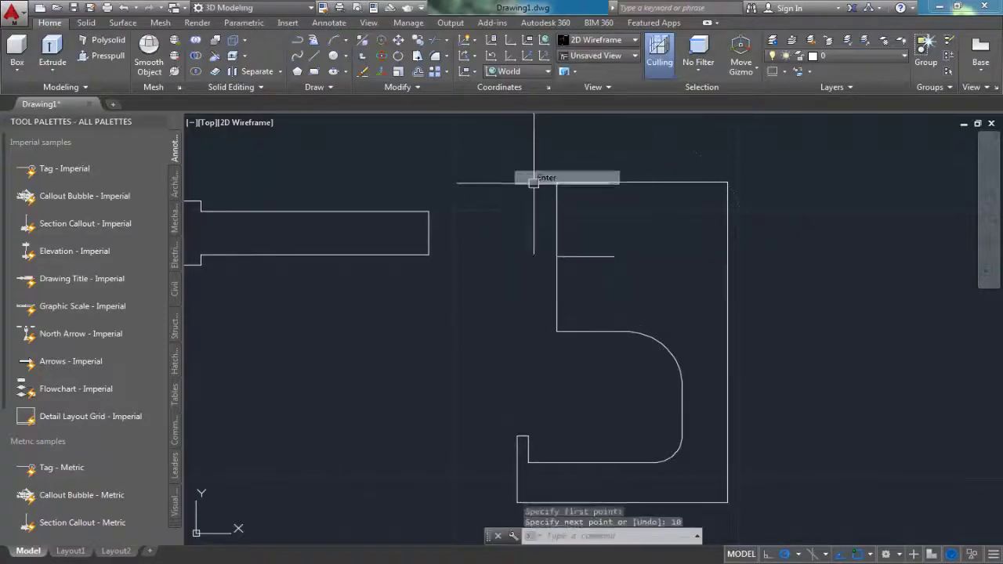
# Step: Select the new line, abandon a grip stretch of its end, and pan to free space
pyautogui.click(594, 248)
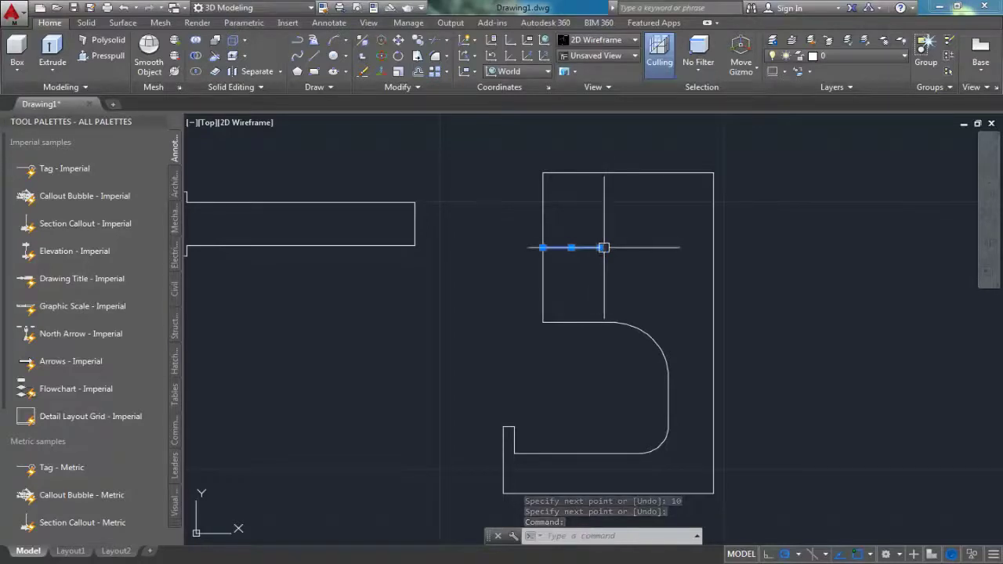
pyautogui.click(600, 248)
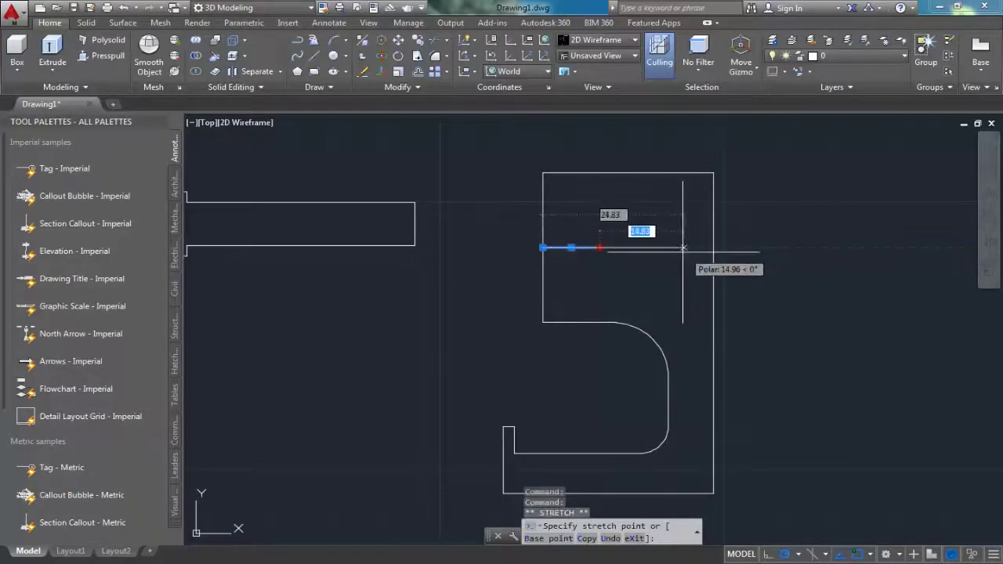
pyautogui.press('Escape')
pyautogui.click(806, 231)
pyautogui.click(796, 338)
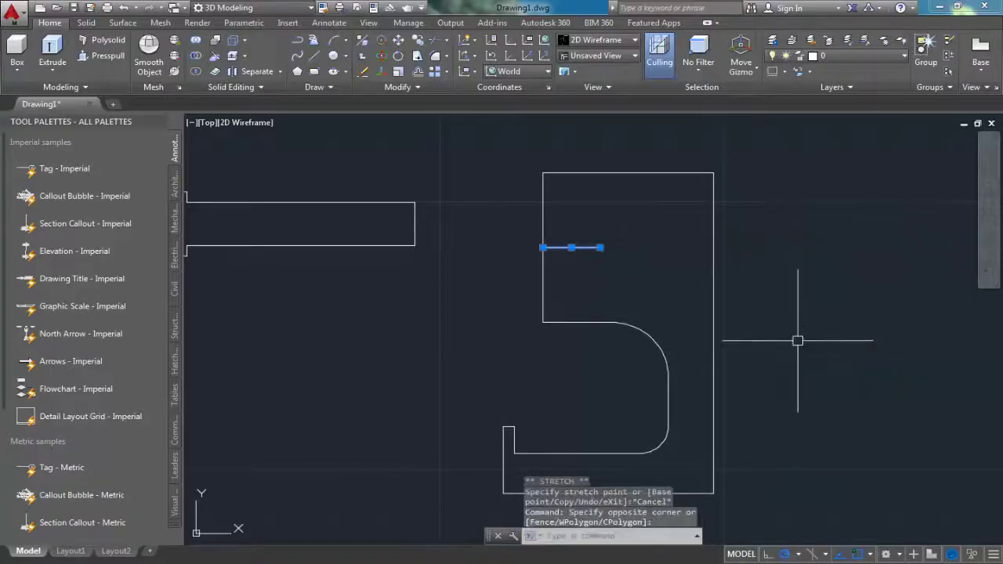
pyautogui.press('Escape')
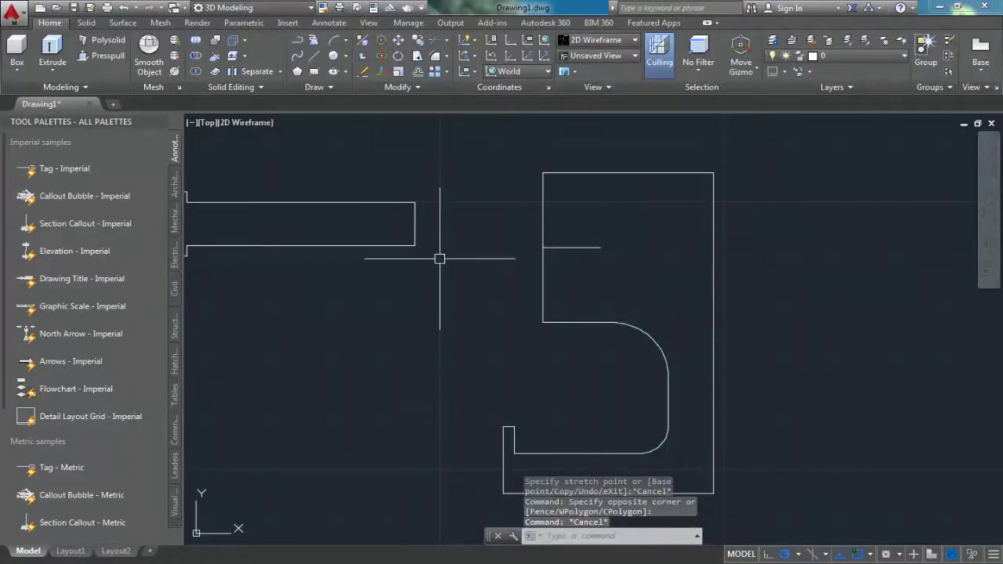
pyautogui.moveTo(450, 258); pyautogui.dragTo(510, 164, button='middle')
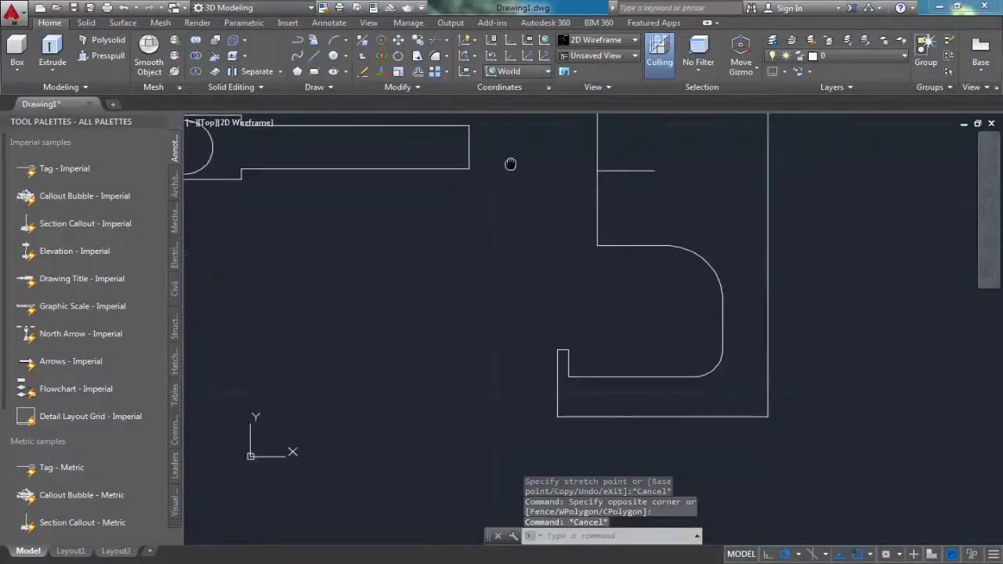
# Step: Draw a closed 10 by 17 line rectangle left of the foot piece
pyautogui.click(316, 60)
pyautogui.click(416, 237)
pyautogui.write('10')
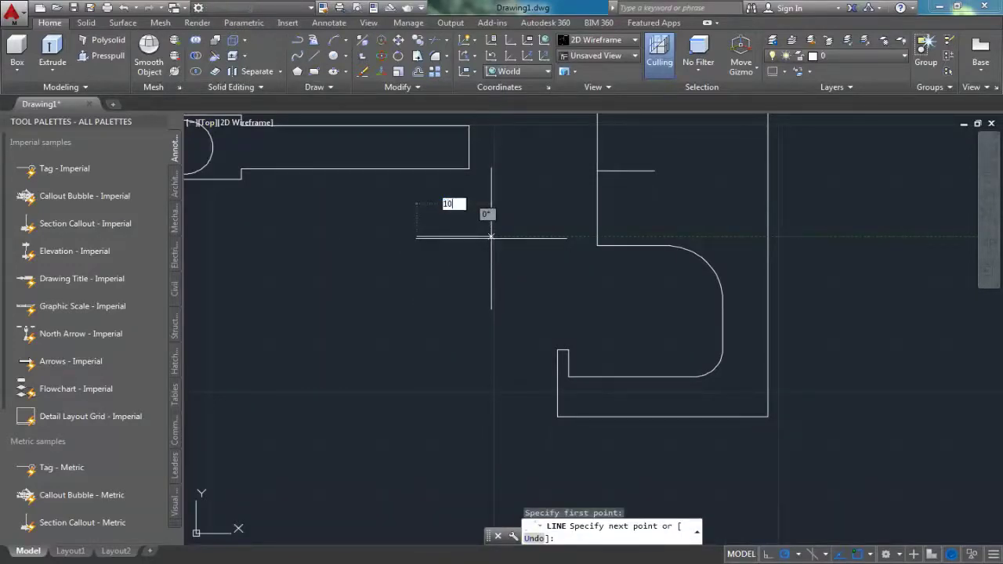
pyautogui.press('Return')
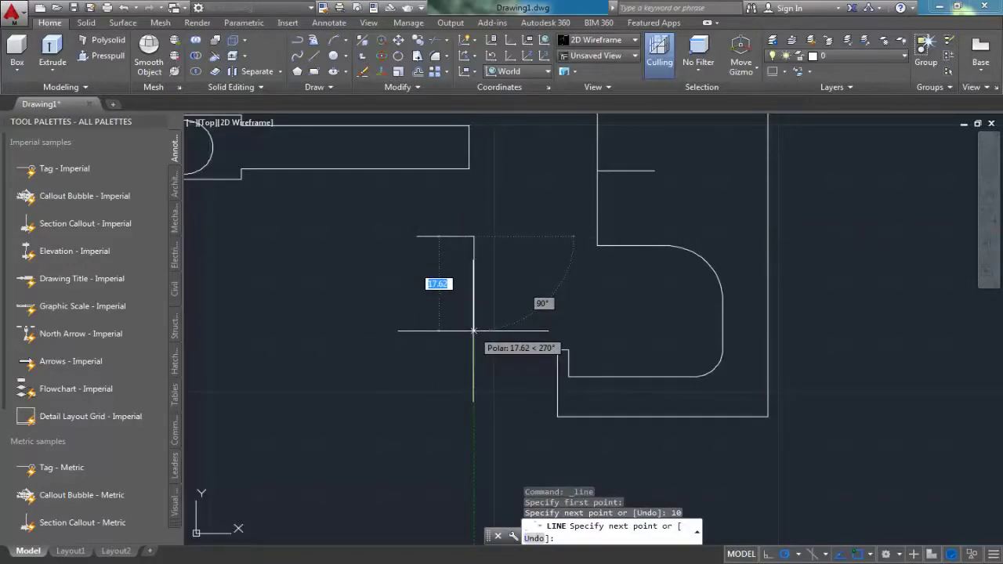
pyautogui.write('17')
pyautogui.press('Return')
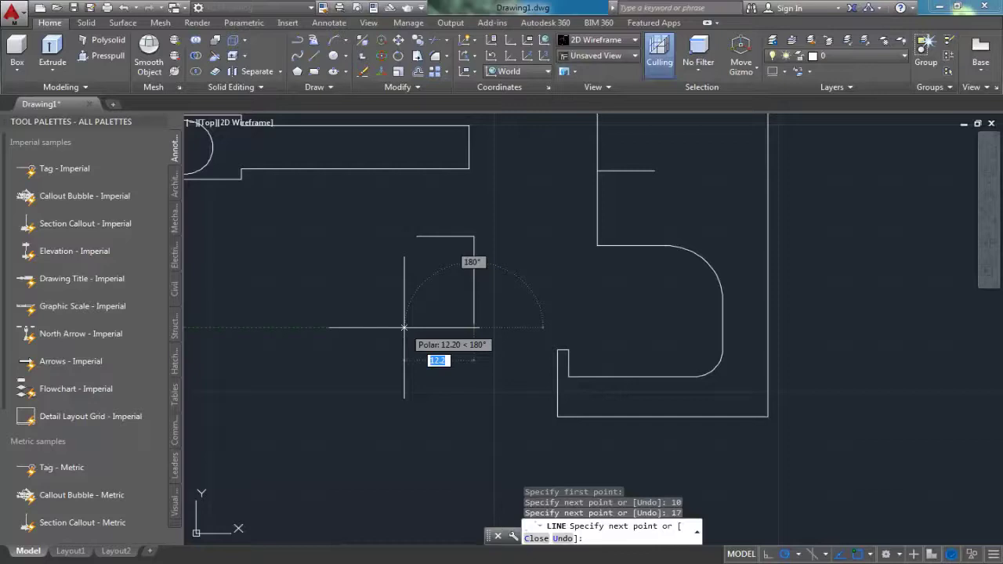
pyautogui.press('Return')
pyautogui.write('c')
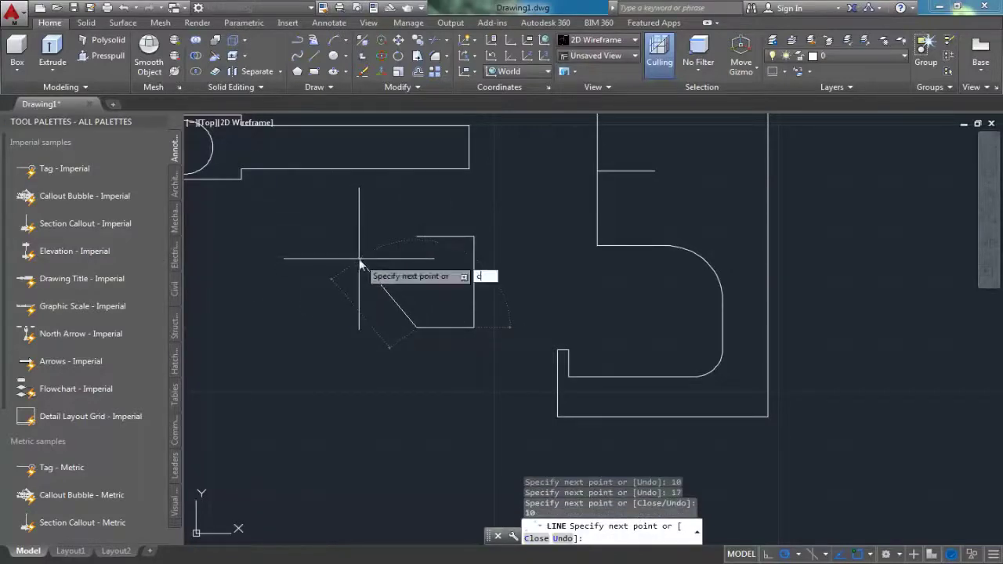
pyautogui.press('Return')
pyautogui.click(327, 87)
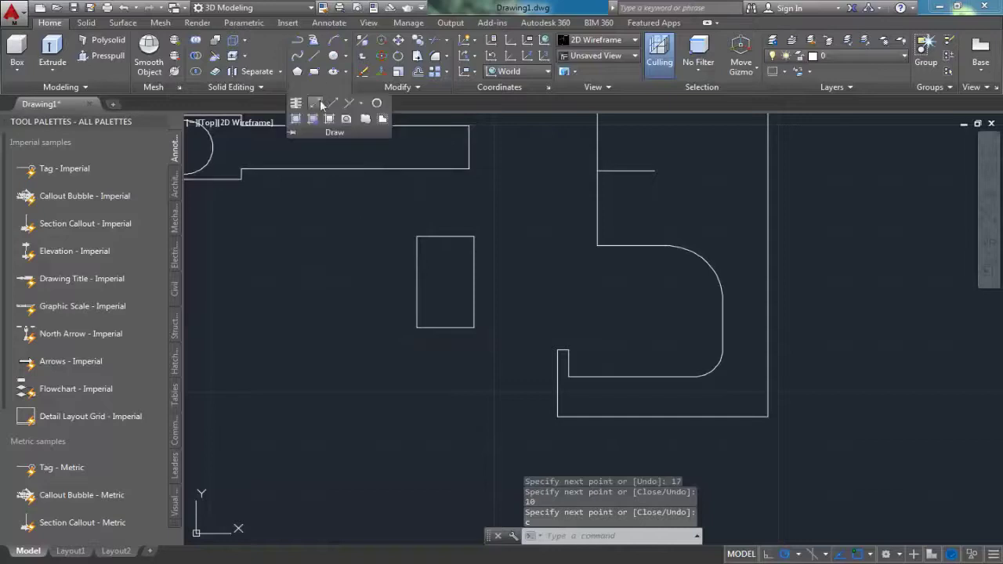
# Step: Convert the small 10 by 17 rectangle into a region
pyautogui.click(345, 118)
pyautogui.click(385, 235)
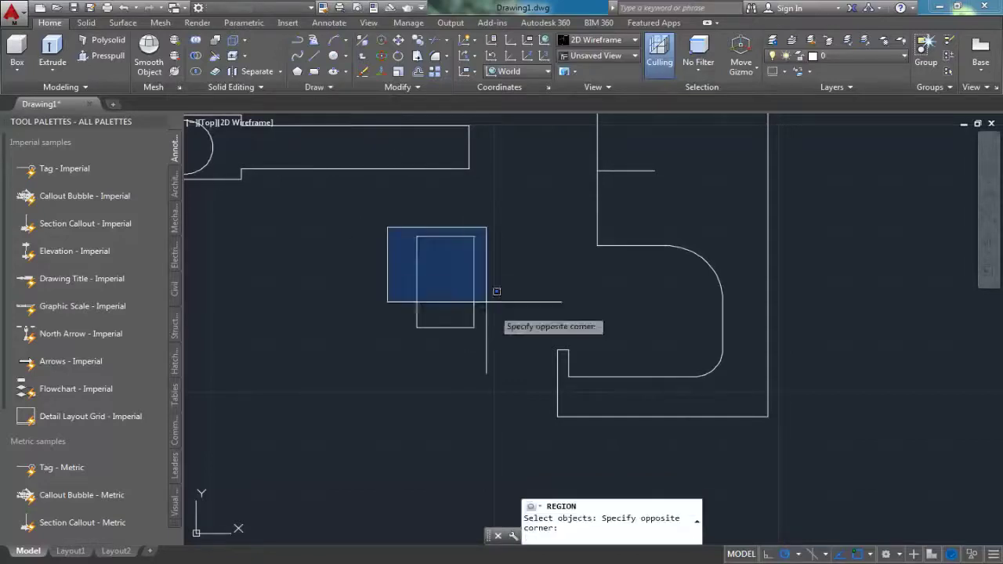
pyautogui.click(511, 348)
pyautogui.press('Return')
pyautogui.click(416, 279)
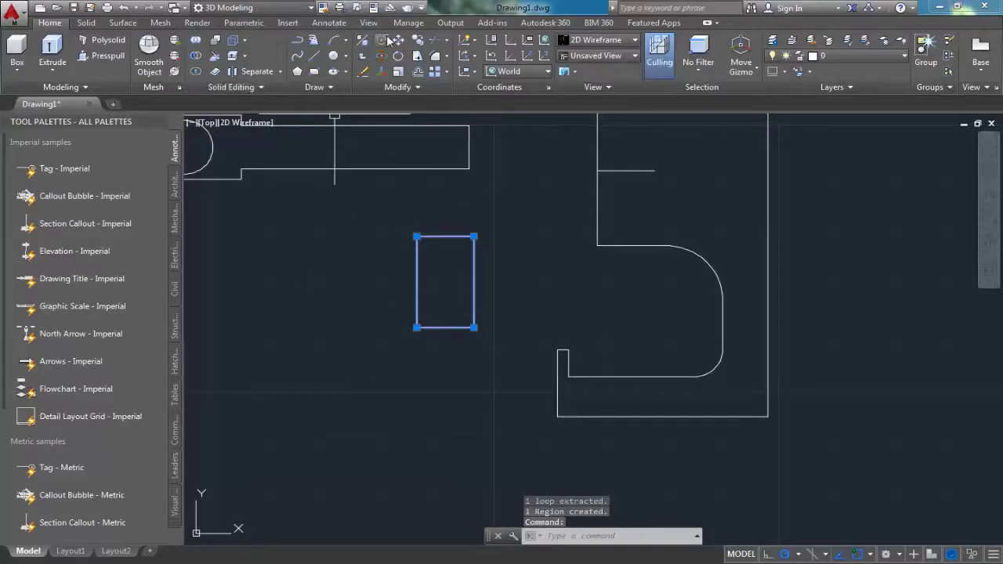
# Step: Move the rectangle to the helper line's end and confirm it sits 5.50 below the top edge
pyautogui.click(399, 40)
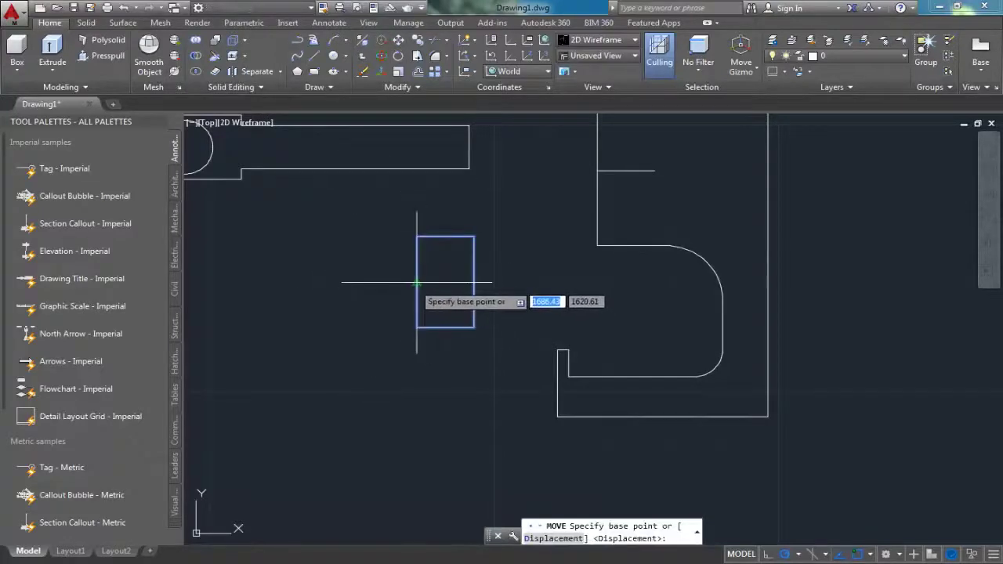
pyautogui.click(416, 281)
pyautogui.click(654, 171)
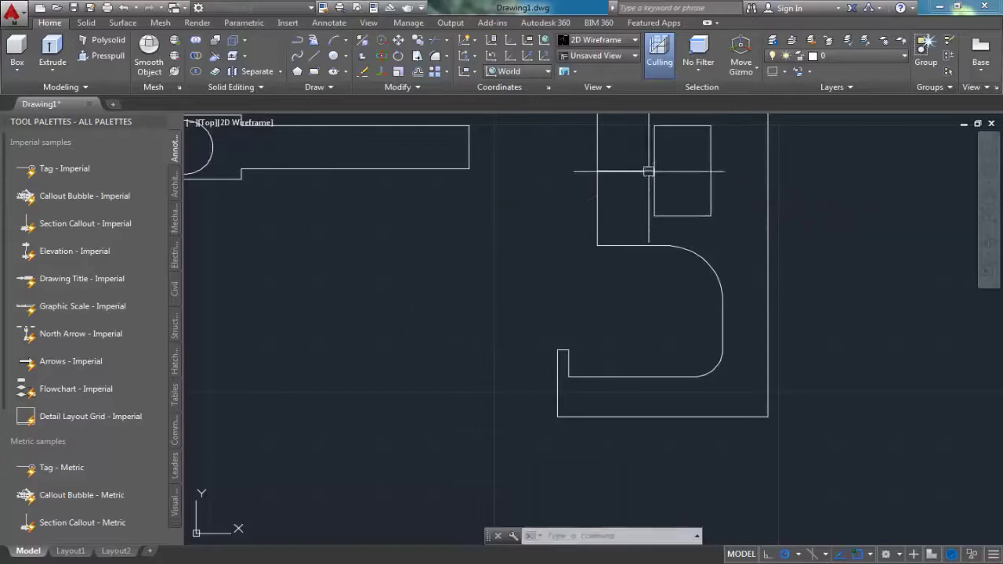
pyautogui.moveTo(618, 188)
pyautogui.mouseDown(button='middle')
pyautogui.moveTo(486, 249)
pyautogui.moveTo(528, 271)
pyautogui.moveTo(516, 342)
pyautogui.mouseUp(button='middle')
pyautogui.scroll(2, 519, 253)
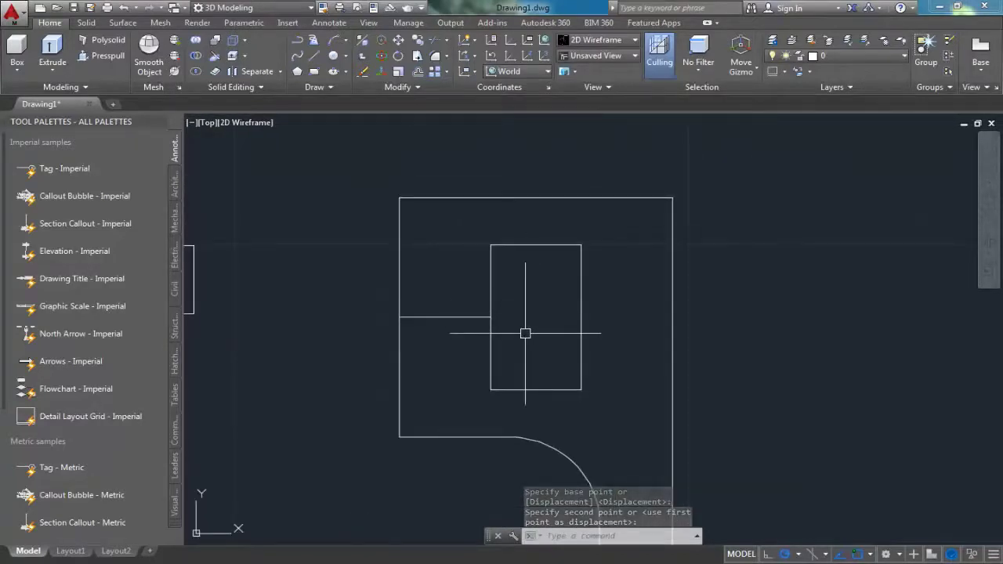
pyautogui.write('d')
pyautogui.press('Return')
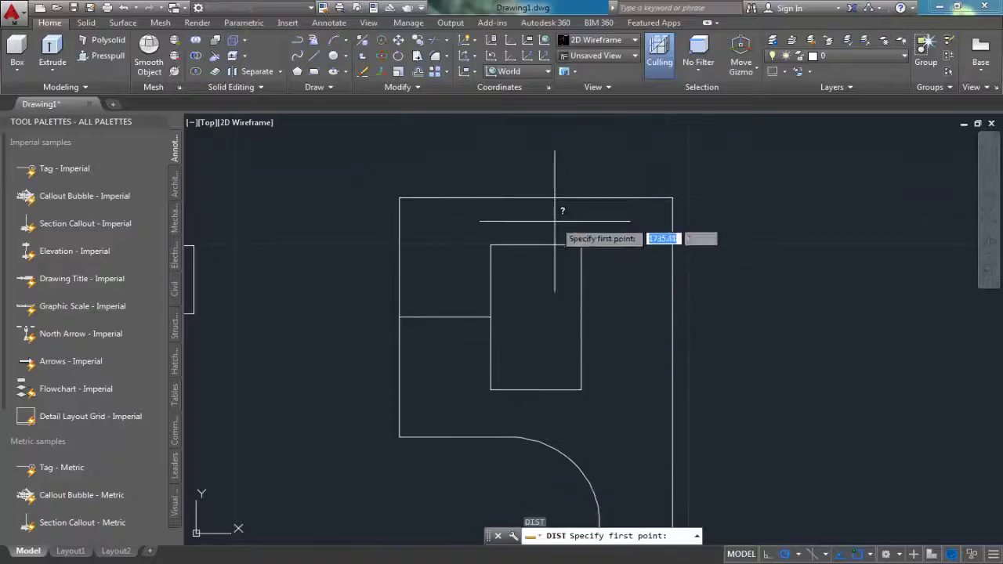
pyautogui.click(537, 231)
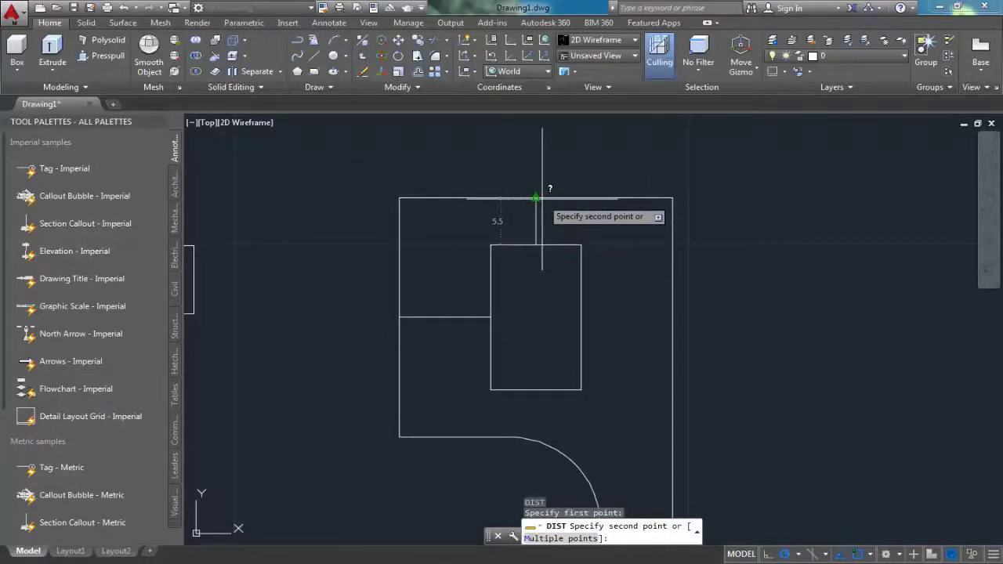
pyautogui.click(542, 197)
pyautogui.moveTo(559, 273); pyautogui.dragTo(521, 208, button='middle')
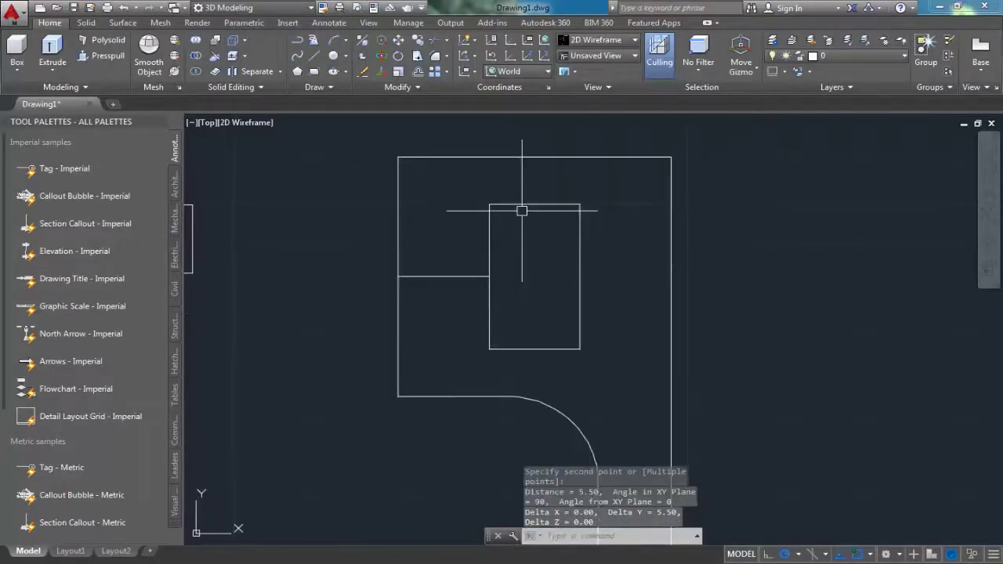
# Step: Erase the horizontal helper line and zoom out to show both profiles
pyautogui.click(457, 277)
pyautogui.press('Delete')
pyautogui.scroll(-3, 457, 277)
pyautogui.moveTo(455, 212); pyautogui.dragTo(640, 224, button='middle')
pyautogui.write('RE')
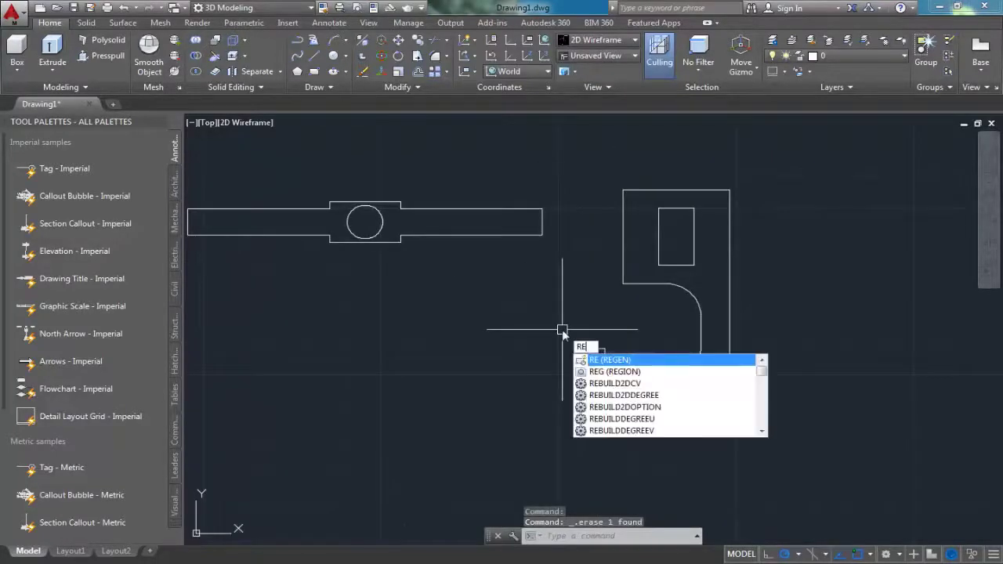
# Step: Convert all the foot piece's outline edges, including the arc, into one region
pyautogui.write('gi')
pyautogui.press('Return')
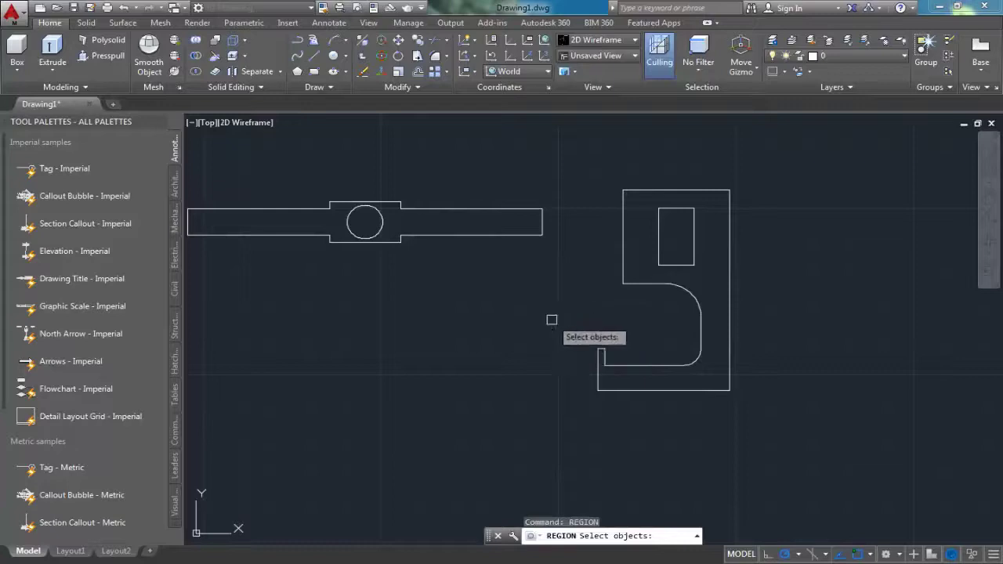
pyautogui.click(546, 329)
pyautogui.click(848, 466)
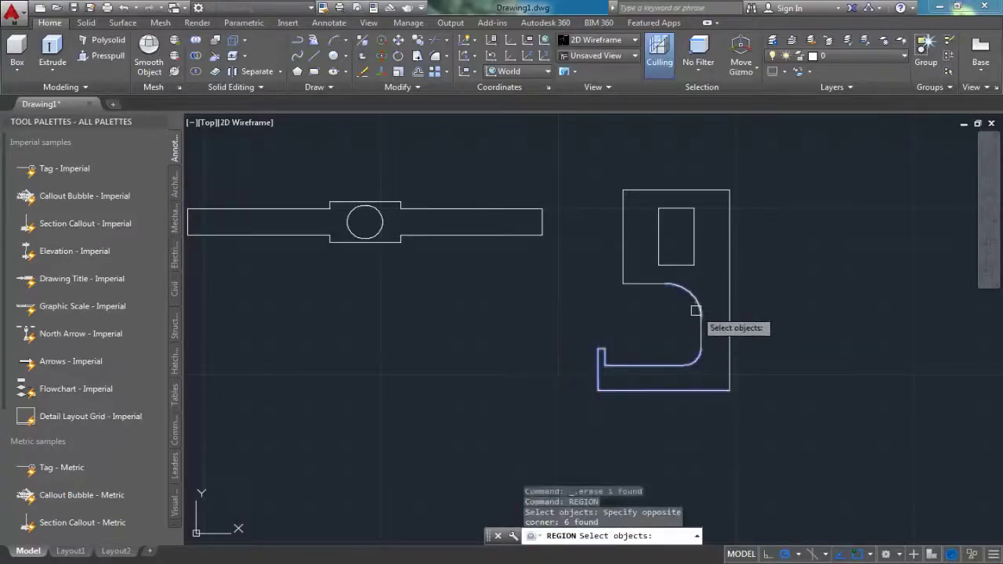
pyautogui.click(696, 313)
pyautogui.click(699, 332)
pyautogui.click(729, 332)
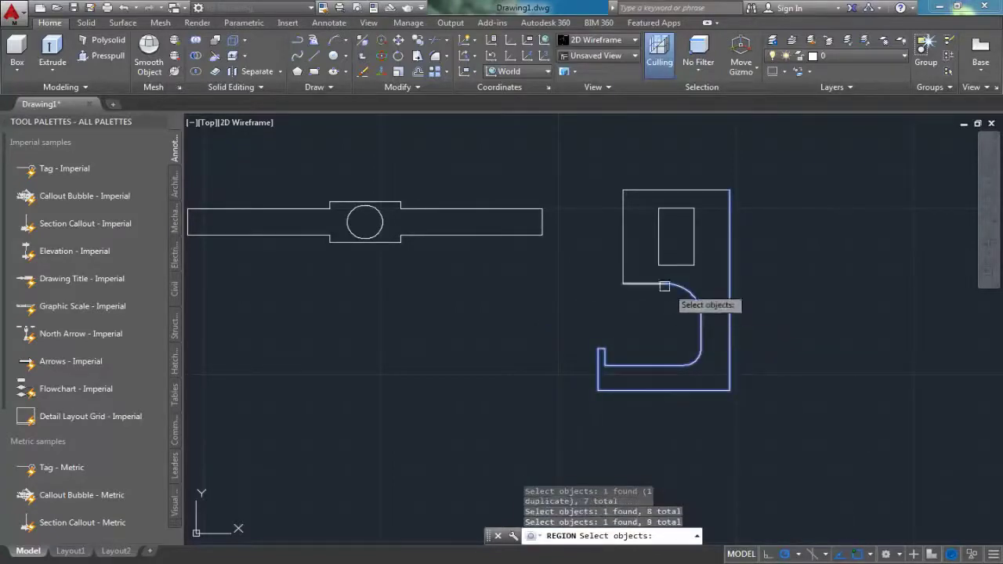
pyautogui.click(657, 284)
pyautogui.click(624, 268)
pyautogui.click(637, 187)
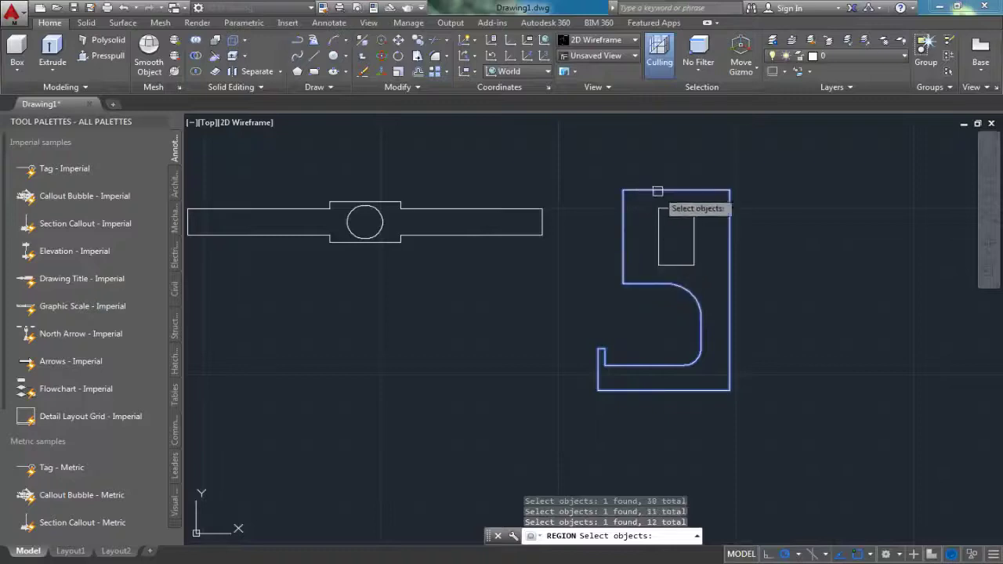
pyautogui.press('Return')
pyautogui.moveTo(623, 269)
pyautogui.mouseDown(button='middle')
pyautogui.moveTo(671, 259)
pyautogui.moveTo(727, 274)
pyautogui.mouseUp(button='middle')
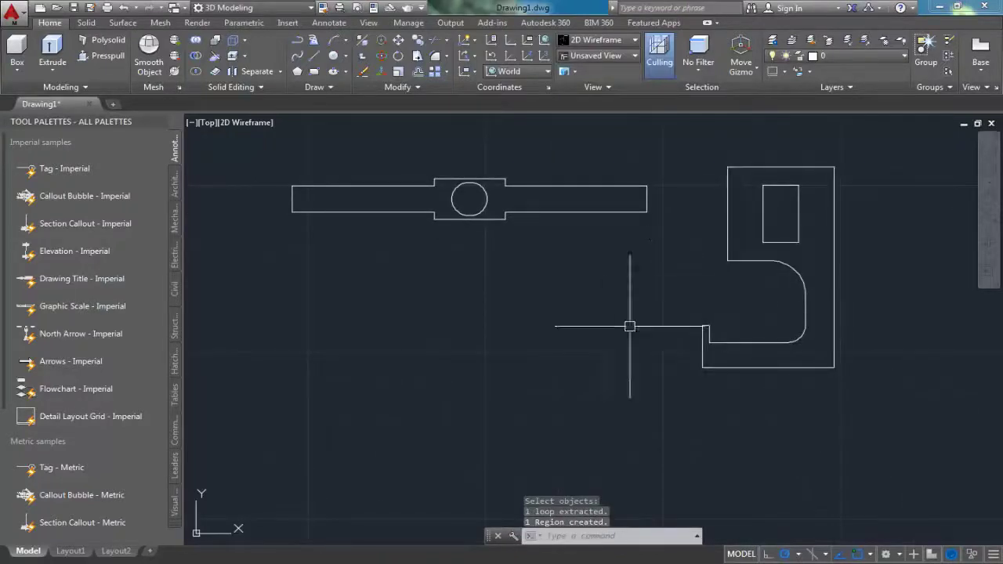
# Step: Draw the closed channel-shaped bracket outline below the bar using lengths 40, 10, 5, 3.5 and 30
pyautogui.click(313, 61)
pyautogui.click(384, 321)
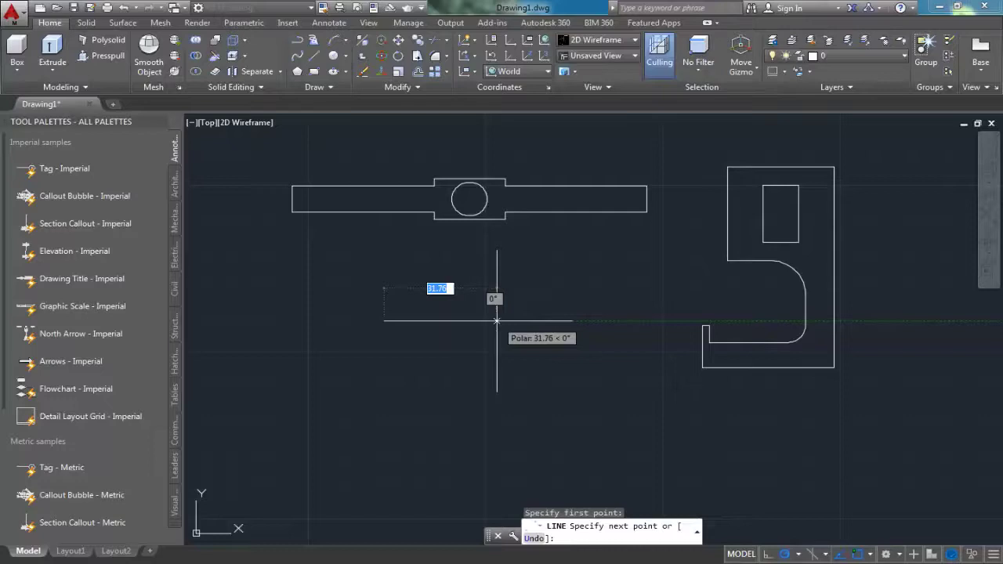
pyautogui.press('Return')
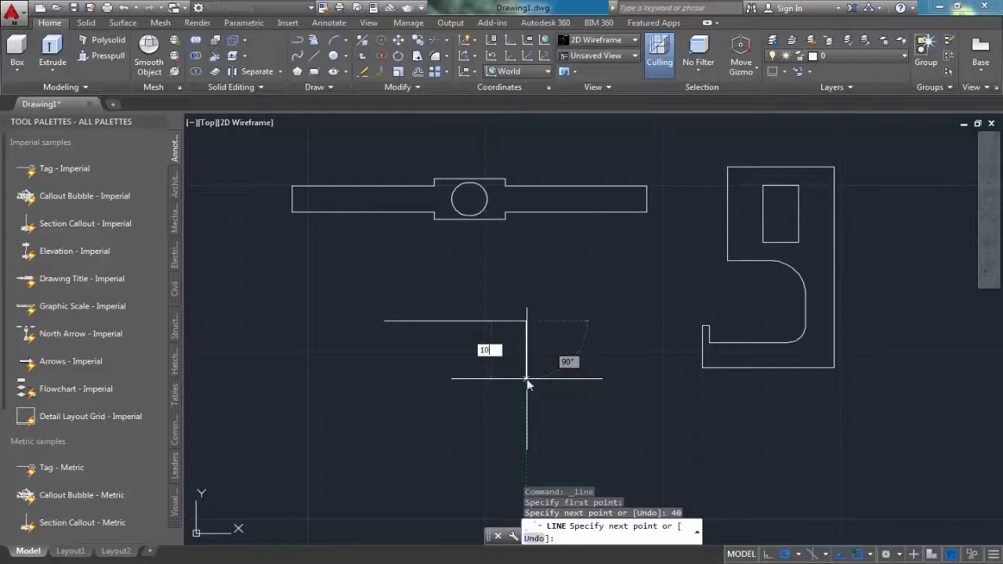
pyautogui.press('Return')
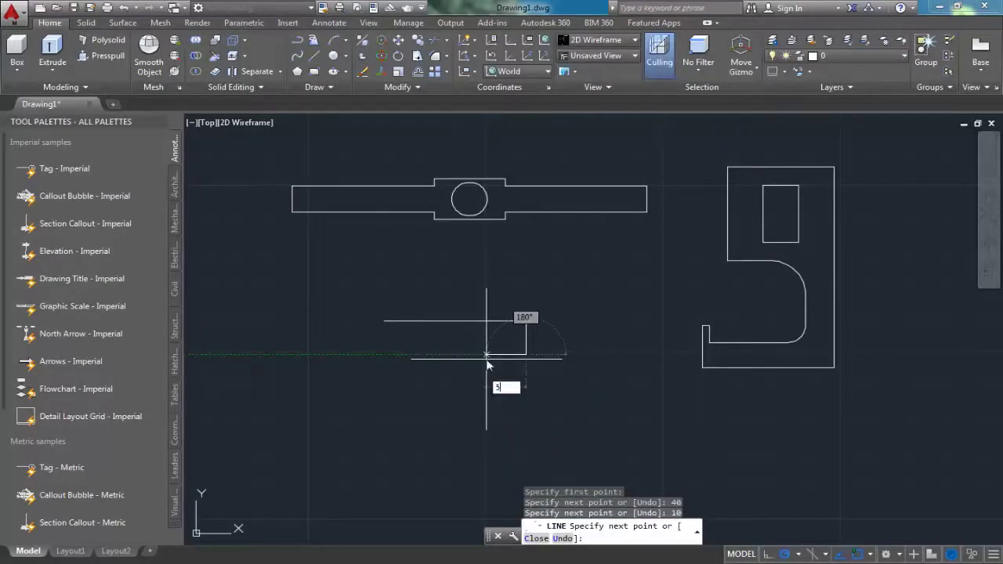
pyautogui.press('Return')
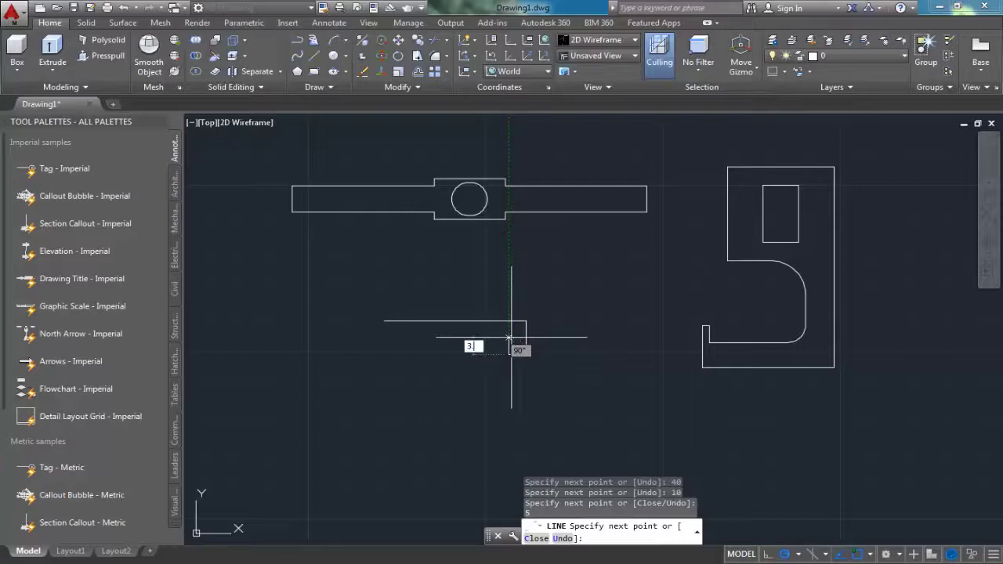
pyautogui.press('Return')
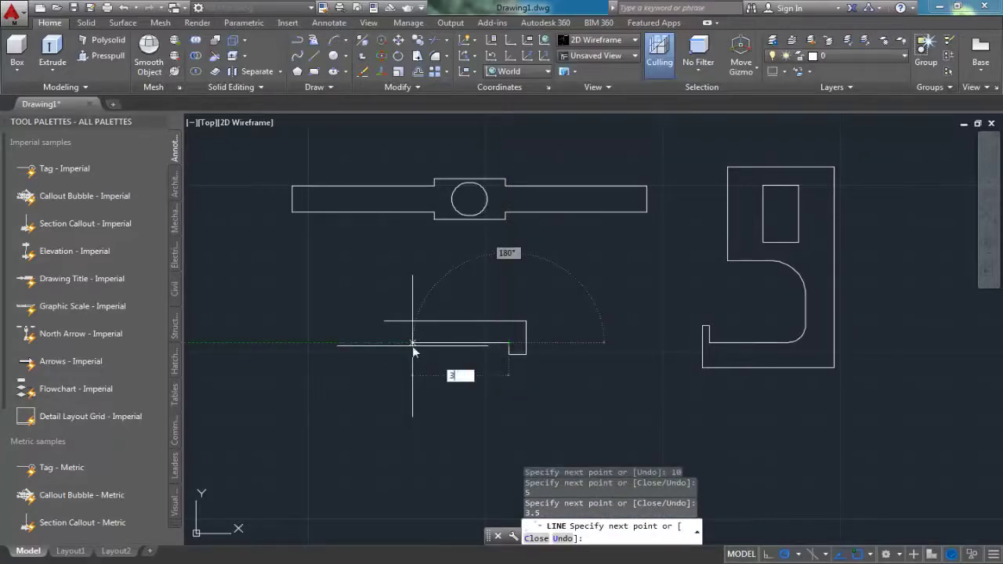
pyautogui.write('0')
pyautogui.press('Return')
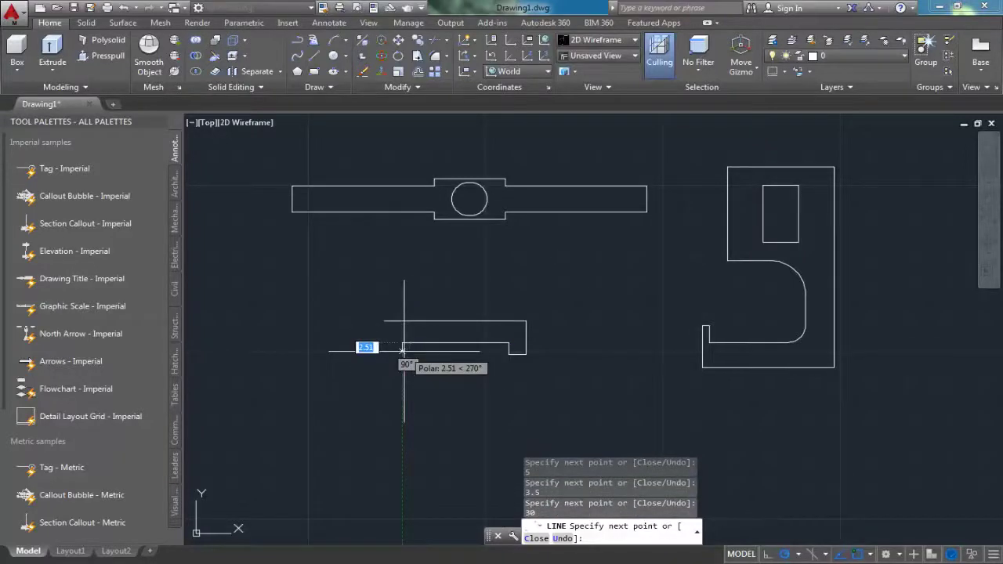
pyautogui.write('3.5')
pyautogui.press('Return')
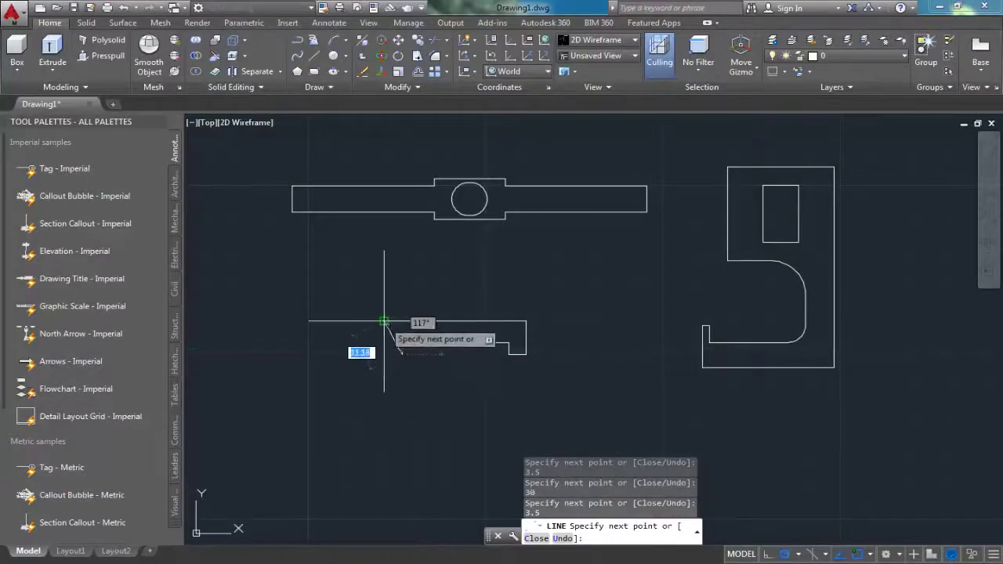
pyautogui.click(383, 355)
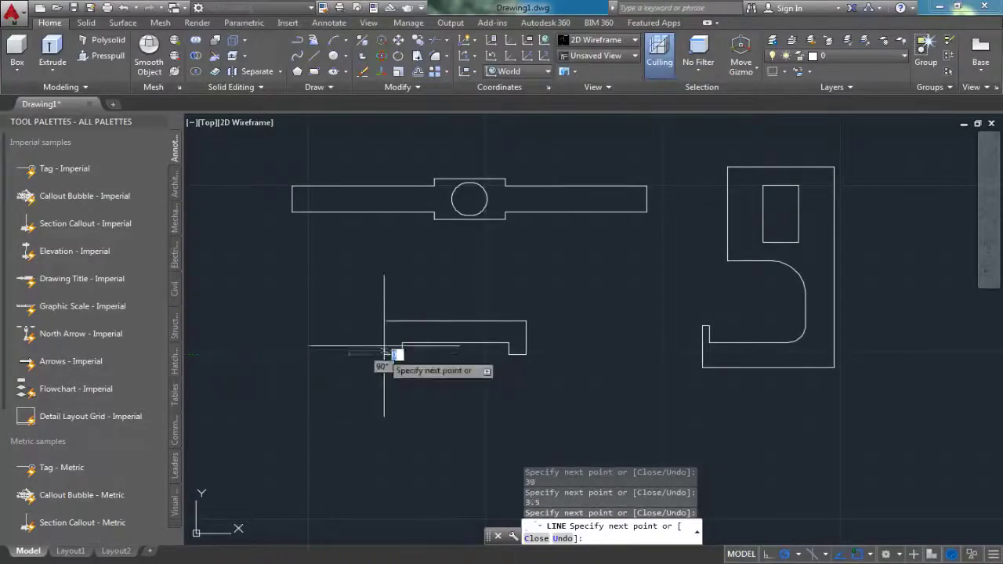
pyautogui.click(384, 321)
pyautogui.rightClick(326, 297)
pyautogui.click(359, 304)
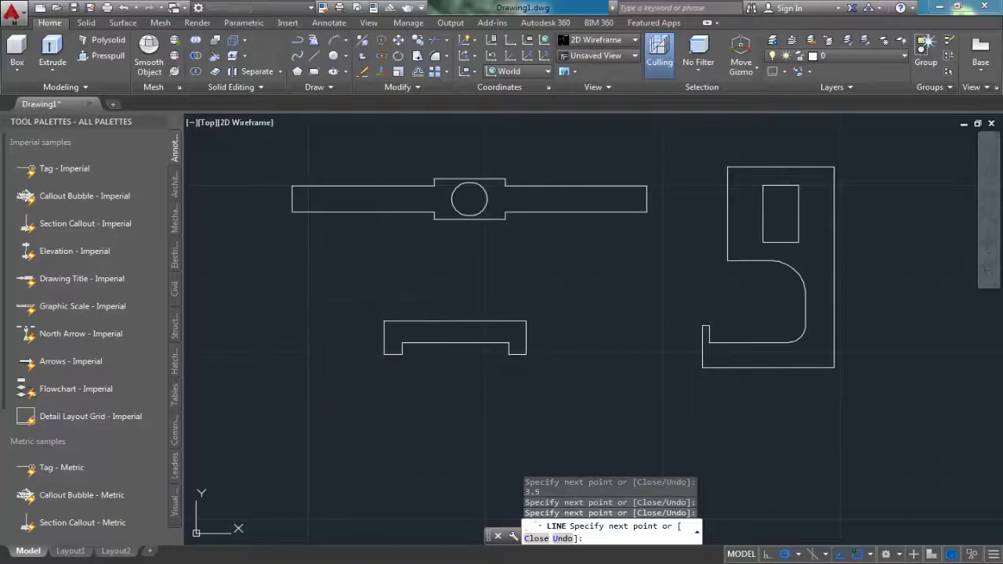
# Step: Turn the channel-shaped bracket outline into a region and recentre the view
pyautogui.write('re')
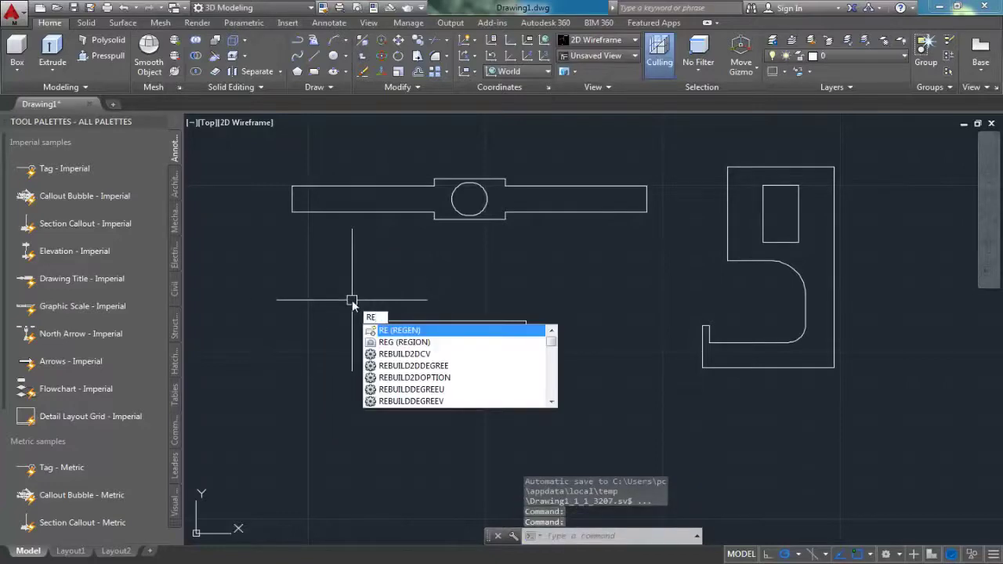
pyautogui.write('i')
pyautogui.press('Return')
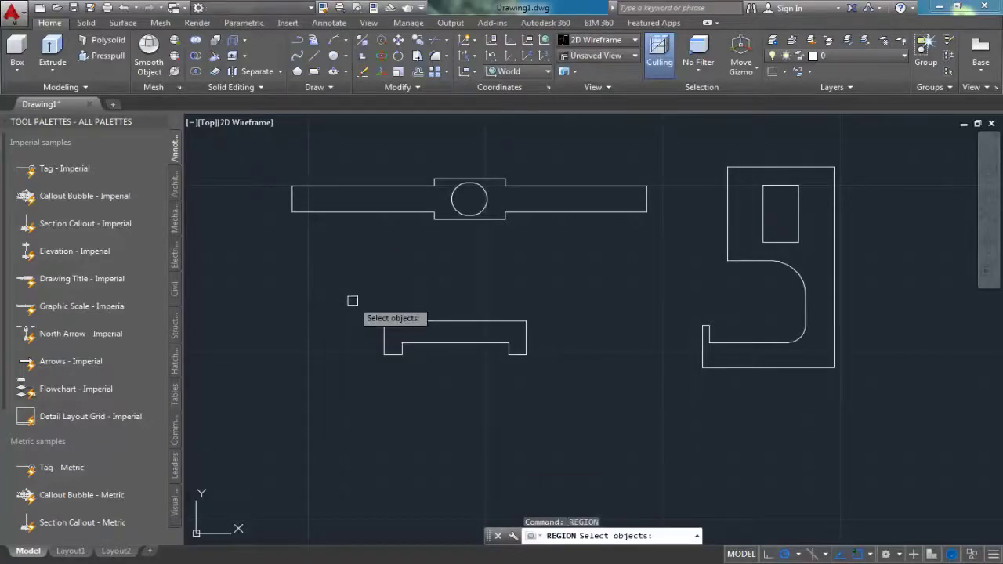
pyautogui.click(352, 301)
pyautogui.click(568, 365)
pyautogui.press('Return')
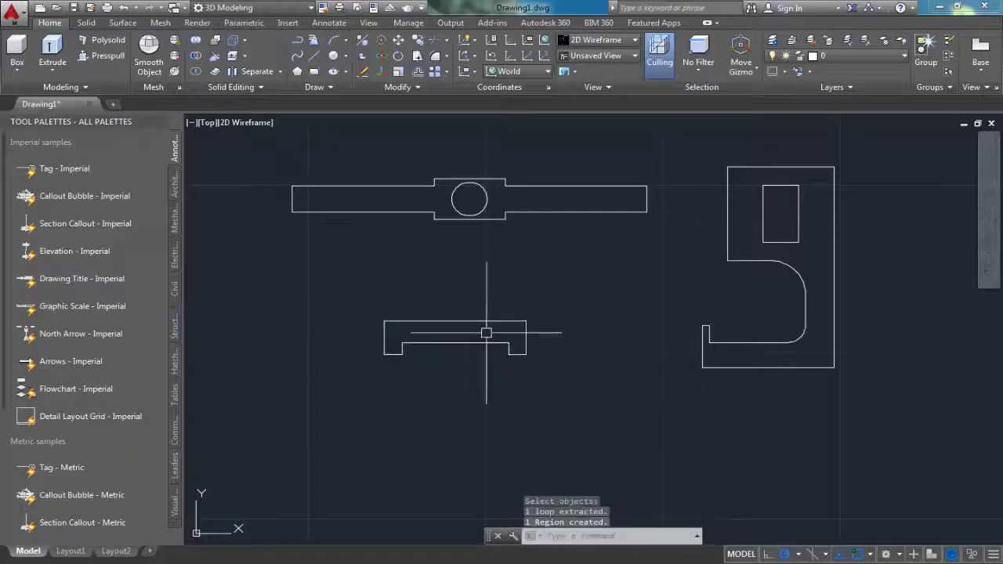
pyautogui.moveTo(473, 374); pyautogui.dragTo(419, 395, button='middle')
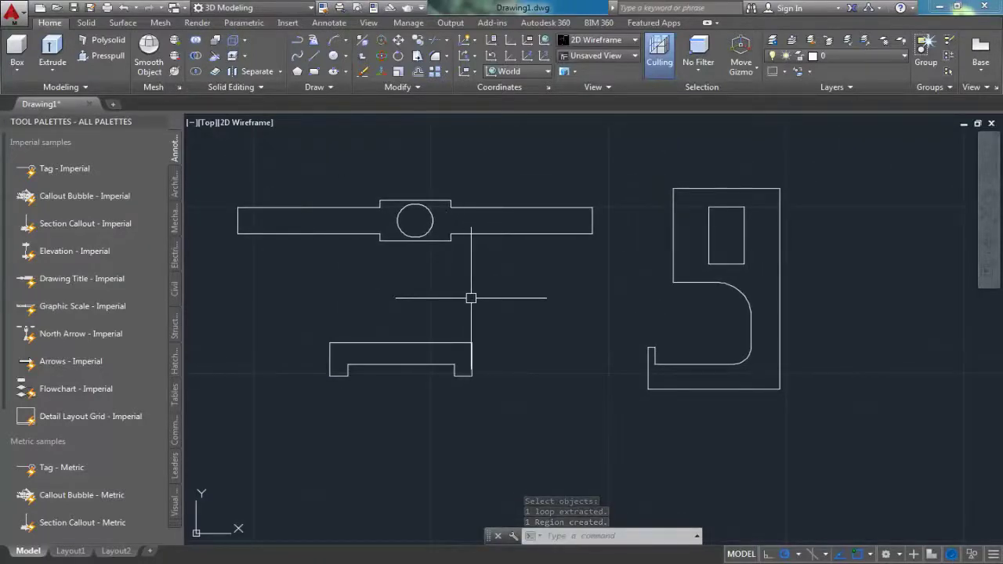
pyautogui.moveTo(522, 295); pyautogui.dragTo(577, 323, button='middle')
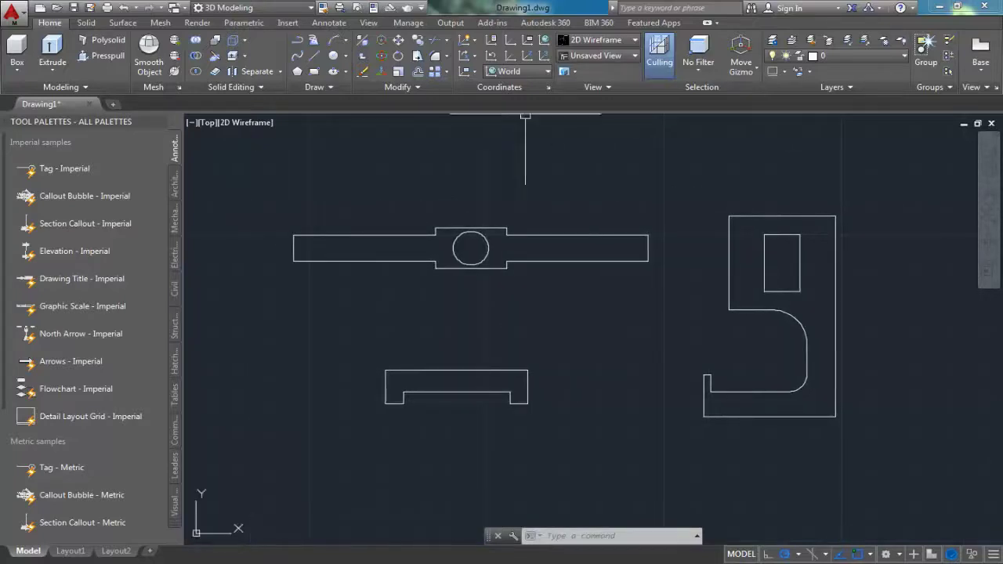
# Step: Switch to the SW Isometric view and frame the three profiles
pyautogui.click(574, 72)
pyautogui.click(590, 58)
pyautogui.click(590, 58)
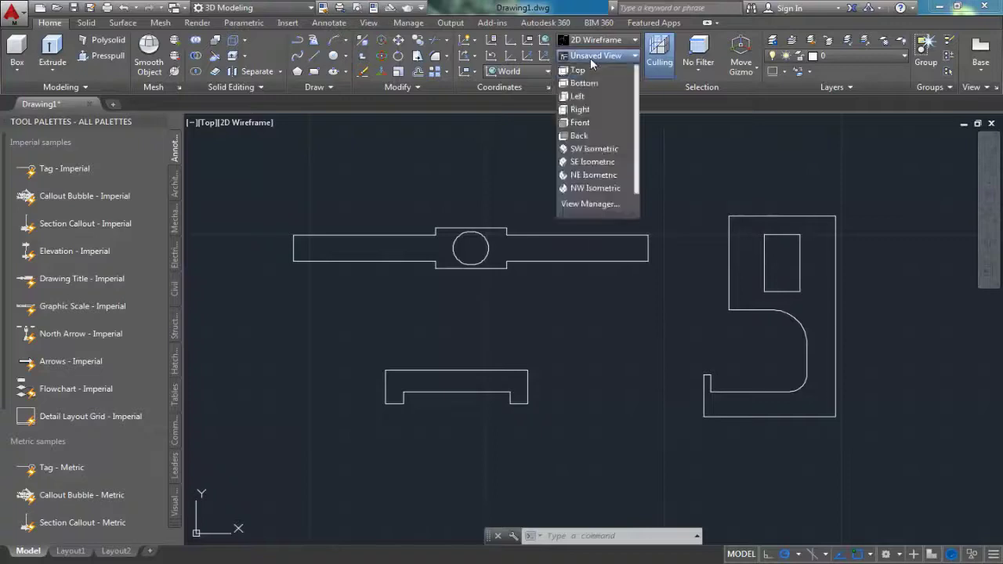
pyautogui.click(590, 58)
pyautogui.click(590, 58)
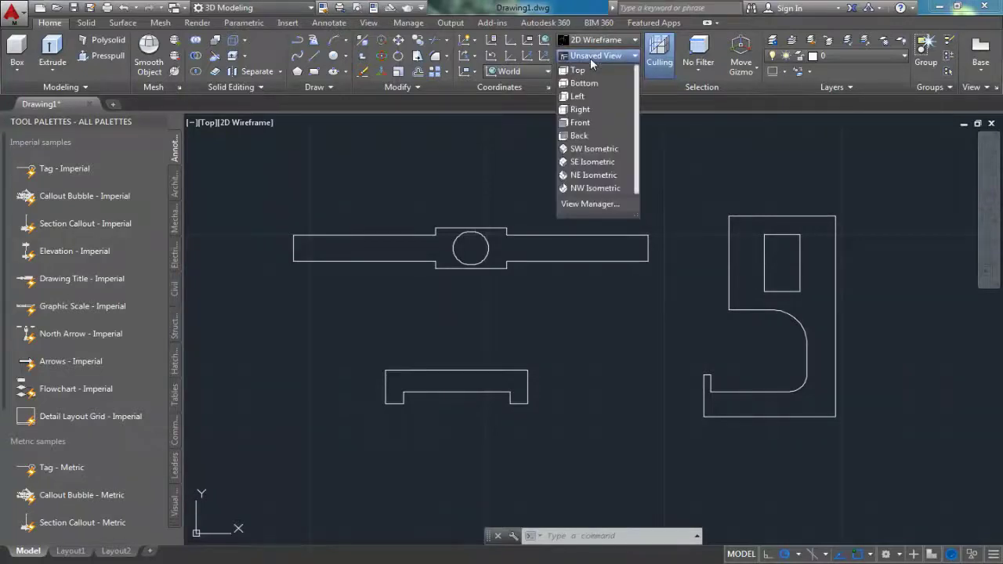
pyautogui.click(583, 148)
pyautogui.scroll(2, 519, 291)
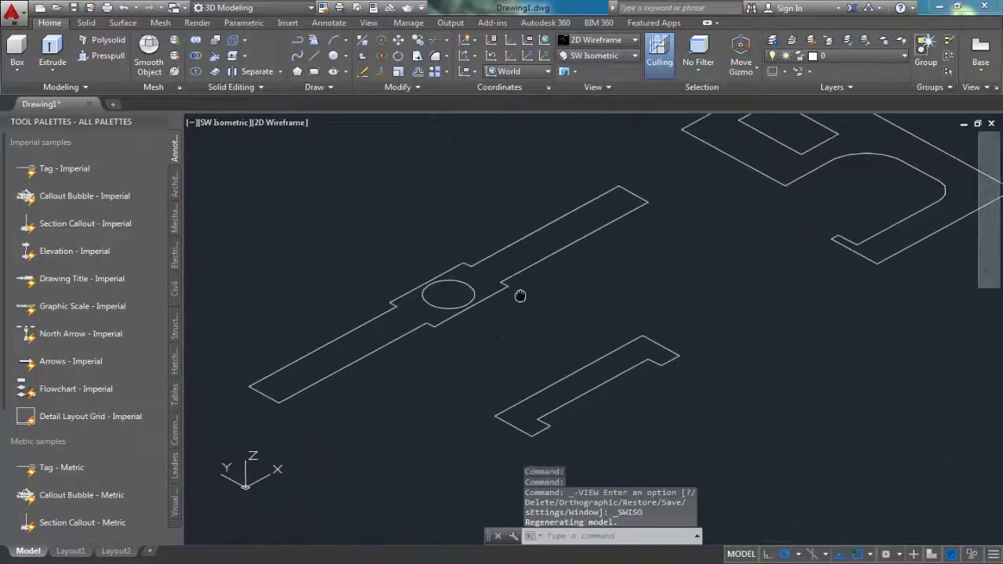
pyautogui.scroll(-3, 515, 297)
pyautogui.moveTo(515, 297)
pyautogui.mouseDown(button='middle')
pyautogui.moveTo(557, 327)
pyautogui.moveTo(514, 358)
pyautogui.mouseUp(button='middle')
pyautogui.scroll(1, 557, 326)
pyautogui.scroll(1, 548, 333)
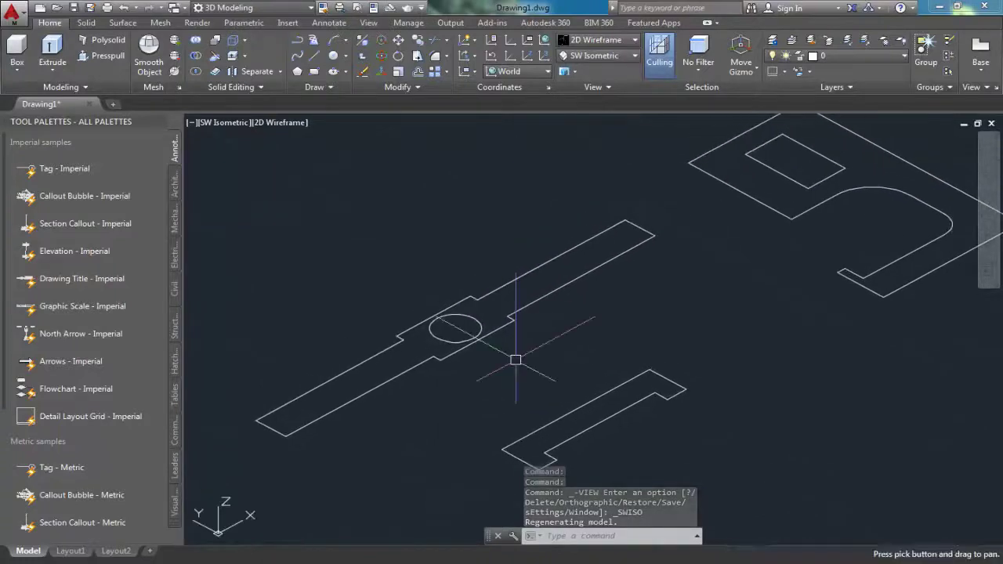
# Step: Extrude the slotted bar region and its circle 17 units high
pyautogui.click(51, 47)
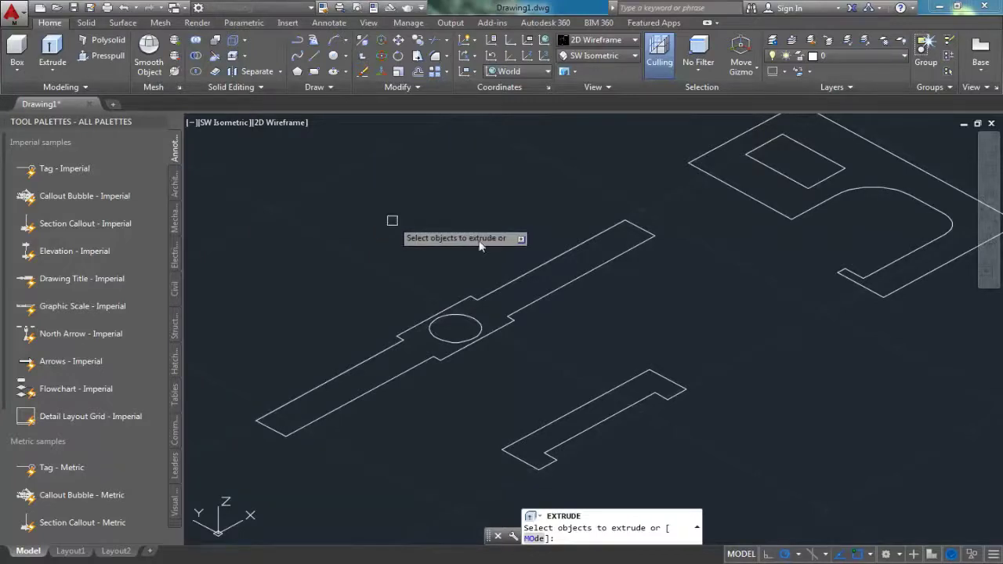
pyautogui.click(586, 273)
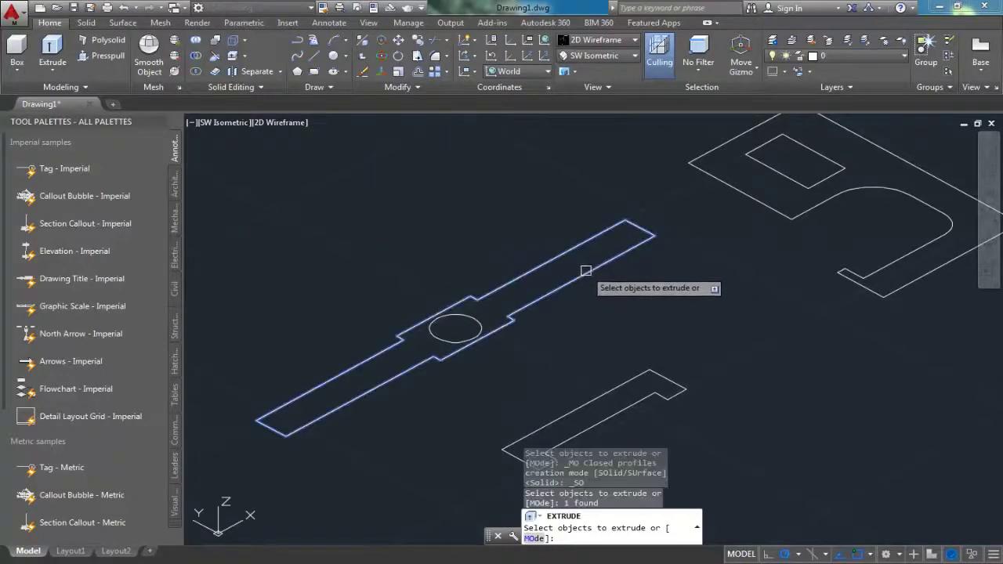
pyautogui.click(453, 317)
pyautogui.rightClick(456, 319)
pyautogui.click(465, 323)
pyautogui.write('17')
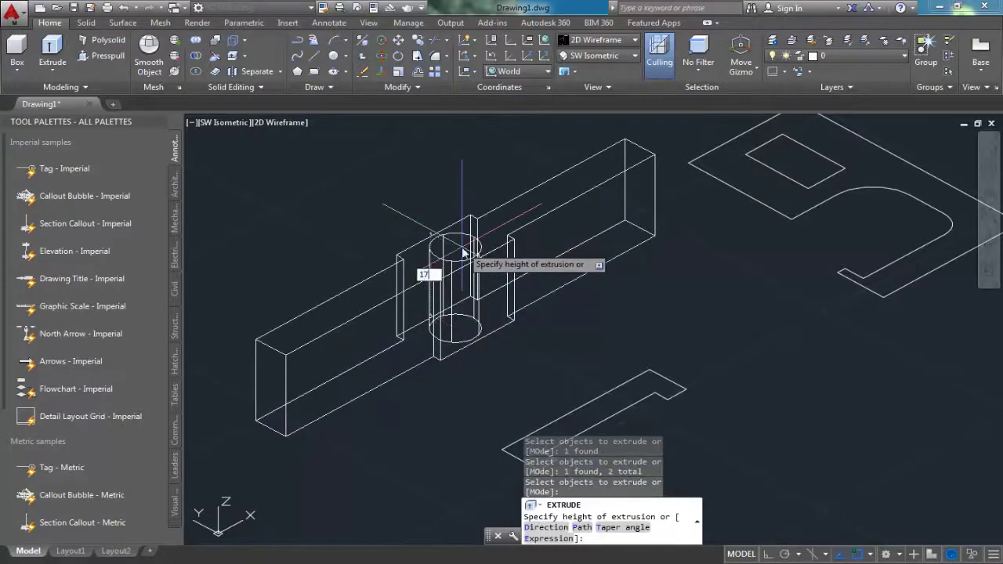
pyautogui.press('Return')
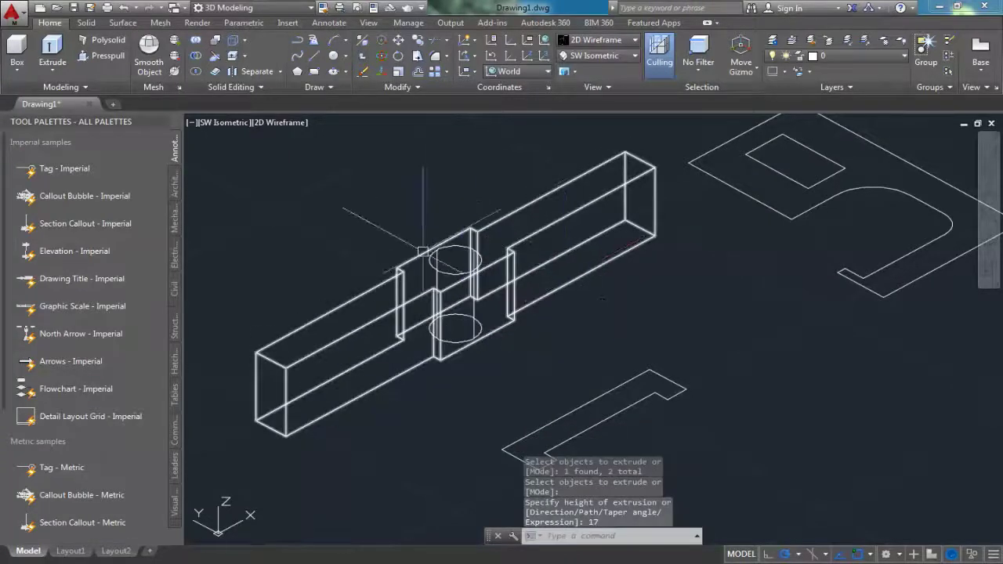
# Step: Subtract the cylinder from the long bar solid
pyautogui.click(197, 58)
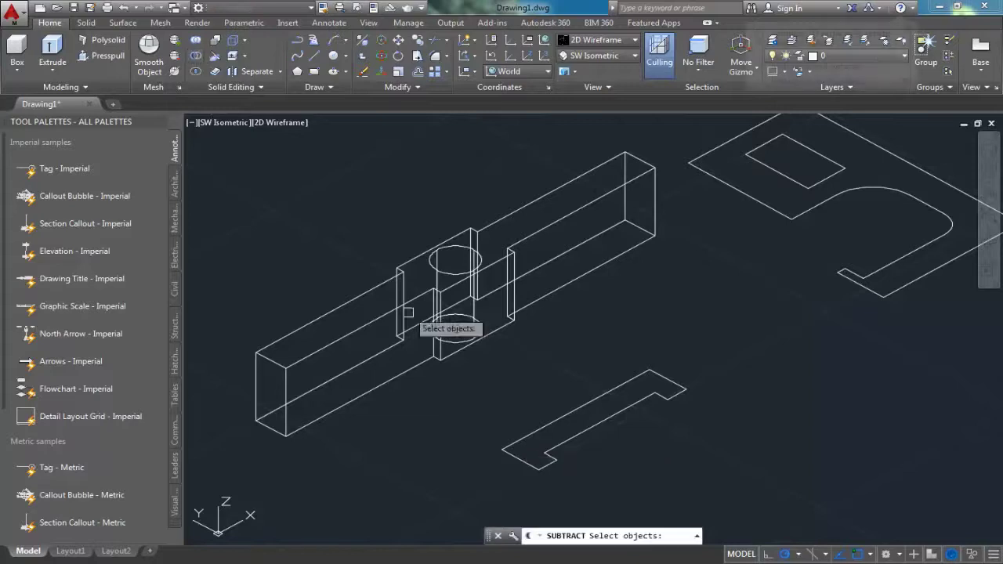
pyautogui.click(397, 314)
pyautogui.press('Return')
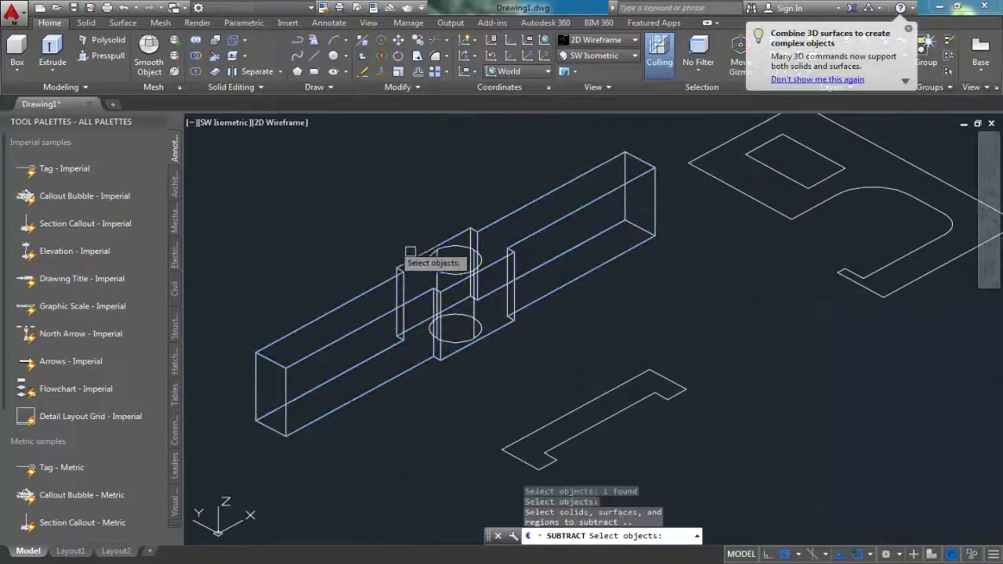
pyautogui.click(472, 286)
pyautogui.press('Return')
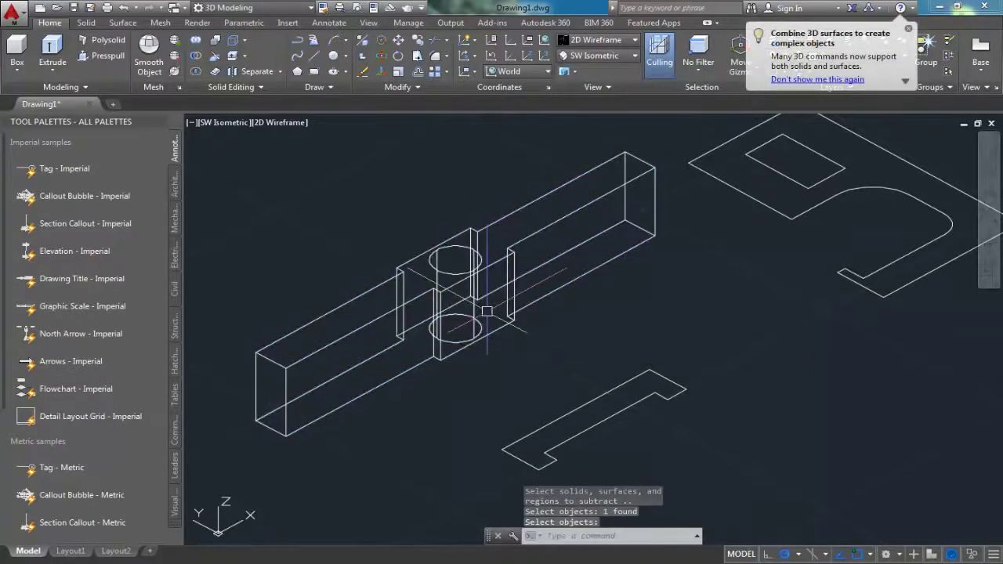
# Step: Check the hole with HIDE, then restore the wireframe with REGEN
pyautogui.write('HI')
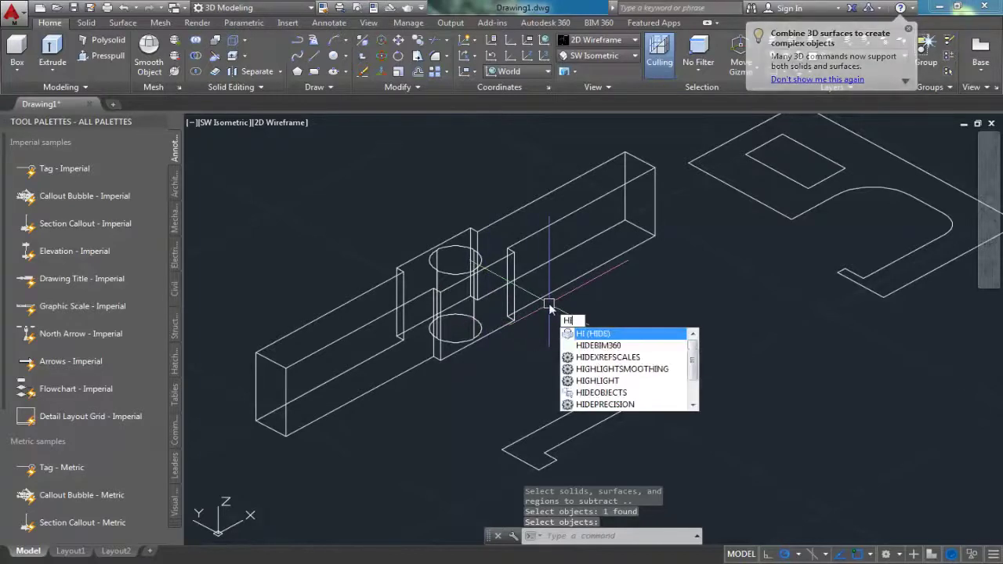
pyautogui.press('Return')
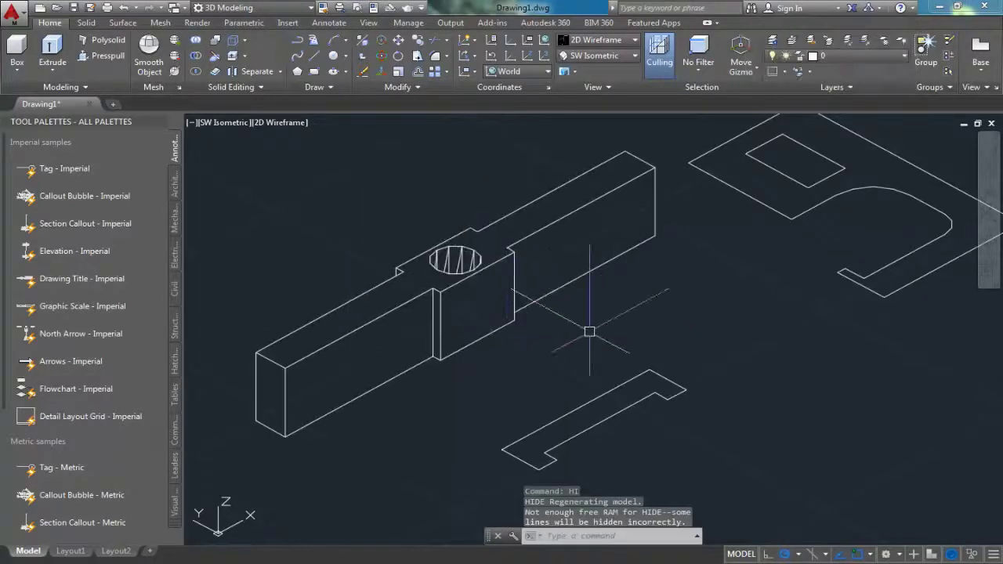
pyautogui.write('RE')
pyautogui.press('Return')
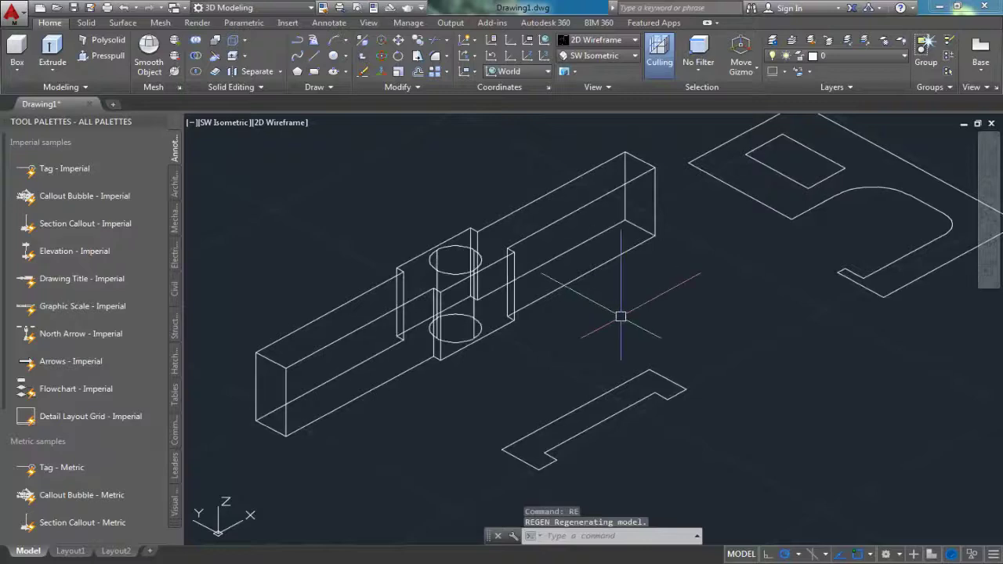
pyautogui.moveTo(618, 316); pyautogui.dragTo(555, 332, button='middle')
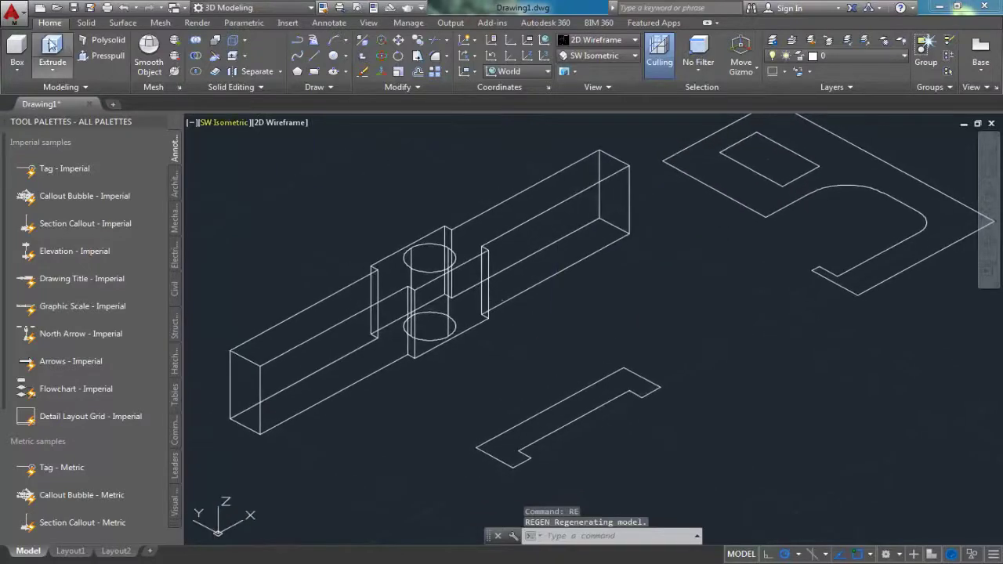
# Step: Extrude the inner rectangle and the outer foot outline to a height of 14
pyautogui.click(49, 45)
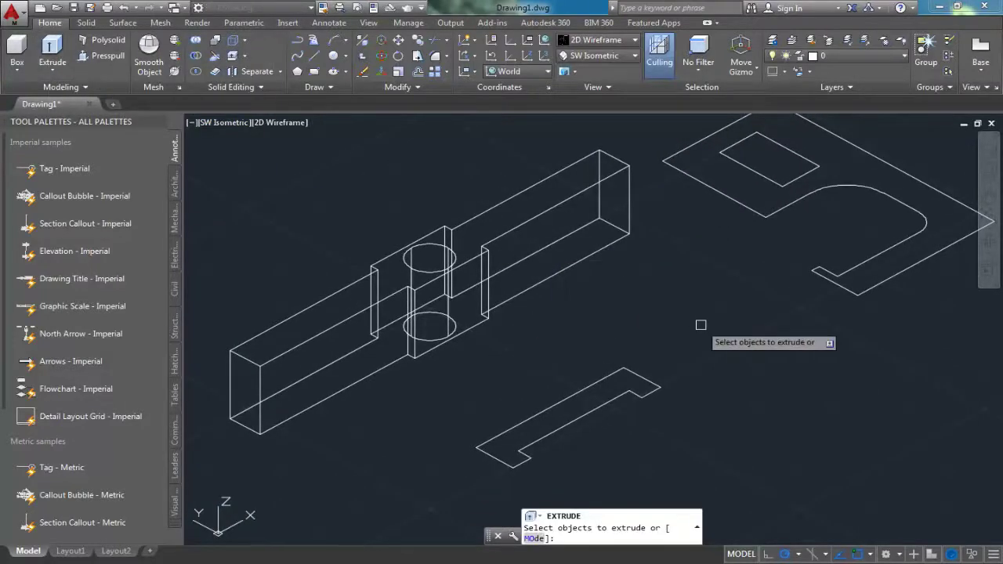
pyautogui.click(768, 178)
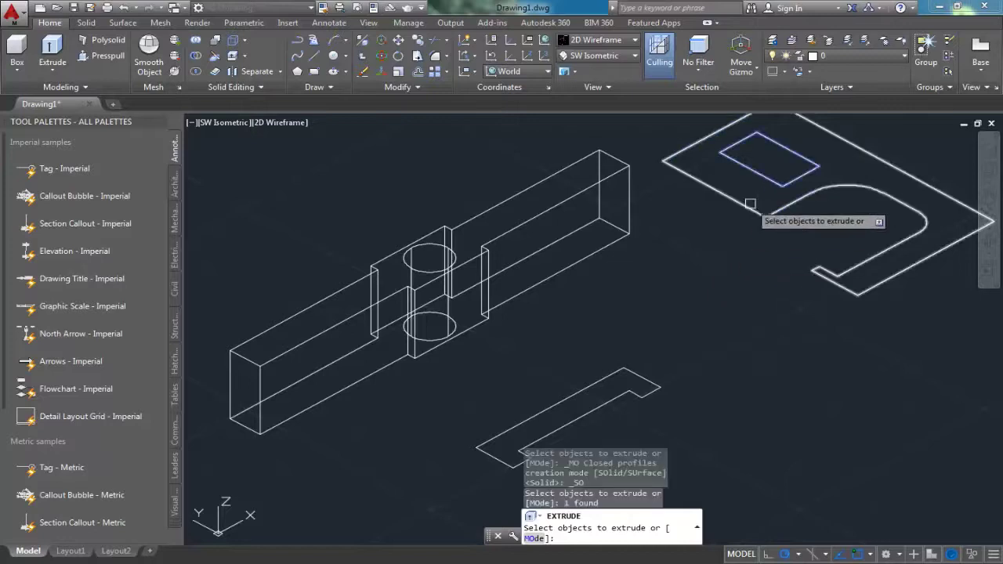
pyautogui.click(748, 205)
pyautogui.rightClick(748, 205)
pyautogui.click(768, 211)
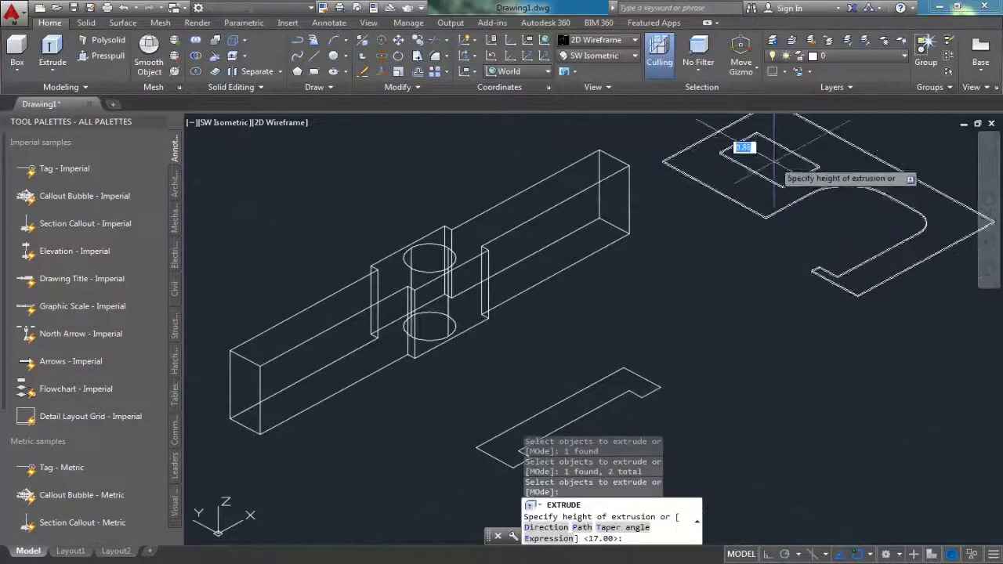
pyautogui.moveTo(766, 189); pyautogui.dragTo(701, 261, button='middle')
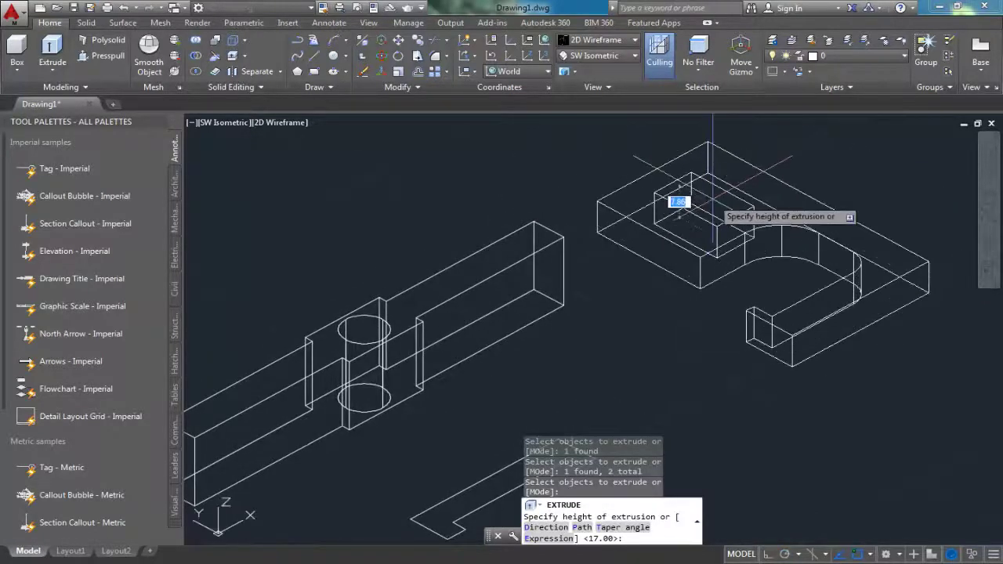
pyautogui.press('Return')
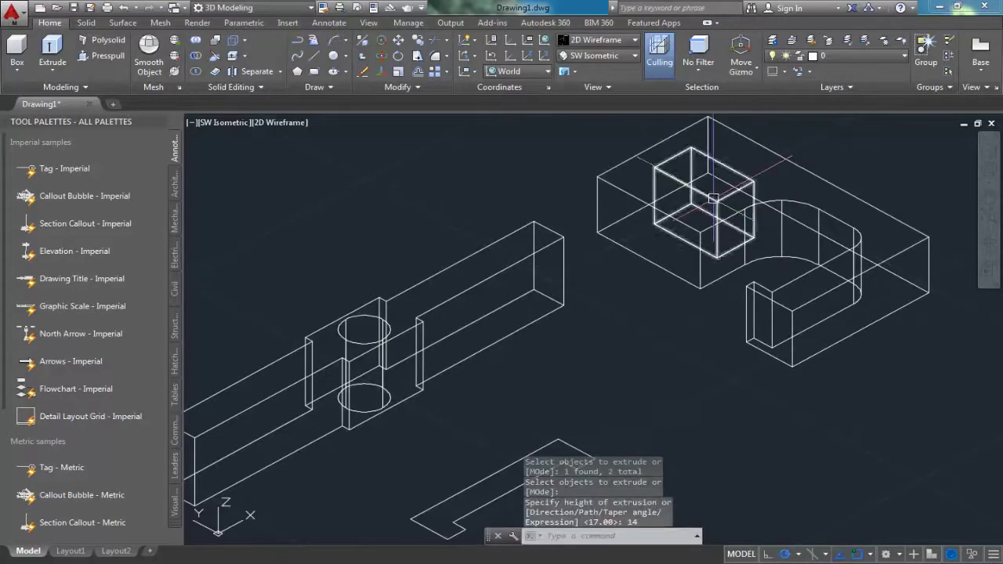
# Step: Subtract the small box from the right bracket to cut a square hole
pyautogui.click(196, 57)
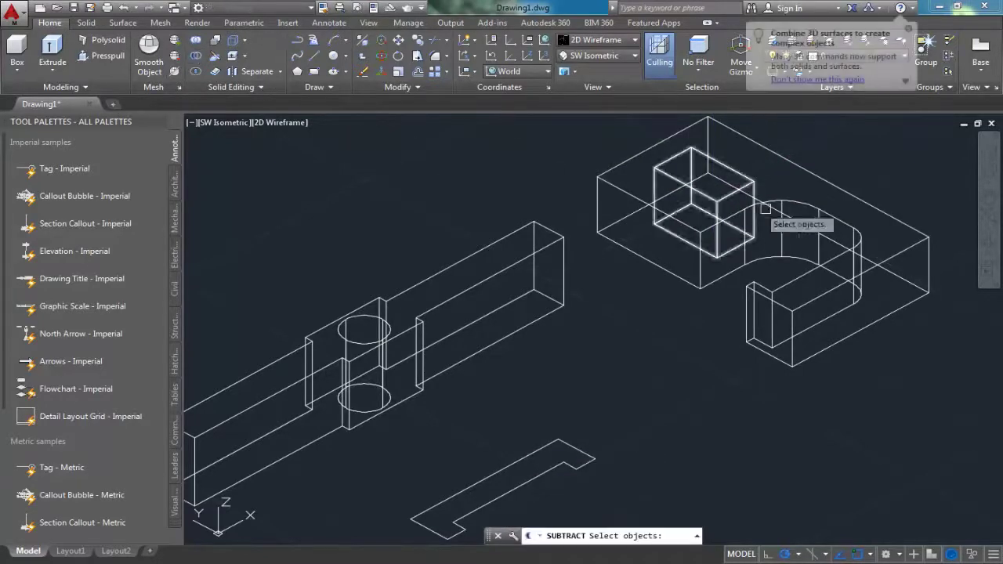
pyautogui.click(641, 205)
pyautogui.press('Return')
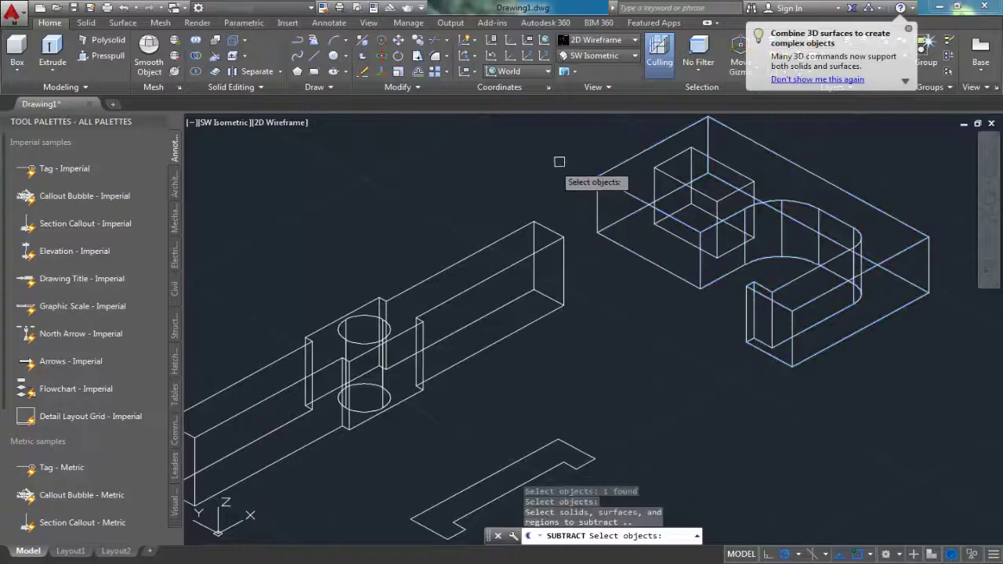
pyautogui.click(665, 177)
pyautogui.press('Return')
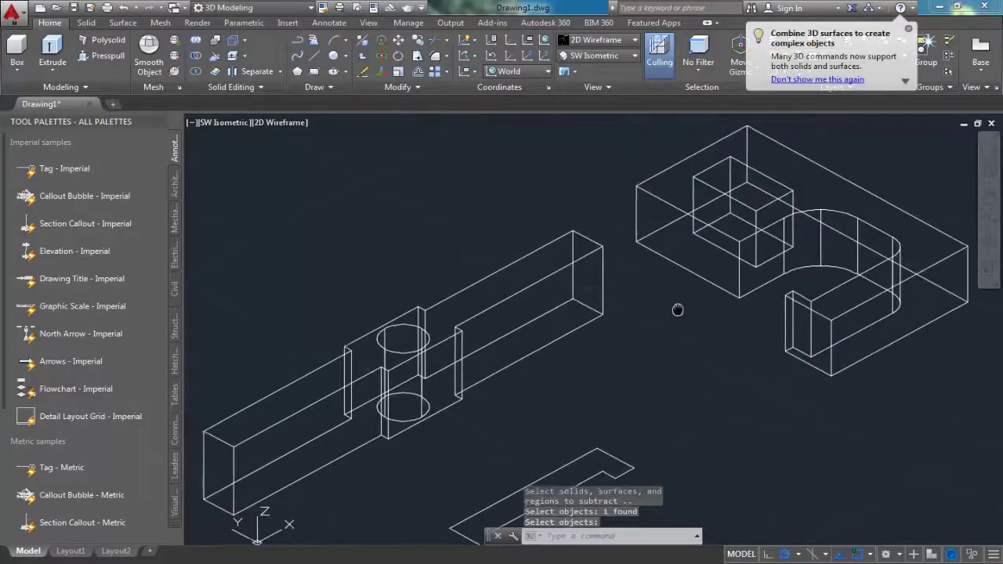
pyautogui.moveTo(637, 298); pyautogui.dragTo(695, 314, button='middle')
# Step: Check the result with hidden lines removed, then regenerate back to wireframe
pyautogui.write('i')
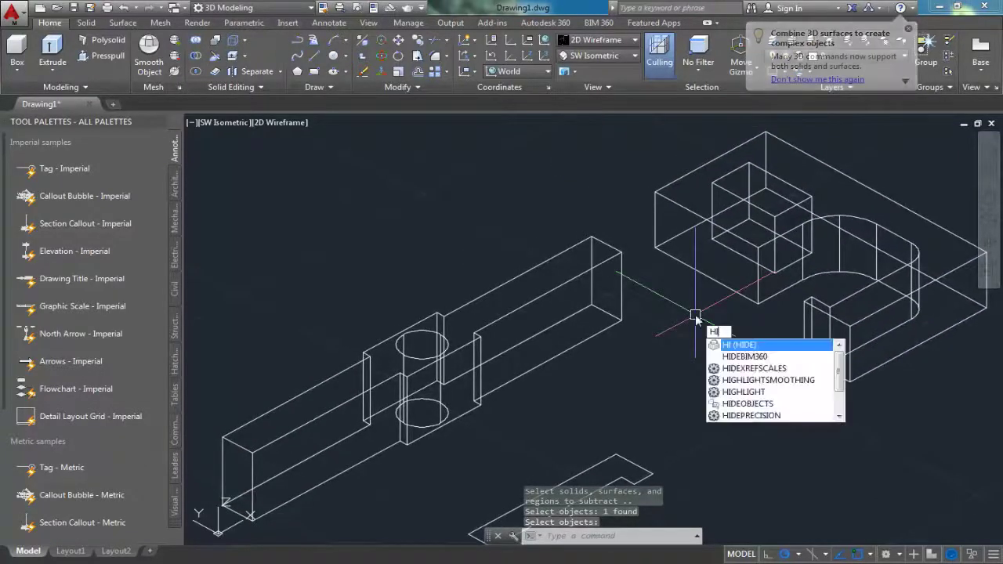
pyautogui.press('Return')
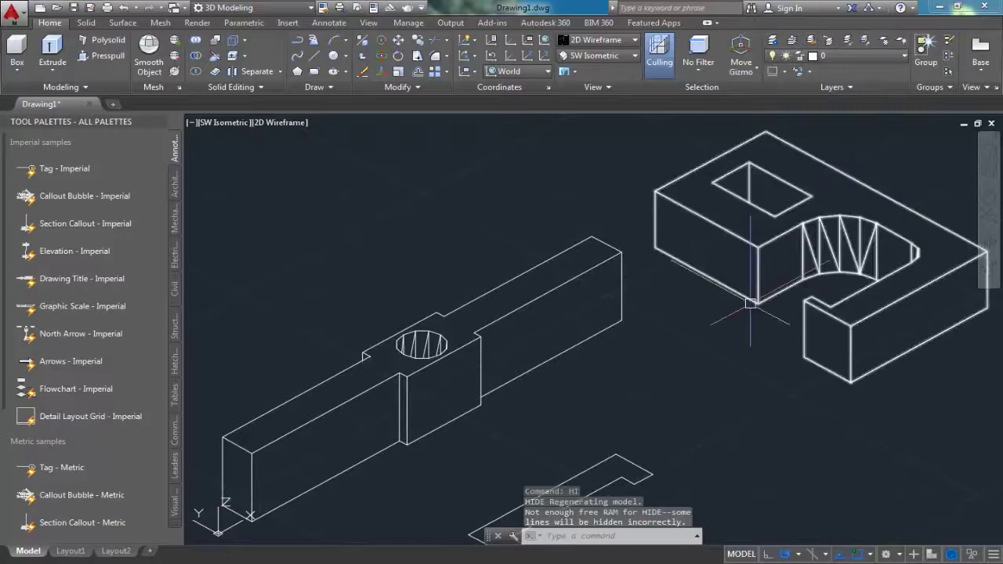
pyautogui.write('re')
pyautogui.press('Return')
pyautogui.moveTo(600, 358)
pyautogui.mouseDown(button='middle')
pyautogui.moveTo(671, 284)
pyautogui.moveTo(642, 432)
pyautogui.mouseUp(button='middle')
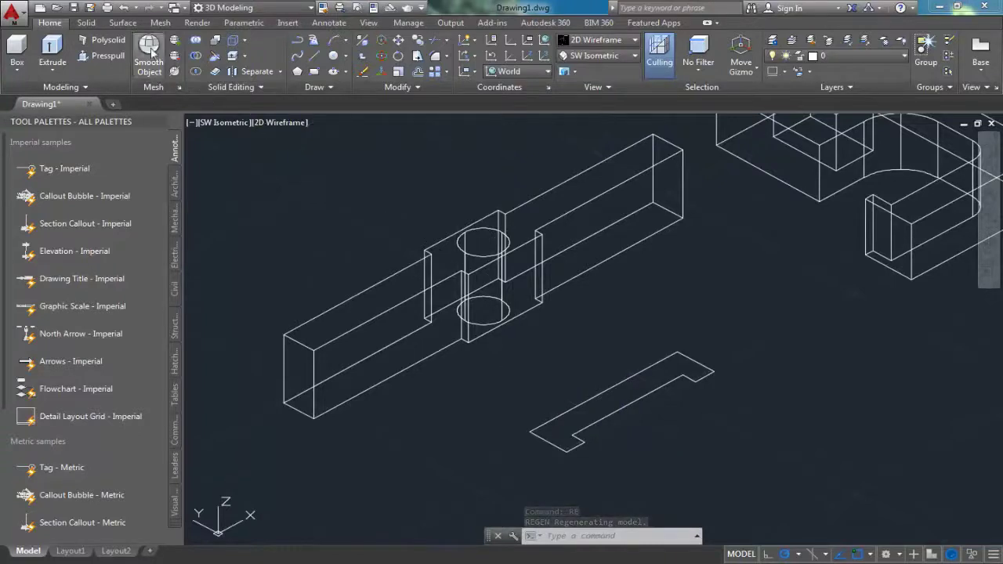
# Step: Extrude the flat hook-shaped outline 14 units into a solid bracket
pyautogui.click(676, 381)
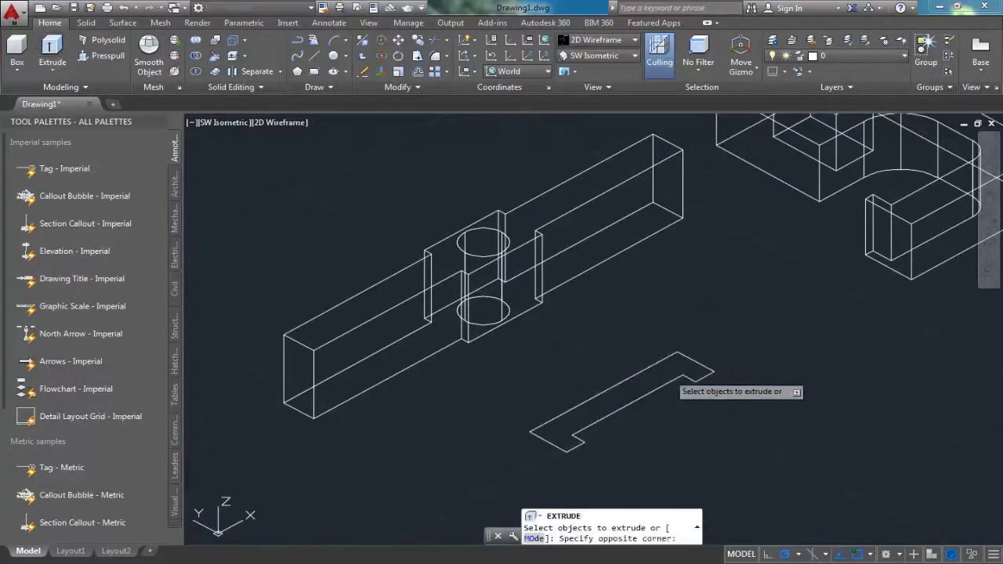
pyautogui.click(719, 345)
pyautogui.click(689, 368)
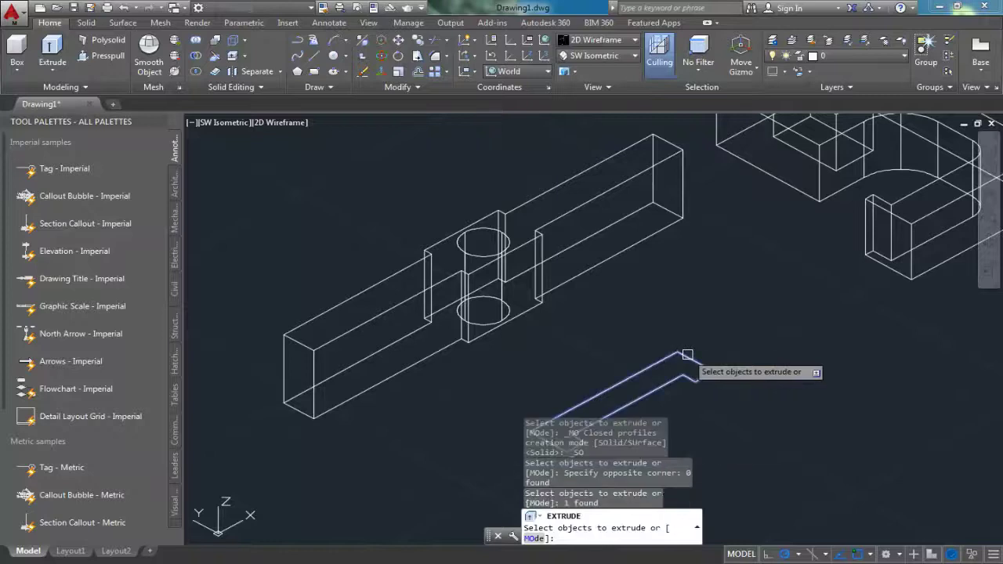
pyautogui.rightClick(700, 358)
pyautogui.click(723, 361)
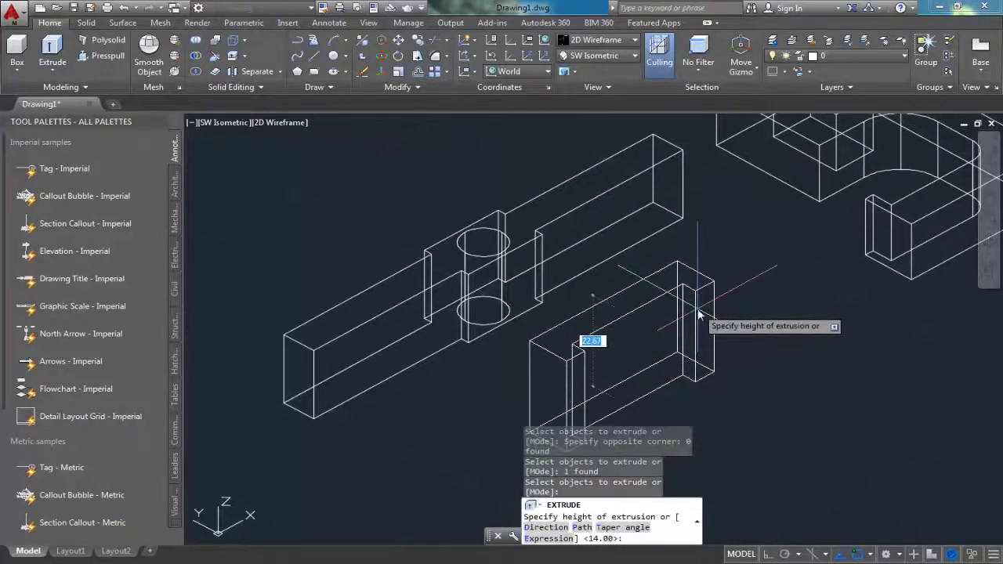
pyautogui.write('14')
pyautogui.press('Return')
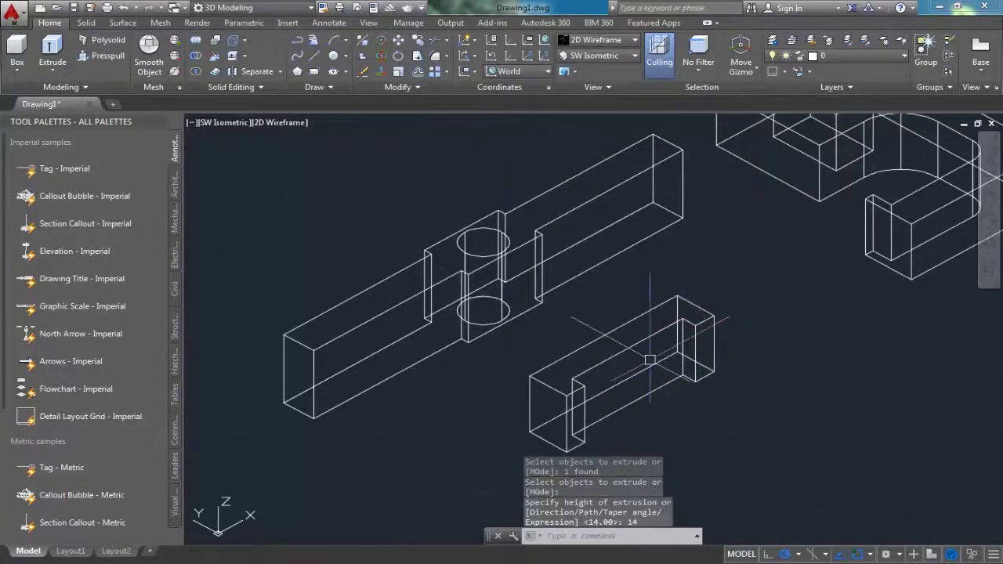
pyautogui.moveTo(650, 359)
pyautogui.mouseDown(button='middle')
pyautogui.moveTo(671, 354)
pyautogui.moveTo(605, 318)
pyautogui.moveTo(618, 378)
pyautogui.mouseUp(button='middle')
pyautogui.scroll(-3, 605, 318)
pyautogui.scroll(-1, 596, 313)
pyautogui.scroll(2, 586, 307)
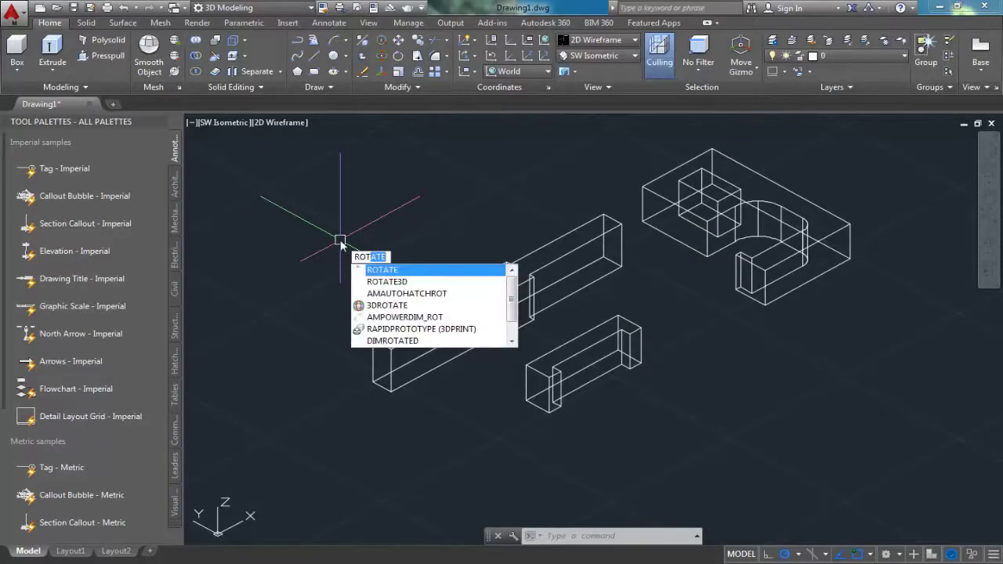
# Step: Rotate the right bracket 90° about the X axis through its corner using ROTATE3D
pyautogui.press('Down')
pyautogui.press('Return')
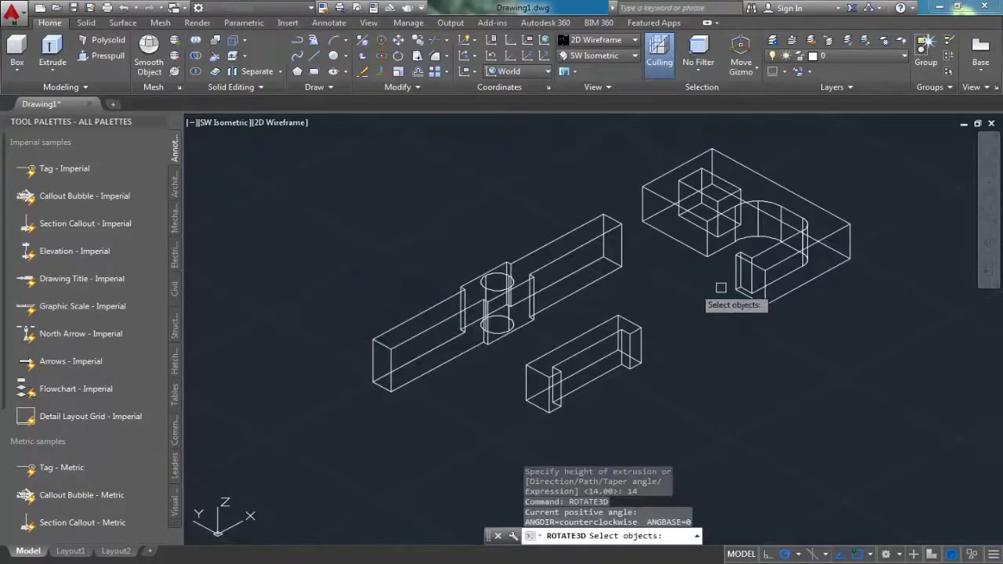
pyautogui.click(779, 266)
pyautogui.press('Return')
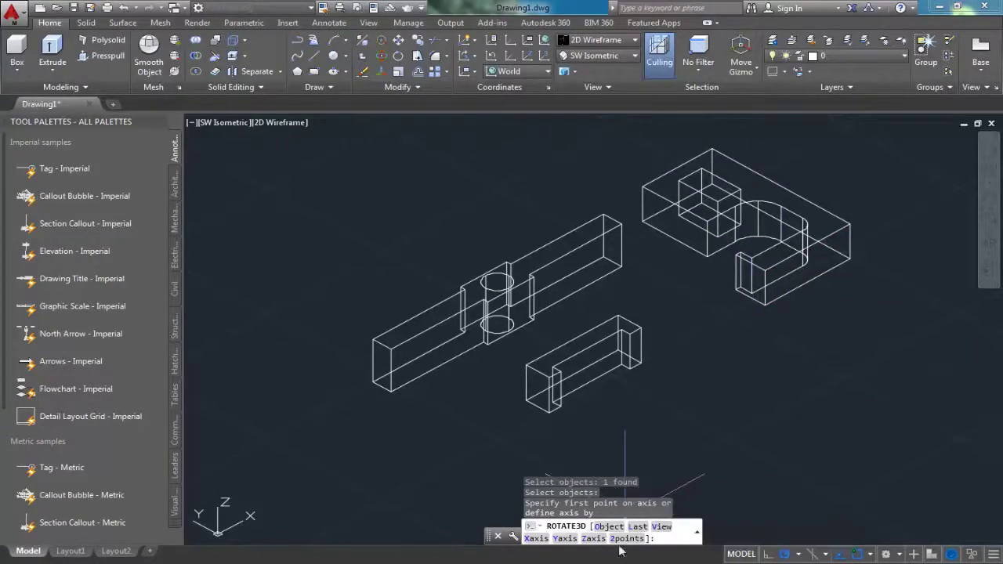
pyautogui.click(538, 538)
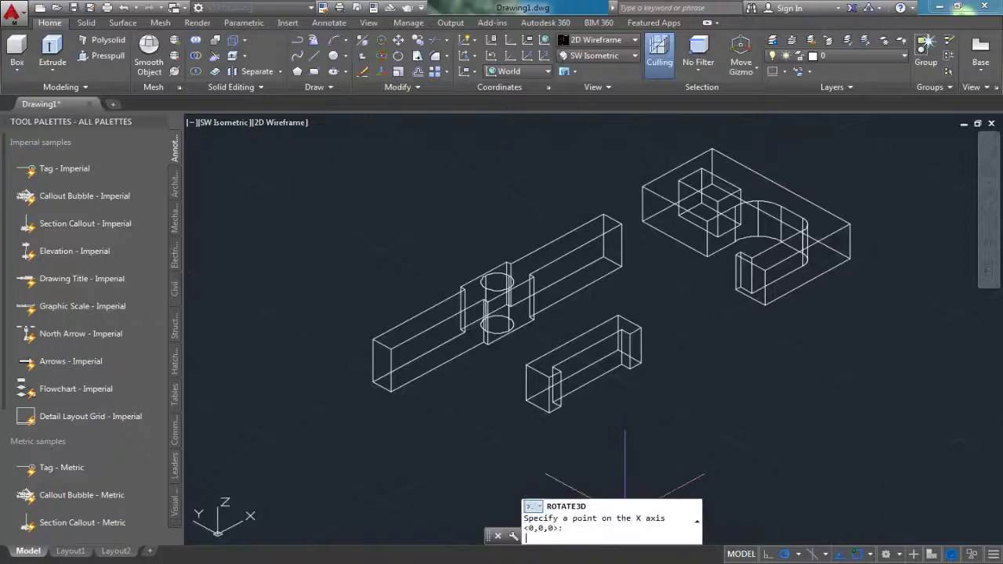
pyautogui.click(765, 305)
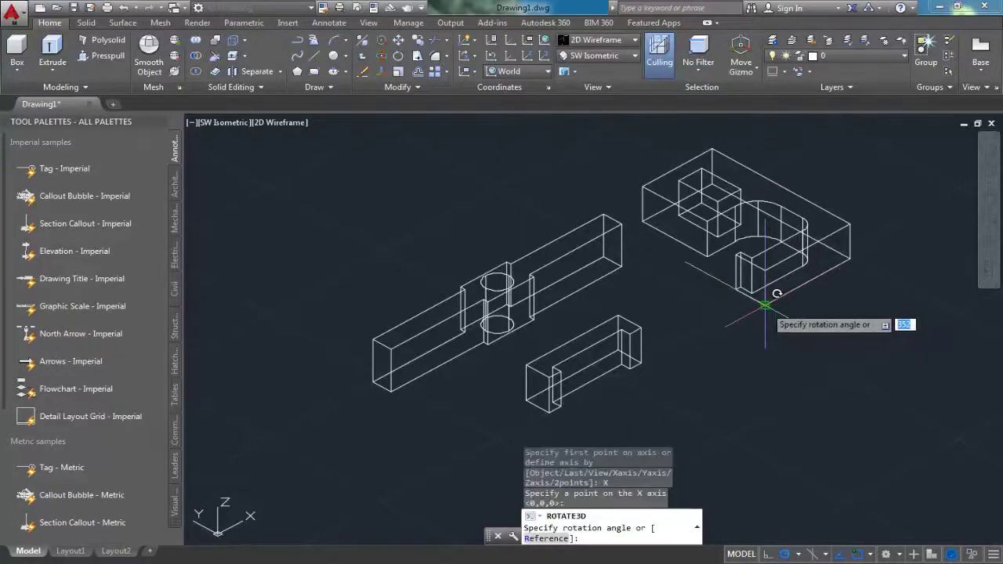
pyautogui.write('90')
pyautogui.press('Return')
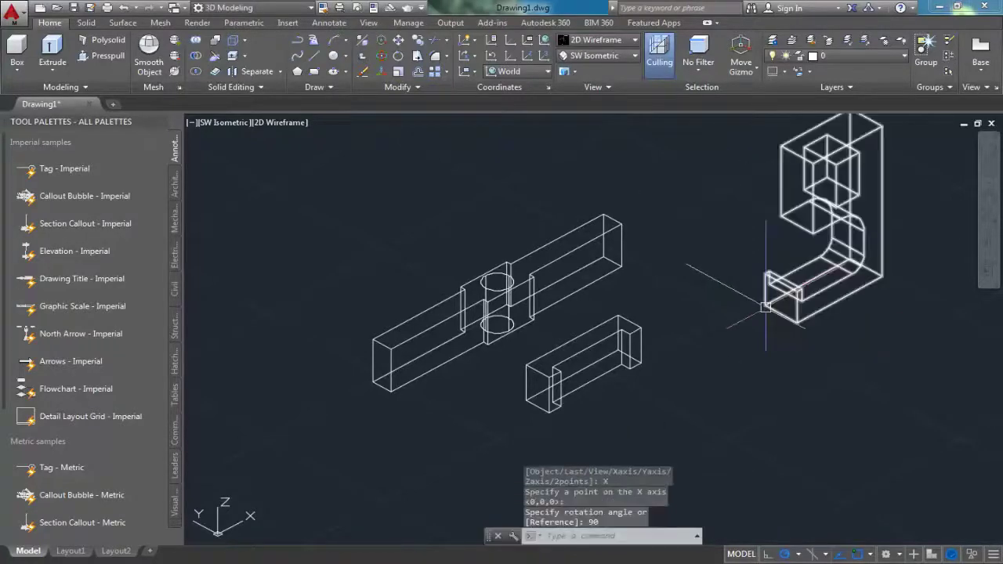
pyautogui.moveTo(708, 326); pyautogui.dragTo(672, 347, button='middle')
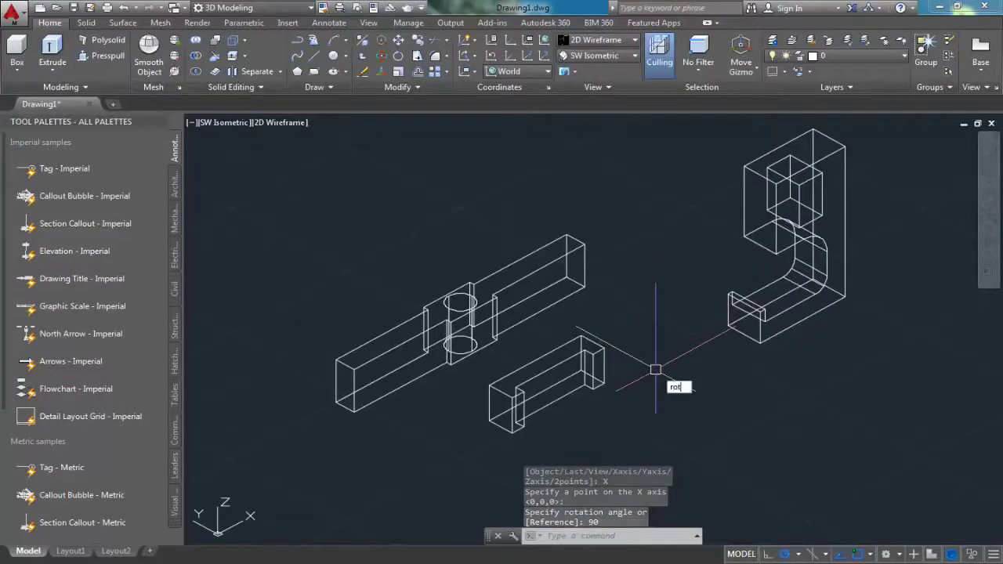
# Step: Start a flat rotation on the small U-shaped solid, then cancel it
pyautogui.press('Down')
pyautogui.press('Return')
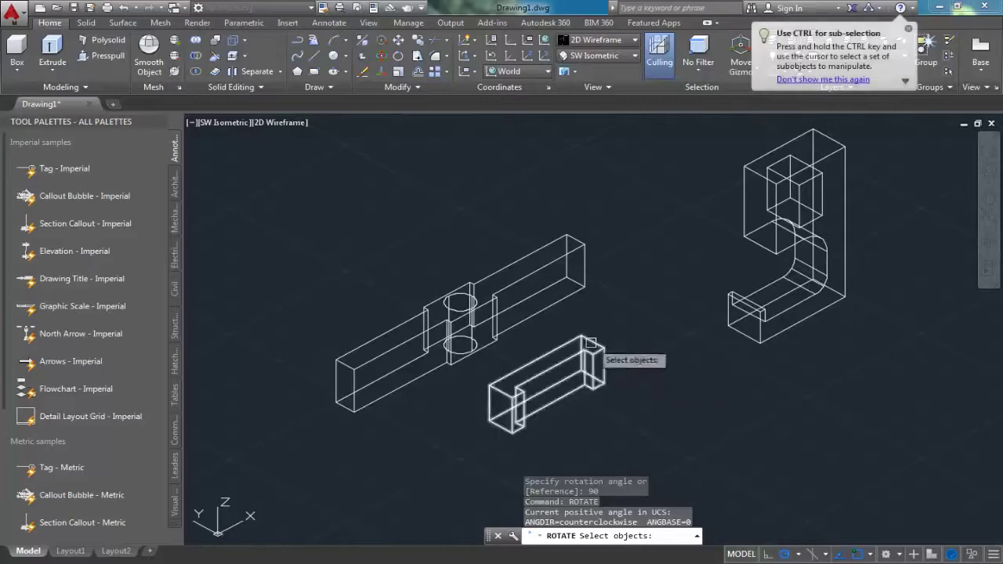
pyautogui.click(589, 342)
pyautogui.press('Return')
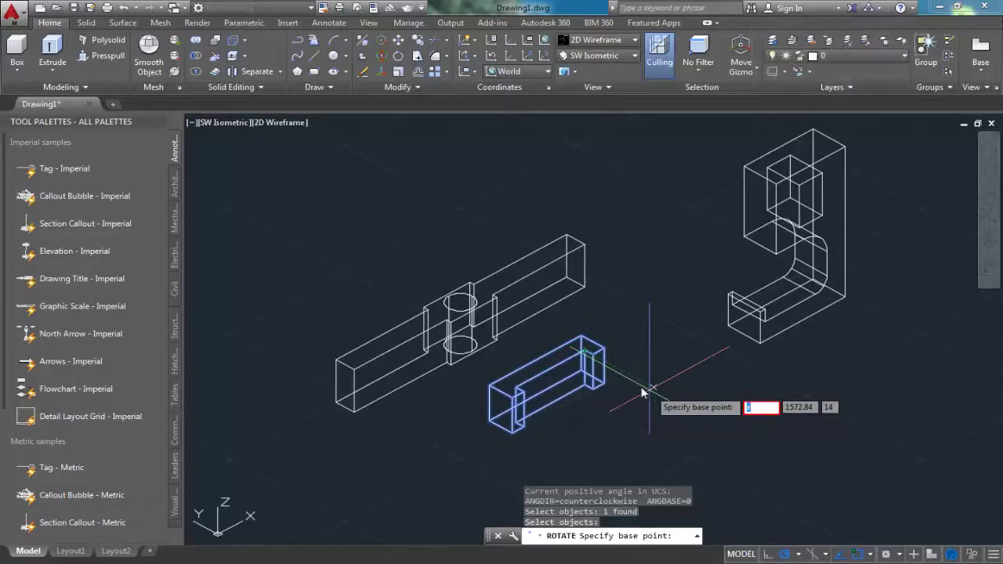
pyautogui.press('Escape')
pyautogui.write('ROT')
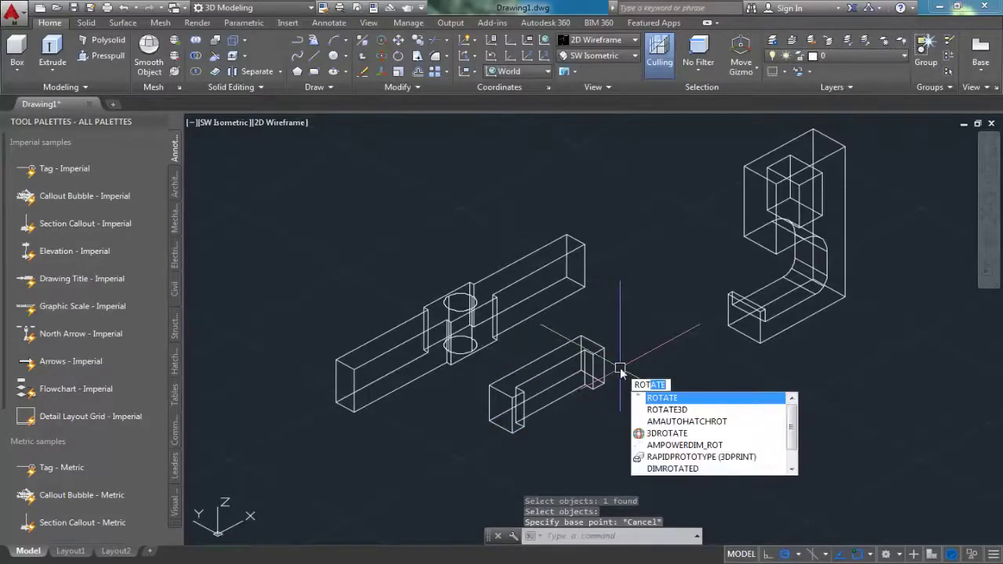
# Step: Rotate the small U-shaped solid 90° about the X axis at its corner
pyautogui.click(662, 409)
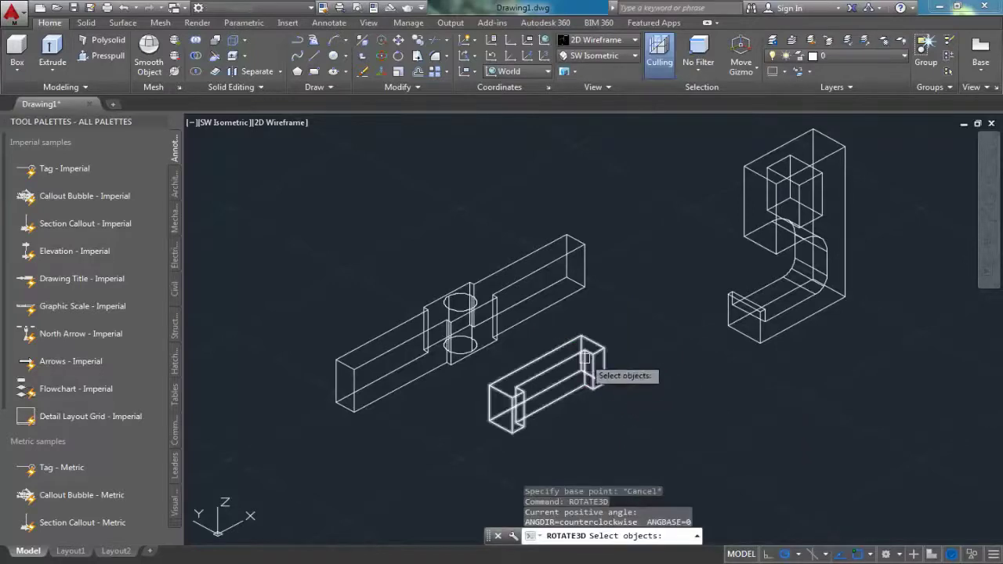
pyautogui.click(585, 358)
pyautogui.press('Return')
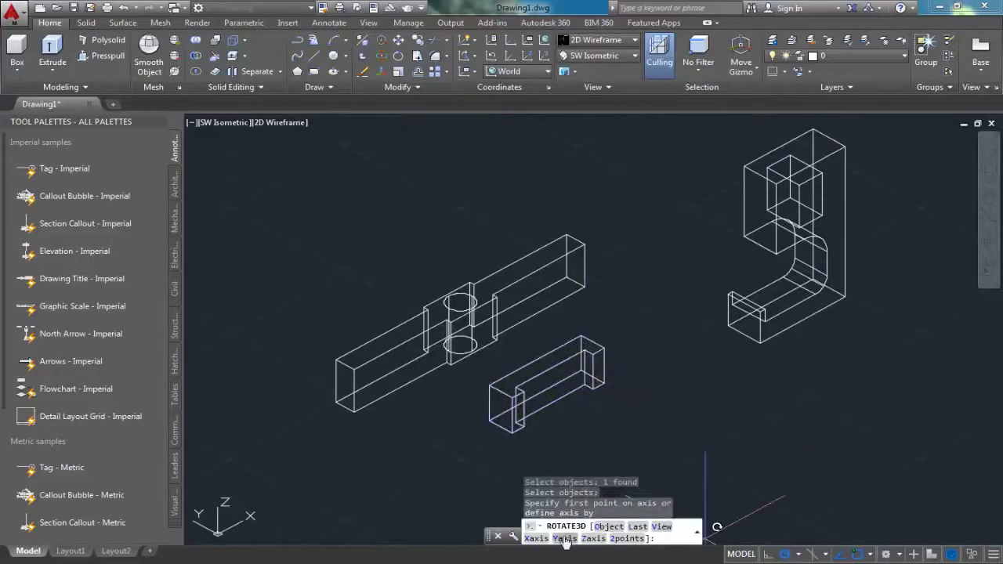
pyautogui.click(536, 539)
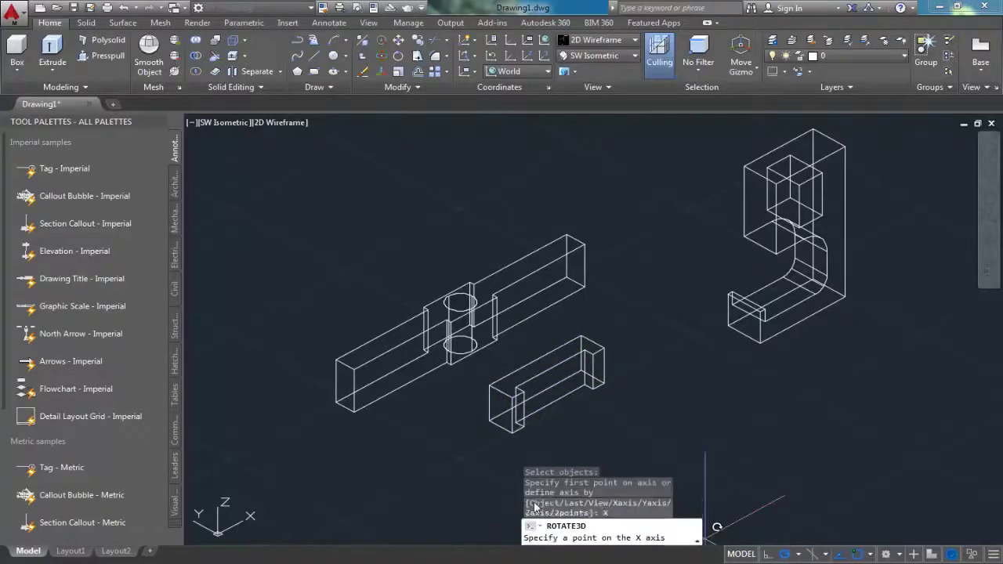
pyautogui.click(512, 433)
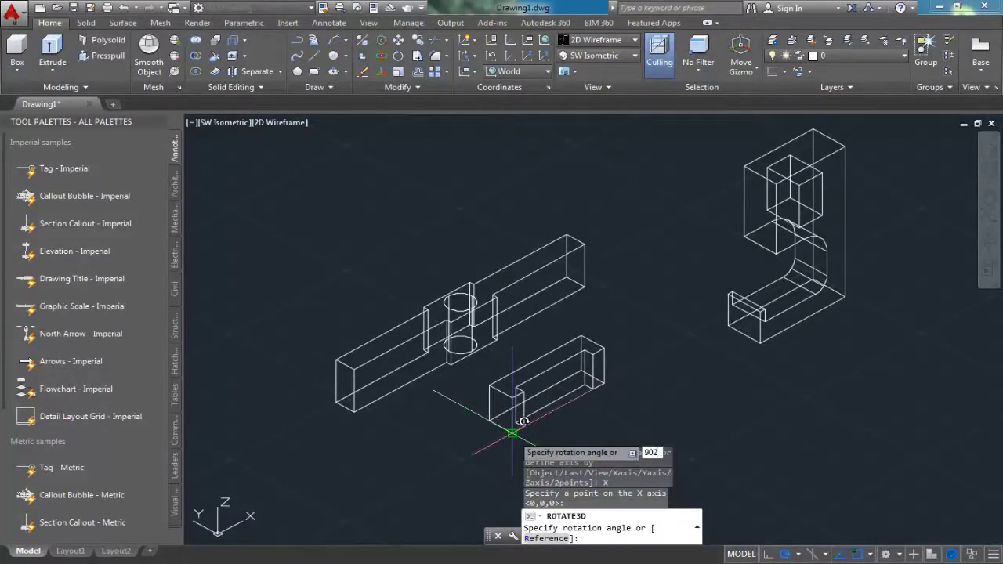
pyautogui.write('90')
pyautogui.press('Return')
pyautogui.moveTo(542, 406)
pyautogui.mouseDown(button='middle')
pyautogui.moveTo(560, 384)
pyautogui.moveTo(623, 384)
pyautogui.mouseUp(button='middle')
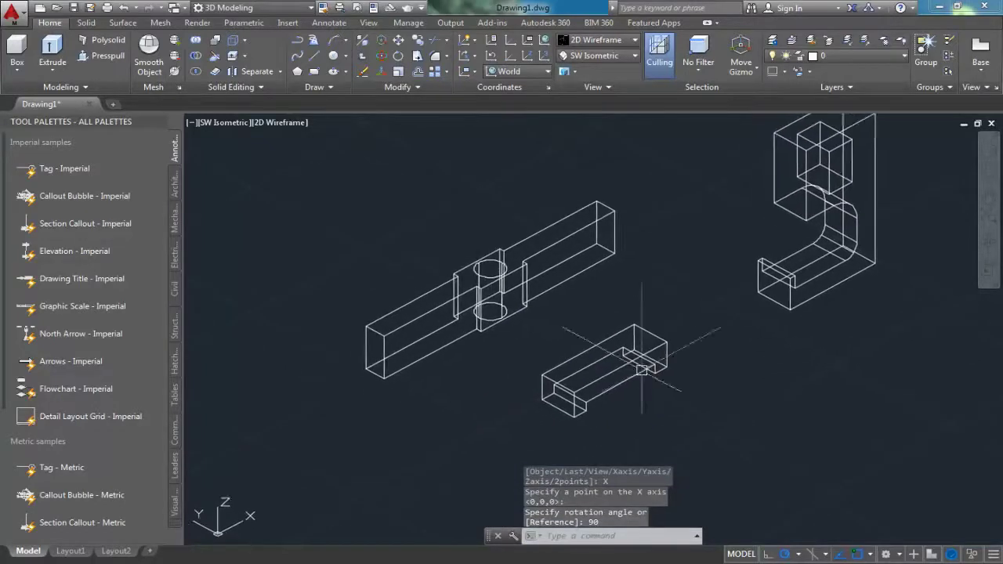
# Step: Attempt the ROTATE3D command, then cancel and clear the command entry
pyautogui.write('rotate3d')
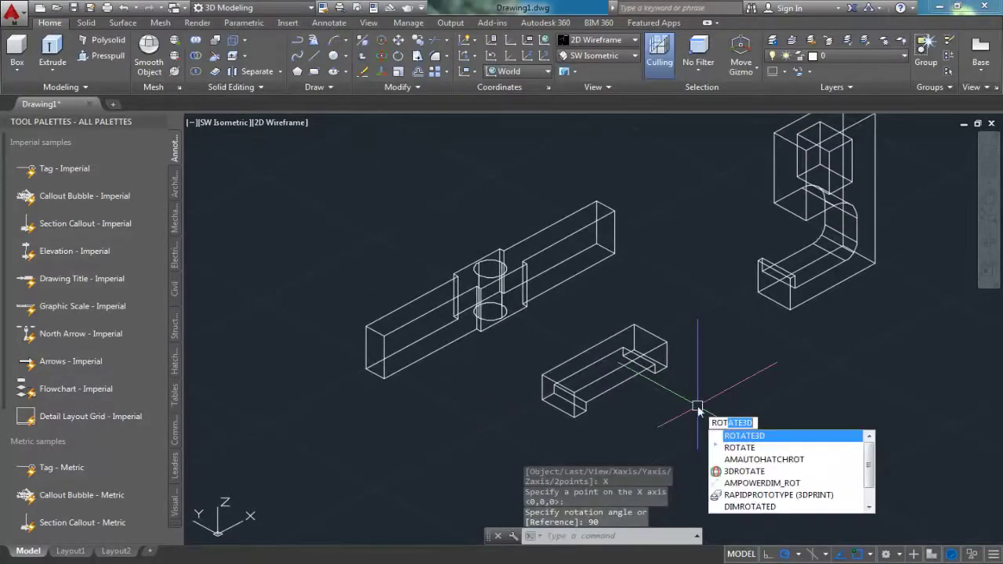
pyautogui.press('Return')
pyautogui.press('Escape')
pyautogui.write('rpt')
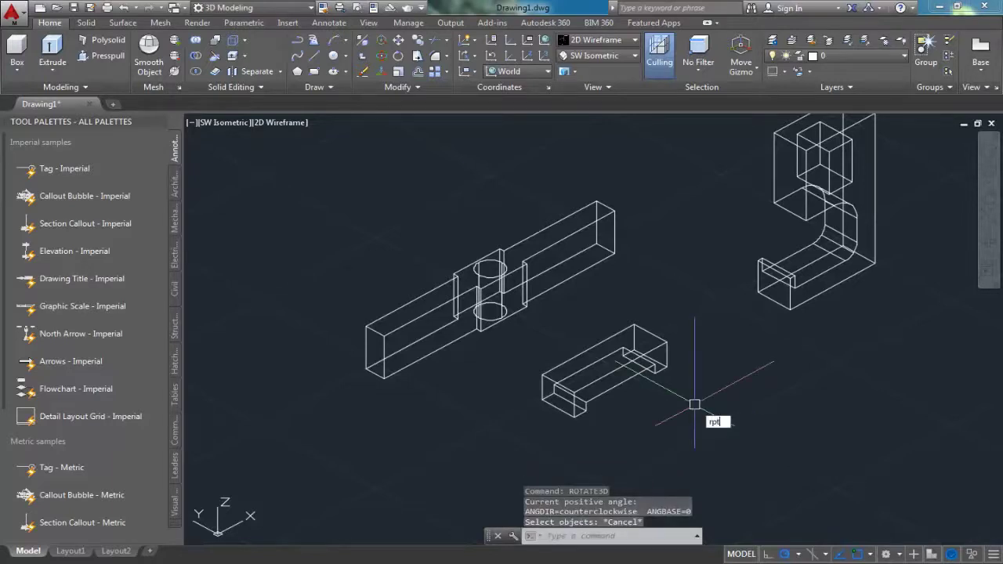
pyautogui.press('BackSpace')
pyautogui.press('BackSpace')
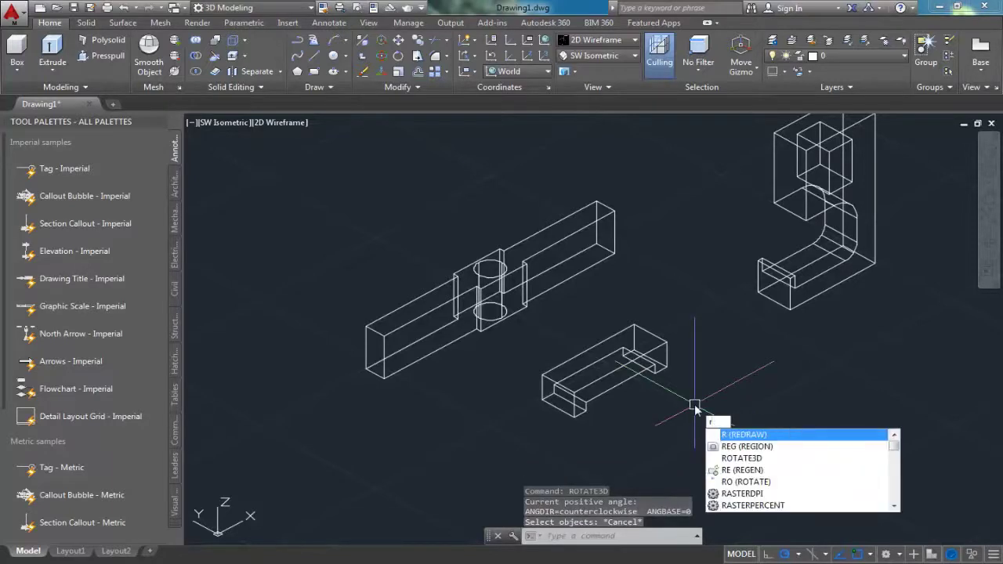
pyautogui.press('Down')
pyautogui.press('Escape')
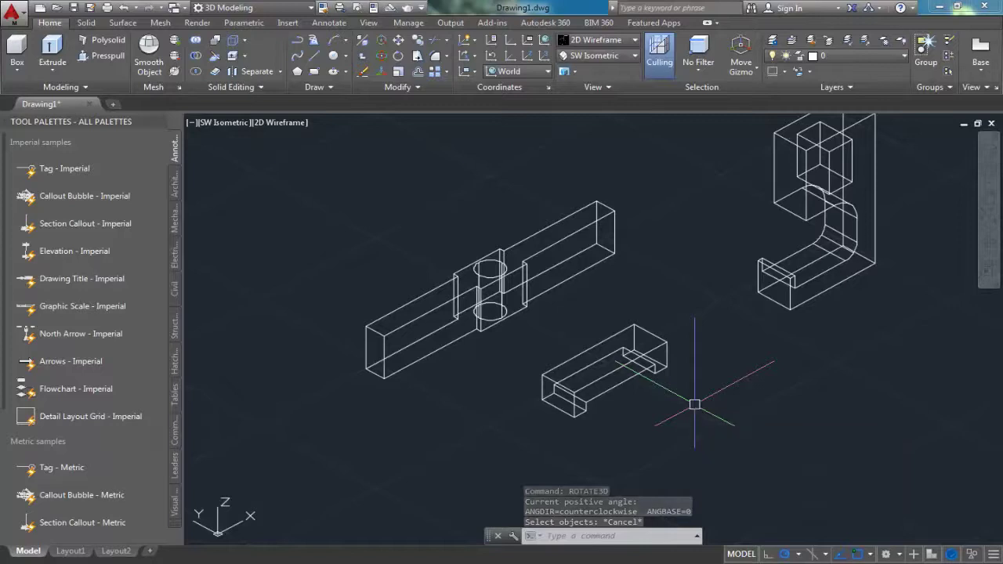
# Step: Start a flat rotation on the small U-shaped solid and set its pivot point
pyautogui.write('a')
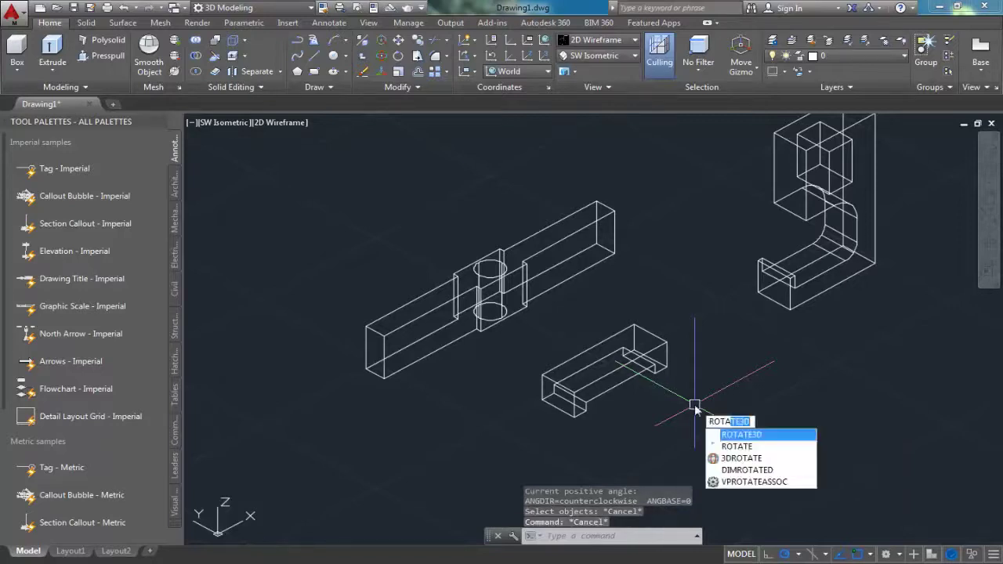
pyautogui.press('Return')
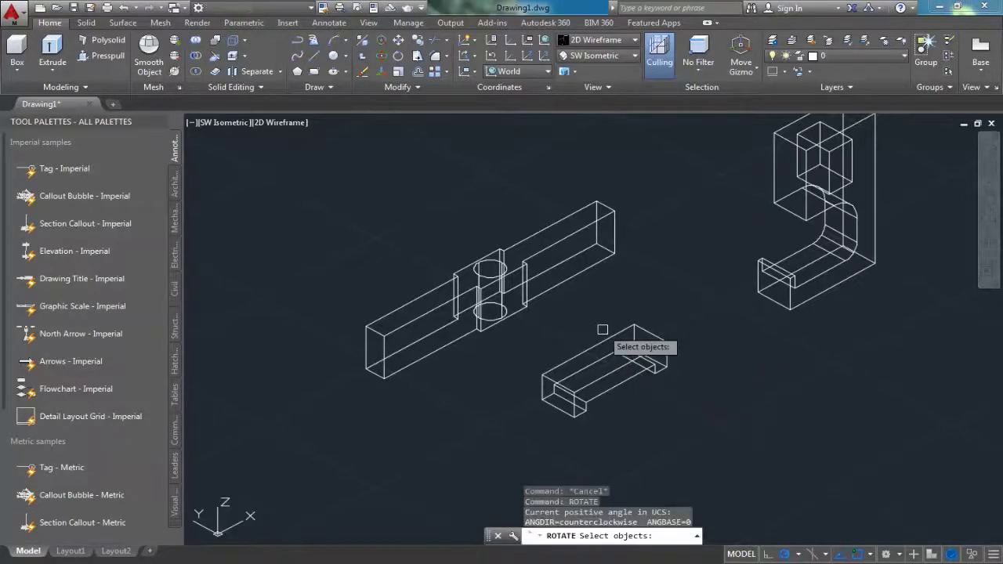
pyautogui.click(645, 364)
pyautogui.press('Return')
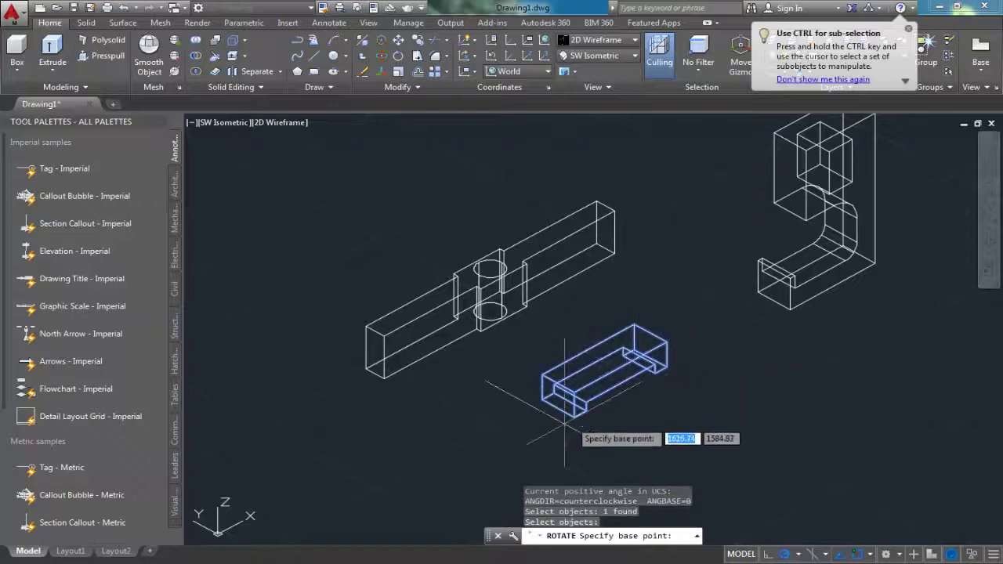
pyautogui.click(580, 407)
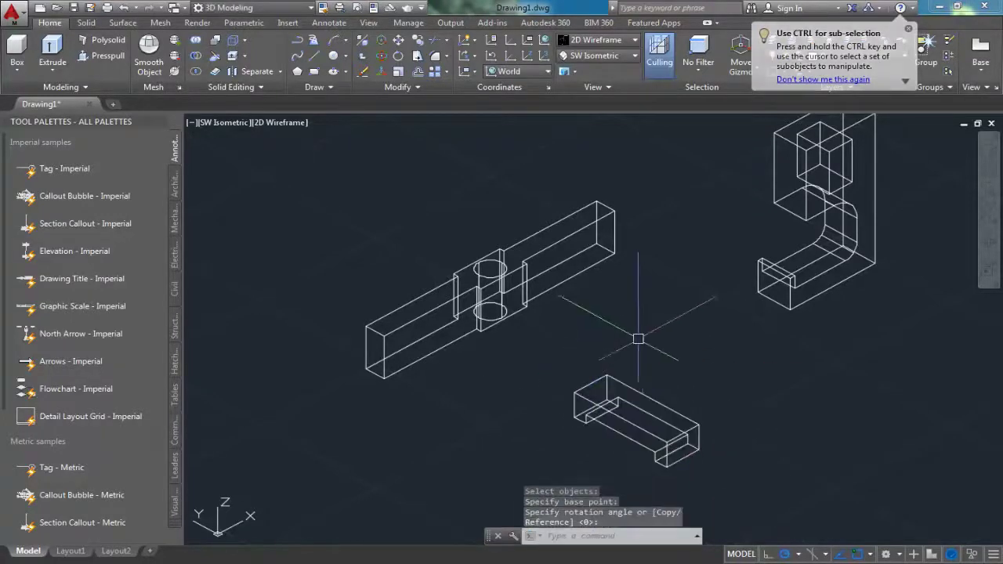
pyautogui.moveTo(635, 340)
pyautogui.mouseDown(button='middle')
pyautogui.moveTo(661, 374)
pyautogui.moveTo(587, 356)
pyautogui.moveTo(561, 337)
pyautogui.mouseUp(button='middle')
pyautogui.write('ROTA')
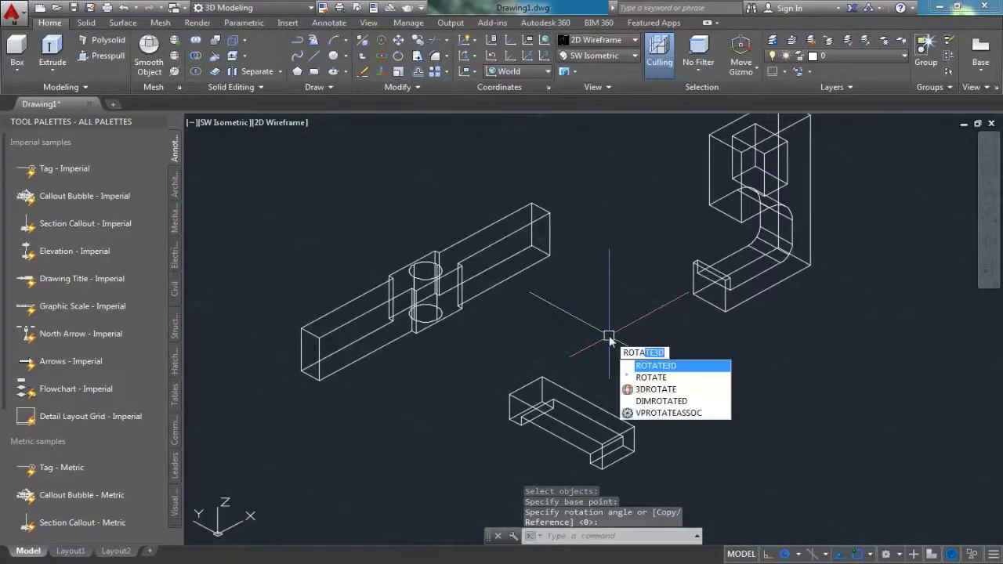
# Step: Rotate the hooked bracket about a picked pivot so its hook points the other way
pyautogui.write('te')
pyautogui.press('Return')
pyautogui.click(721, 274)
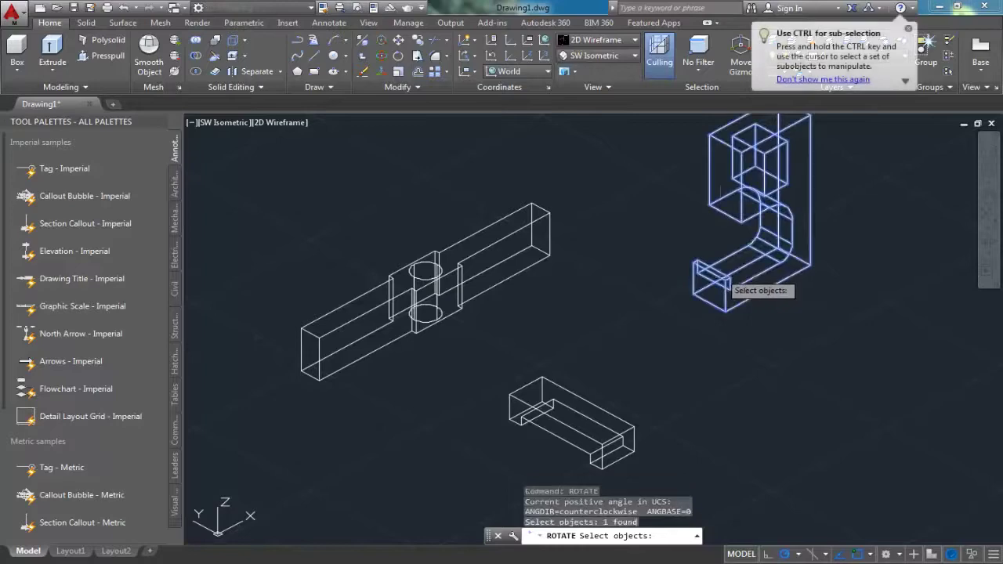
pyautogui.press('Return')
pyautogui.click(697, 315)
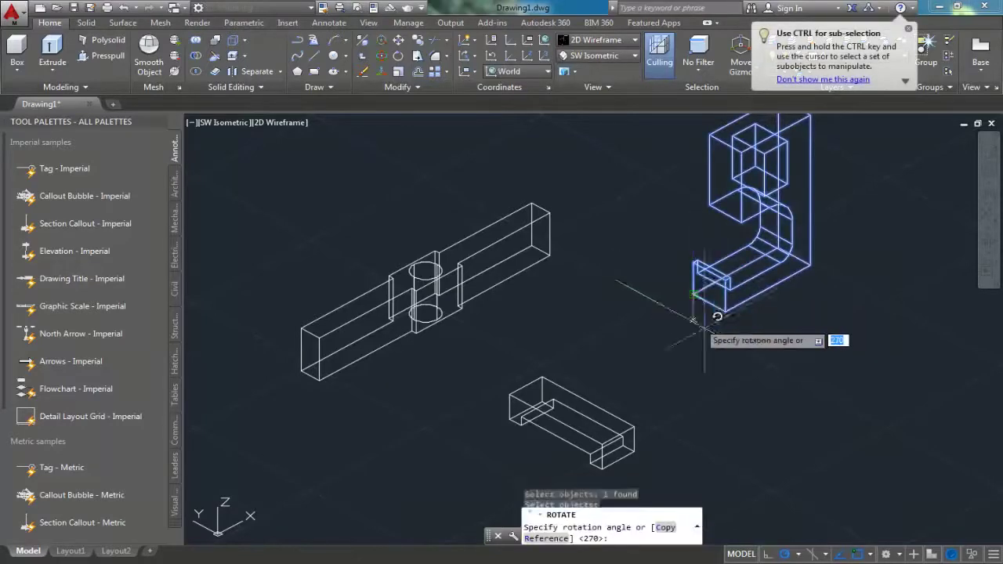
pyautogui.click(513, 197)
pyautogui.moveTo(534, 248); pyautogui.dragTo(622, 294, button='middle')
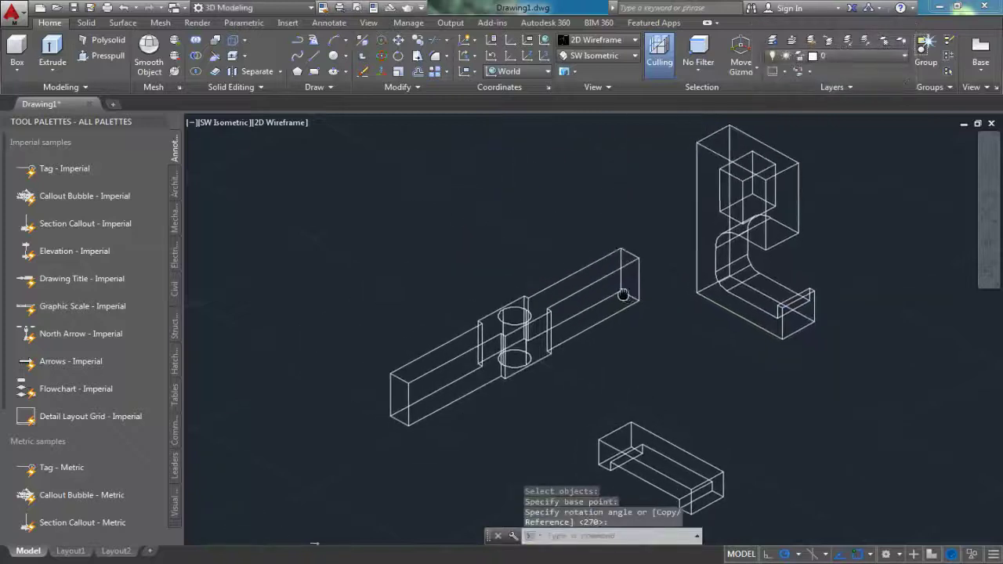
pyautogui.scroll(-1, 627, 290)
pyautogui.scroll(-1, 674, 278)
pyautogui.scroll(-1, 651, 274)
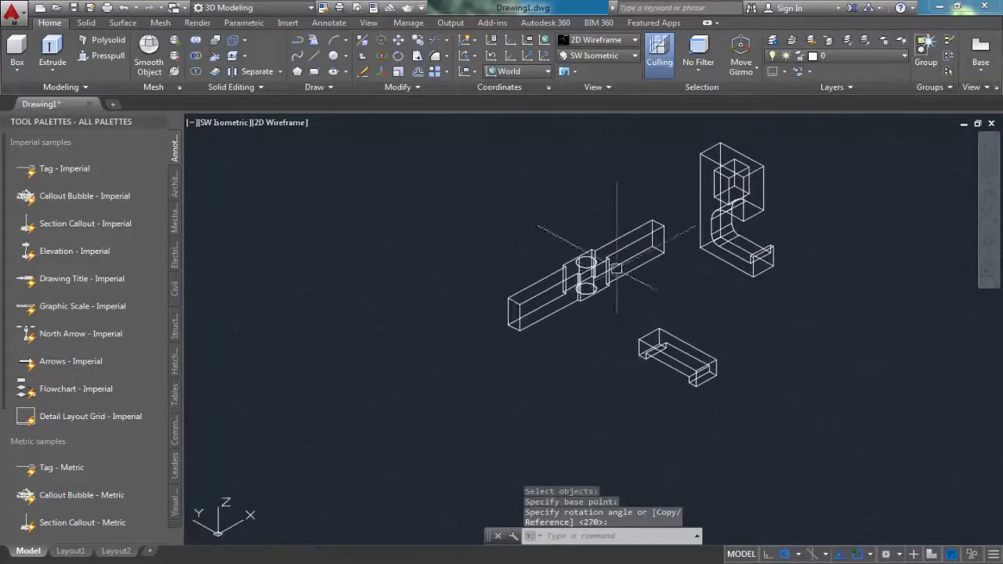
pyautogui.moveTo(617, 266); pyautogui.dragTo(632, 296, button='middle')
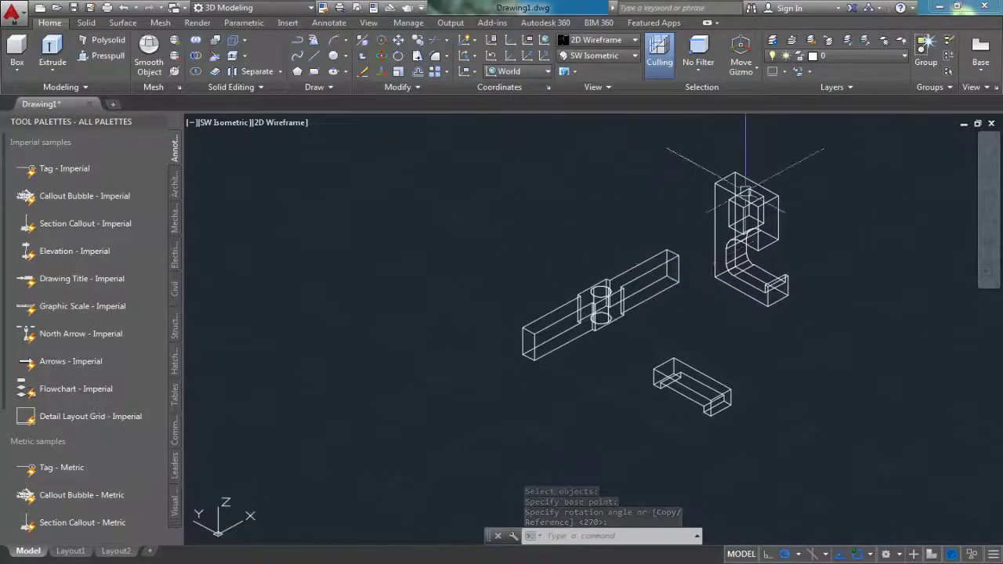
# Step: Window-select the bracket at the upper right
pyautogui.click(947, 90)
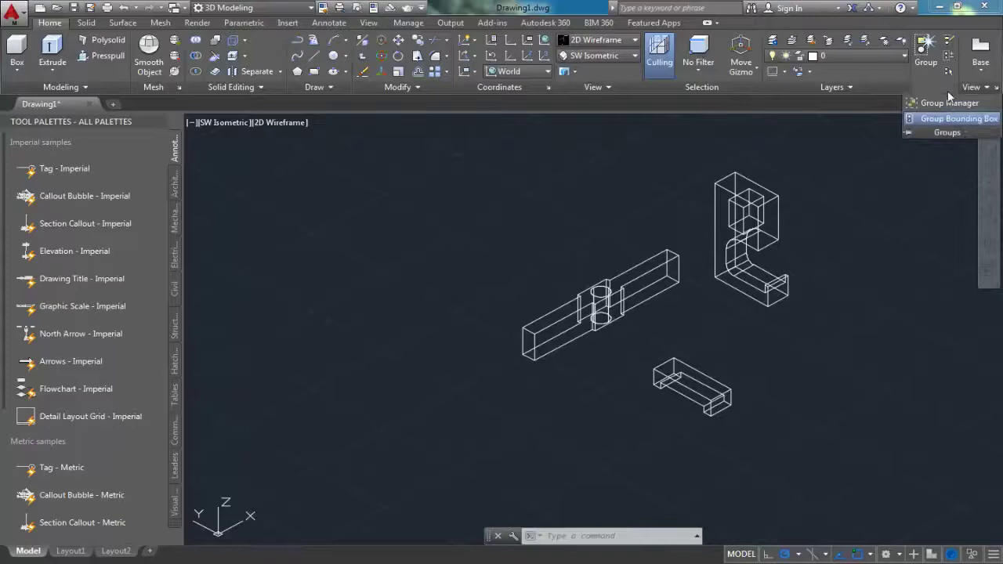
pyautogui.click(589, 180)
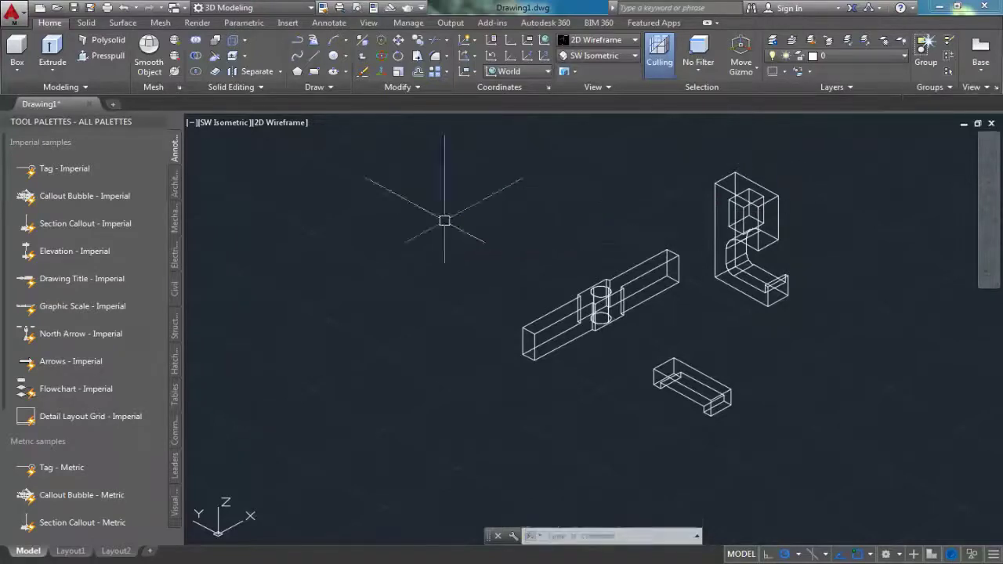
pyautogui.click(725, 194)
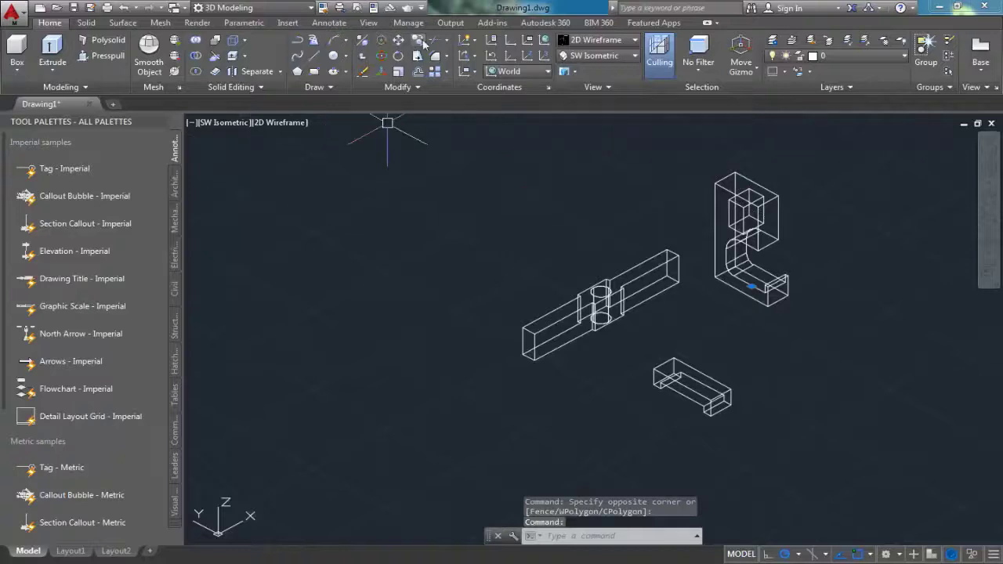
# Step: Copy the bracket next to the beam, then undo the misplaced copy
pyautogui.click(419, 40)
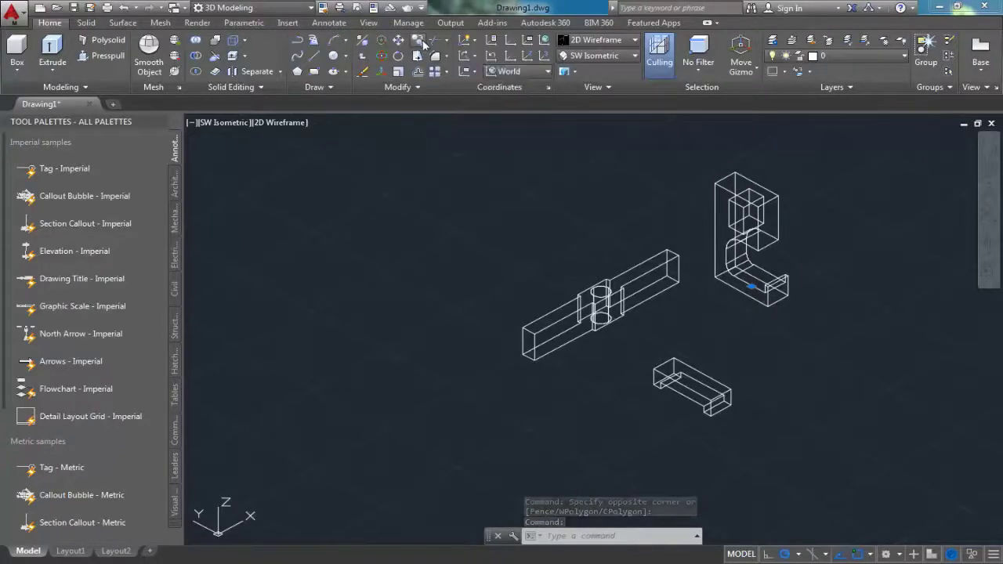
pyautogui.click(715, 277)
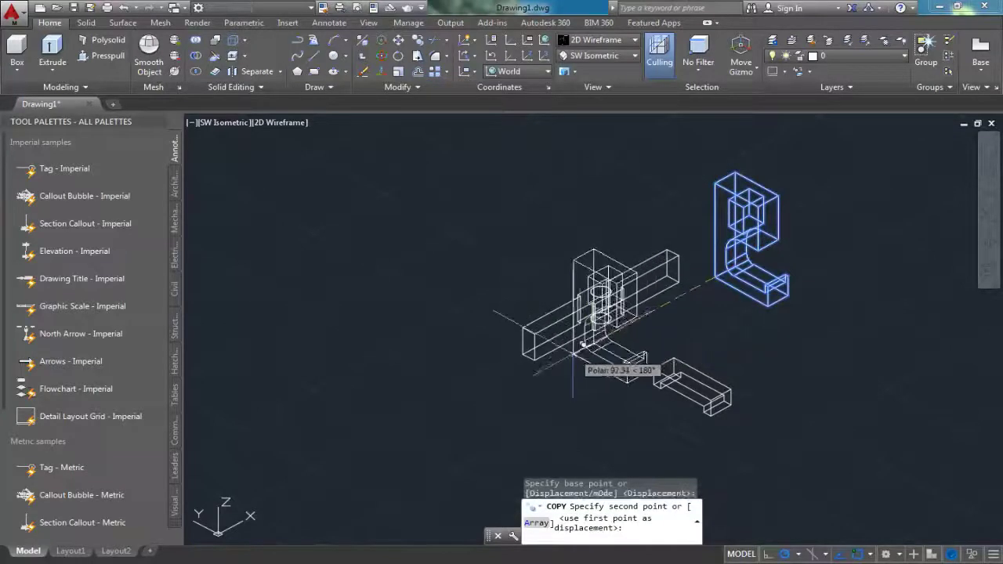
pyautogui.click(558, 359)
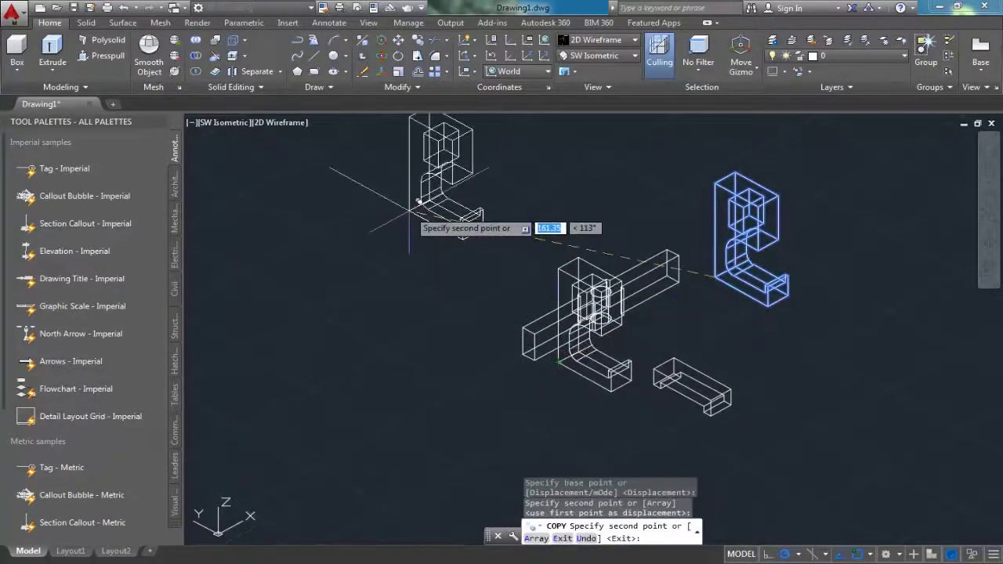
pyautogui.rightClick(408, 210)
pyautogui.click(441, 221)
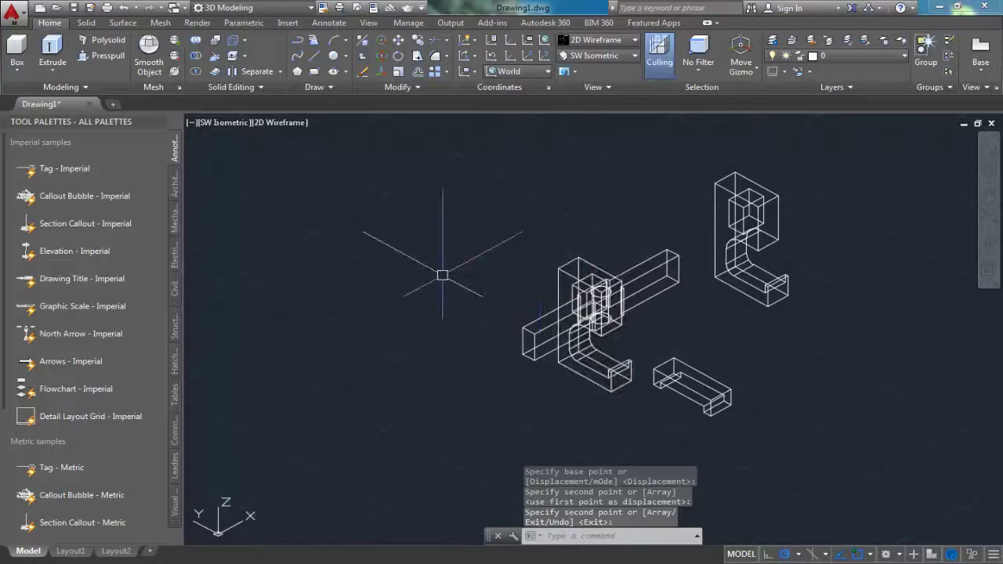
pyautogui.hotkey('ctrl', 'z')
# Step: Move the beam by its end point into the bracket's square slot
pyautogui.scroll(2, 619, 313)
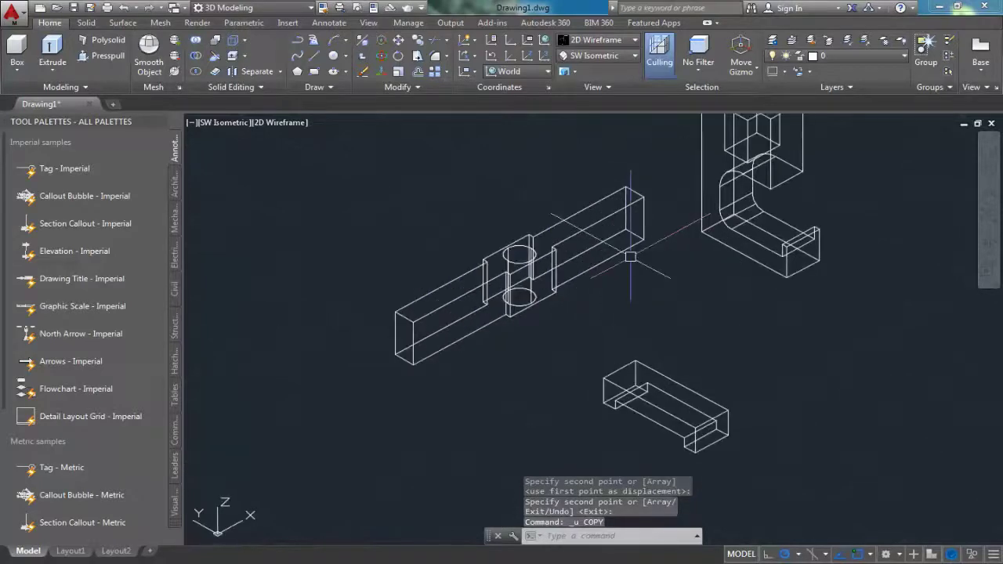
pyautogui.scroll(-2, 595, 298)
pyautogui.moveTo(595, 298); pyautogui.dragTo(558, 270, button='middle')
pyautogui.scroll(1, 558, 270)
pyautogui.scroll(1, 564, 275)
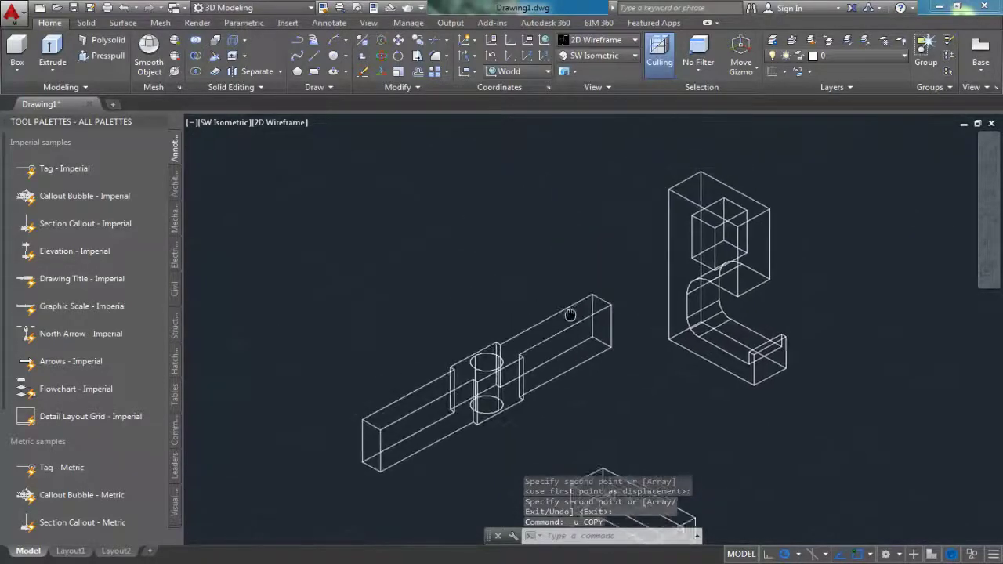
pyautogui.scroll(1, 616, 315)
pyautogui.moveTo(567, 202); pyautogui.dragTo(566, 218, button='middle')
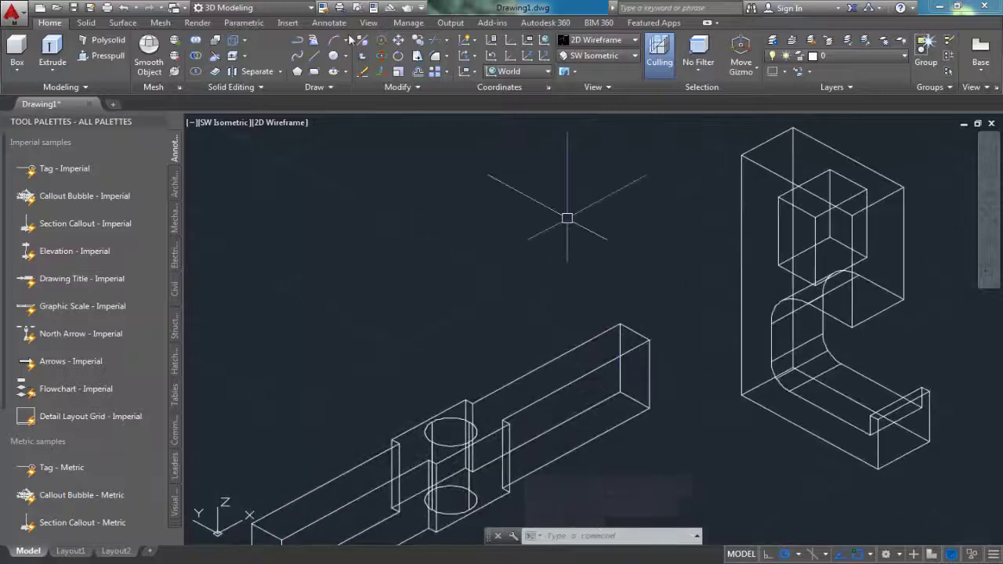
pyautogui.click(398, 41)
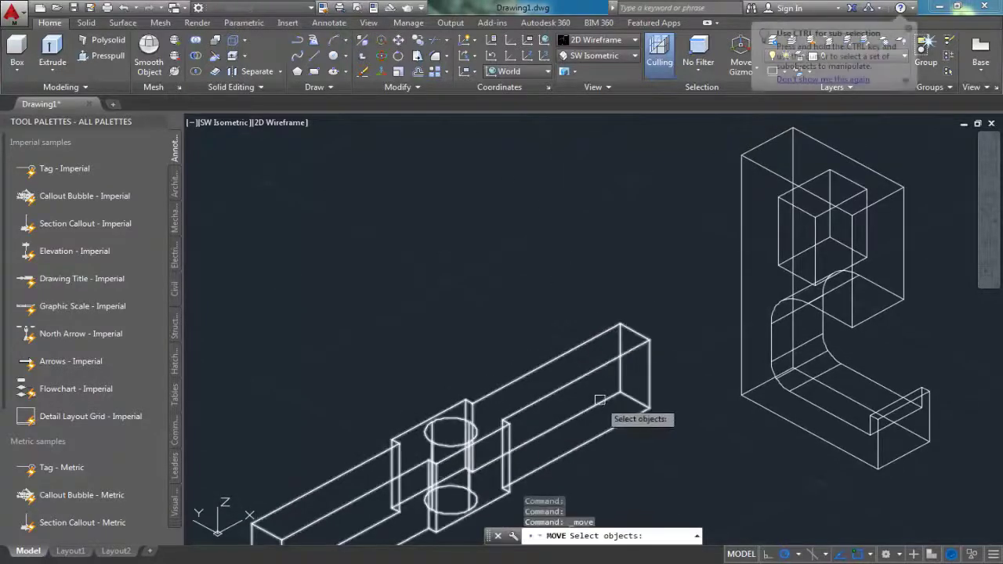
pyautogui.click(601, 366)
pyautogui.press('Return')
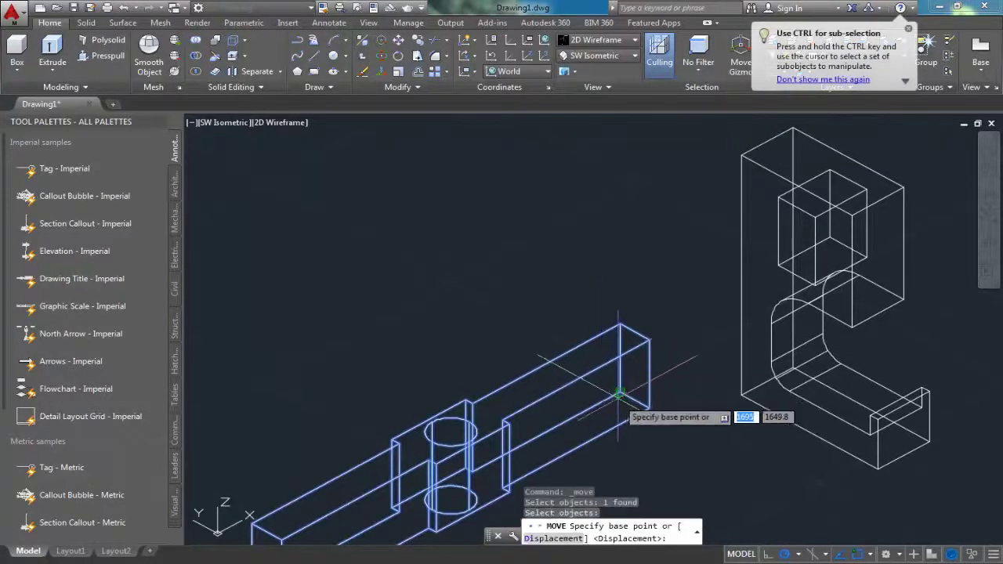
pyautogui.click(639, 373)
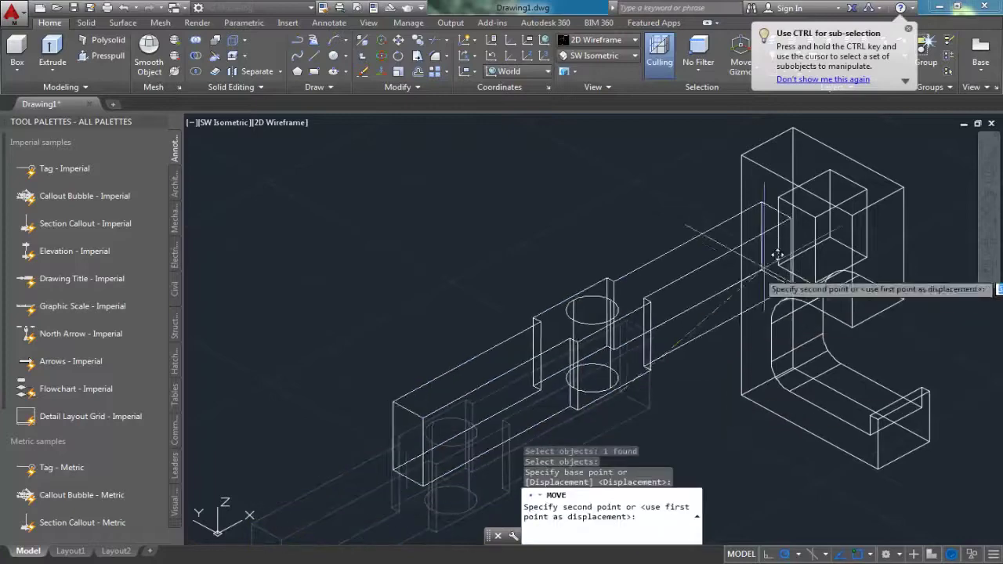
pyautogui.click(825, 243)
pyautogui.scroll(-2, 825, 243)
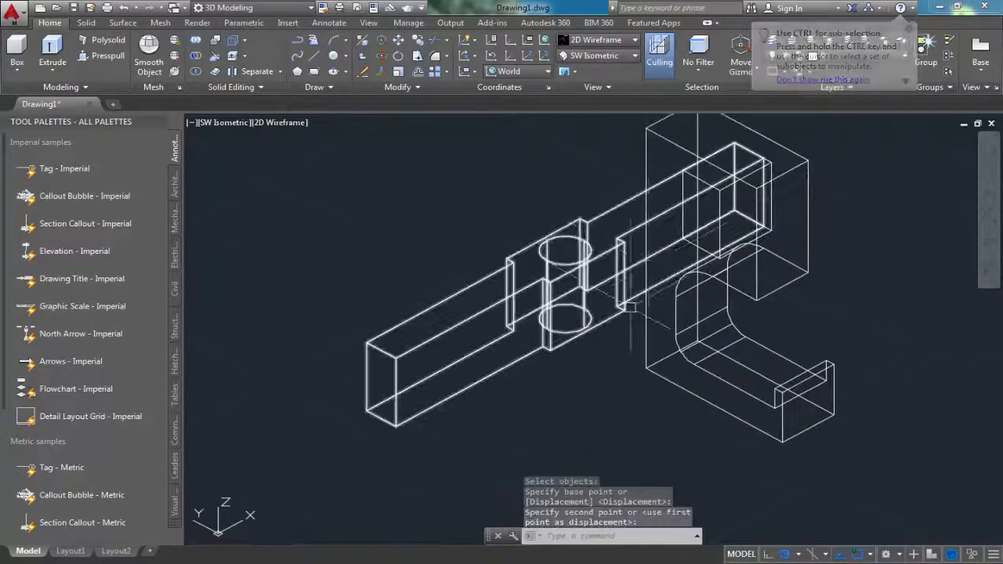
pyautogui.scroll(-2, 707, 290)
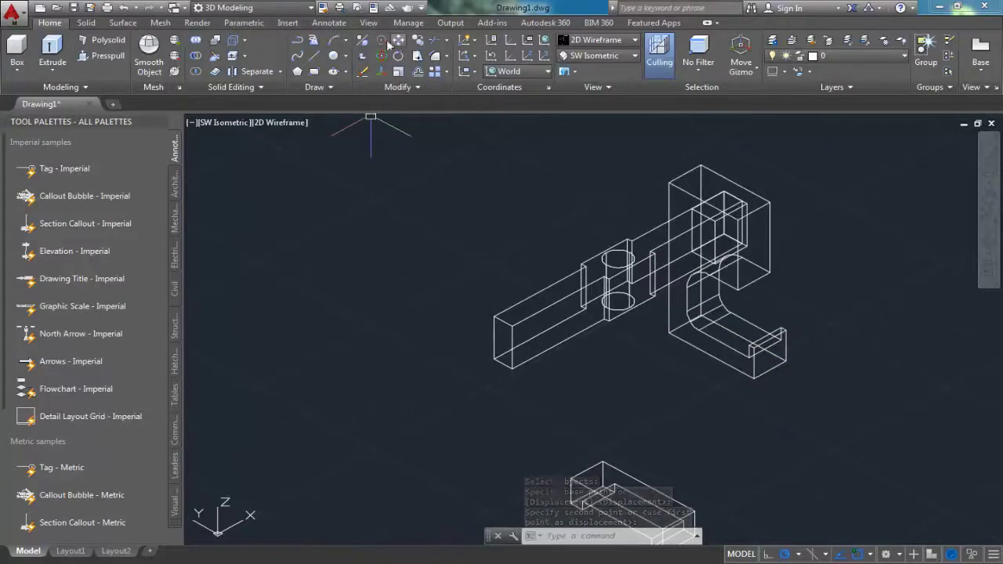
# Step: Copy the bracket from its base point to the beam's other end
pyautogui.click(417, 39)
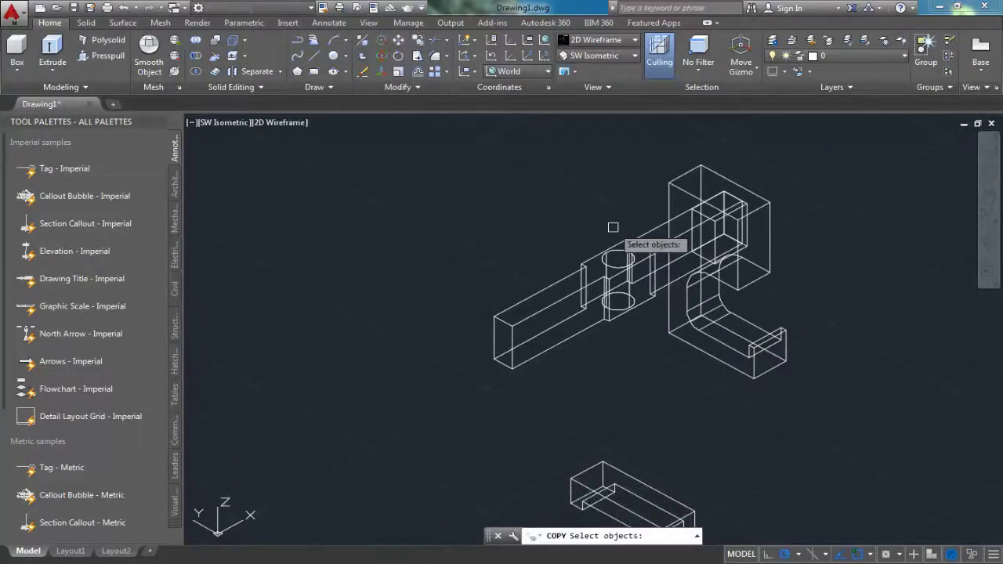
pyautogui.click(754, 215)
pyautogui.press('Return')
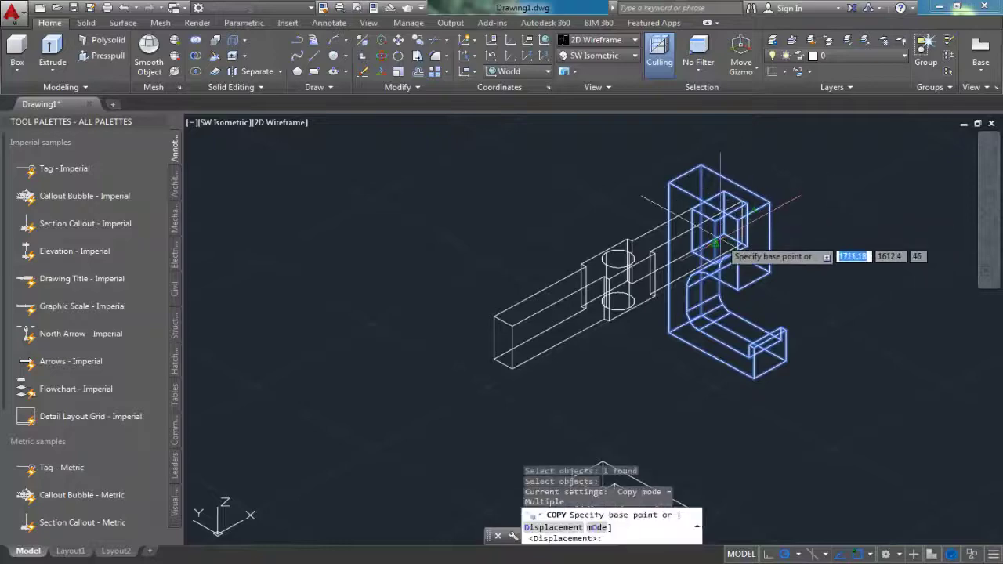
pyautogui.click(691, 251)
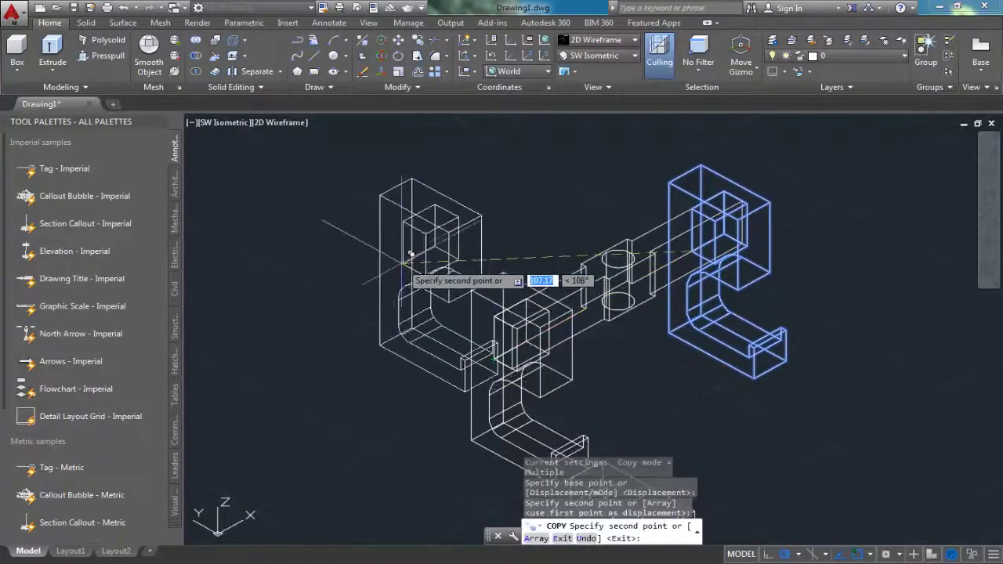
pyautogui.rightClick(401, 265)
pyautogui.click(434, 273)
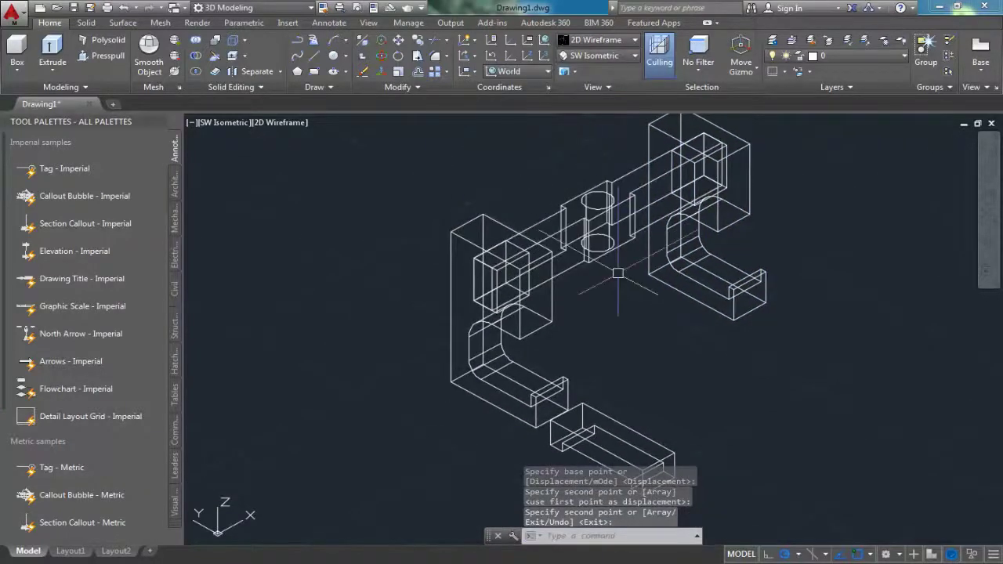
pyautogui.write('hi')
# Step: Check the assembly with hidden lines removed, then regenerate to wireframe
pyautogui.press('Return')
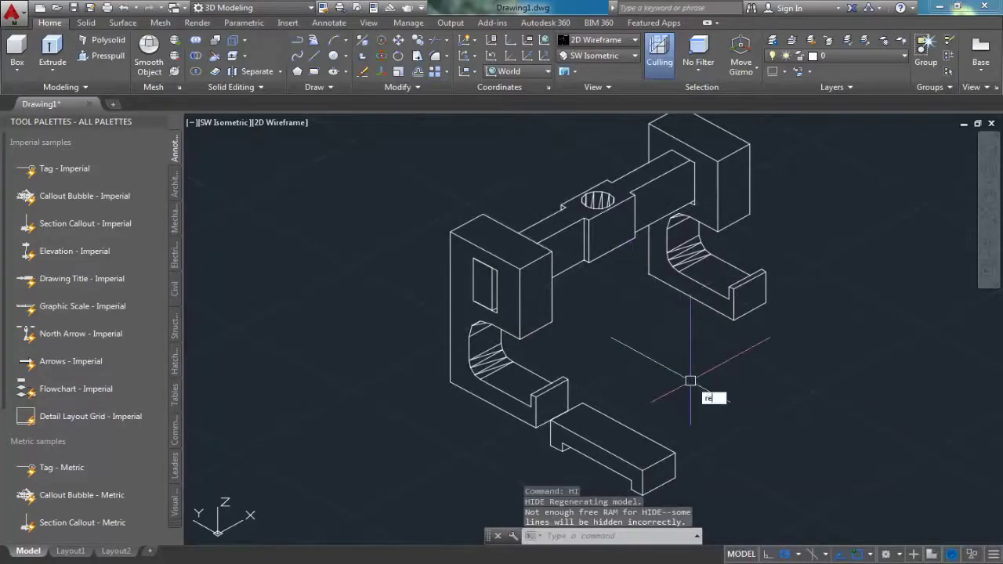
pyautogui.press('Return')
pyautogui.moveTo(689, 380); pyautogui.dragTo(566, 356, button='middle')
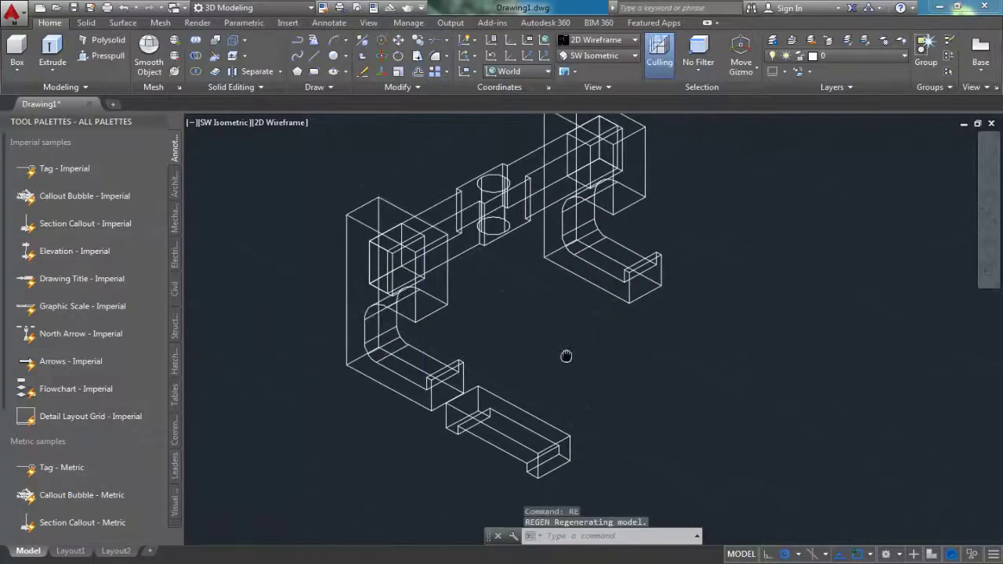
pyautogui.scroll(-4, 480, 288)
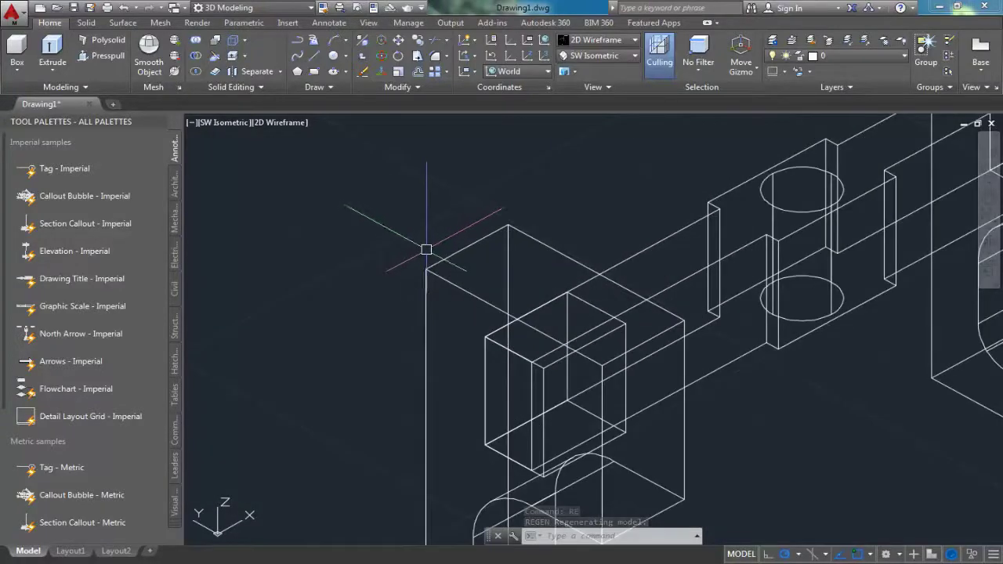
pyautogui.moveTo(426, 249); pyautogui.dragTo(415, 256, button='middle')
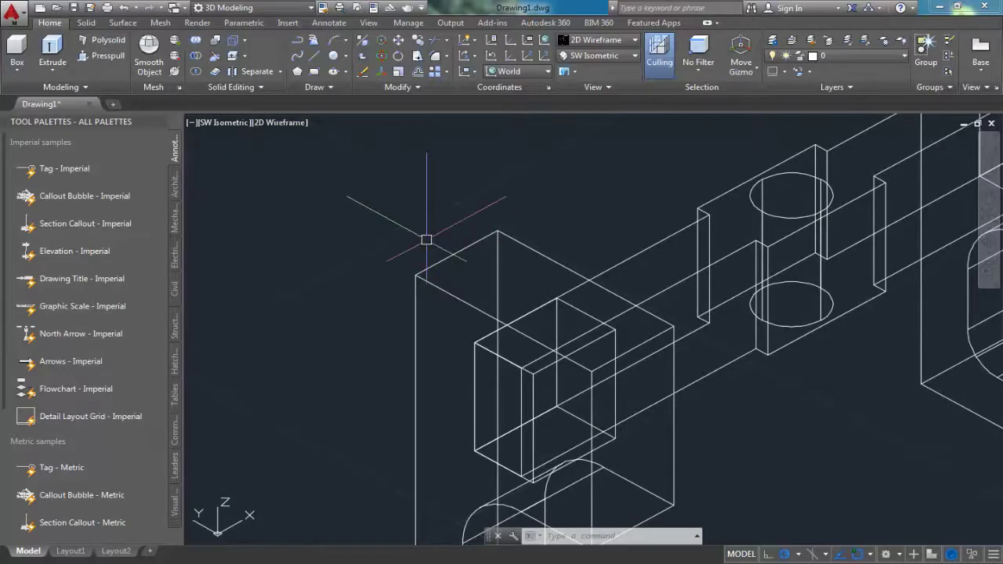
# Step: Start a line at the box's top corner, then end the line command
pyautogui.write('l')
pyautogui.press('Return')
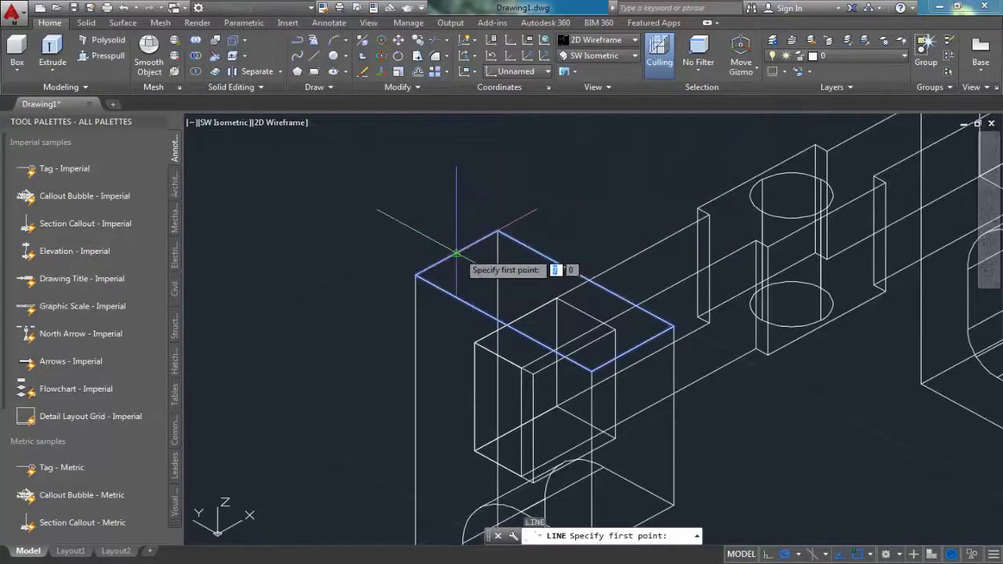
pyautogui.click(497, 233)
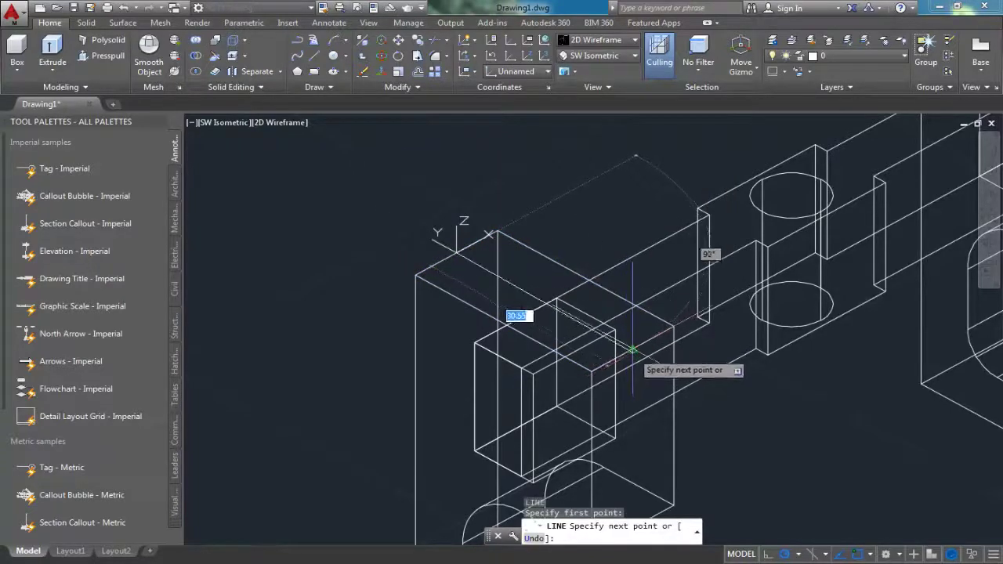
pyautogui.rightClick(409, 229)
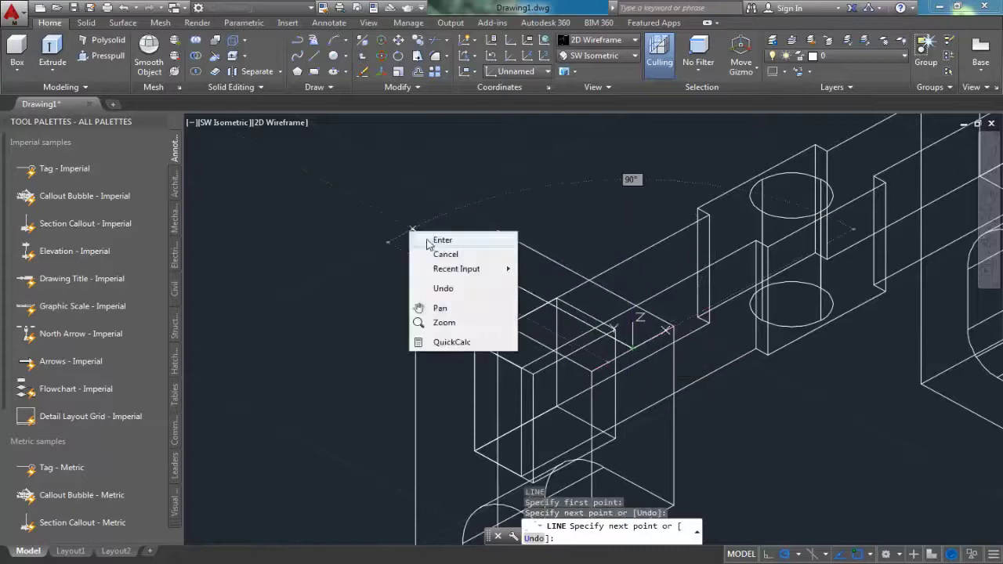
pyautogui.click(430, 239)
pyautogui.scroll(-5, 417, 283)
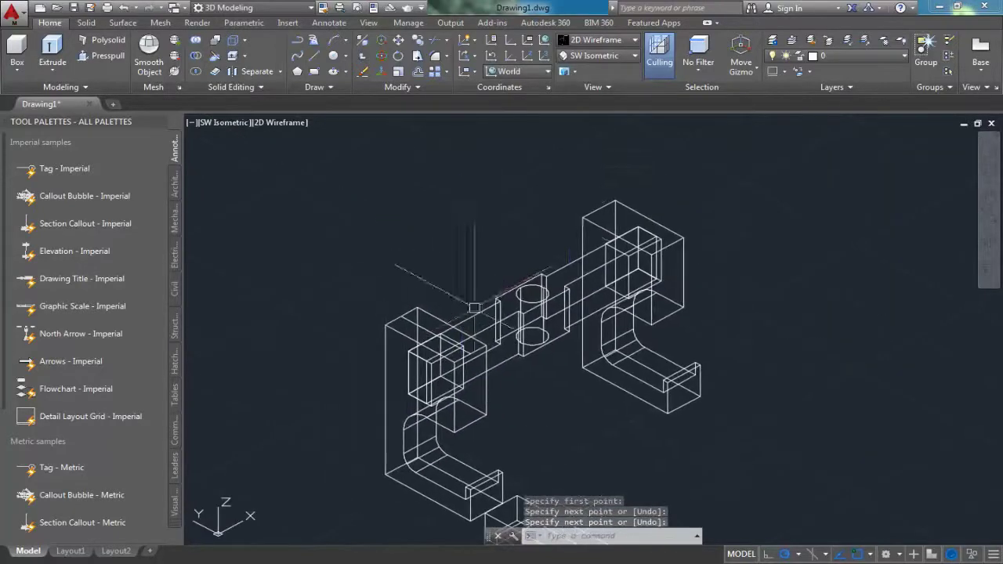
# Step: Delete the right C-shaped bracket
pyautogui.click(589, 218)
pyautogui.press('Delete')
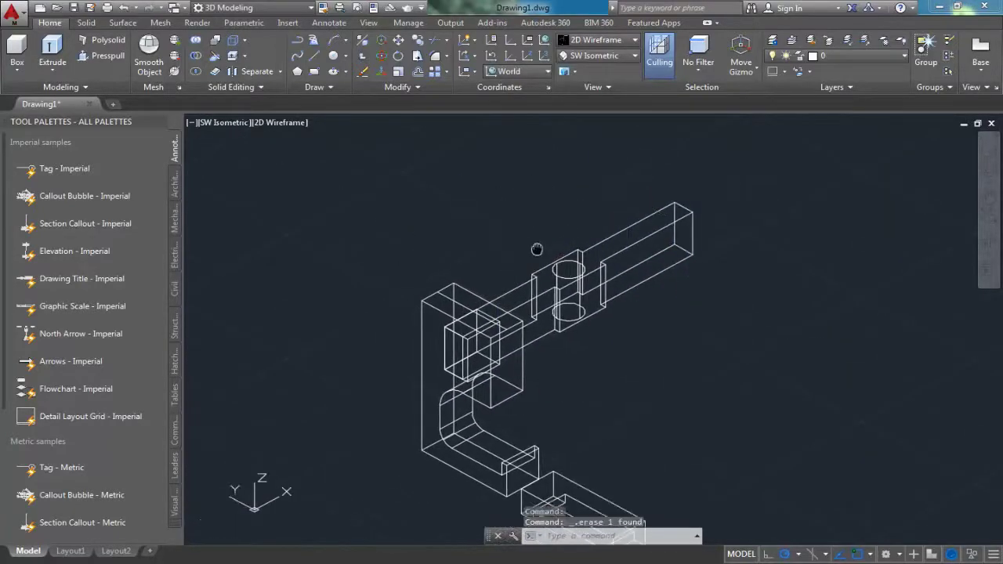
pyautogui.scroll(2, 509, 290)
pyautogui.scroll(2, 504, 283)
pyautogui.moveTo(504, 283); pyautogui.dragTo(495, 327, button='middle')
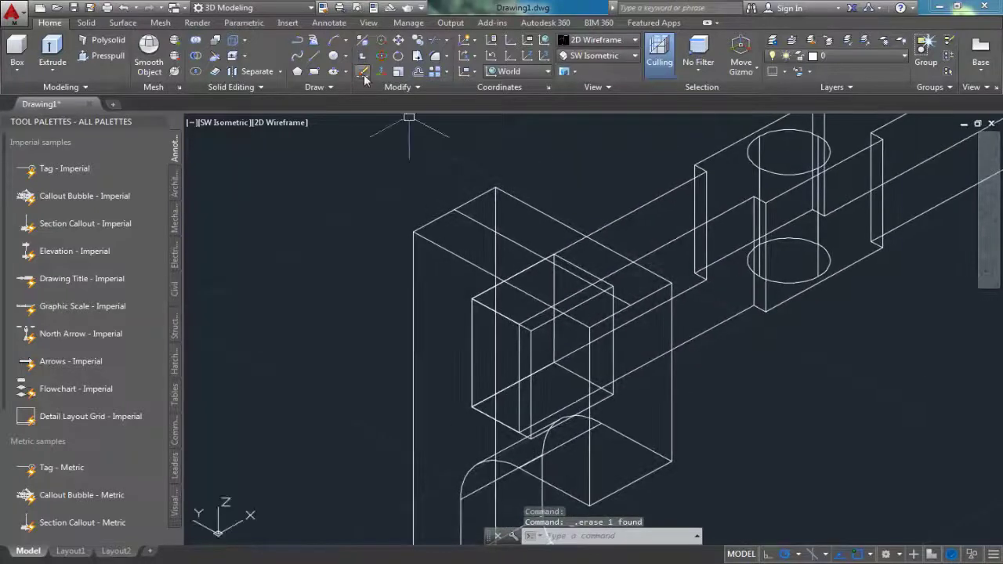
# Step: Start a line with a 5.5 first-point distance, then cancel it
pyautogui.click(314, 57)
pyautogui.write('5.5')
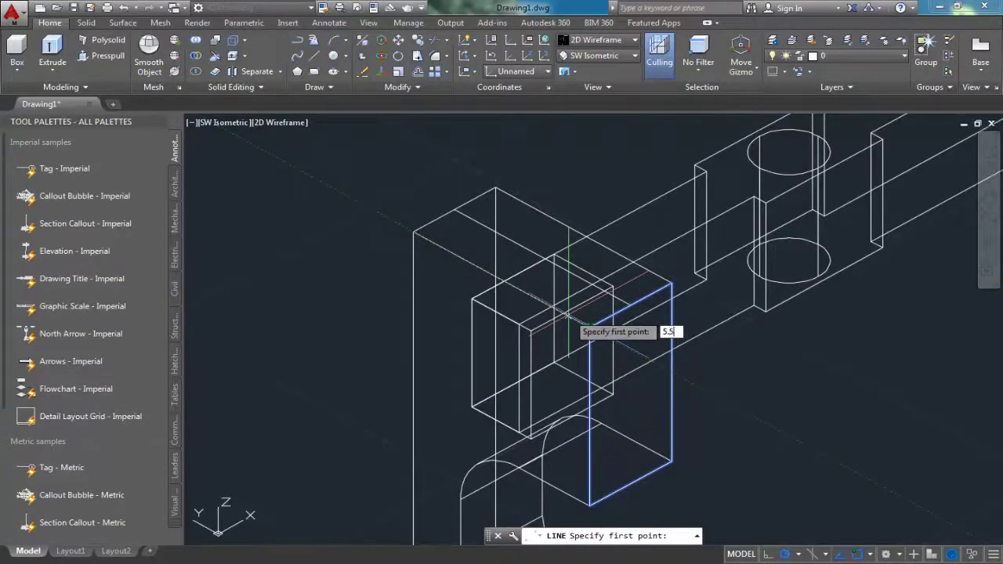
pyautogui.press('Return')
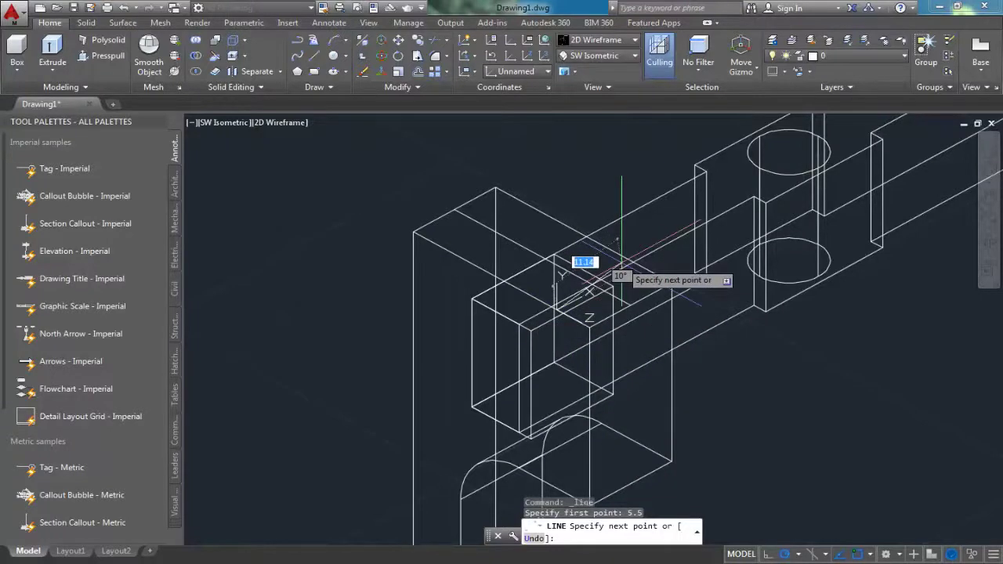
pyautogui.press('Escape')
pyautogui.moveTo(450, 270); pyautogui.dragTo(465, 290, button='middle')
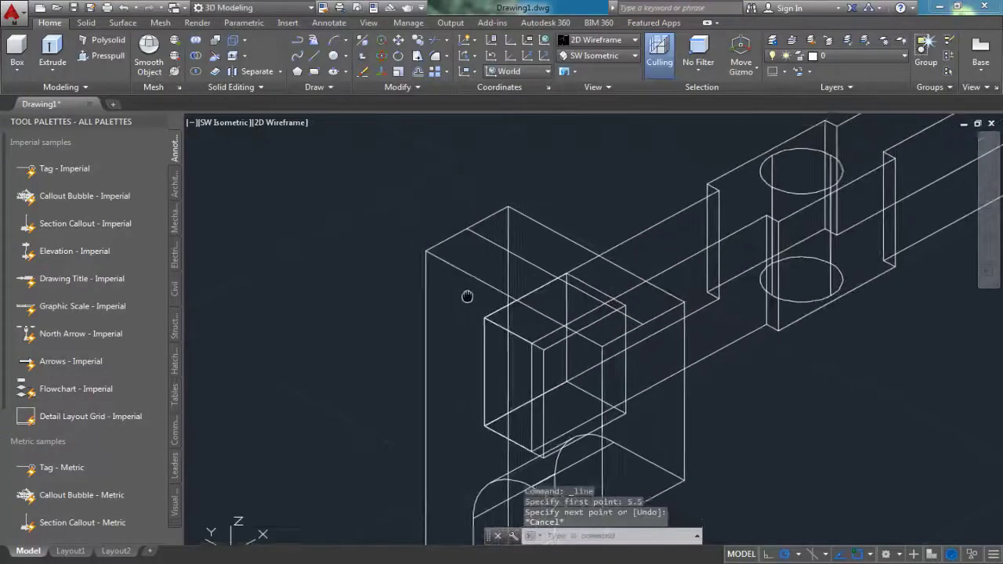
# Step: Draw a radius-6 circle on the bracket's top face, then delete it
pyautogui.click(314, 58)
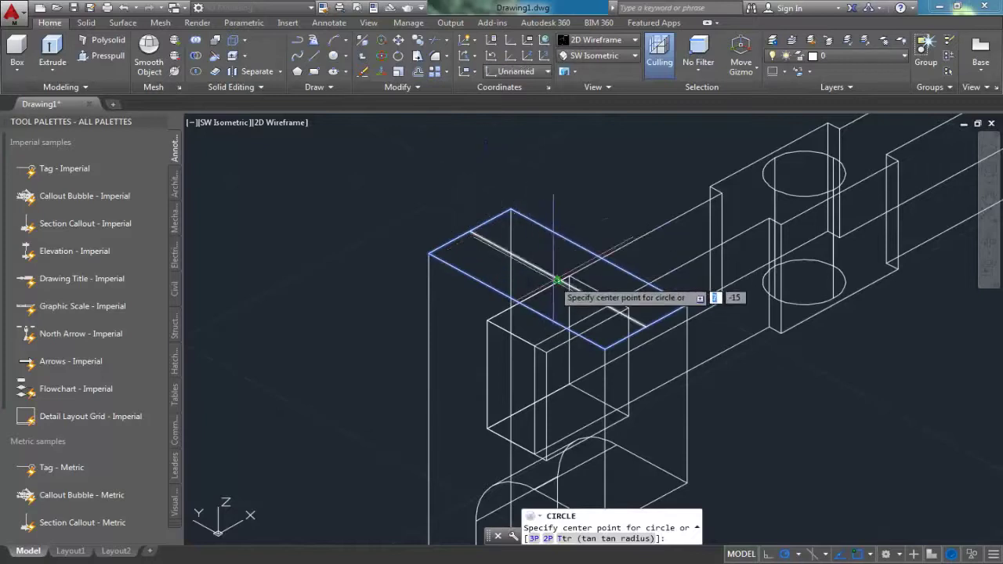
pyautogui.click(557, 280)
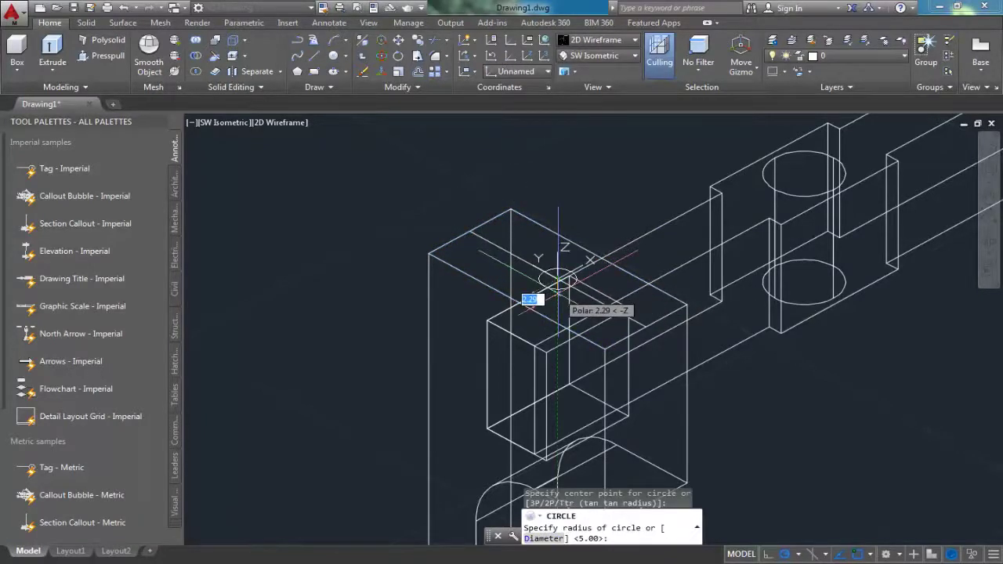
pyautogui.press('Return')
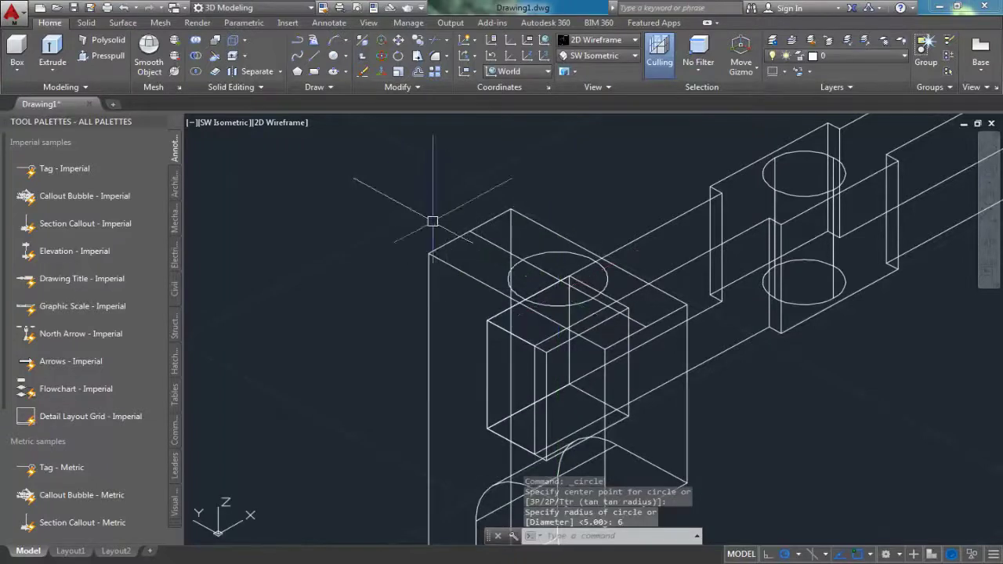
pyautogui.click(548, 252)
pyautogui.press('Delete')
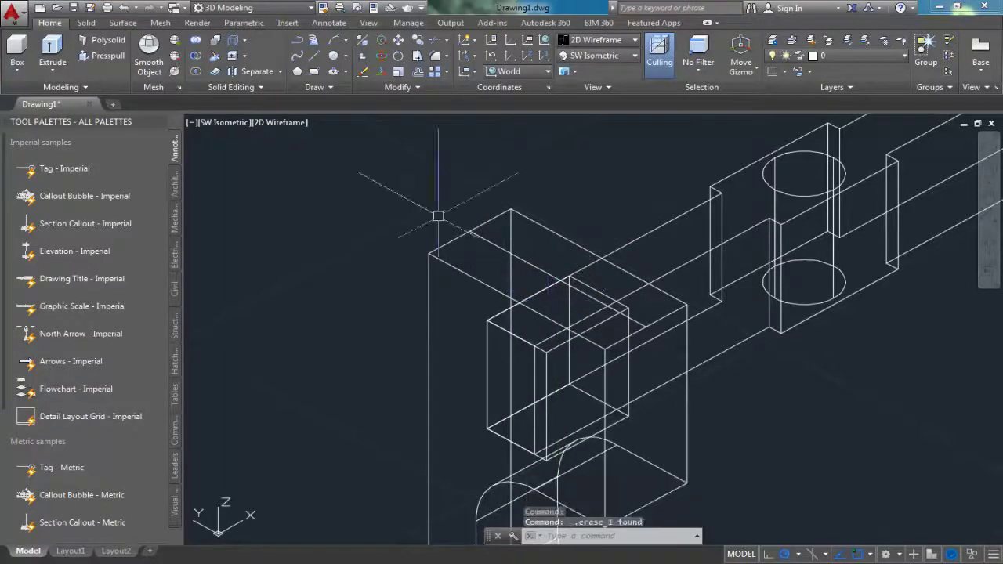
# Step: Create a radius-3 cylinder centred on the left bracket's top face
pyautogui.click(13, 72)
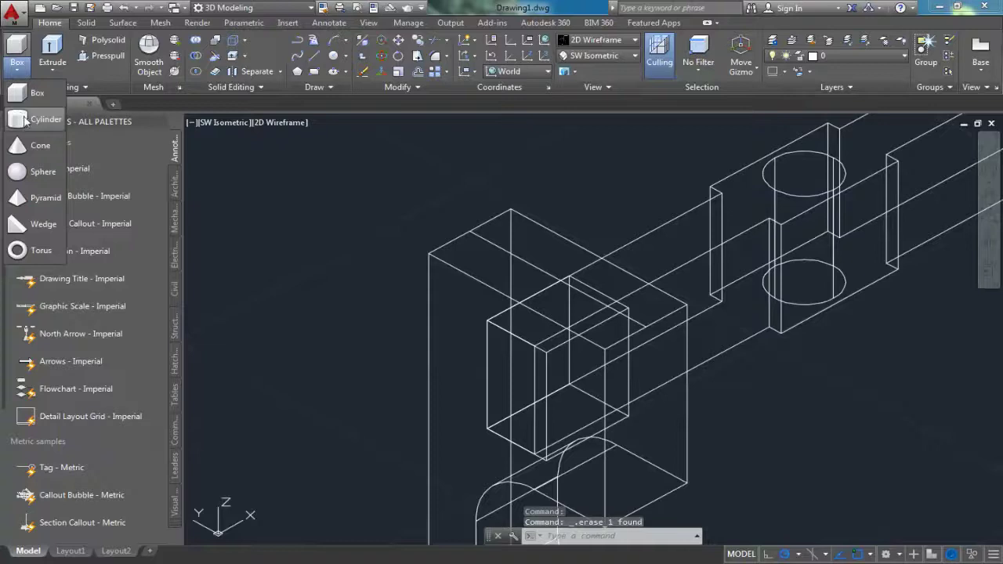
pyautogui.click(26, 119)
pyautogui.click(559, 280)
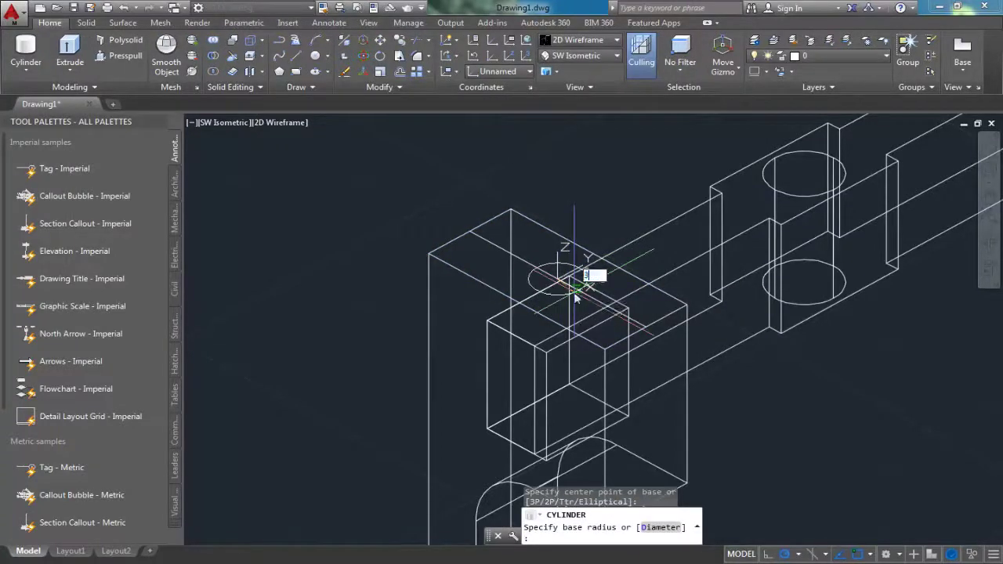
pyautogui.press('Return')
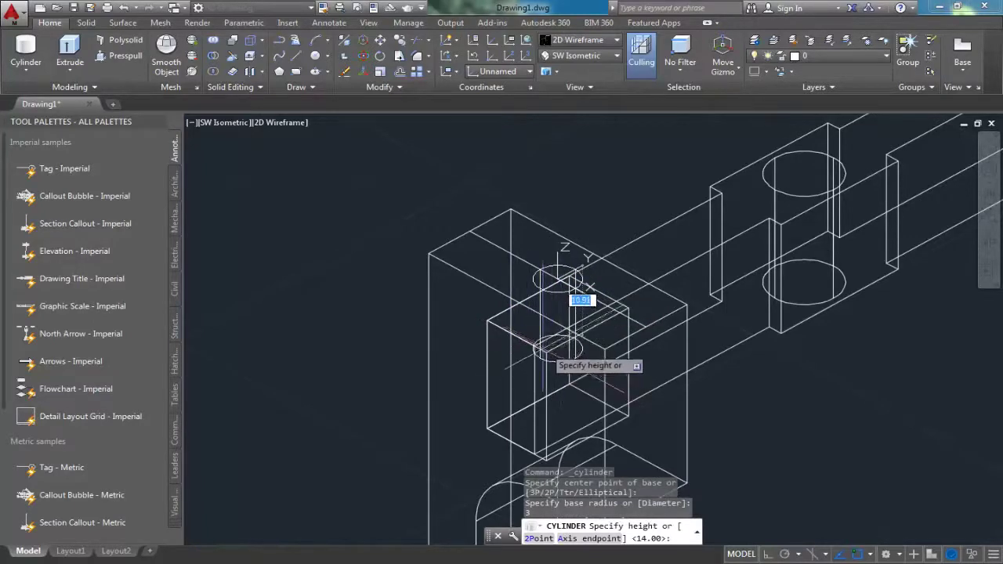
pyautogui.scroll(2, 560, 361)
pyautogui.scroll(4, 548, 349)
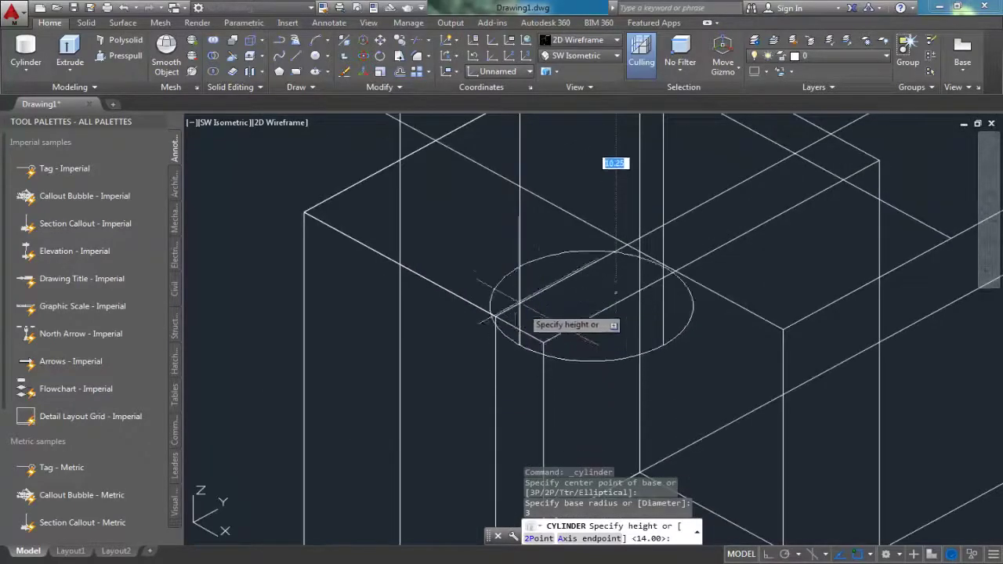
pyautogui.scroll(-2, 580, 325)
pyautogui.scroll(-1, 619, 286)
pyautogui.scroll(-1, 666, 262)
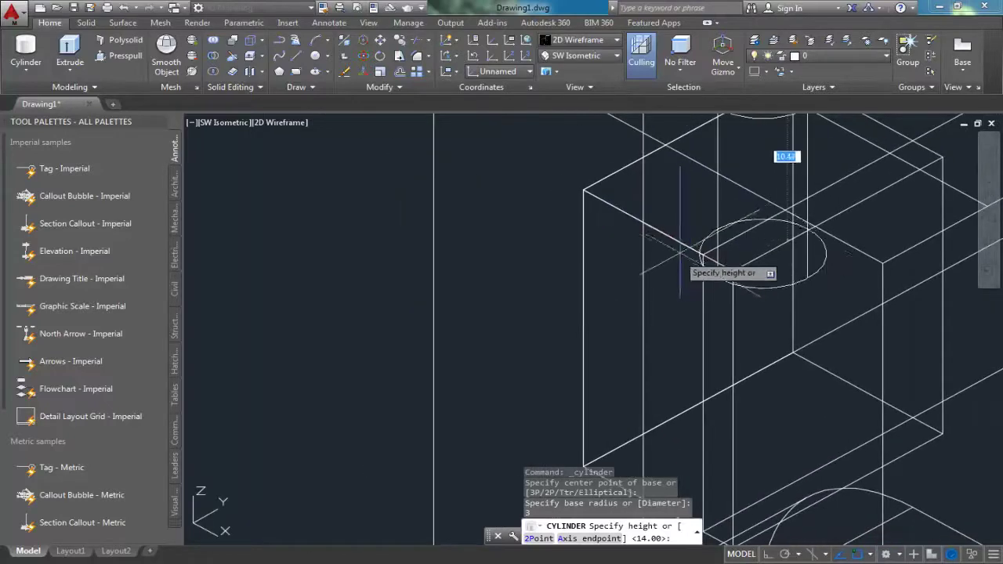
pyautogui.scroll(-1, 674, 254)
pyautogui.scroll(-1, 579, 270)
pyautogui.moveTo(563, 273); pyautogui.dragTo(541, 262, button='middle')
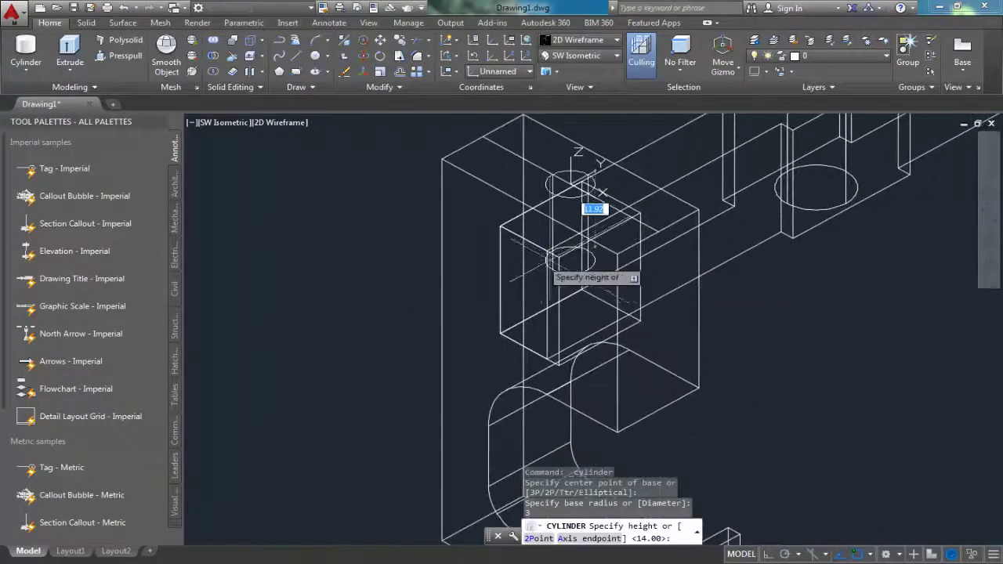
pyautogui.click(565, 283)
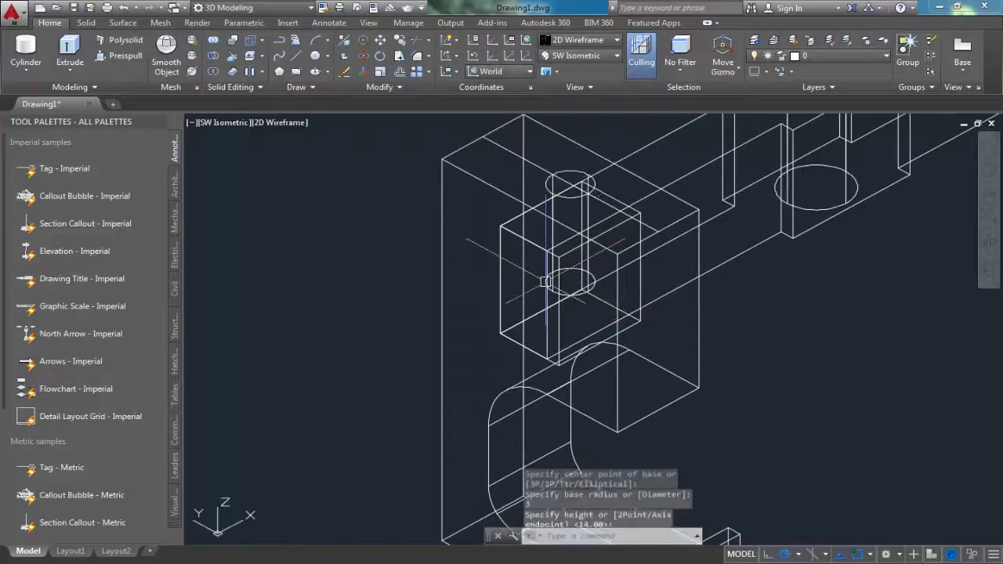
pyautogui.moveTo(709, 191); pyautogui.dragTo(533, 296, button='middle')
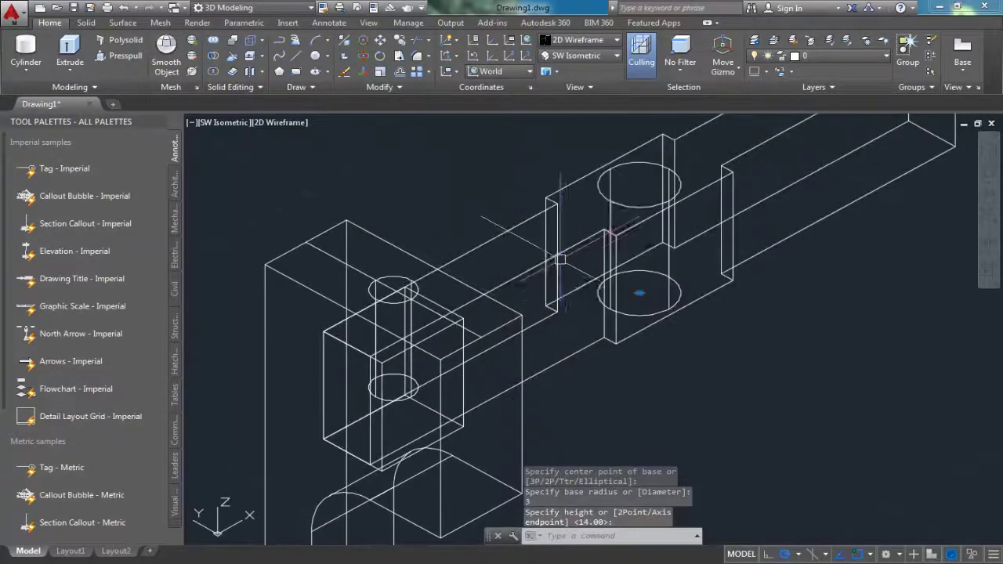
pyautogui.scroll(-3, 562, 269)
pyautogui.scroll(2, 470, 196)
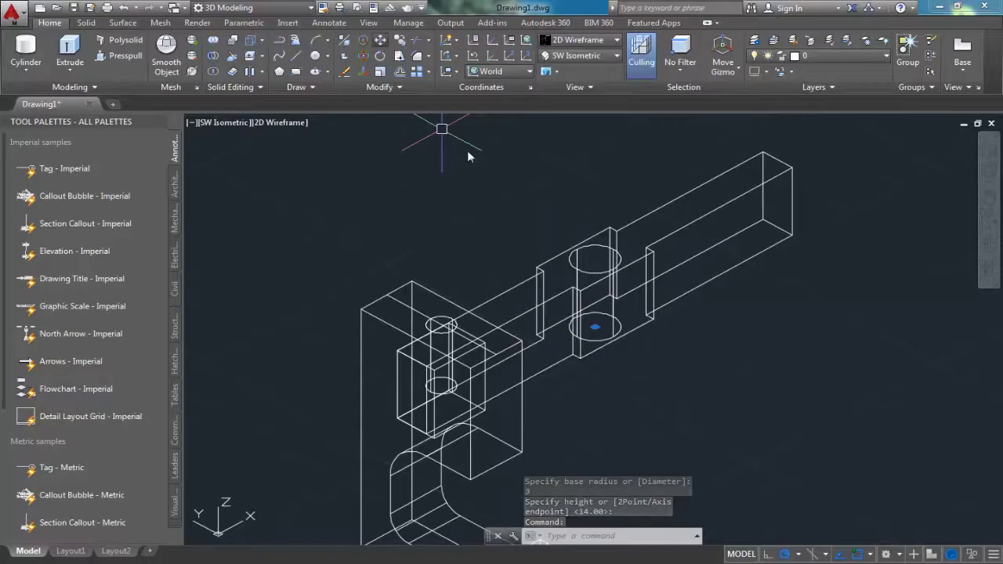
# Step: Start moving the beam with MOVE, then cancel it
pyautogui.click(610, 350)
pyautogui.press('m')
pyautogui.press('Return')
pyautogui.click(631, 280)
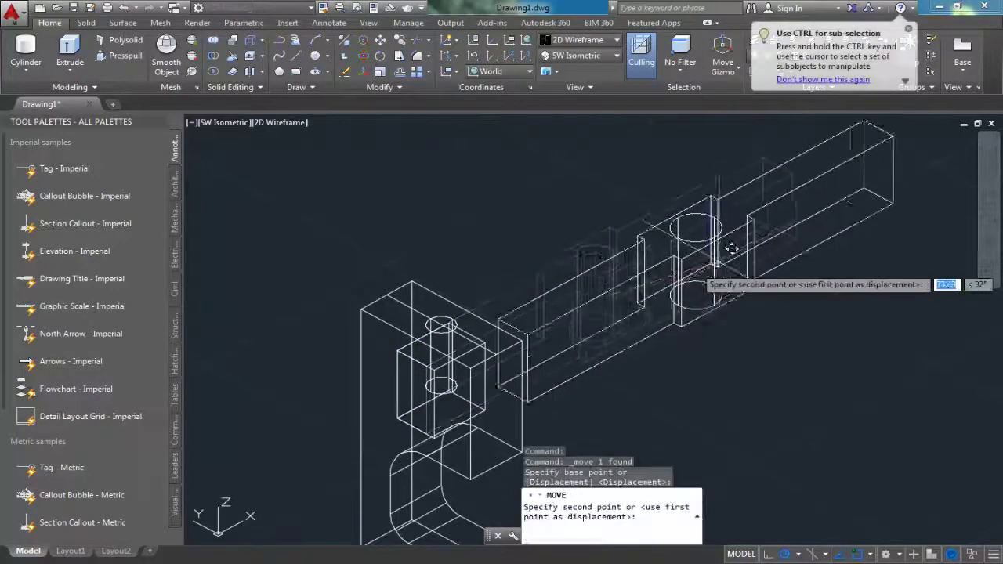
pyautogui.scroll(1, 477, 298)
pyautogui.scroll(1, 534, 332)
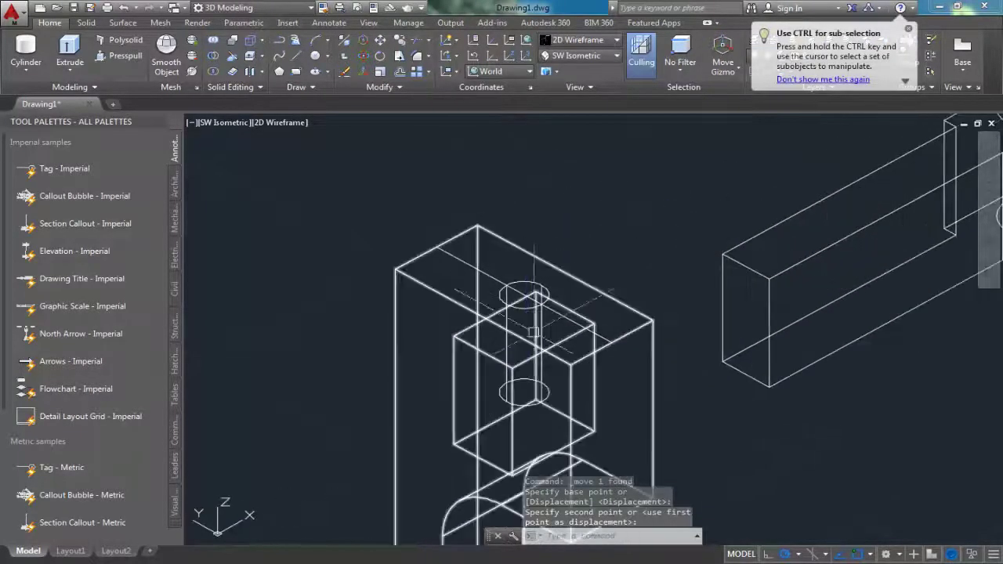
pyautogui.press('Escape')
# Step: Keep the SW Isometric view and switch the visual style to Shaded with Edges
pyautogui.click(578, 56)
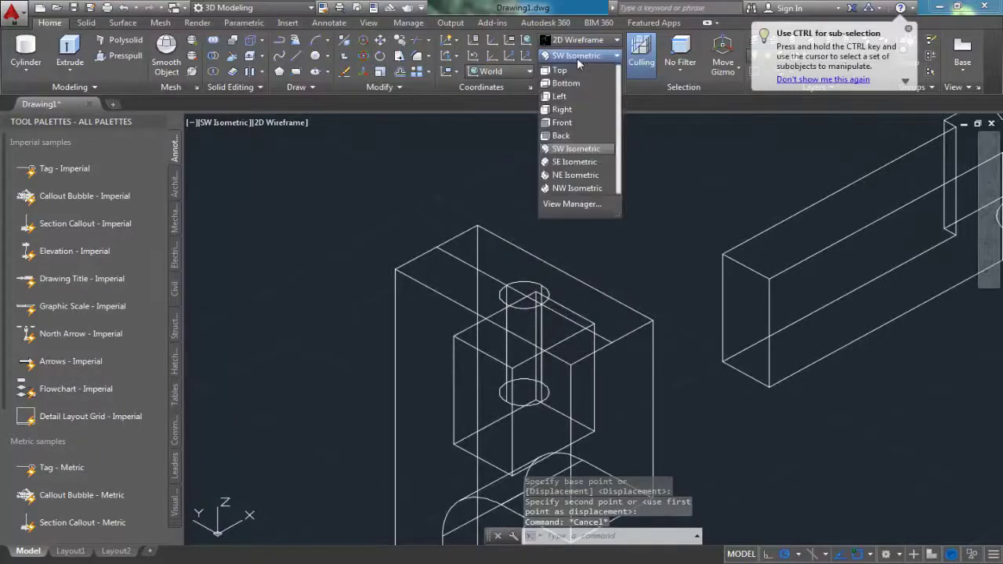
pyautogui.click(586, 53)
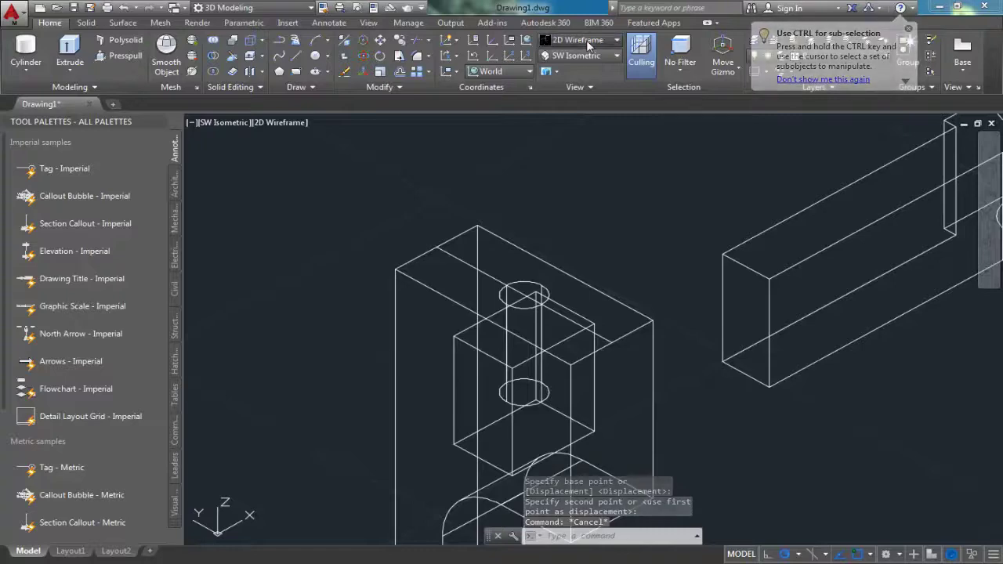
pyautogui.click(586, 40)
pyautogui.click(626, 116)
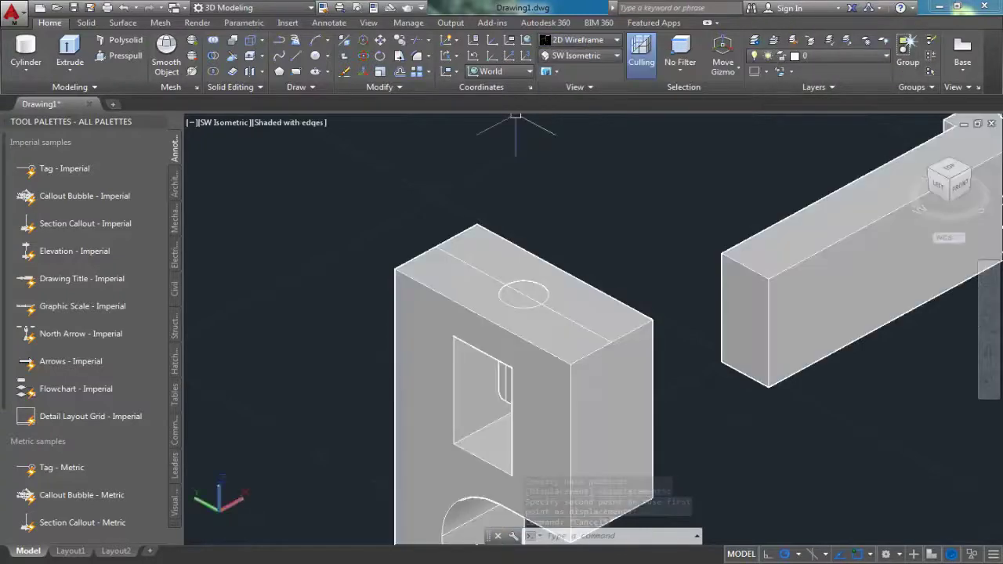
# Step: Subtract the cylinder from the left bracket, leaving a round hole through its top
pyautogui.moveTo(517, 352); pyautogui.dragTo(532, 298, button='middle')
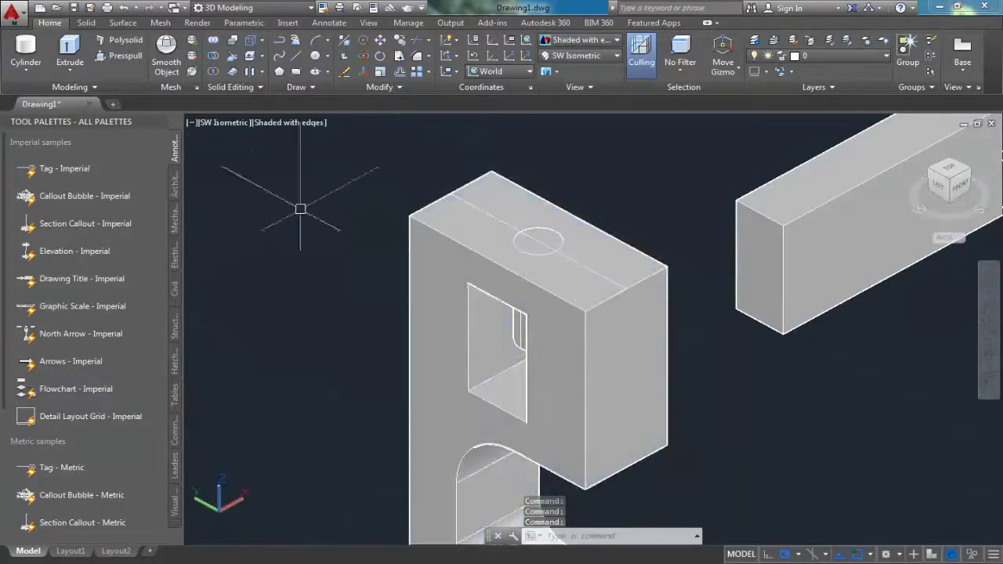
pyautogui.click(210, 60)
pyautogui.click(448, 236)
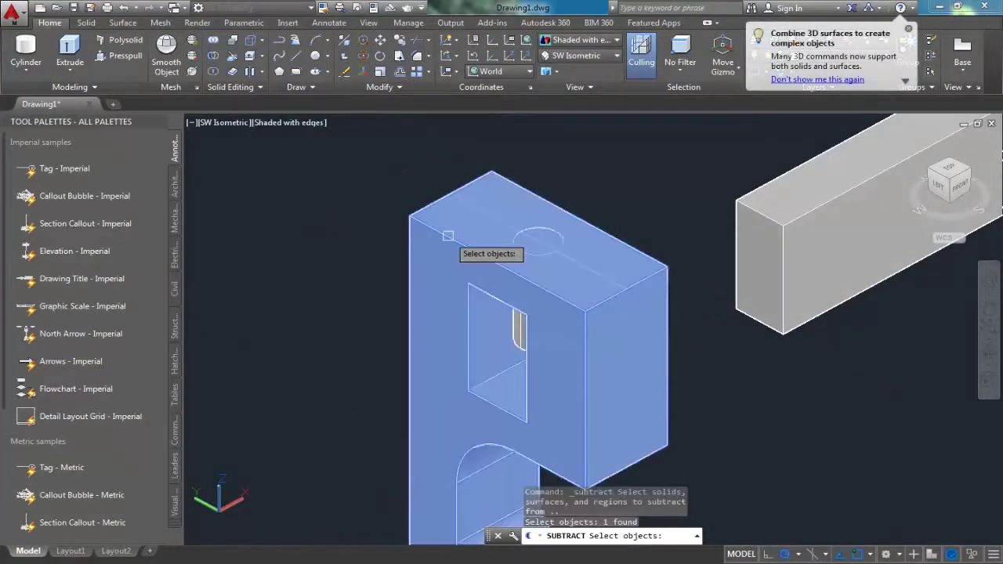
pyautogui.press('Return')
pyautogui.click(510, 331)
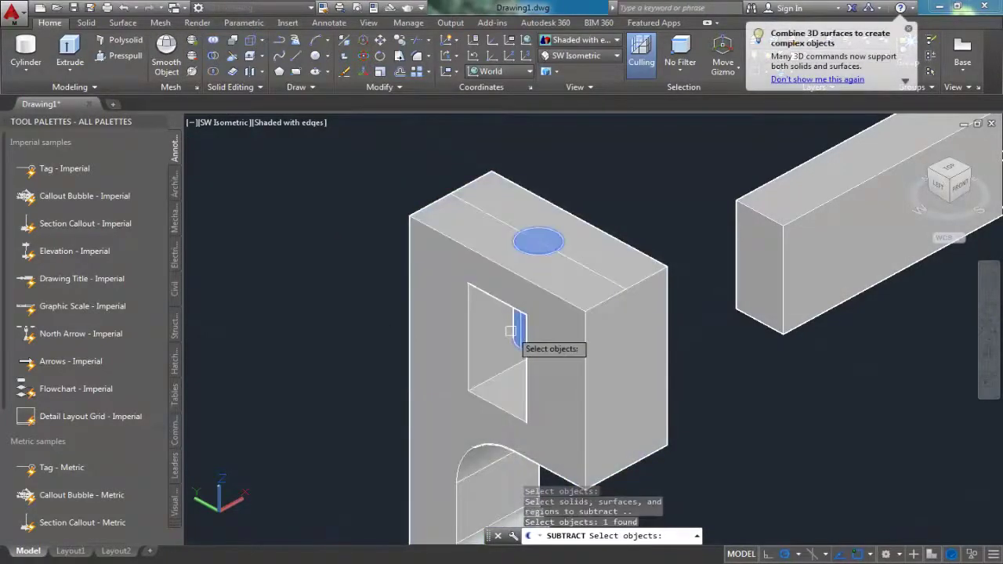
pyautogui.press('Return')
pyautogui.moveTo(569, 269); pyautogui.dragTo(429, 328, button='middle')
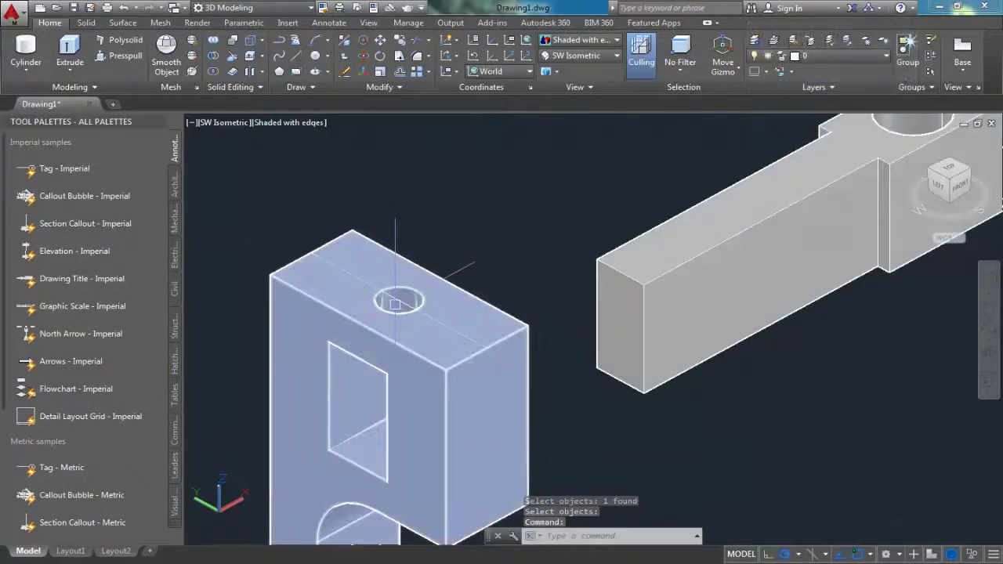
# Step: Delete the selected stray object and zoom out
pyautogui.press('Delete')
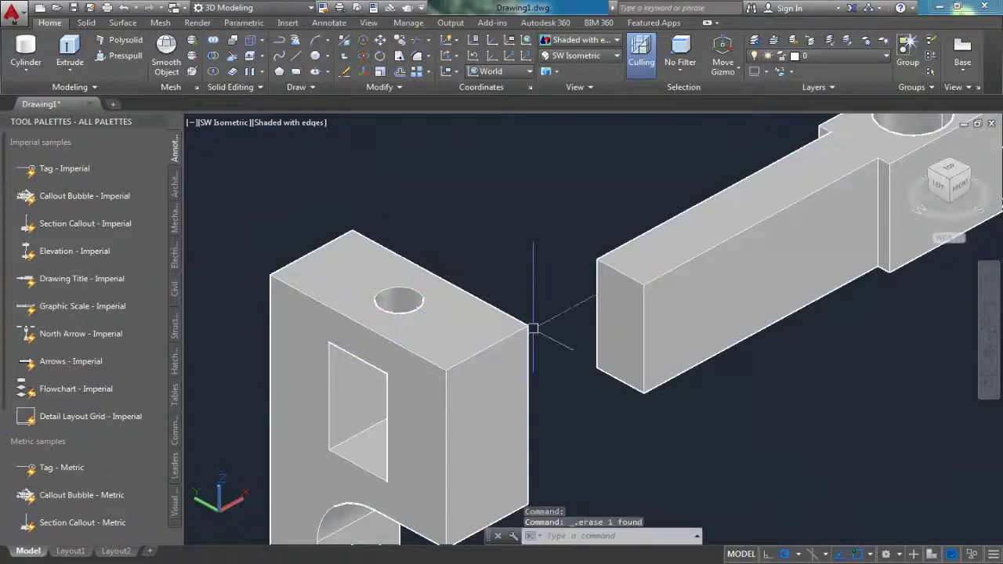
pyautogui.scroll(-2, 629, 235)
pyautogui.scroll(-2, 630, 235)
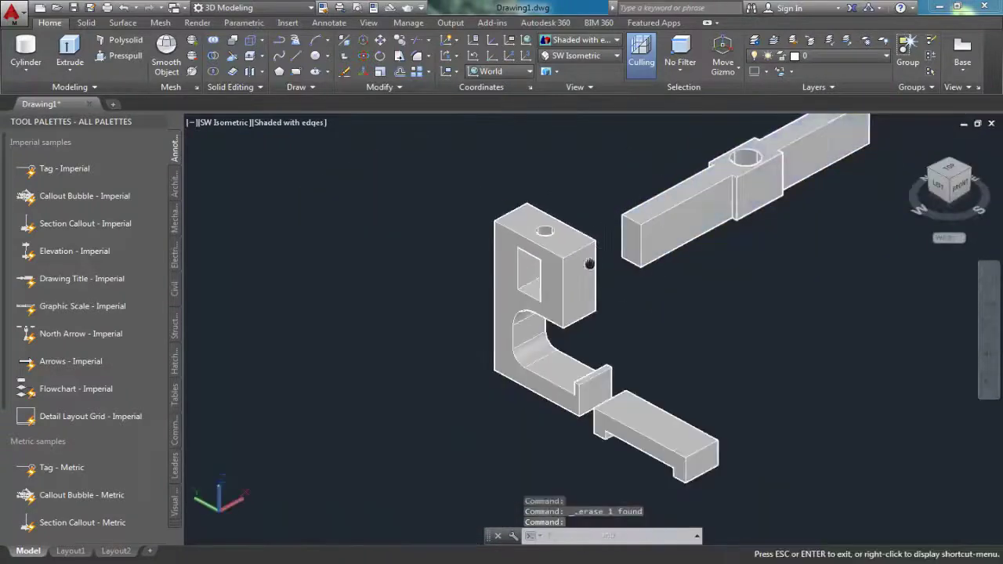
pyautogui.scroll(-2, 531, 324)
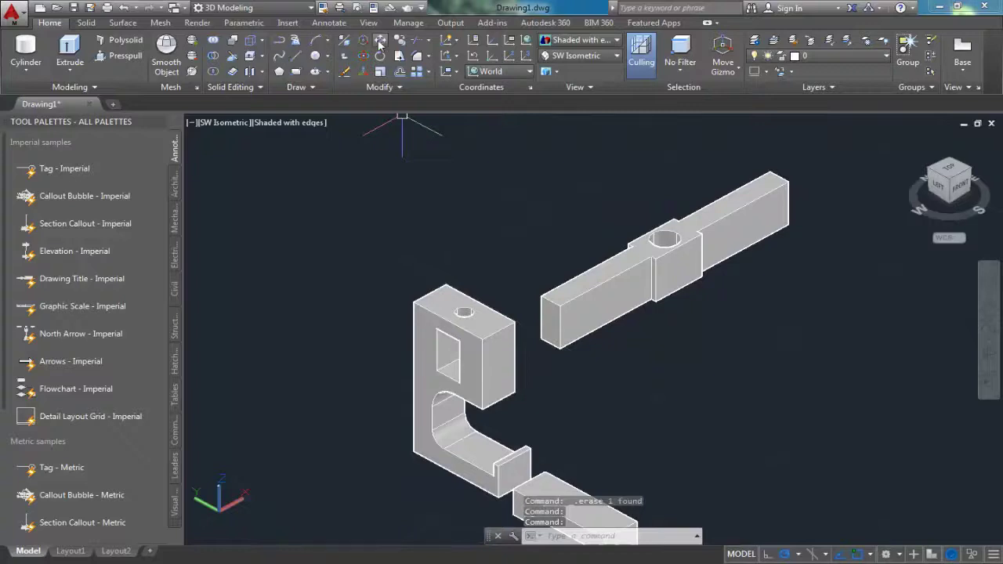
# Step: Move the long bar from its corner into the bracket's top opening
pyautogui.click(601, 290)
pyautogui.press('Return')
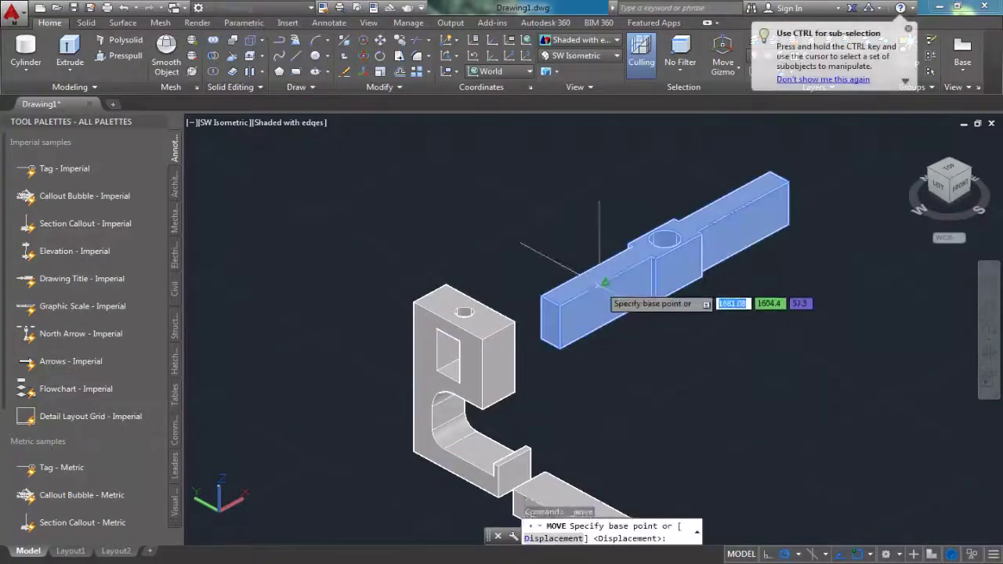
pyautogui.click(560, 345)
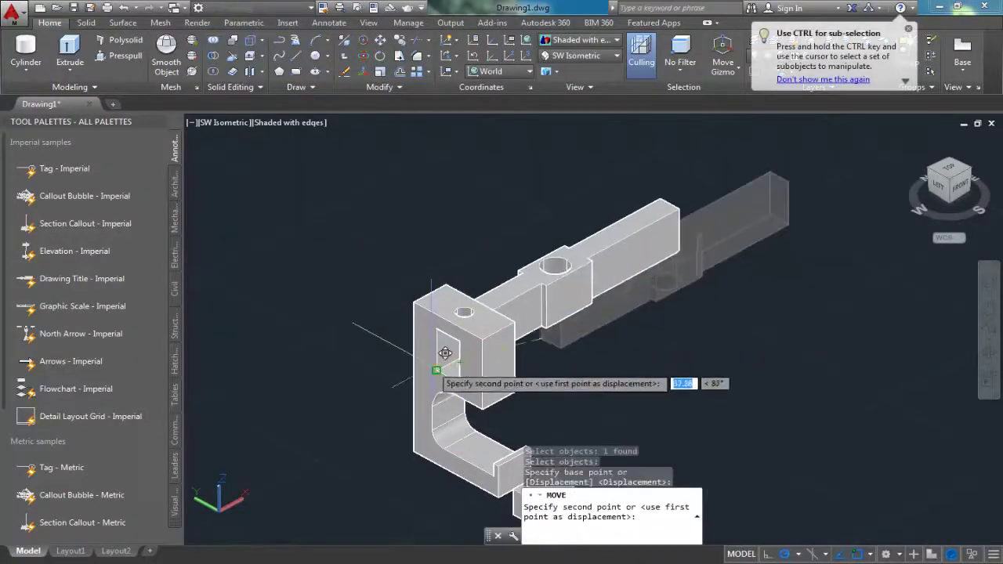
pyautogui.click(445, 353)
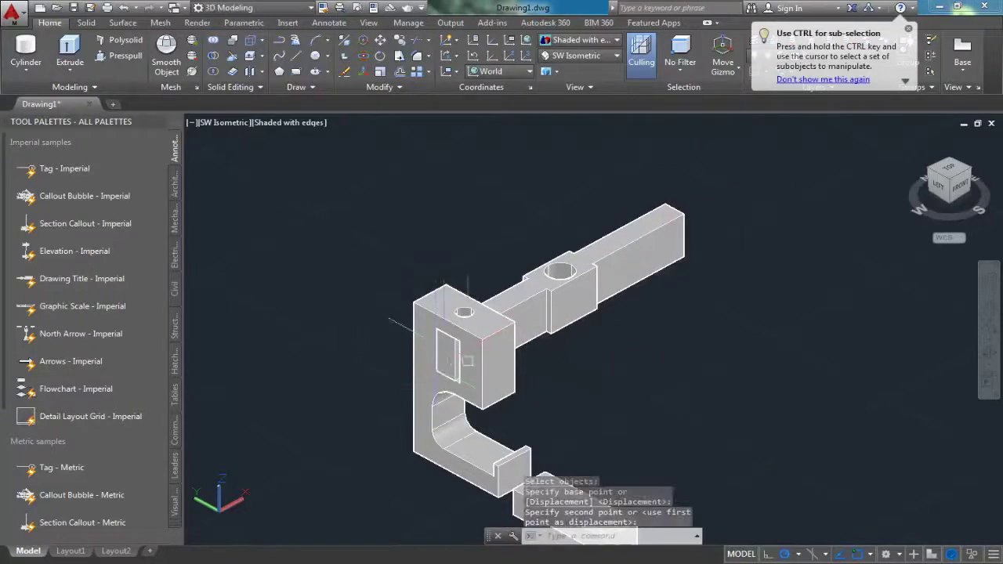
pyautogui.moveTo(565, 321); pyautogui.dragTo(616, 303, button='middle')
pyautogui.scroll(2, 494, 331)
pyautogui.scroll(2, 492, 331)
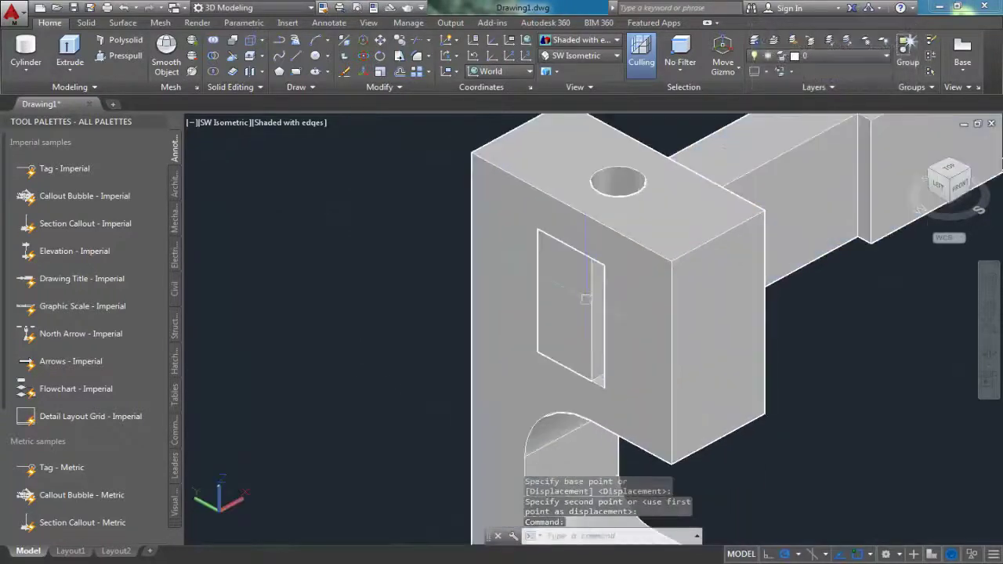
pyautogui.scroll(2, 491, 332)
pyautogui.moveTo(491, 332); pyautogui.dragTo(408, 355, button='middle')
# Step: Select the moved bar to check its fit, then frame the whole bar
pyautogui.click(423, 357)
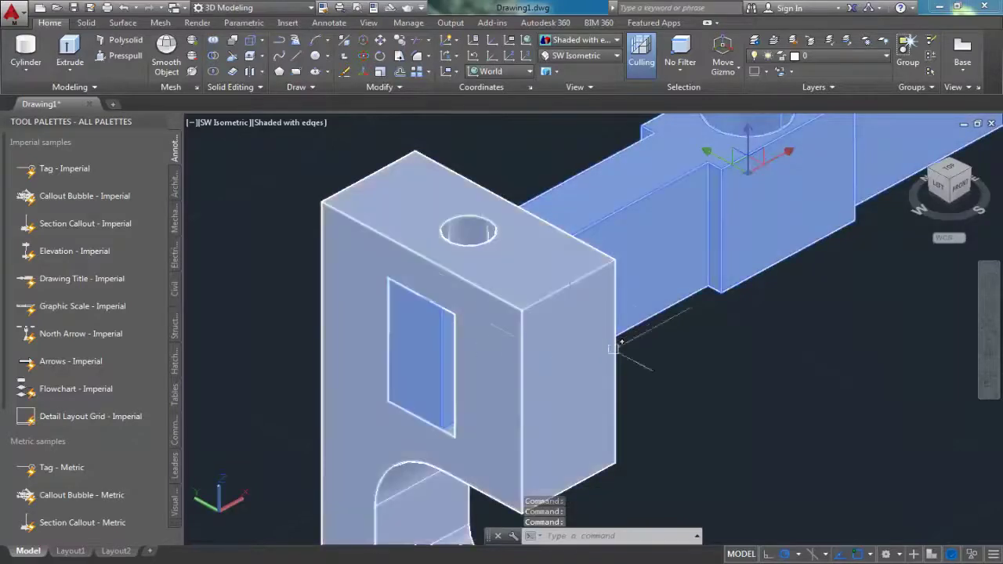
pyautogui.press('Escape')
pyautogui.scroll(-2, 600, 330)
pyautogui.moveTo(662, 377); pyautogui.dragTo(497, 379, button='middle')
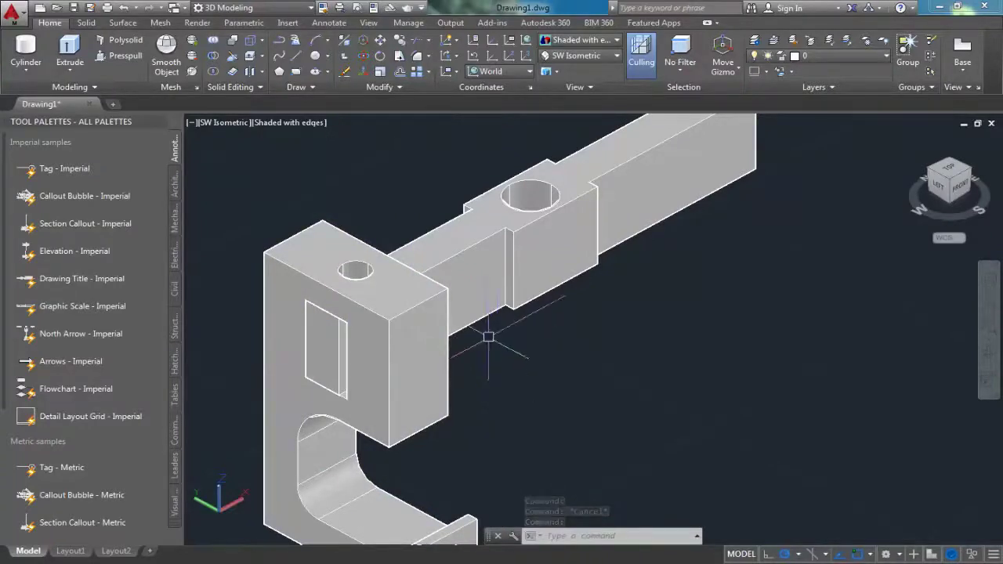
pyautogui.moveTo(488, 337); pyautogui.dragTo(550, 235, button='middle')
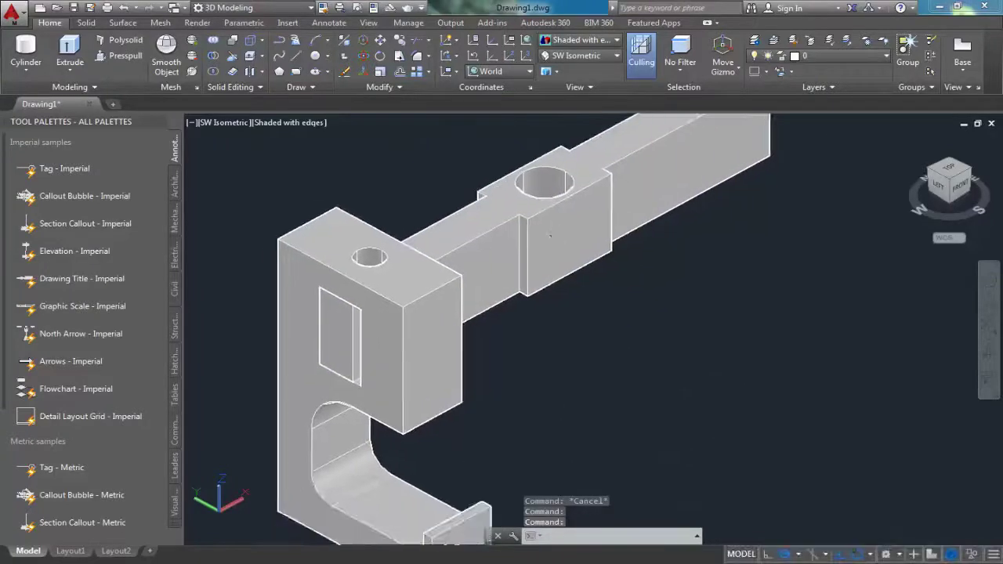
pyautogui.scroll(-5, 550, 235)
pyautogui.scroll(1, 515, 335)
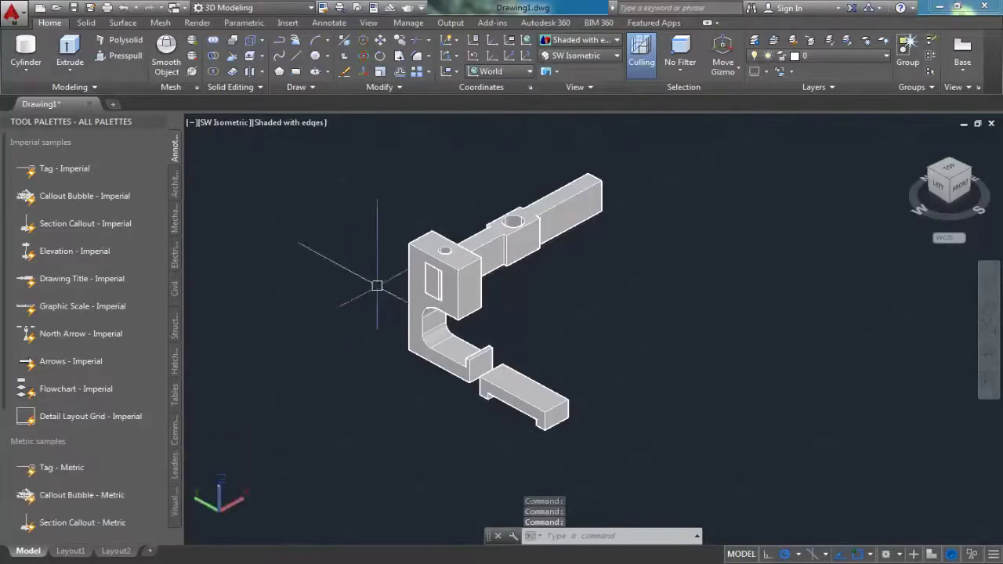
pyautogui.moveTo(395, 343); pyautogui.dragTo(394, 352, button='middle')
pyautogui.scroll(2, 492, 347)
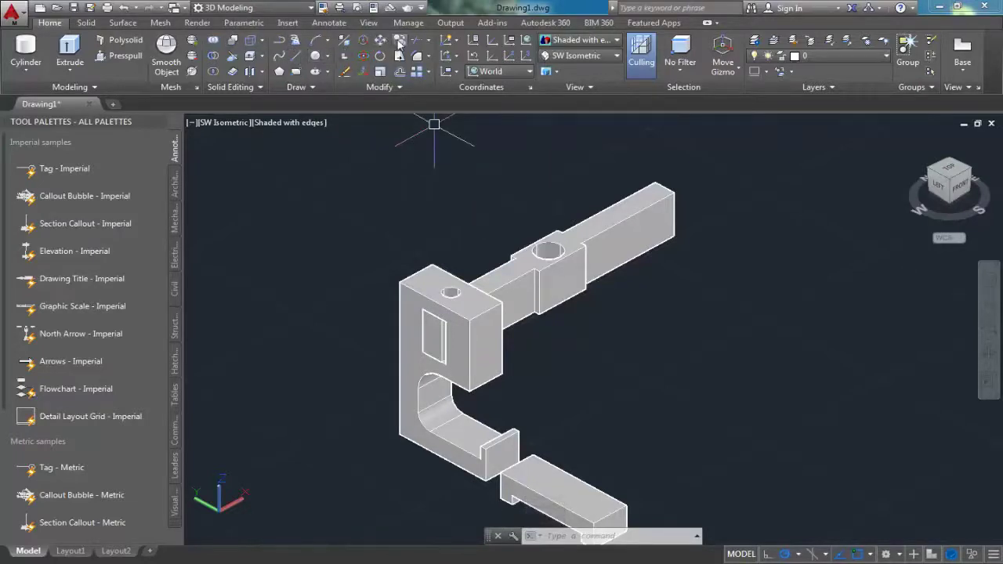
# Step: Start copying the bracket from its top corner, then cancel the copy
pyautogui.click(398, 43)
pyautogui.click(402, 282)
pyautogui.press('Return')
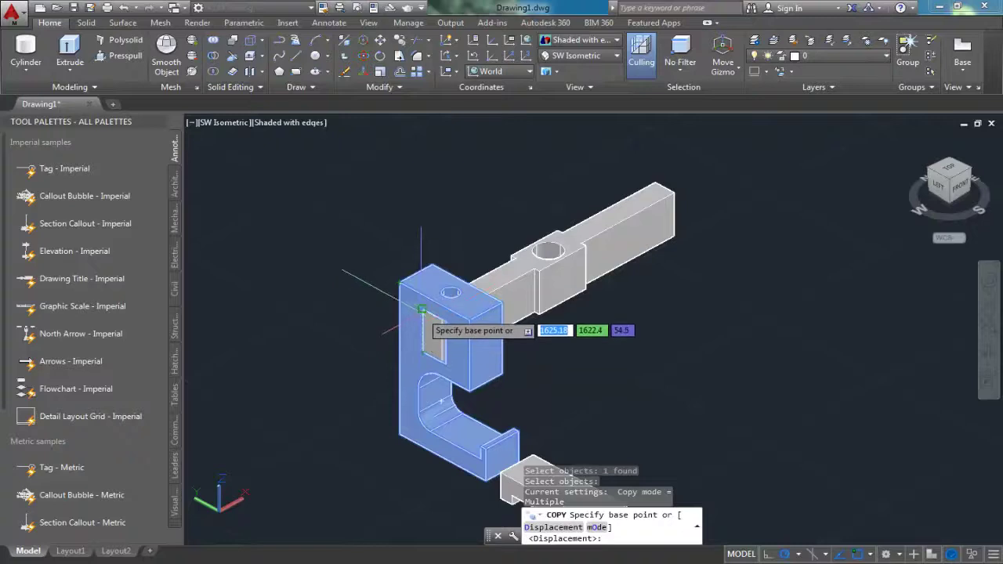
pyautogui.click(422, 309)
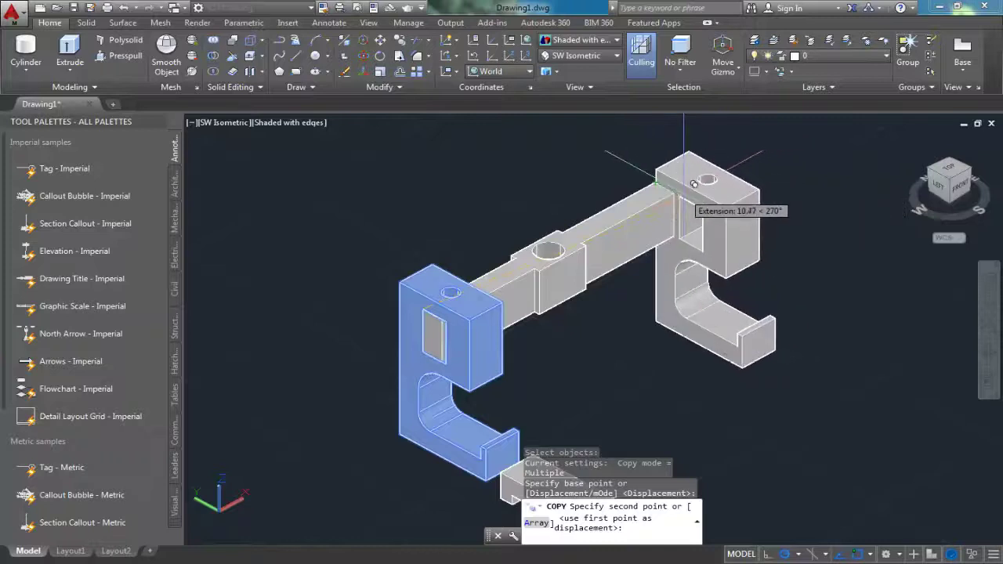
pyautogui.press('Escape')
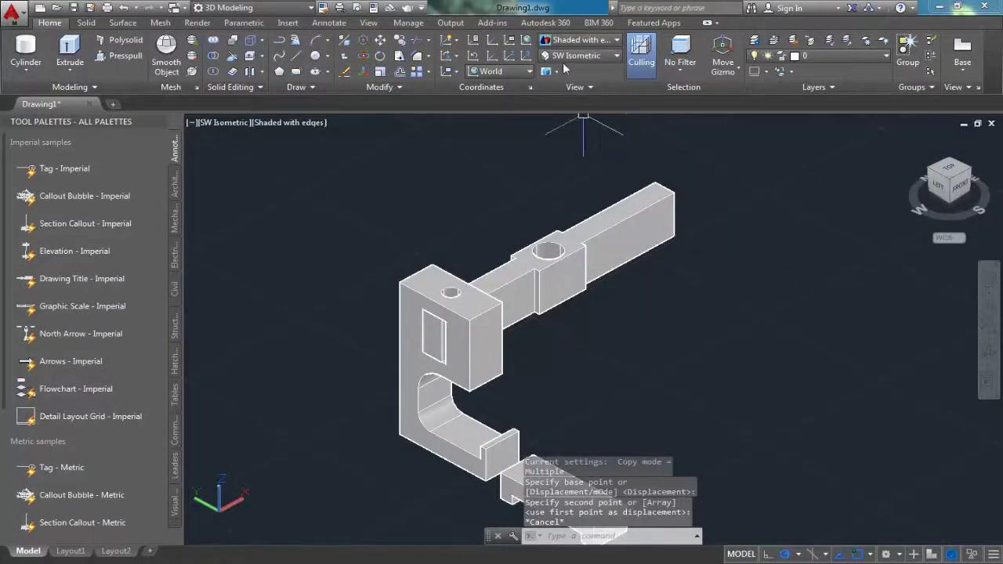
# Step: Switch the visual style to 2D Wireframe
pyautogui.click(563, 45)
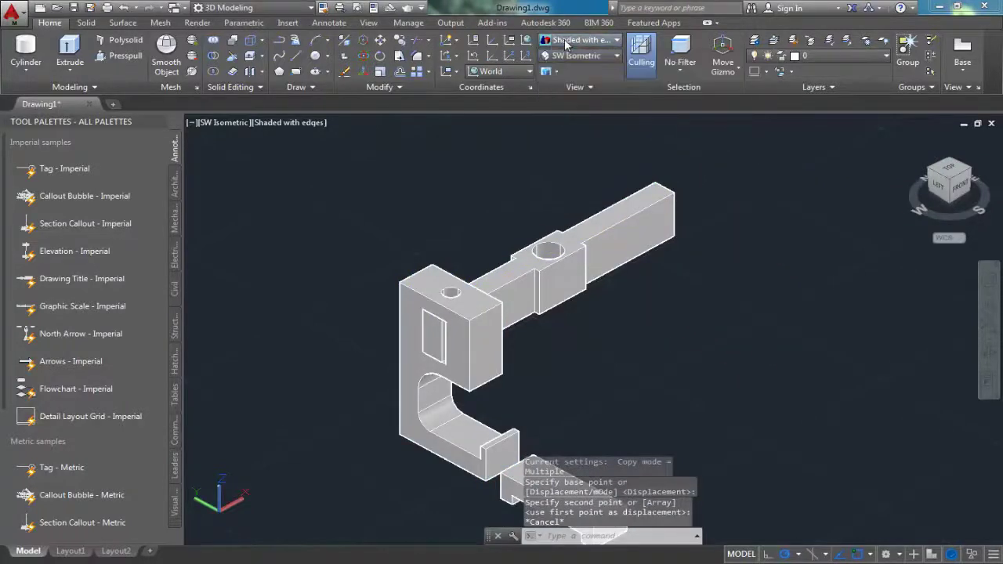
pyautogui.click(566, 64)
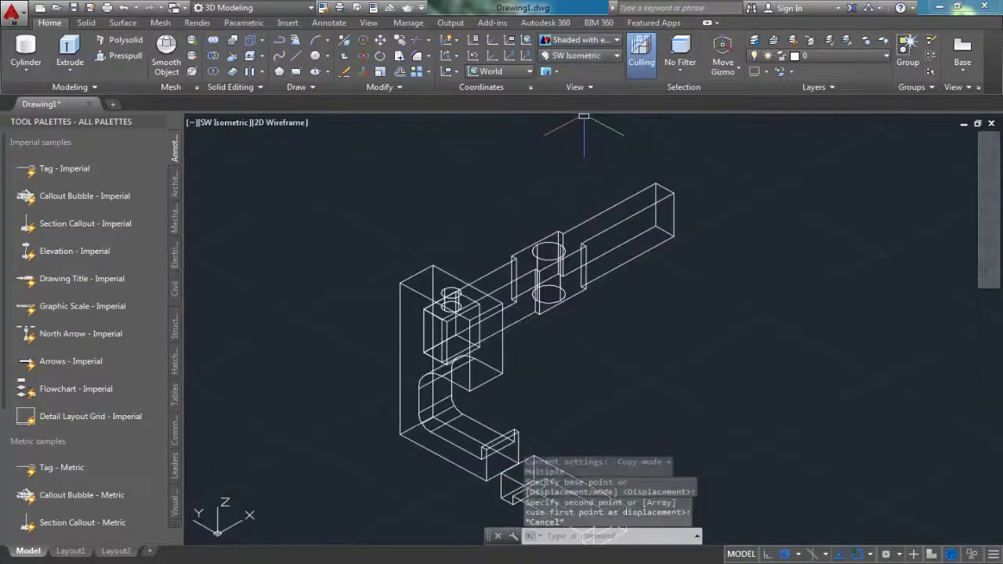
pyautogui.scroll(1, 582, 269)
pyautogui.scroll(1, 556, 321)
pyautogui.scroll(1, 531, 370)
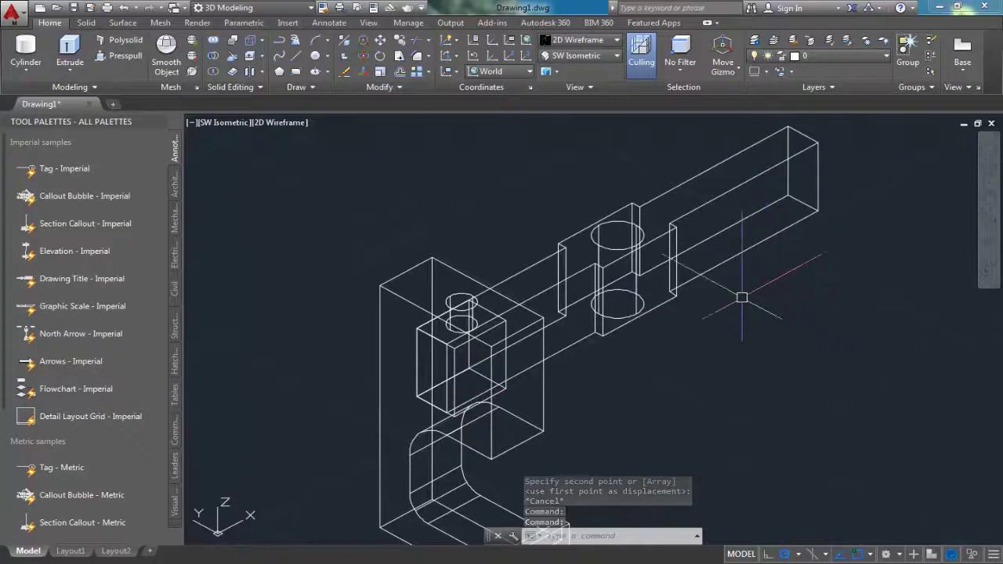
# Step: Copy the bracket to the far end of the bar
pyautogui.click(398, 40)
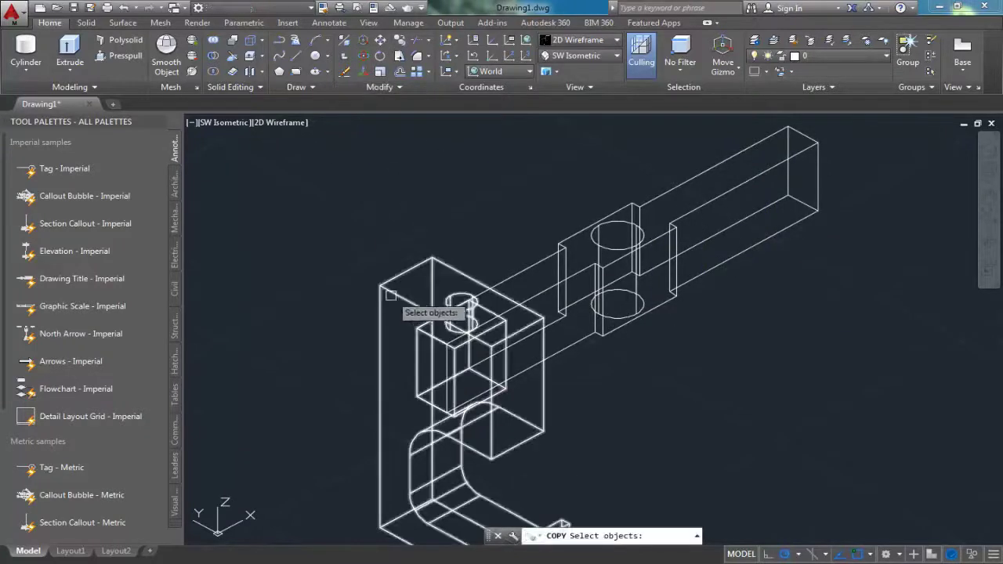
pyautogui.click(398, 304)
pyautogui.press('Return')
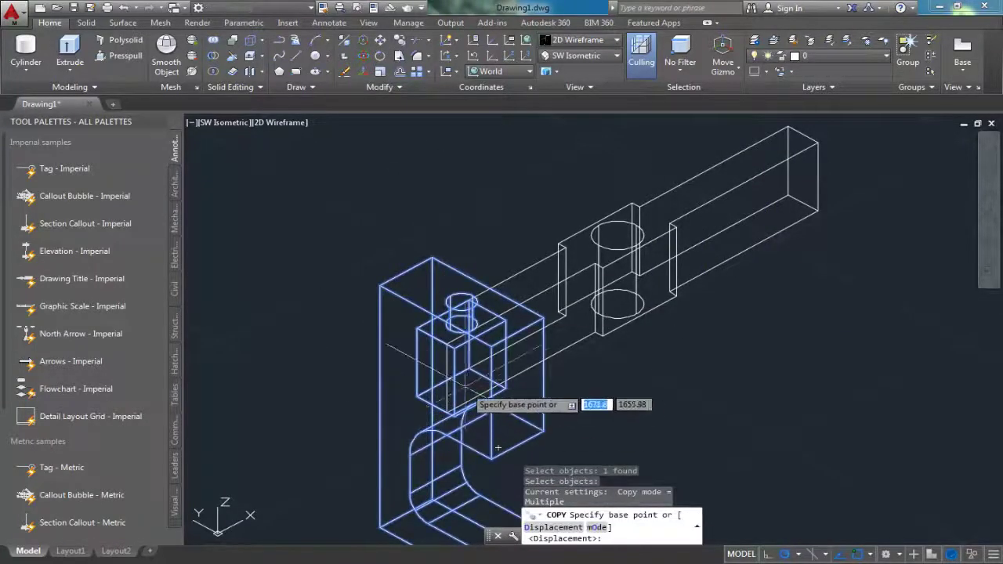
pyautogui.click(469, 369)
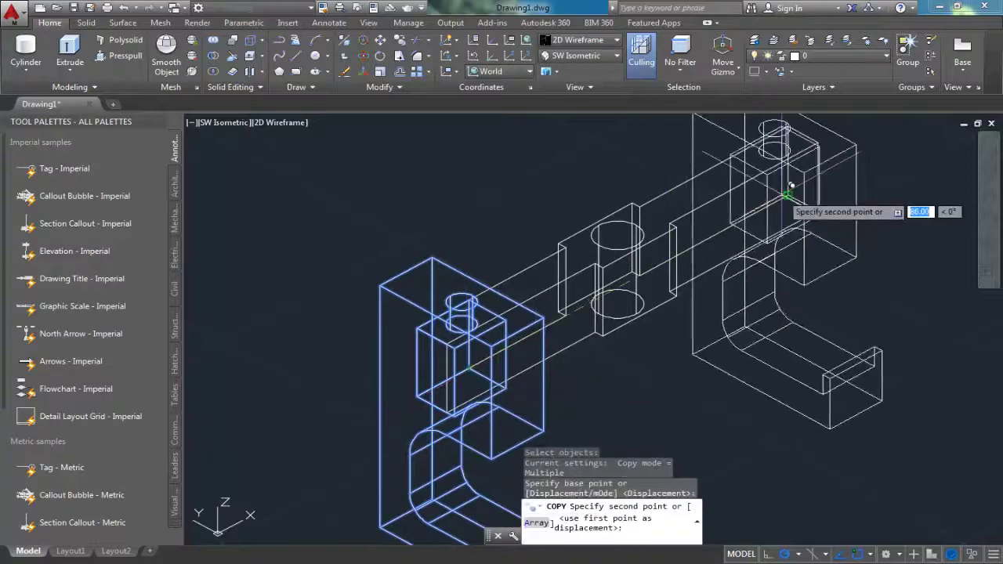
pyautogui.click(797, 186)
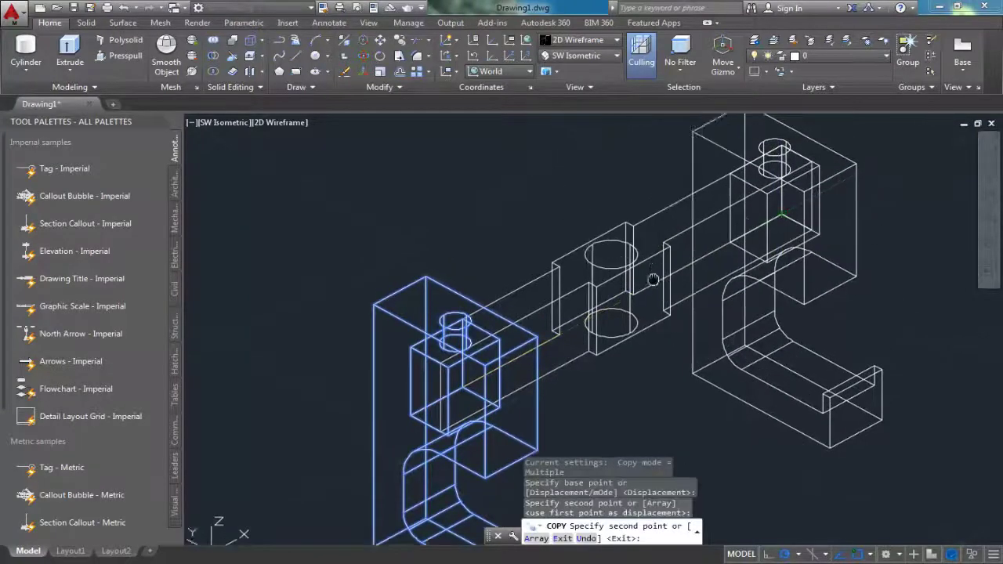
pyautogui.moveTo(720, 395); pyautogui.dragTo(709, 355, button='middle')
pyautogui.press('Escape')
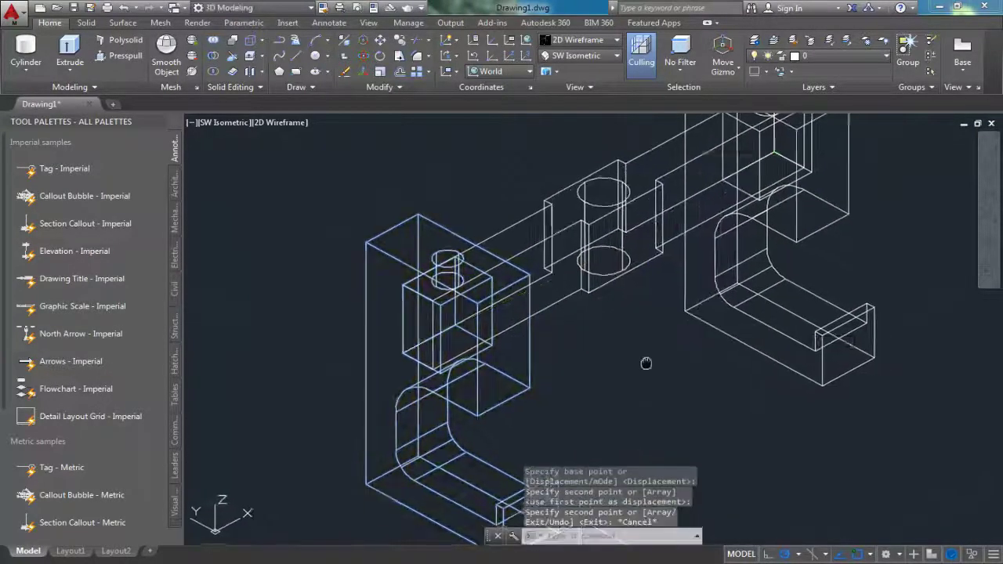
pyautogui.scroll(-5, 564, 313)
pyautogui.scroll(2, 526, 290)
pyautogui.scroll(1, 582, 369)
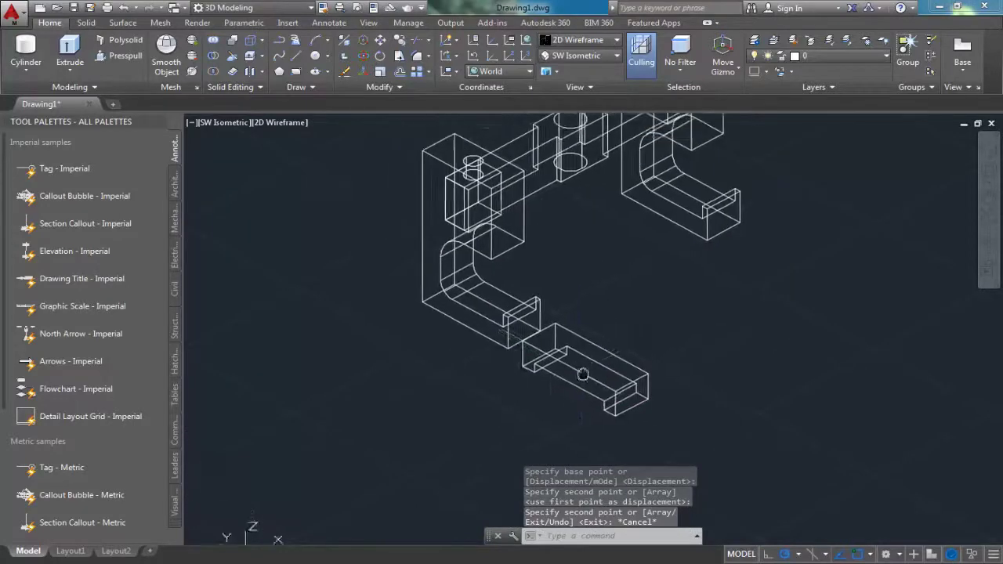
pyautogui.scroll(2, 575, 358)
pyautogui.scroll(1, 559, 323)
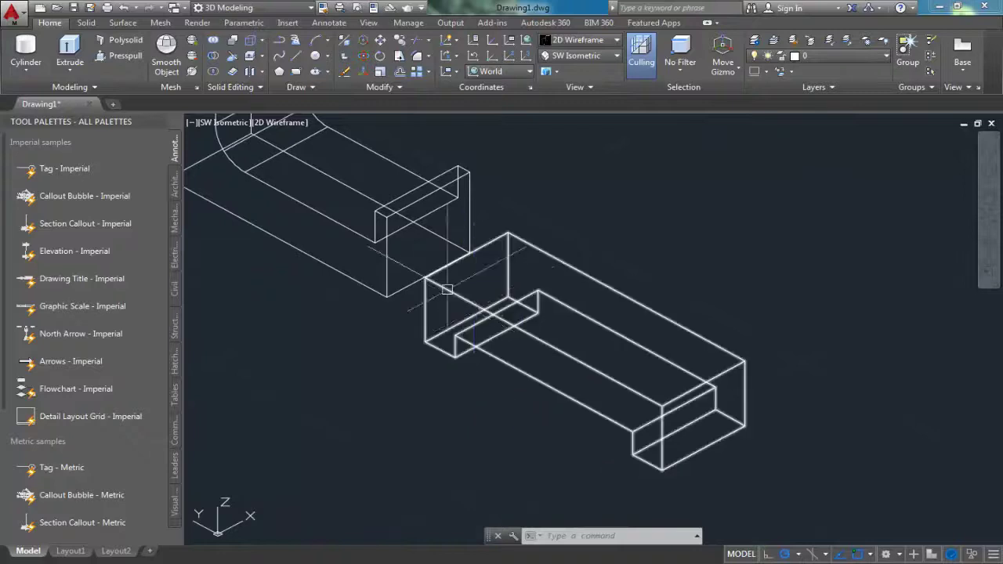
# Step: Draw a guide line across the foot piece starting from its corner
pyautogui.click(294, 57)
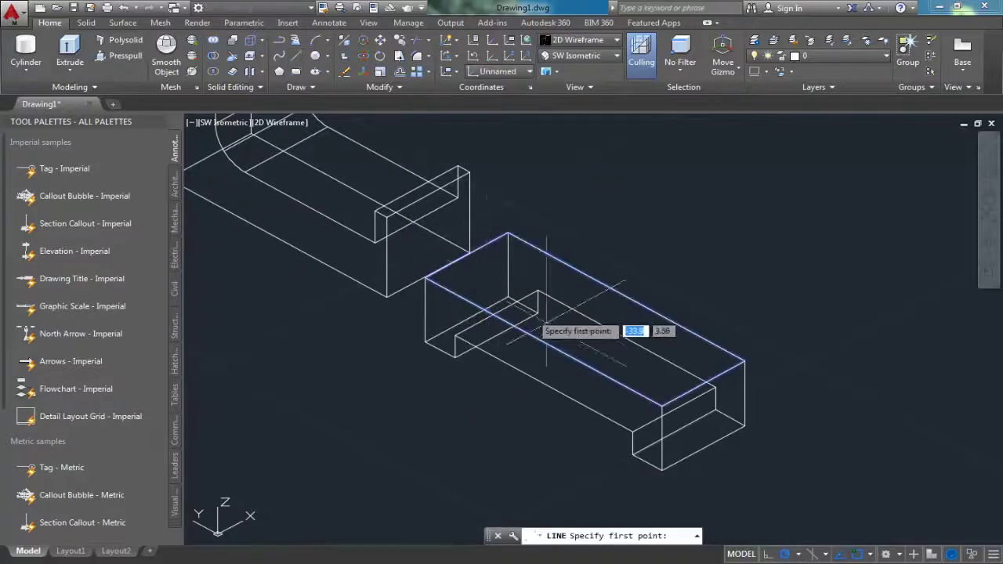
pyautogui.moveTo(517, 322); pyautogui.dragTo(605, 289, button='middle')
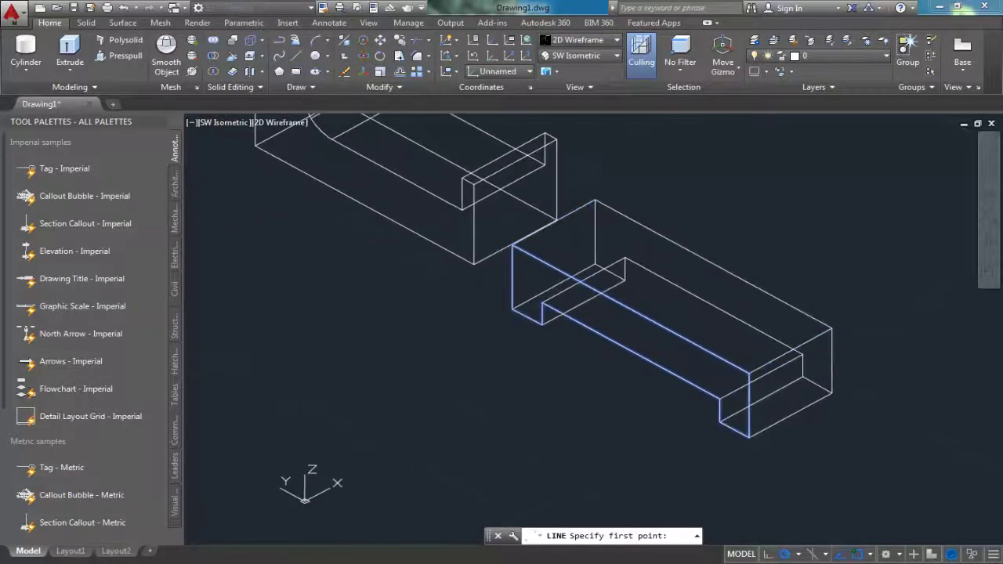
pyautogui.click(796, 352)
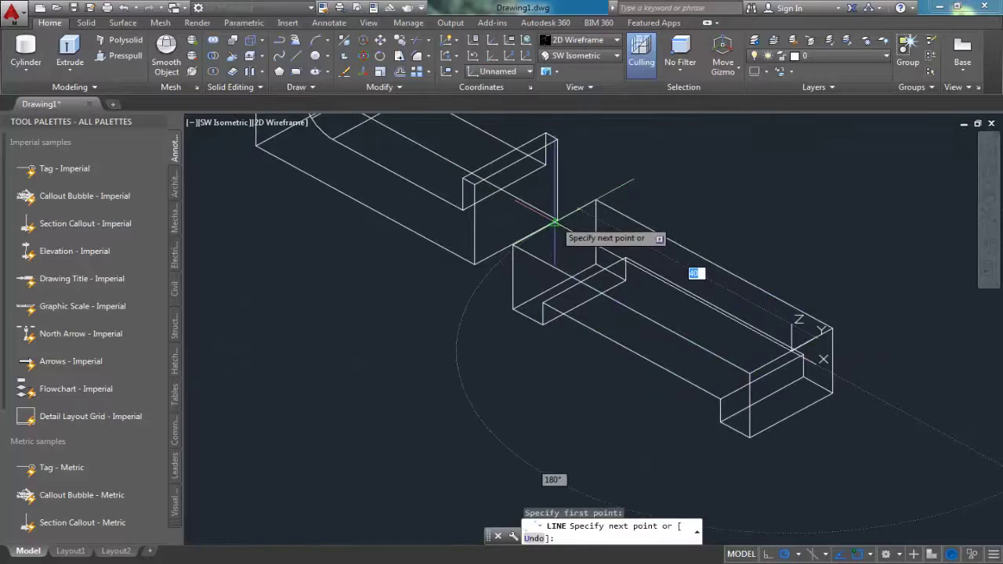
pyautogui.click(555, 225)
pyautogui.rightClick(697, 177)
pyautogui.click(703, 181)
# Step: Start a cylinder with its base centre on the foot piece's top face
pyautogui.moveTo(626, 284); pyautogui.dragTo(599, 304, button='middle')
pyautogui.click(26, 47)
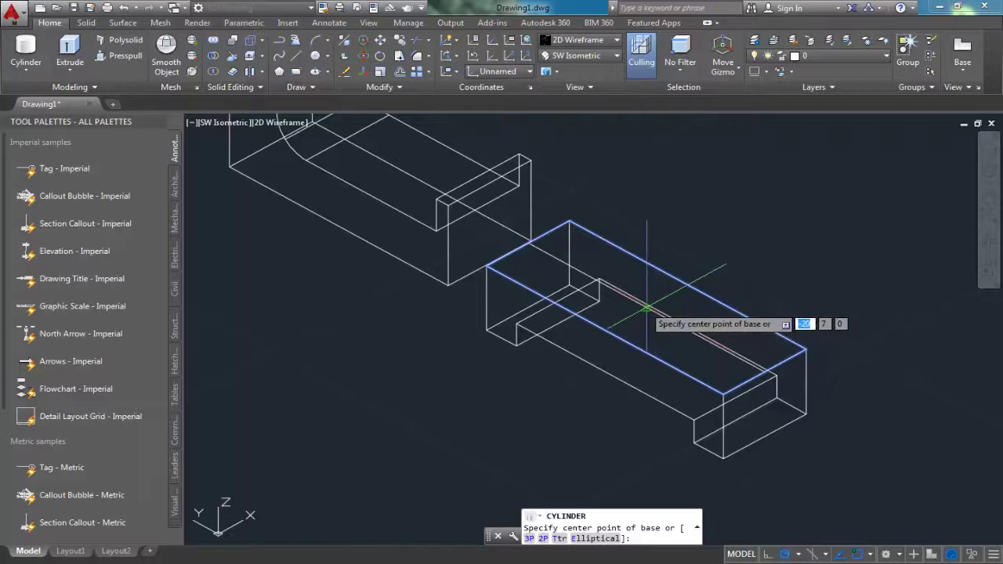
pyautogui.click(648, 310)
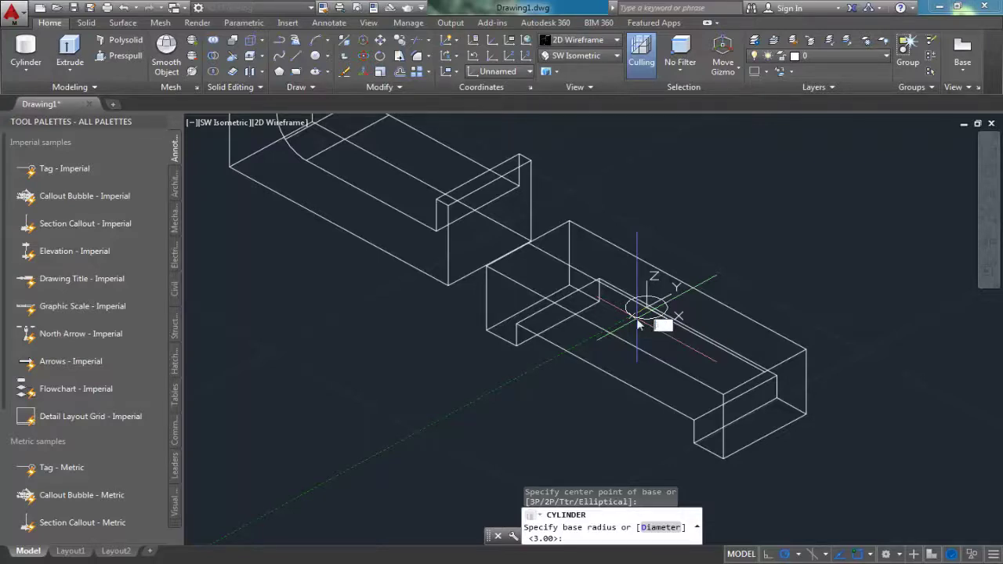
# Step: Complete the cylinder with radius 3 and height 3.5
pyautogui.press('BackSpace')
pyautogui.press('Return')
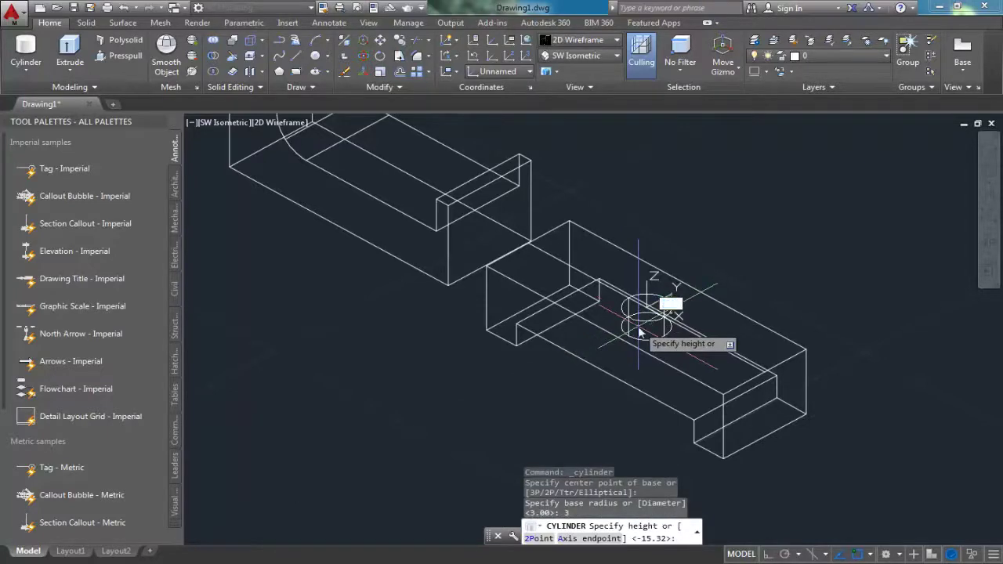
pyautogui.write('3.5')
pyautogui.press('Return')
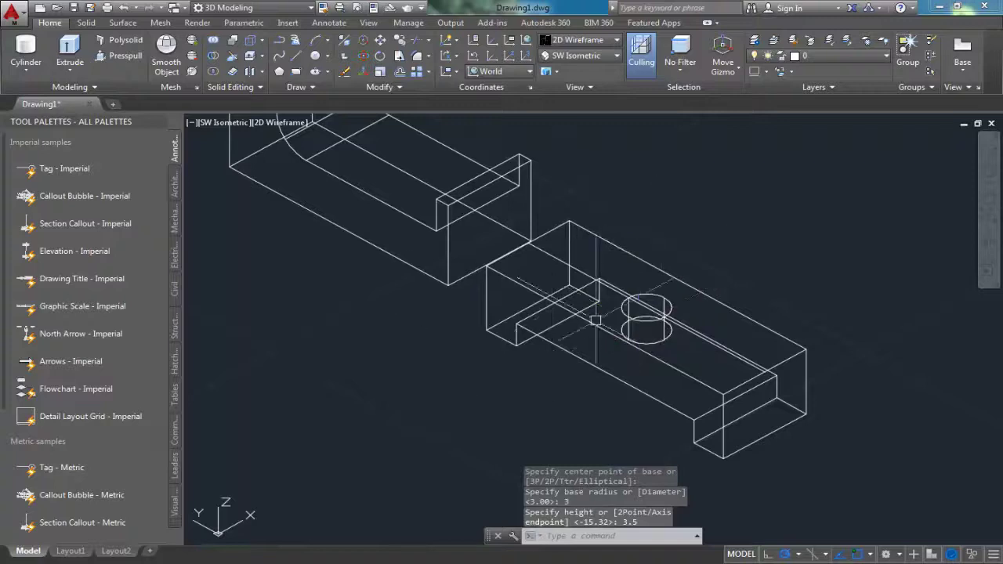
# Step: Subtract the cylinder from the lower box to cut the hole
pyautogui.click(216, 57)
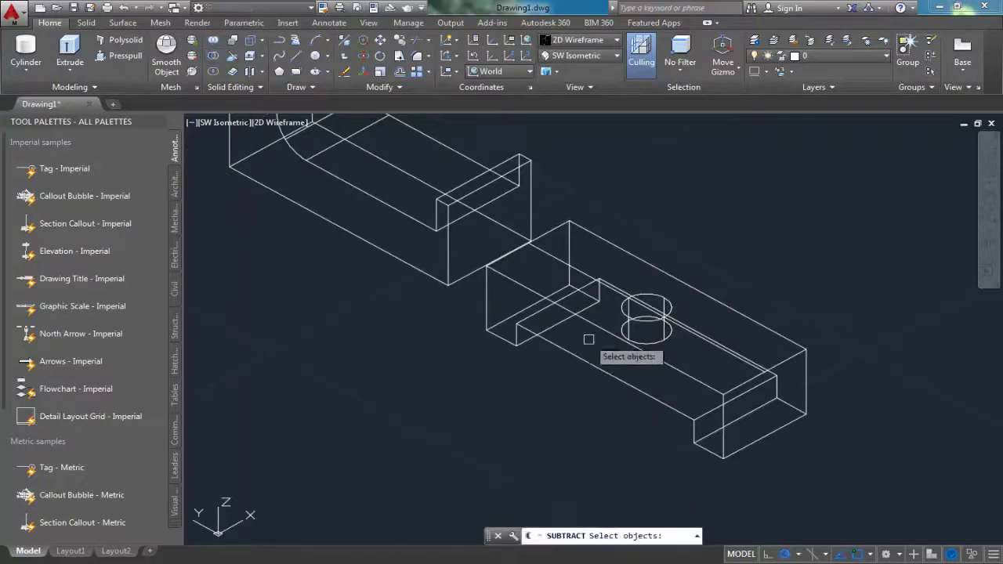
pyautogui.click(596, 317)
pyautogui.click(631, 318)
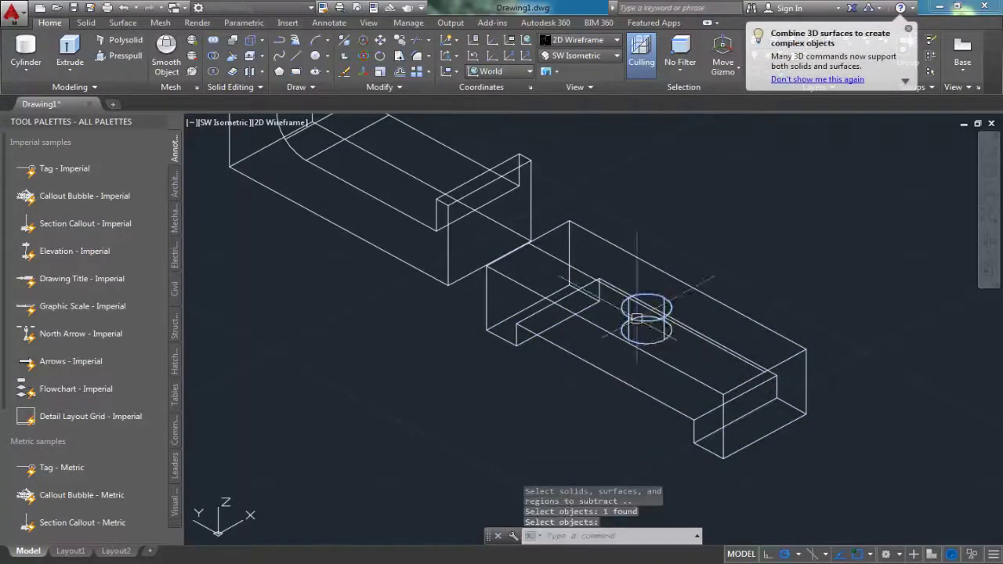
pyautogui.press('Return')
# Step: Delete the leftover line and pan and zoom to show the whole assembly
pyautogui.press('Delete')
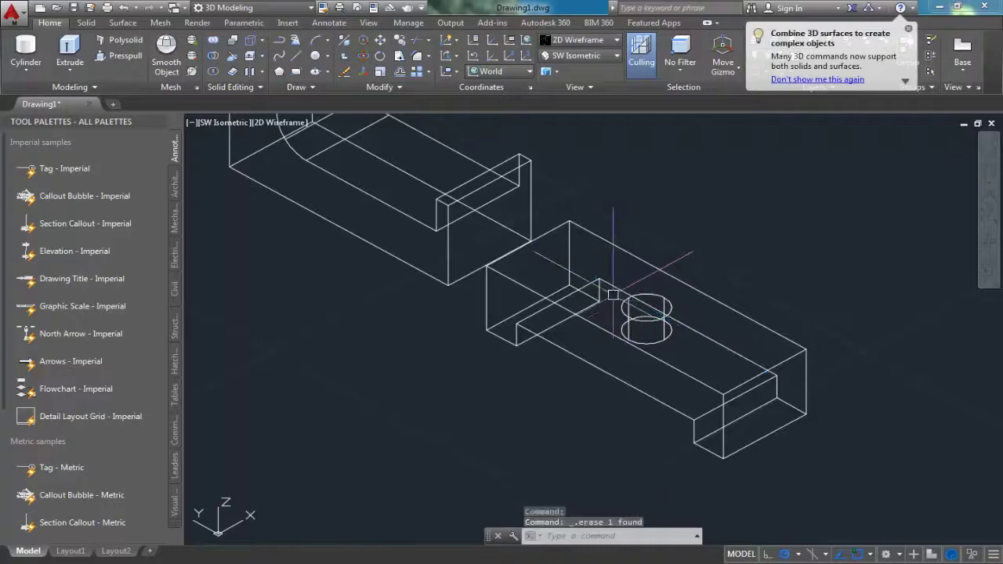
pyautogui.moveTo(628, 296)
pyautogui.mouseDown(button='middle')
pyautogui.moveTo(681, 391)
pyautogui.moveTo(565, 387)
pyautogui.mouseUp(button='middle')
pyautogui.scroll(-3, 681, 391)
pyautogui.scroll(3, 564, 386)
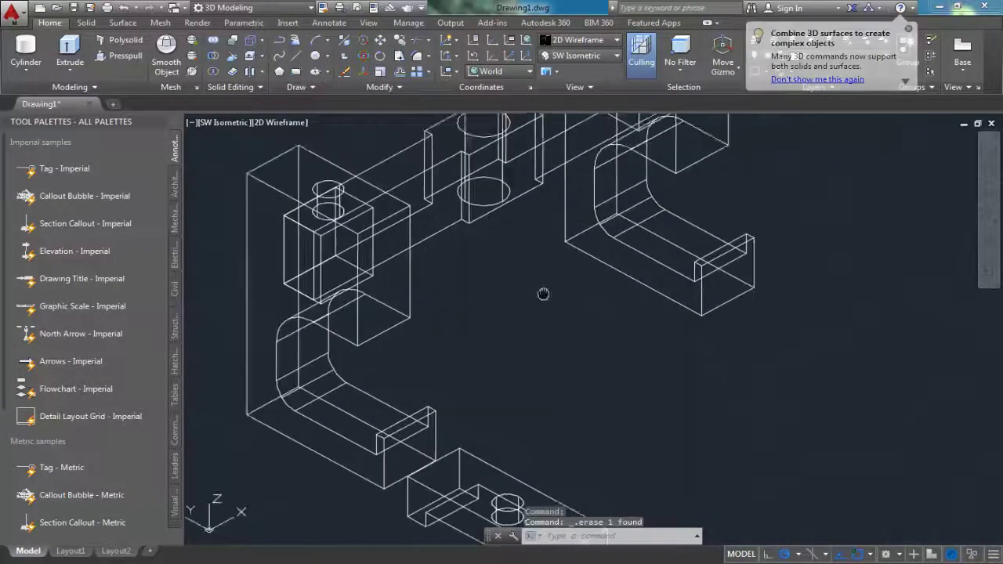
pyautogui.moveTo(600, 434); pyautogui.dragTo(597, 366, button='middle')
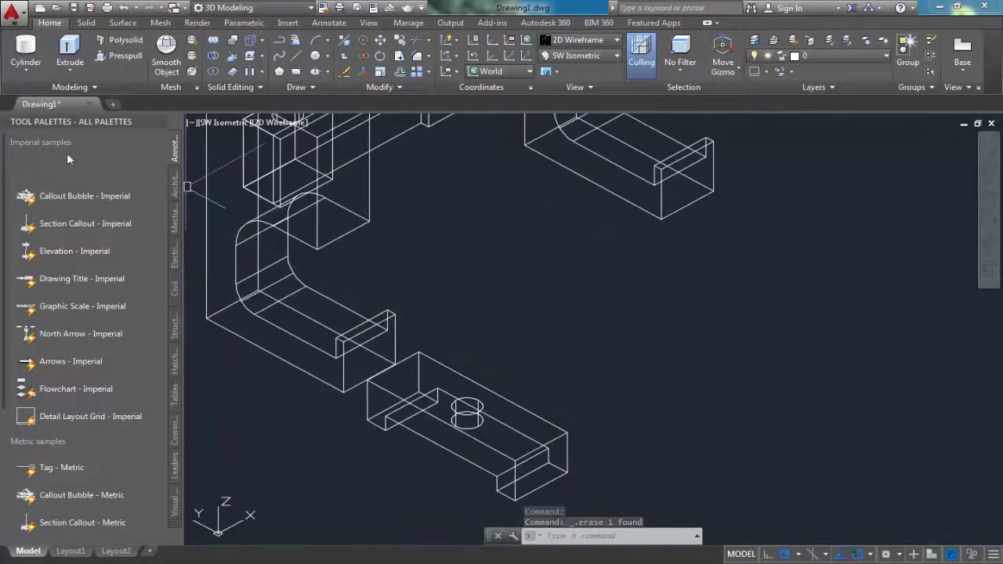
# Step: Draw a cylinder of radius 3 and height 5 in empty space
pyautogui.click(26, 51)
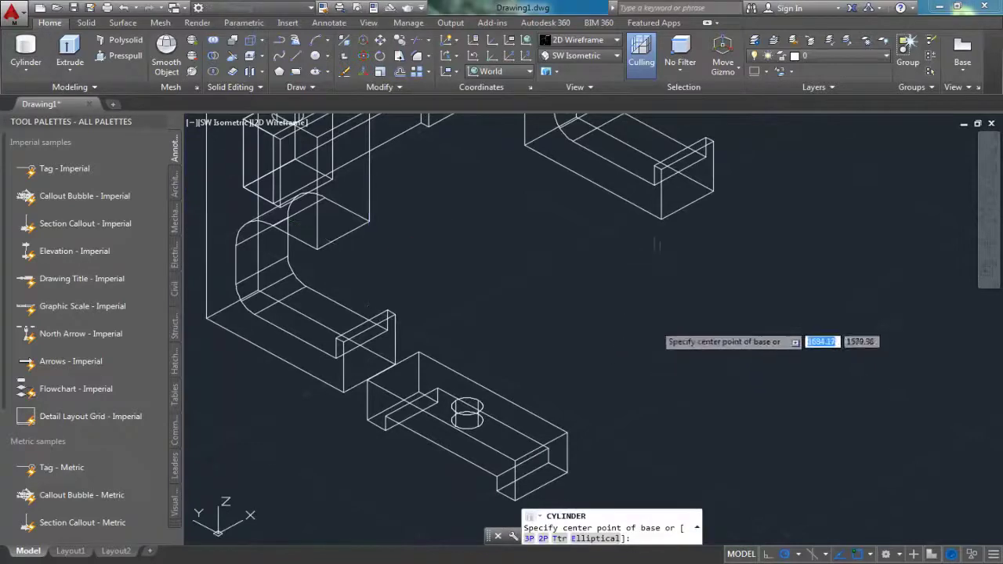
pyautogui.click(653, 324)
pyautogui.write('3')
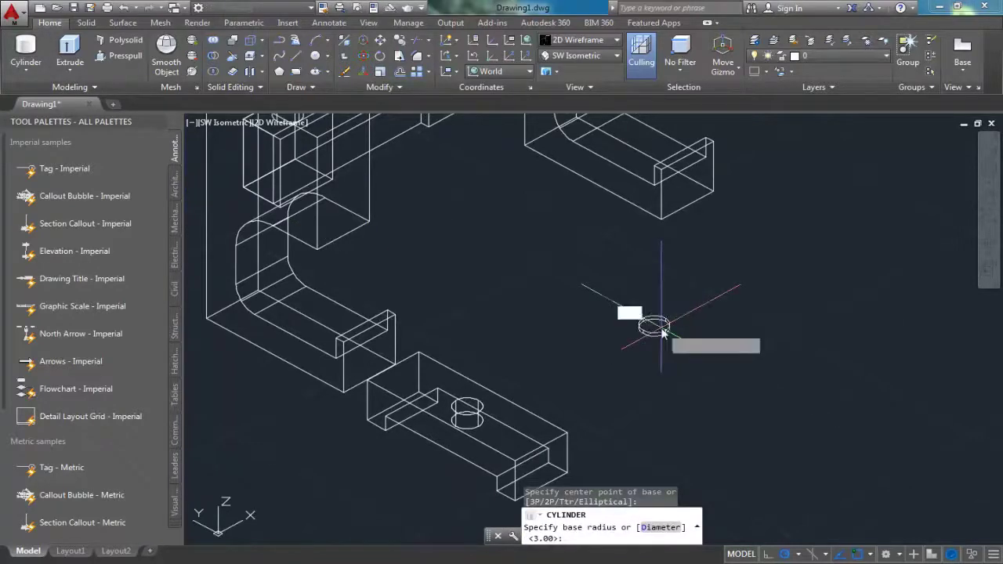
pyautogui.press('Return')
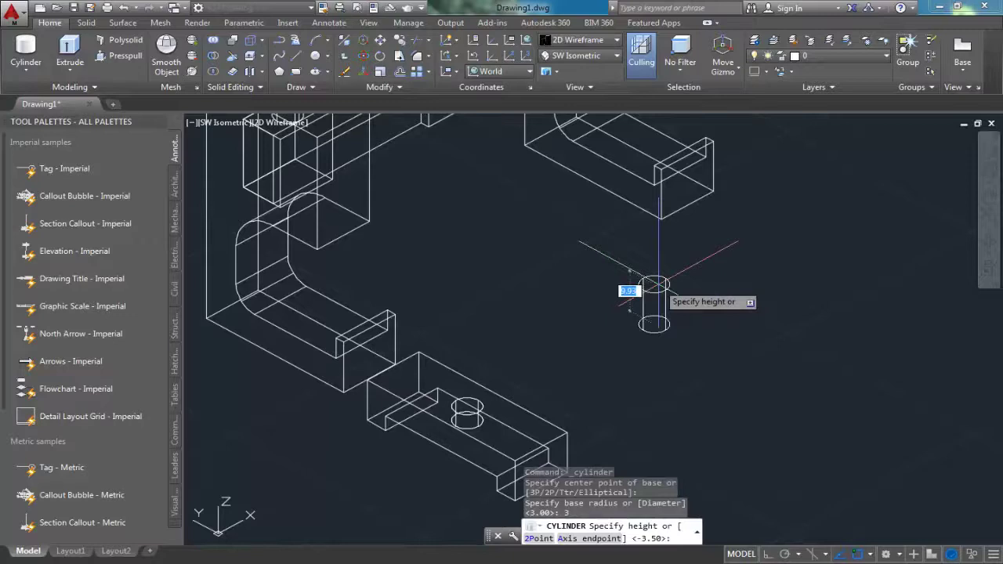
pyautogui.write('5')
pyautogui.press('Return')
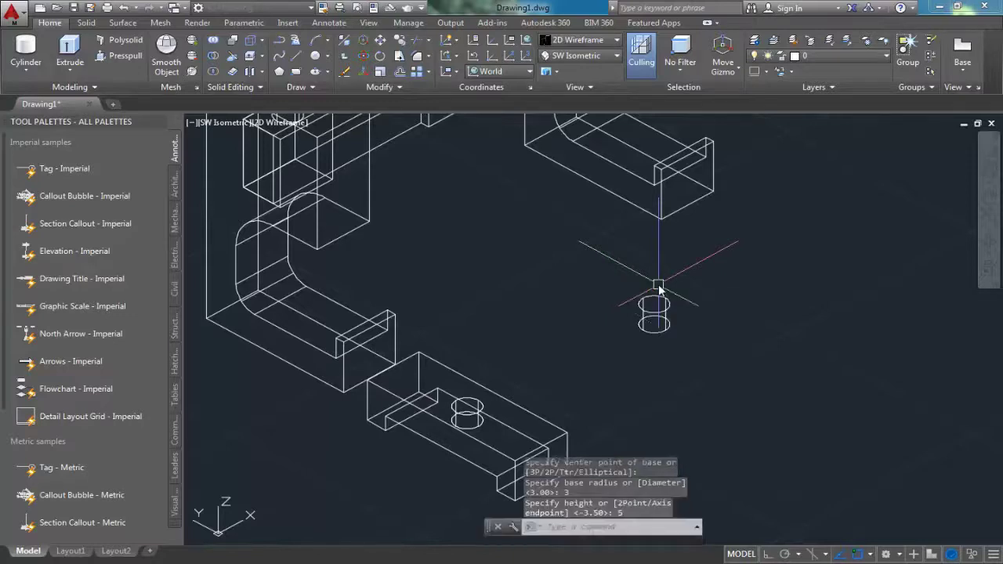
pyautogui.moveTo(595, 323); pyautogui.dragTo(572, 349, button='middle')
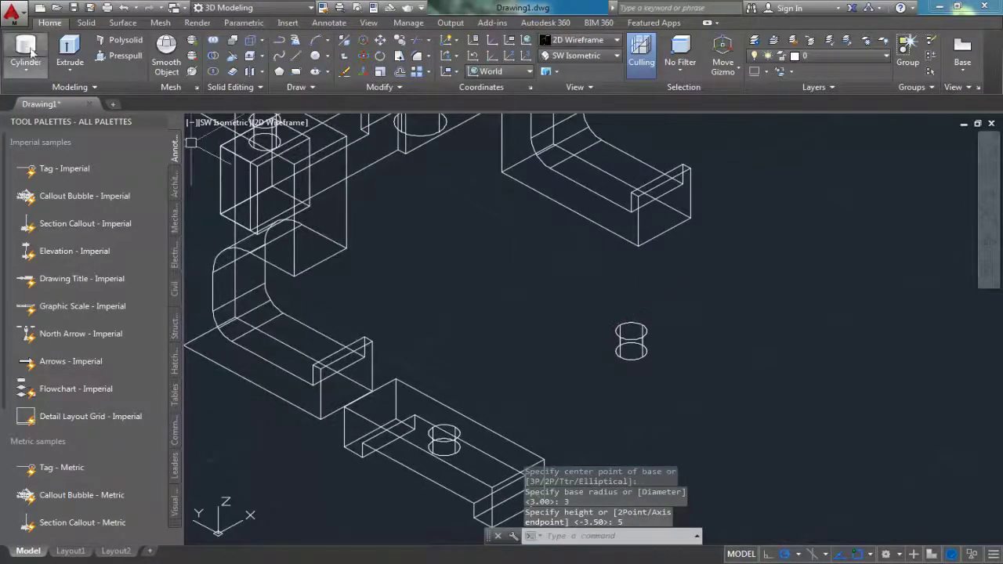
# Step: Add a radius-5, 48-tall cylinder centred on top of the small cylinder
pyautogui.click(26, 51)
pyautogui.click(631, 330)
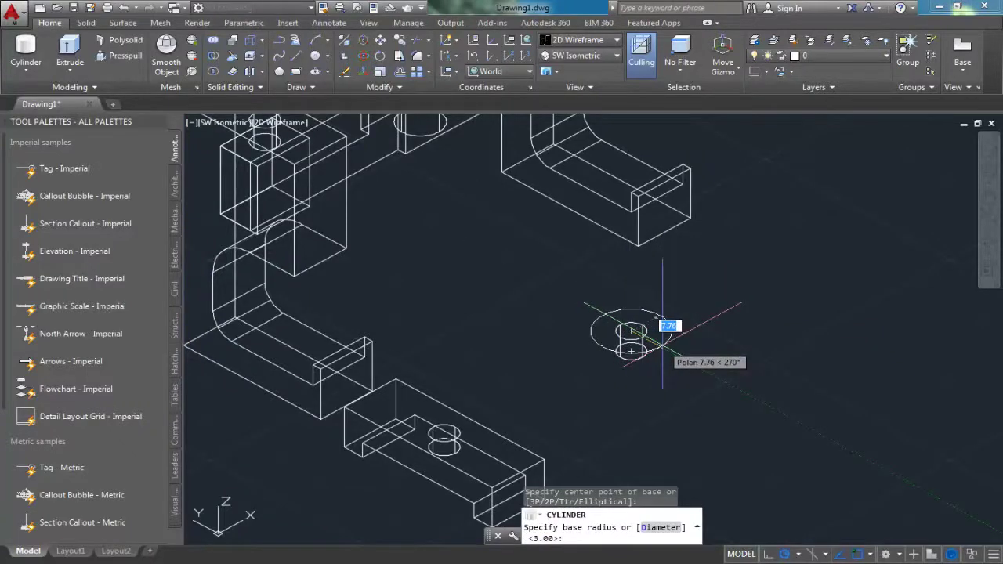
pyautogui.press('Return')
pyautogui.write('48')
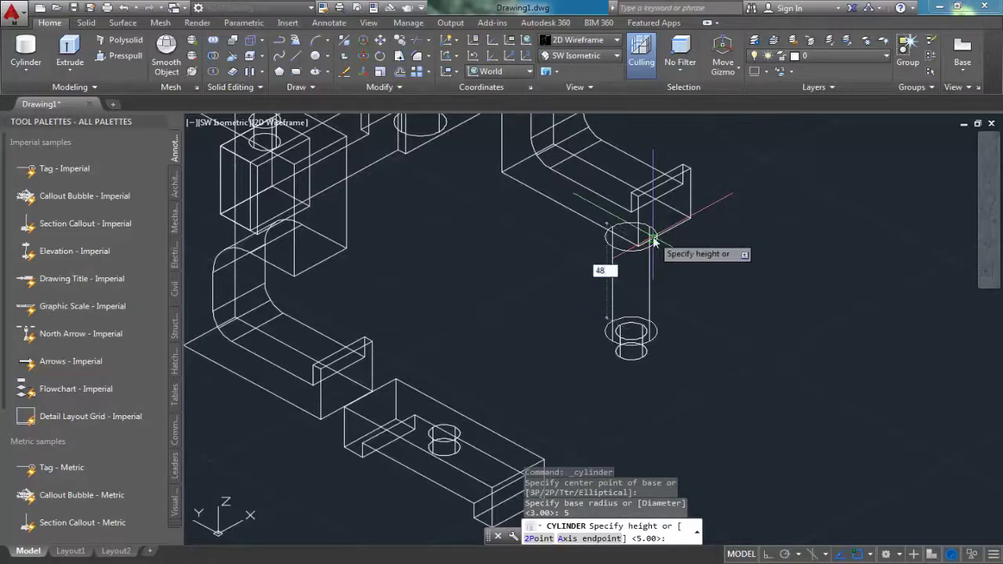
pyautogui.press('Return')
pyautogui.moveTo(589, 269); pyautogui.dragTo(582, 347, button='middle')
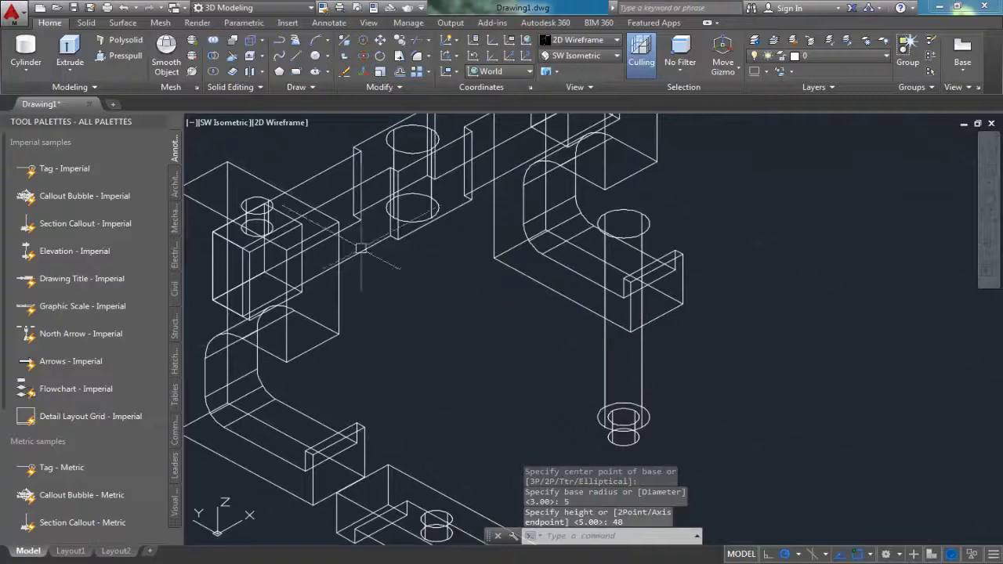
# Step: Union the tall radius-5 cylinder with the small radius-3 cylinder
pyautogui.click(213, 41)
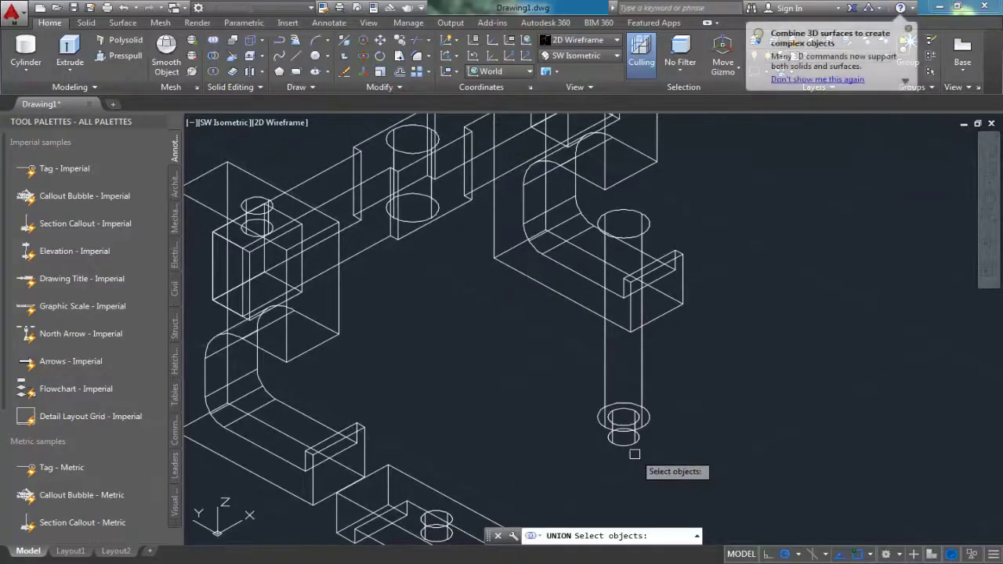
pyautogui.click(639, 427)
pyautogui.click(623, 430)
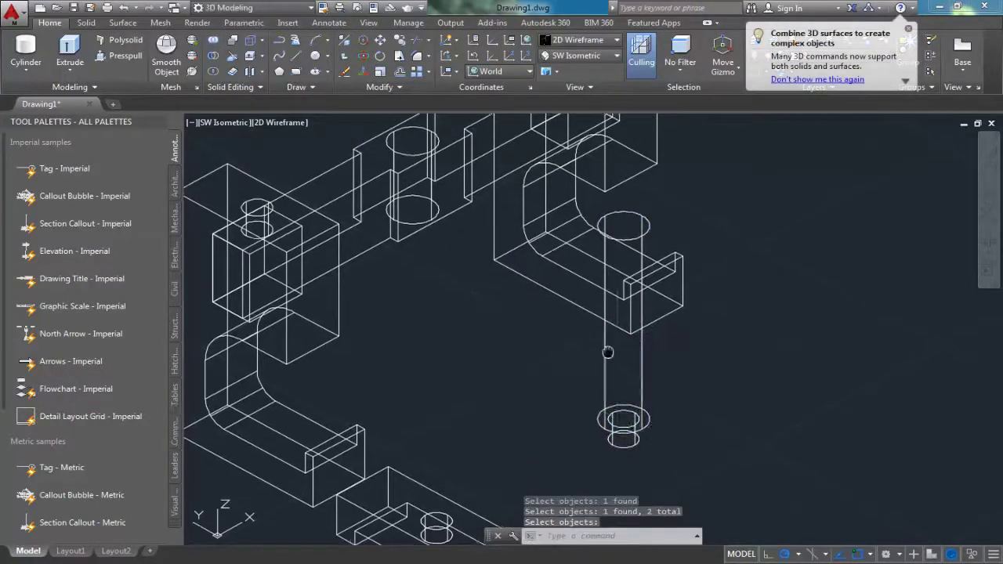
pyautogui.moveTo(665, 184); pyautogui.dragTo(628, 182, button='middle')
pyautogui.press('Return')
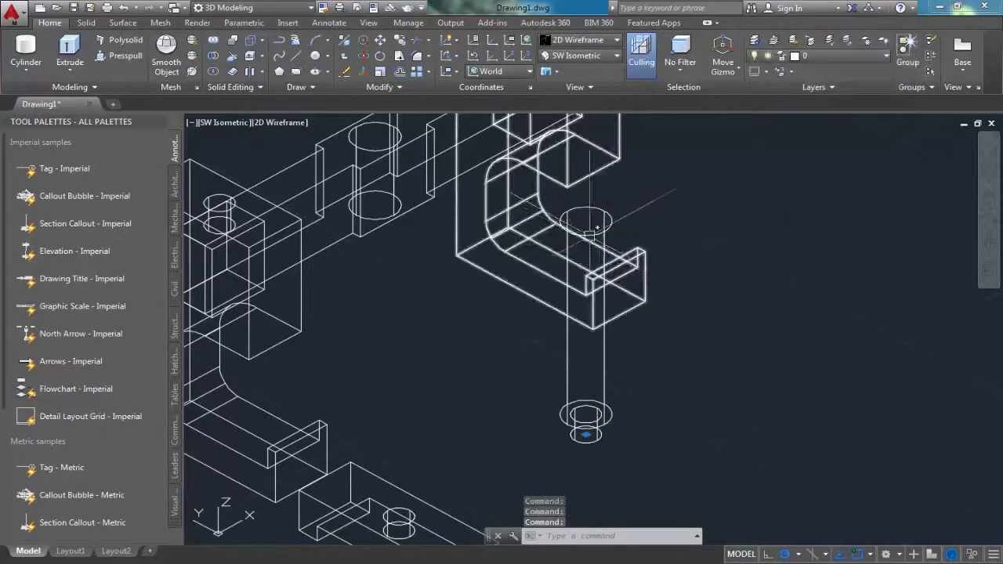
# Step: Clear the selection and try a grip stretch on the shaft, then cancel it
pyautogui.press('Escape')
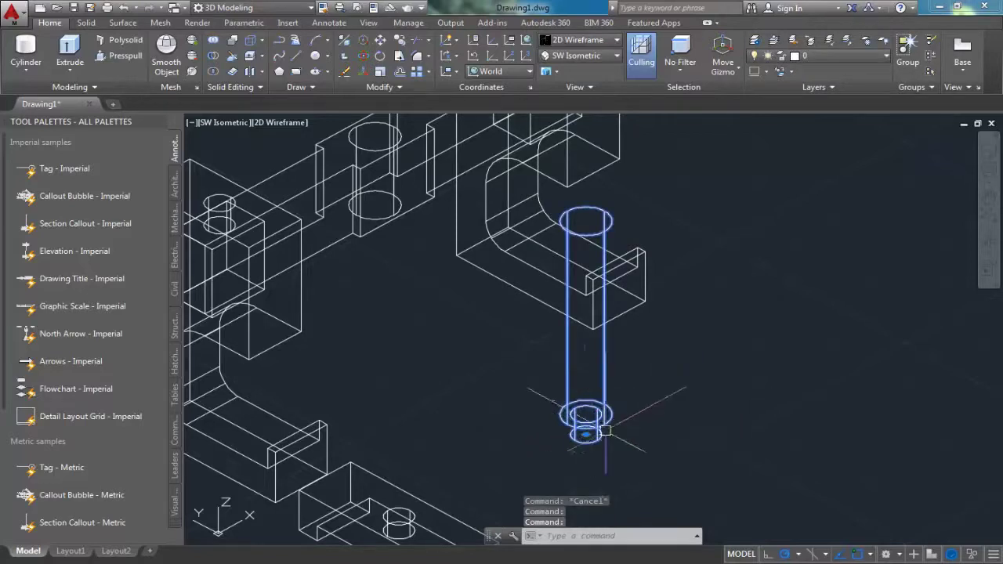
pyautogui.click(585, 433)
pyautogui.moveTo(764, 396)
pyautogui.mouseDown(button='middle')
pyautogui.moveTo(642, 405)
pyautogui.moveTo(600, 381)
pyautogui.mouseUp(button='middle')
pyautogui.press('Escape')
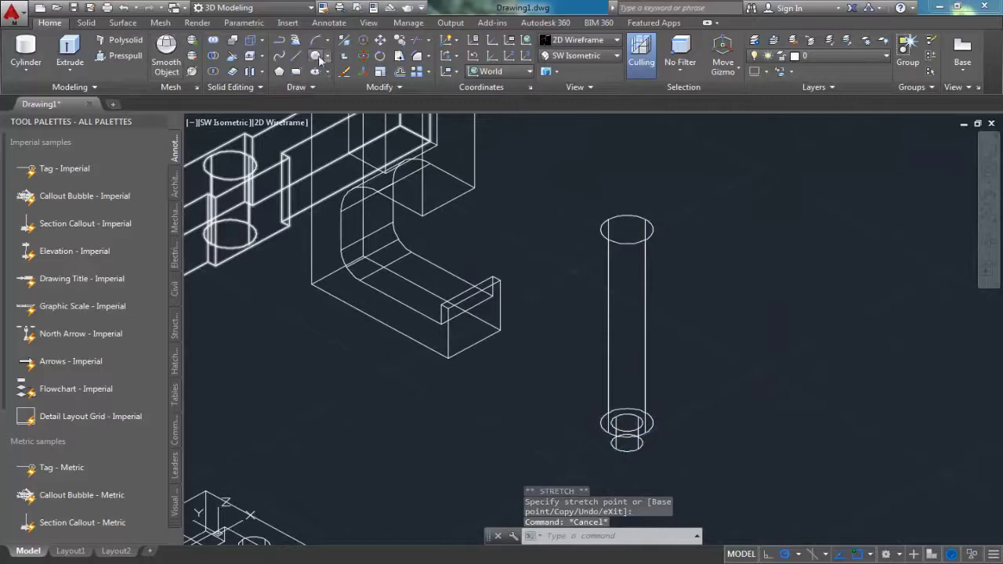
# Step: Draw a six-sided inscribed hexagon centred on the shaft's top
pyautogui.click(281, 70)
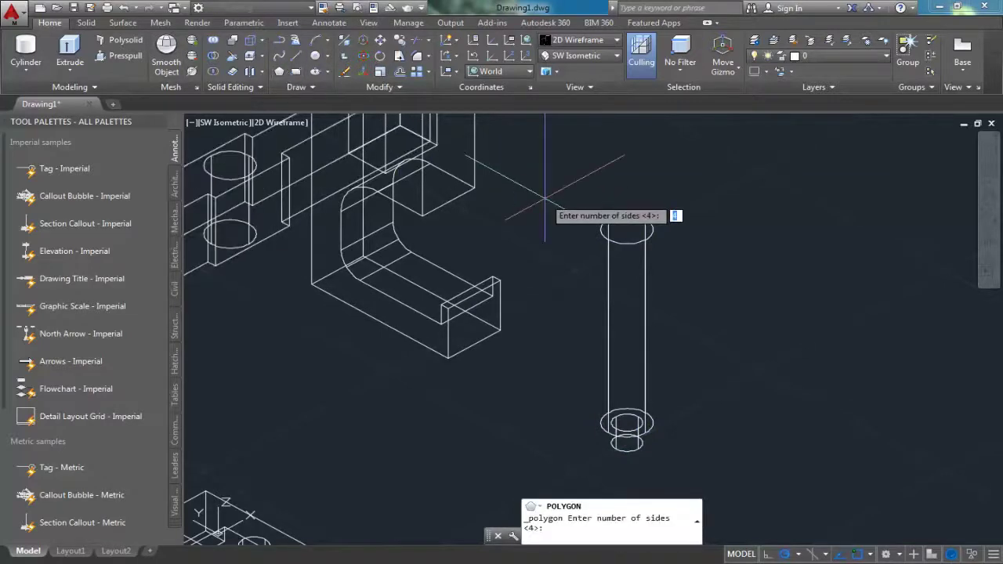
pyautogui.press('Return')
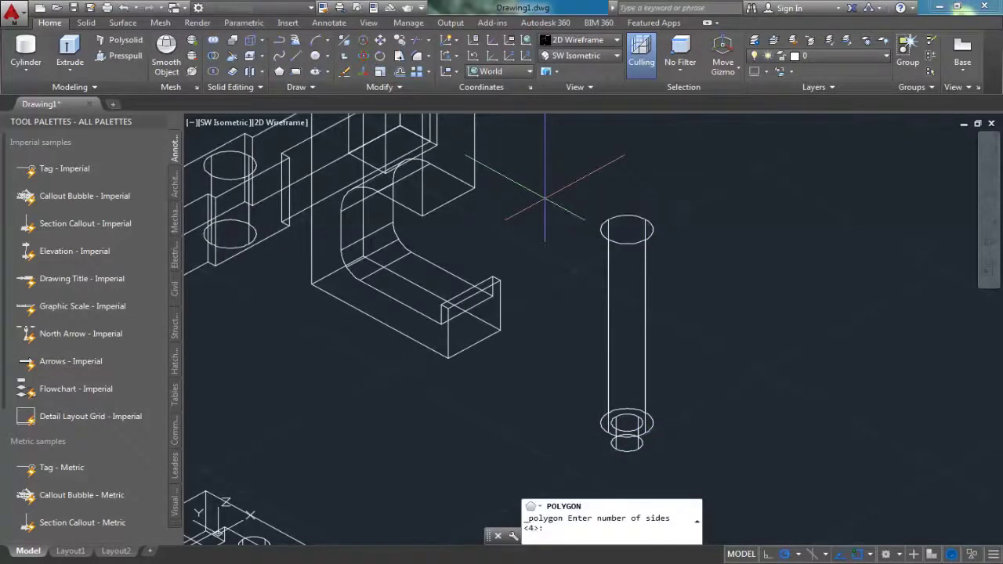
pyautogui.click(627, 229)
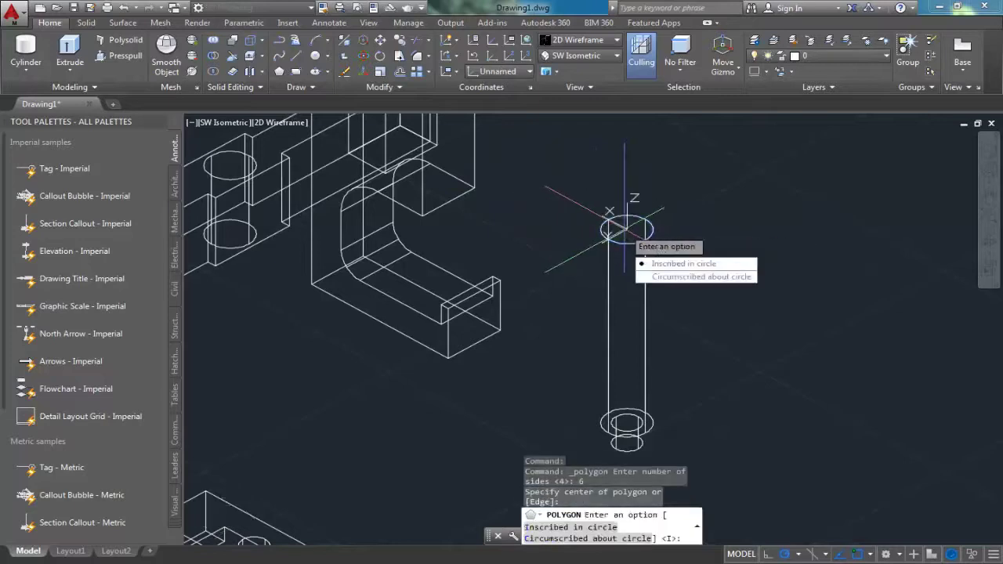
pyautogui.press('Return')
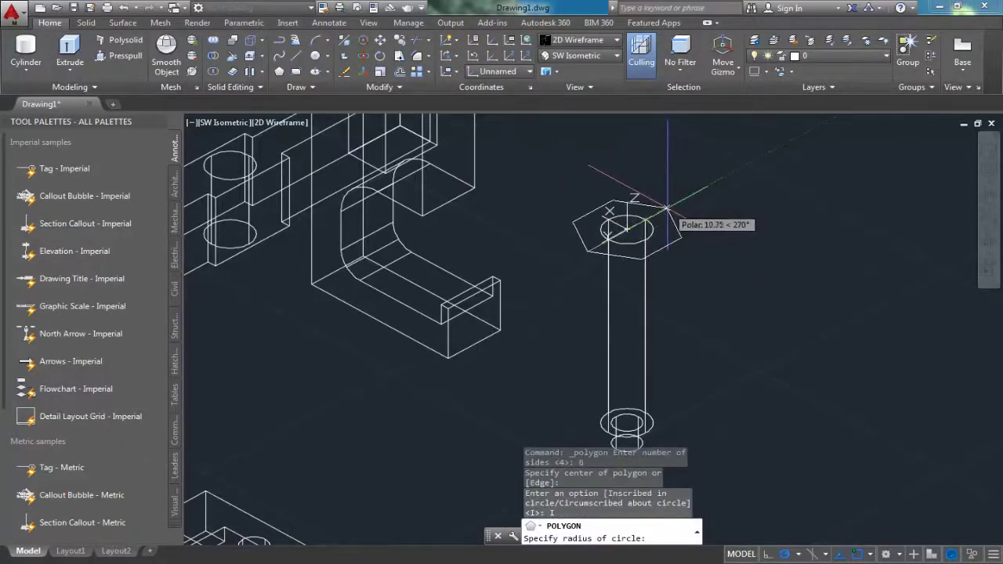
pyautogui.click(661, 212)
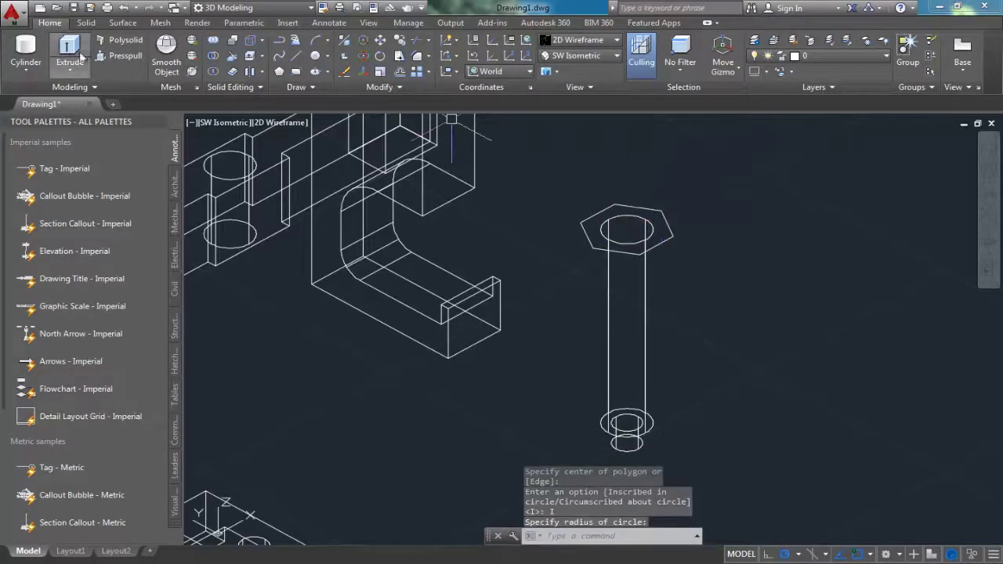
# Step: Extrude the hexagon 10 units into a head and pick head and shaft for union
pyautogui.click(605, 250)
pyautogui.rightClick(602, 251)
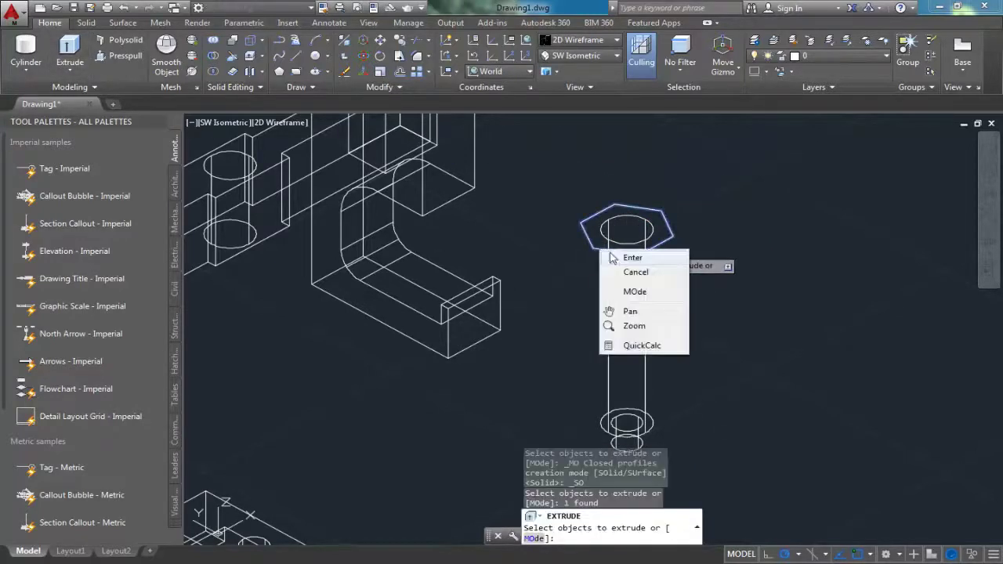
pyautogui.click(627, 258)
pyautogui.click(626, 258)
pyautogui.write('10')
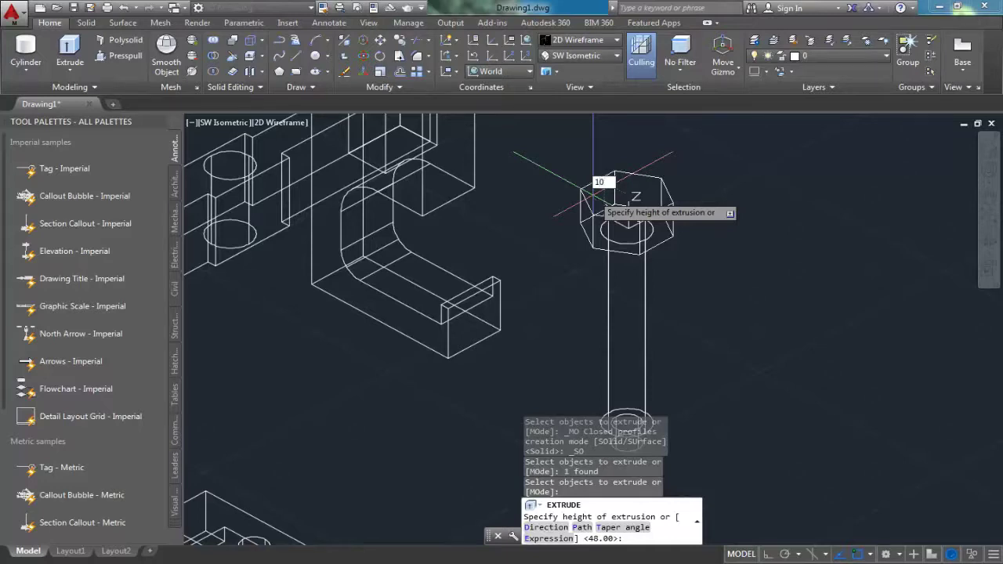
pyautogui.press('Return')
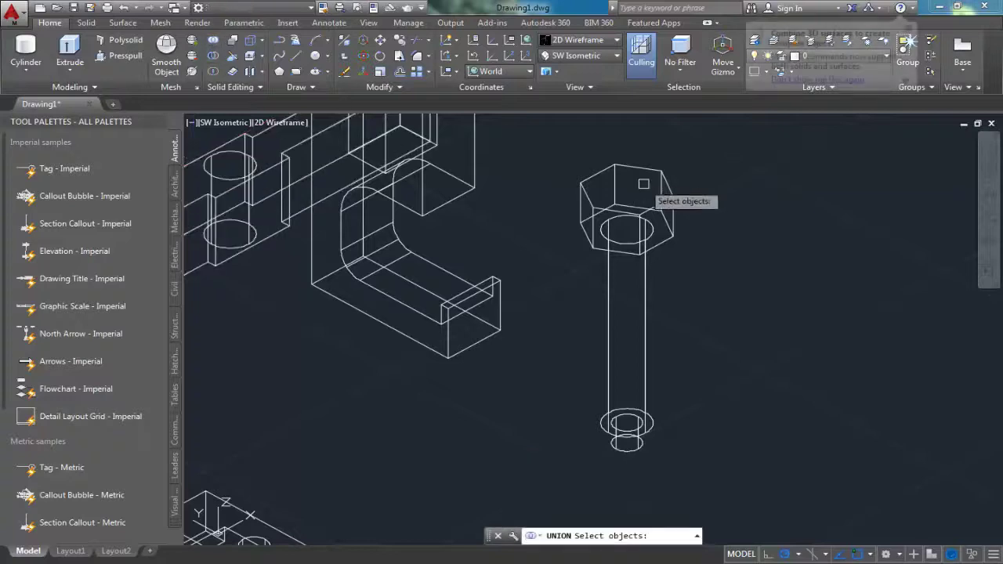
pyautogui.click(631, 222)
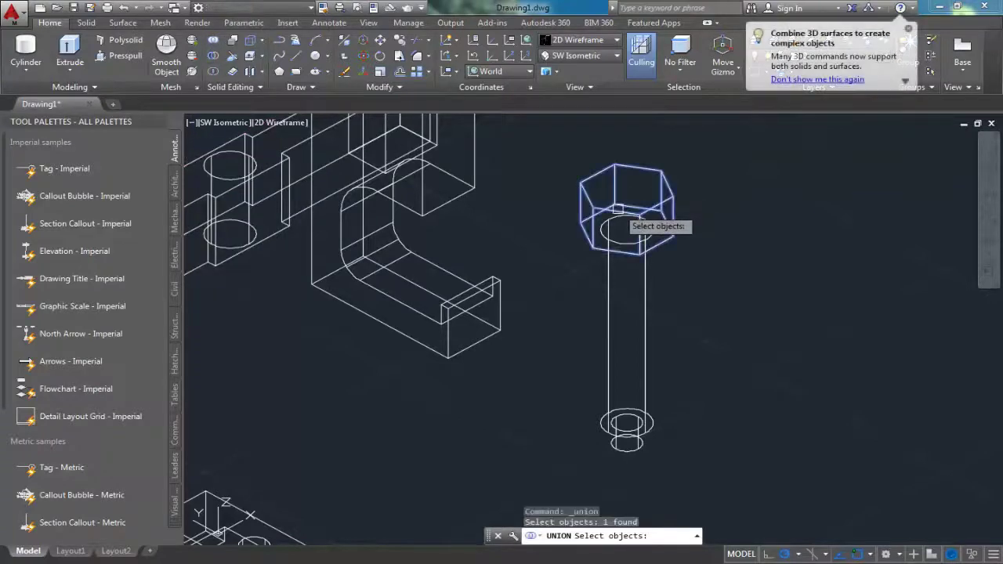
pyautogui.click(608, 319)
# Step: Frame the lower bracket and place a radius-3, height-5.5 cylinder in open space beside it
pyautogui.scroll(3, 470, 391)
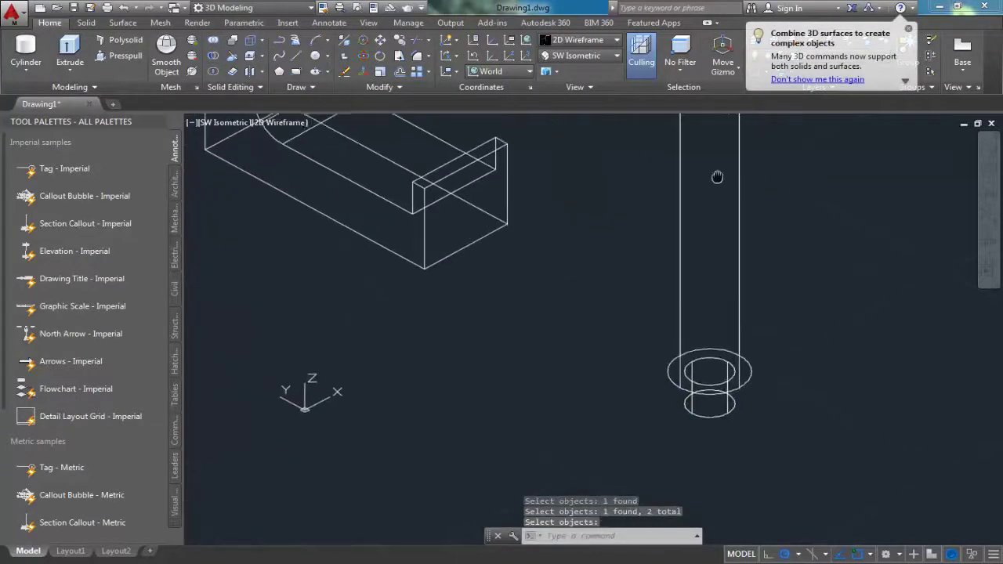
pyautogui.scroll(-5, 470, 392)
pyautogui.moveTo(524, 413)
pyautogui.mouseDown(button='middle')
pyautogui.moveTo(375, 414)
pyautogui.moveTo(334, 349)
pyautogui.mouseUp(button='middle')
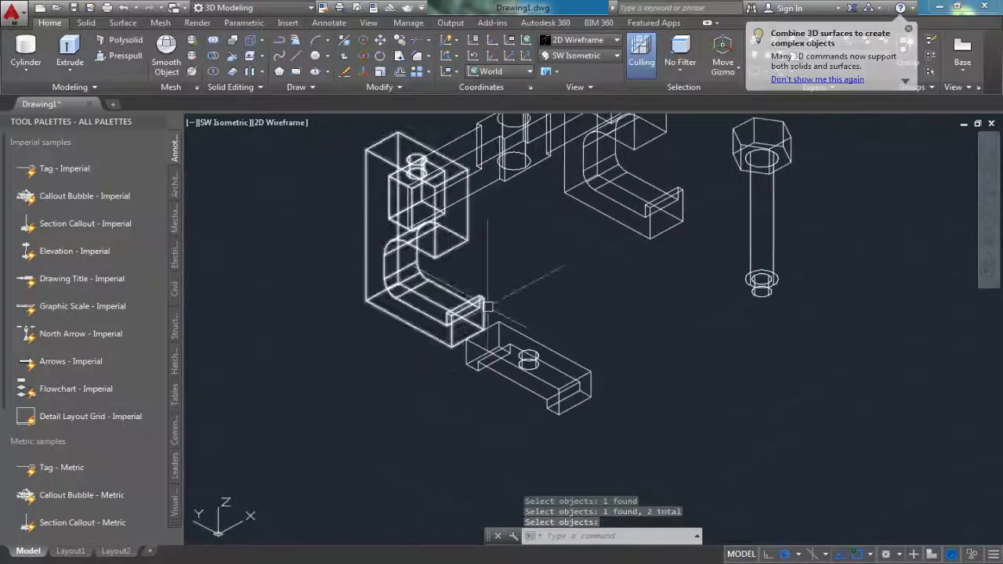
pyautogui.scroll(2, 396, 408)
pyautogui.scroll(1, 397, 408)
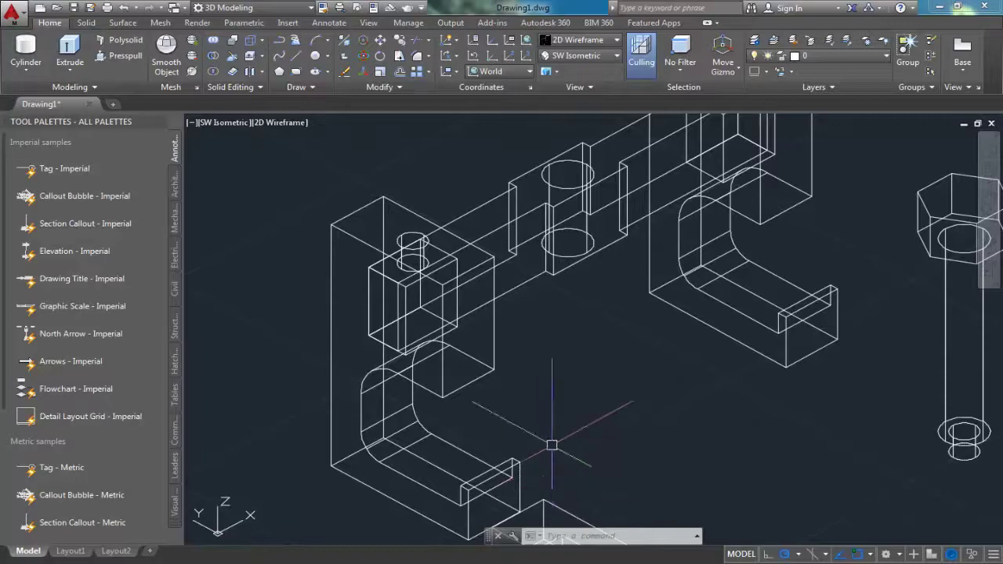
pyautogui.moveTo(548, 460); pyautogui.dragTo(513, 264, button='middle')
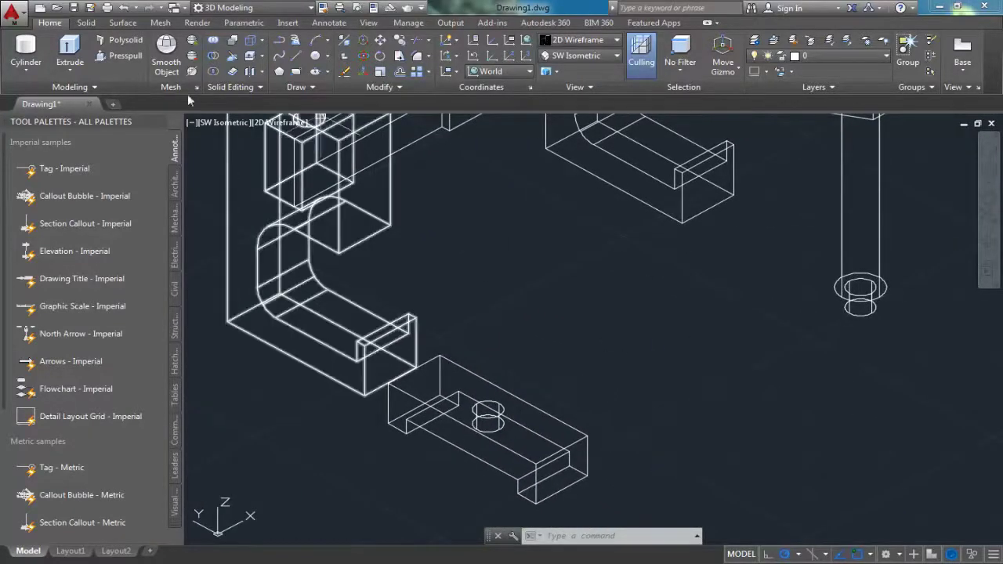
pyautogui.click(26, 51)
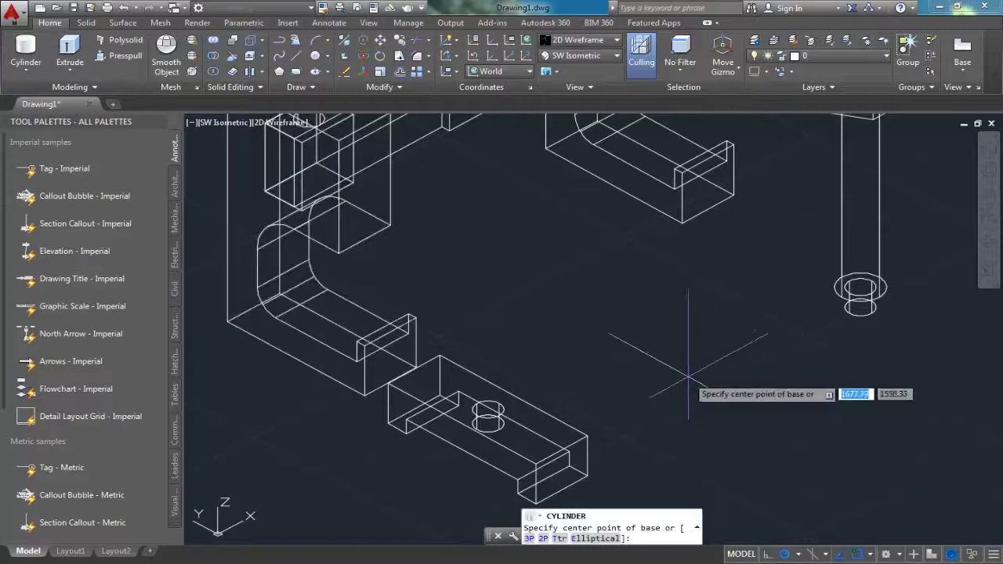
pyautogui.click(679, 376)
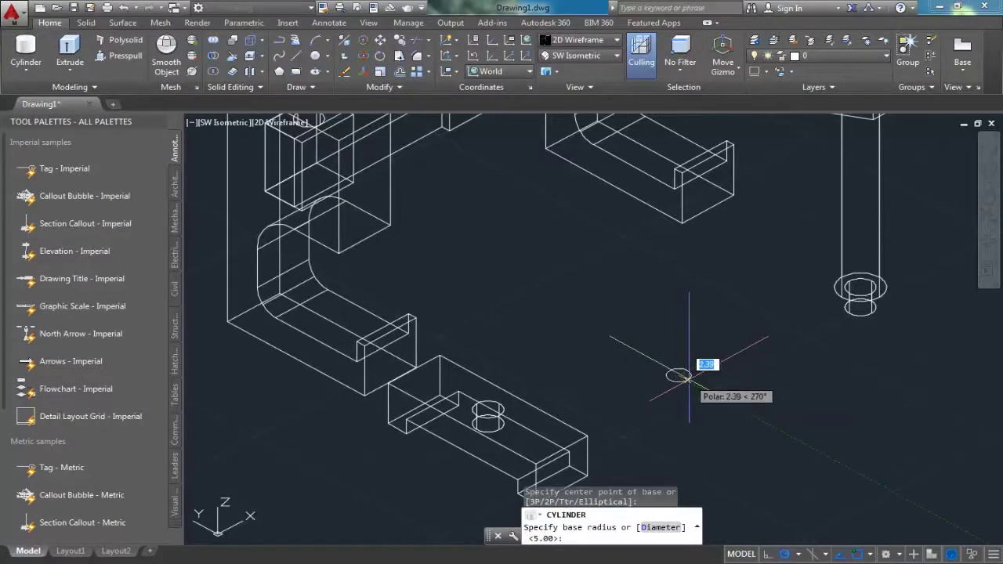
pyautogui.write('3')
pyautogui.press('Return')
pyautogui.write('5.5')
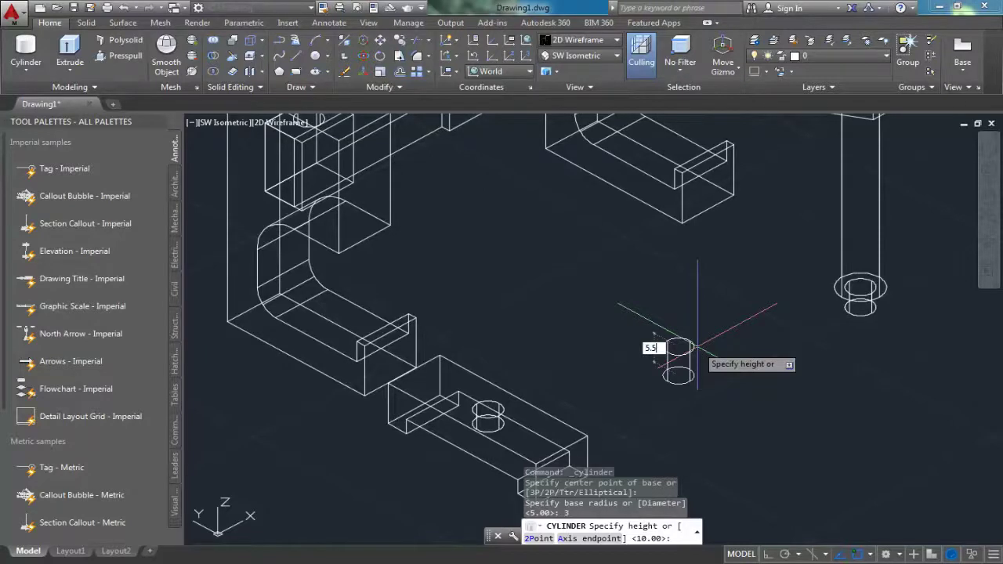
pyautogui.press('Return')
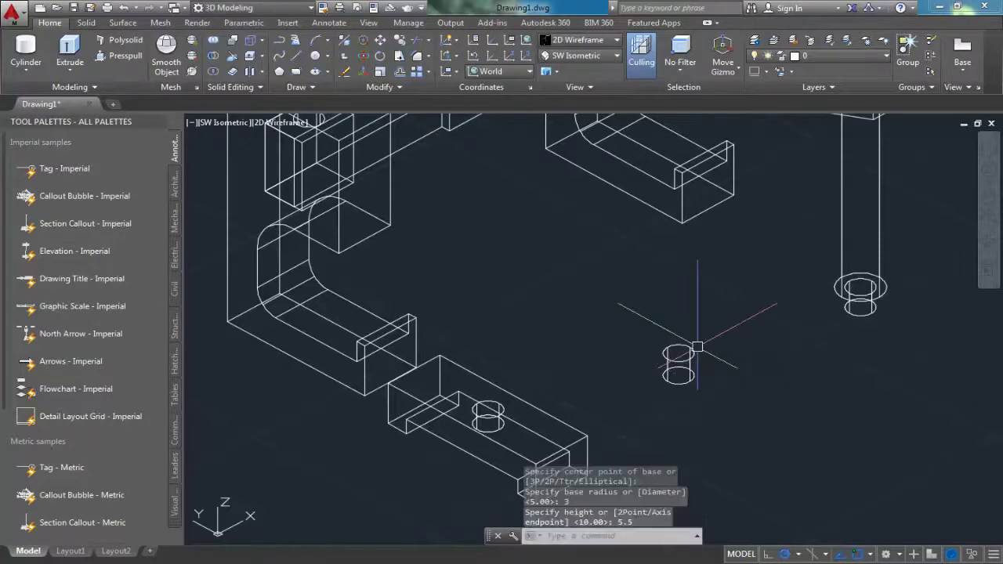
pyautogui.scroll(1, 670, 362)
pyautogui.scroll(1, 671, 362)
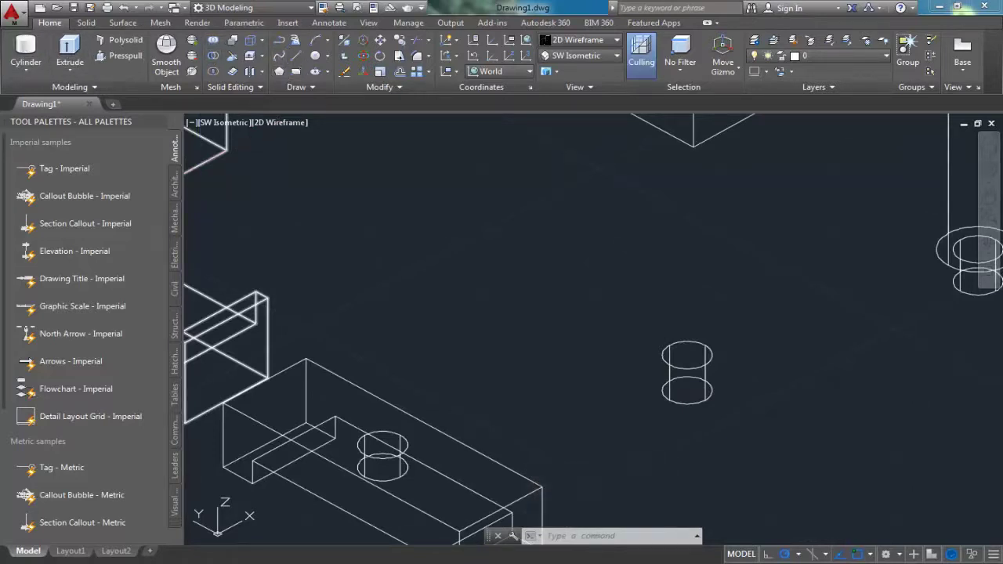
# Step: Draw an inscribed hexagon centred on top of the small cylinder
pyautogui.click(278, 71)
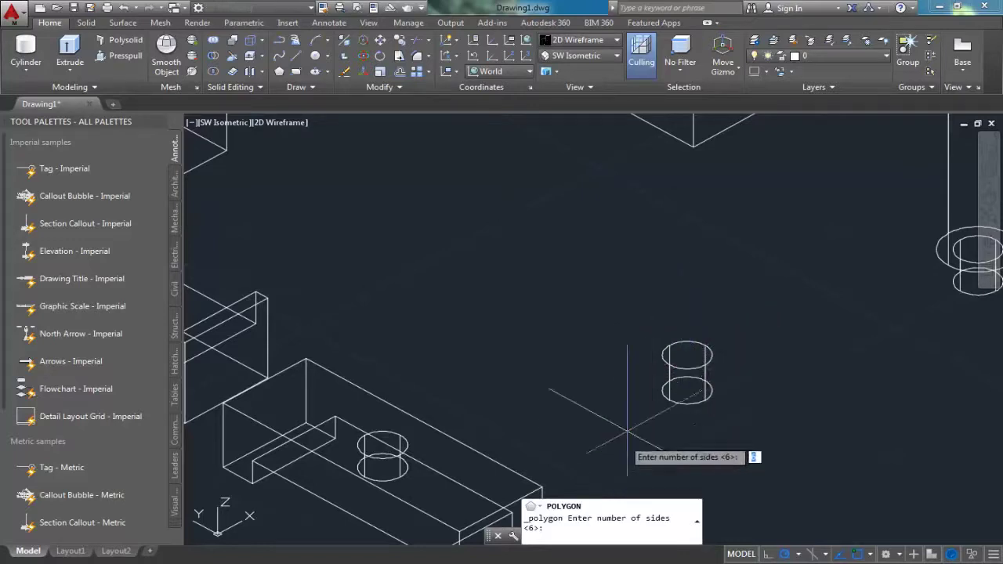
pyautogui.press('Return')
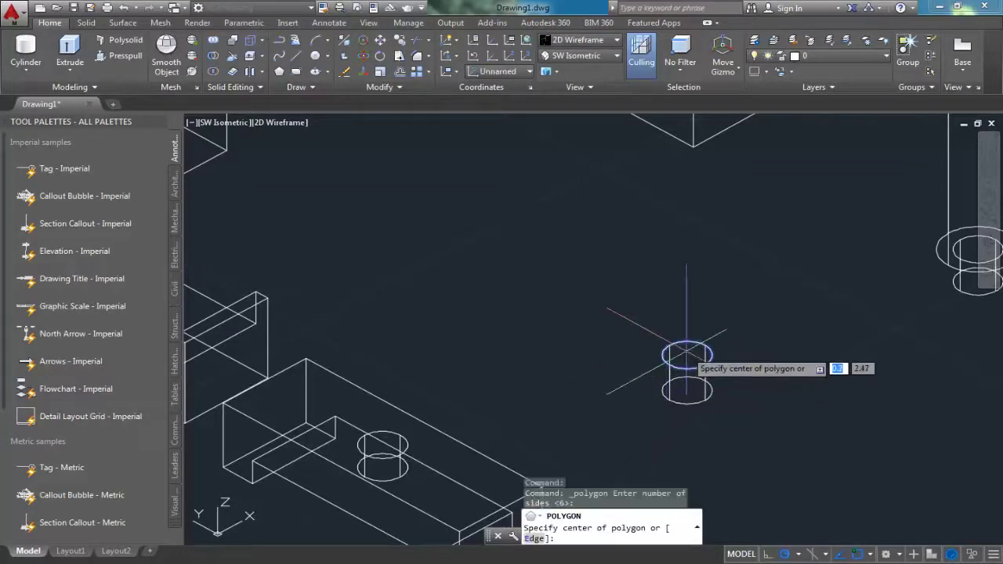
pyautogui.click(687, 355)
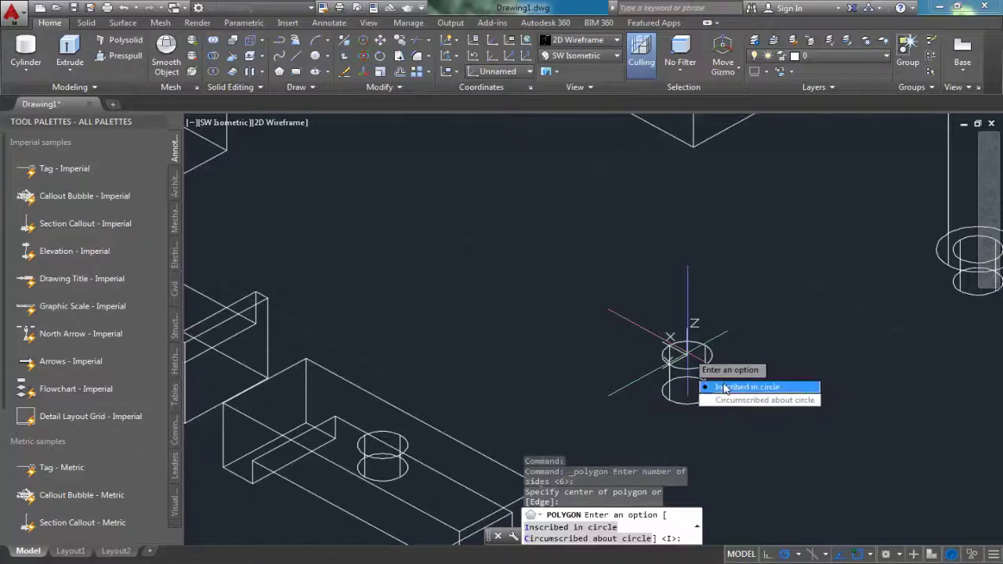
pyautogui.click(725, 388)
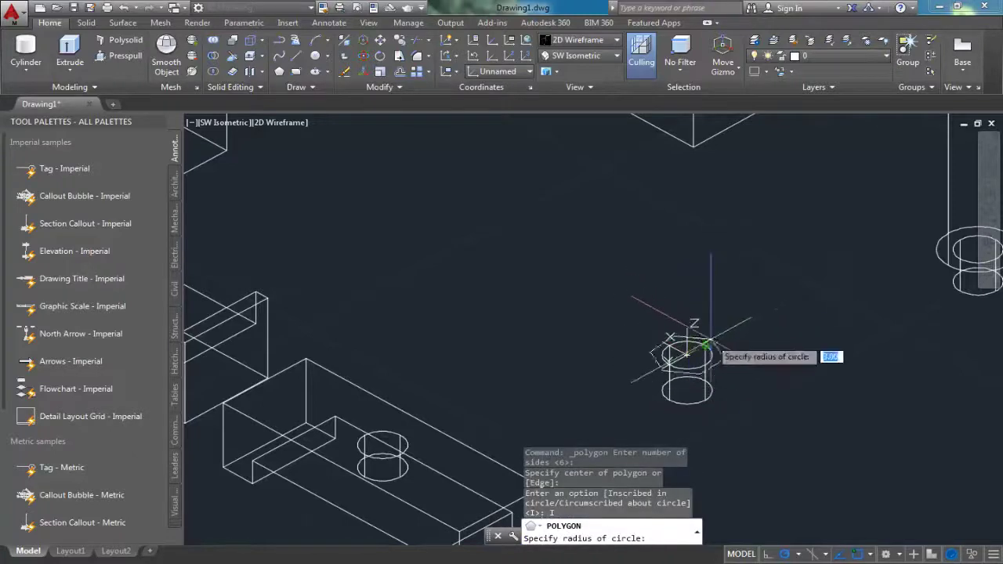
pyautogui.click(712, 342)
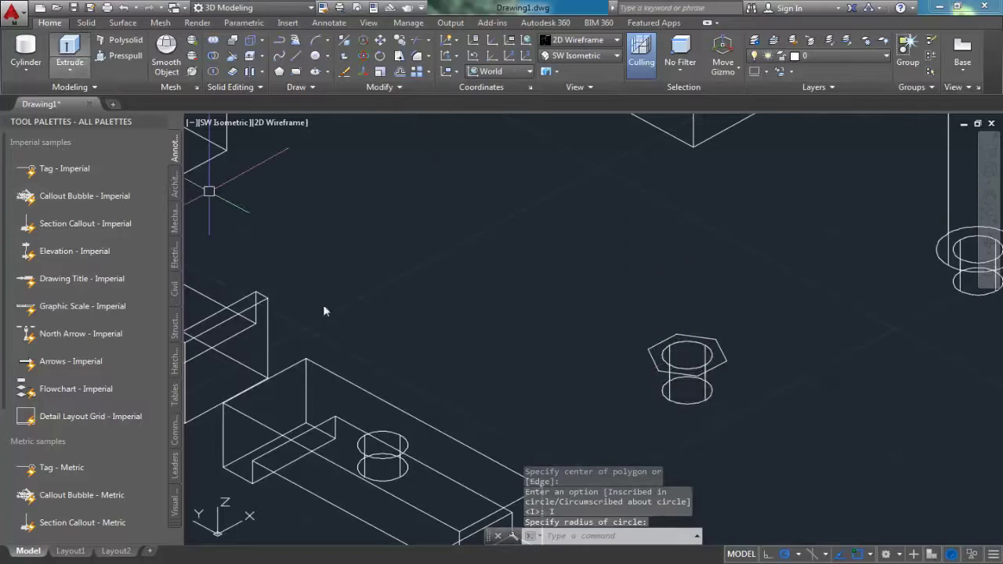
# Step: Extrude the hexagon 5 units into a head
pyautogui.click(654, 359)
pyautogui.rightClick(676, 367)
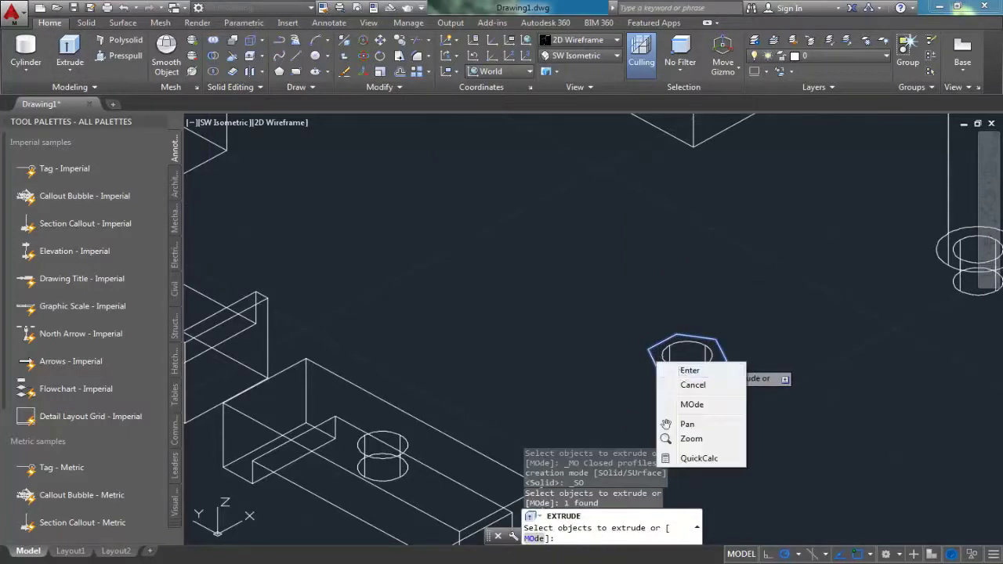
pyautogui.click(690, 370)
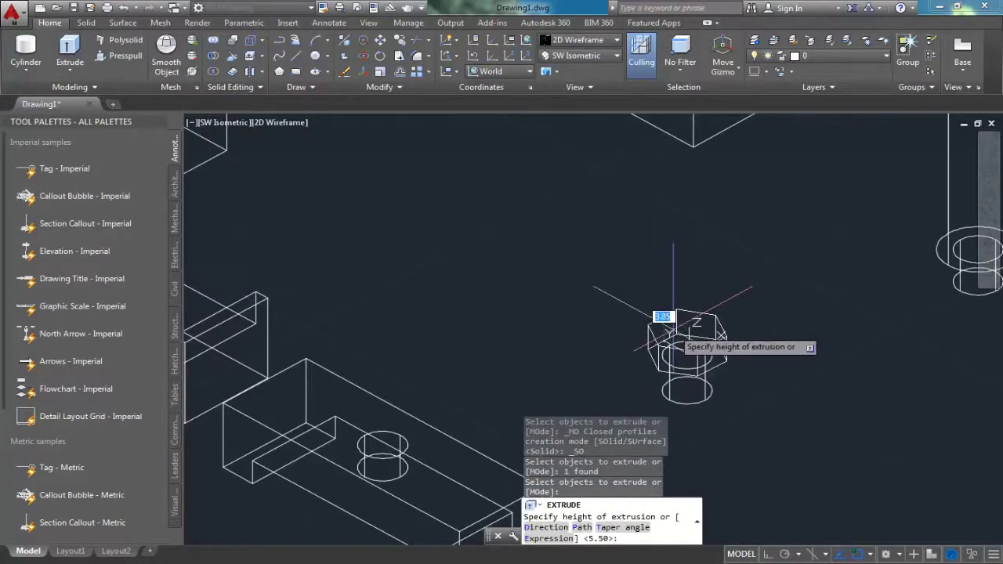
pyautogui.write('5')
pyautogui.press('Return')
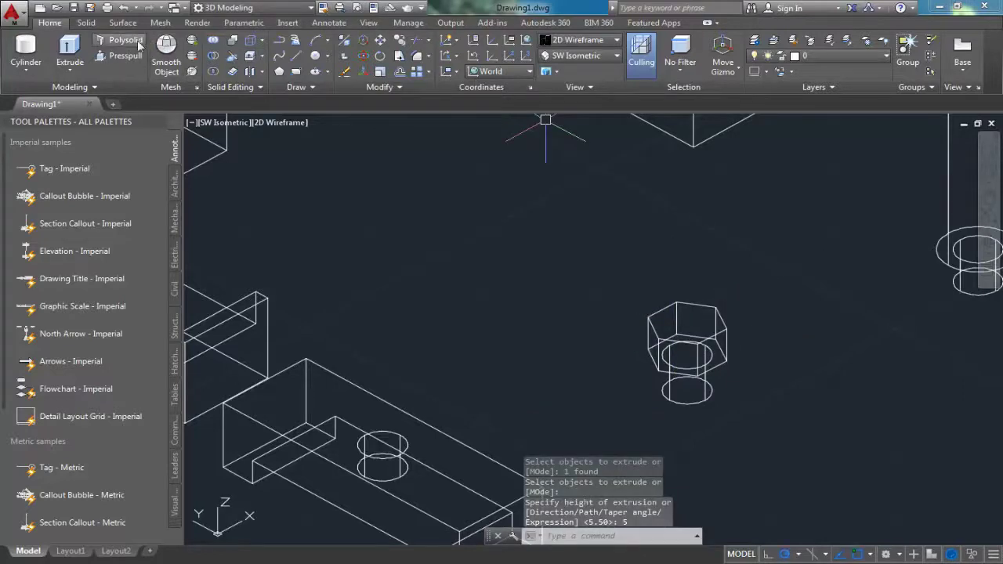
# Step: Union the hexagonal head with the small cylinder into one short bolt
pyautogui.click(213, 40)
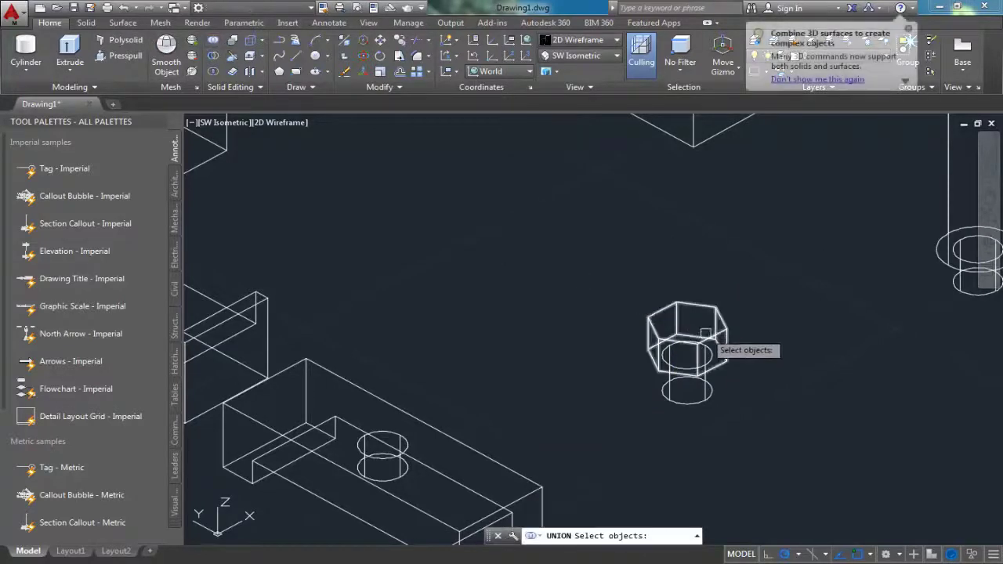
pyautogui.click(703, 335)
pyautogui.click(703, 407)
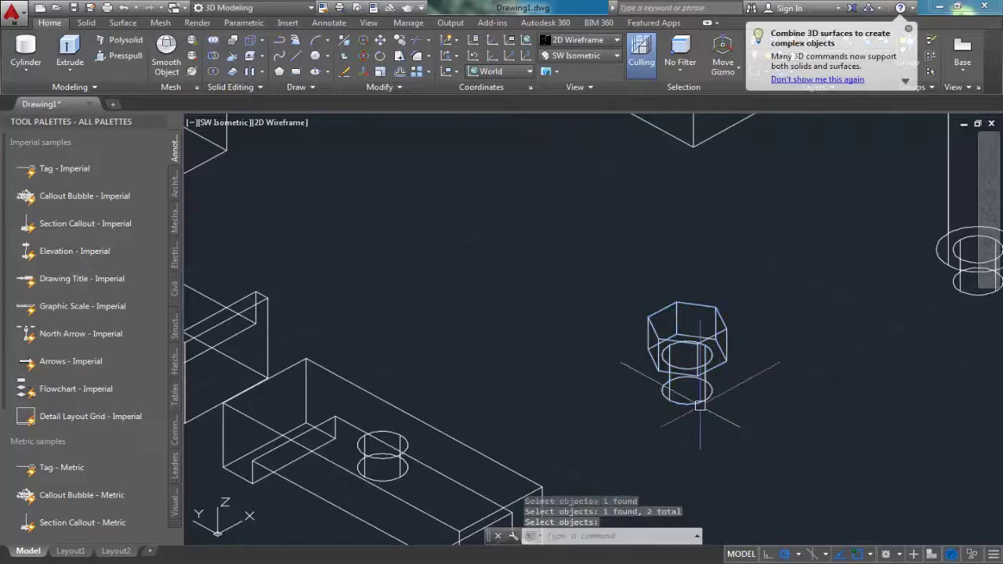
pyautogui.scroll(-2, 650, 369)
pyautogui.scroll(-2, 650, 368)
pyautogui.scroll(2, 650, 369)
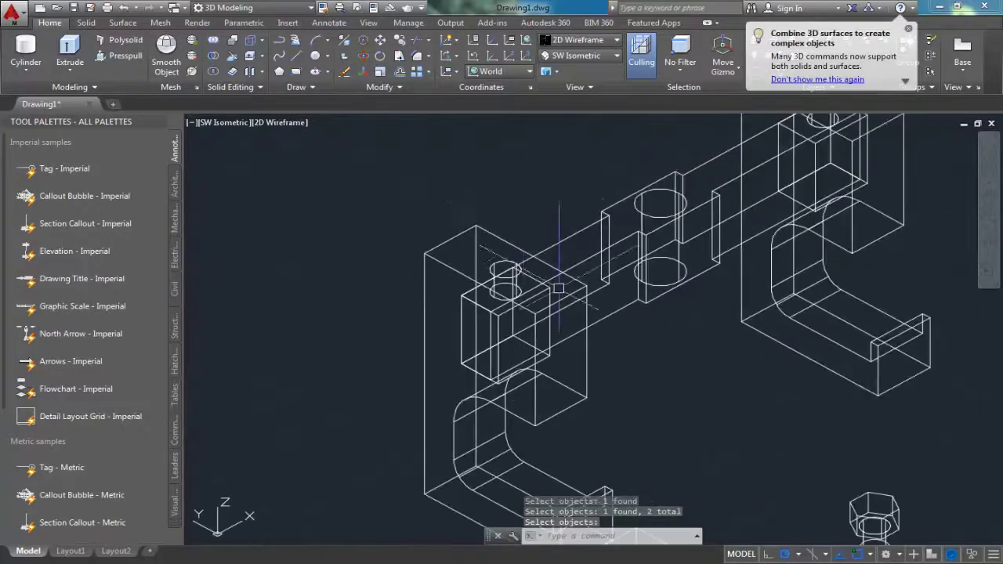
pyautogui.scroll(2, 597, 160)
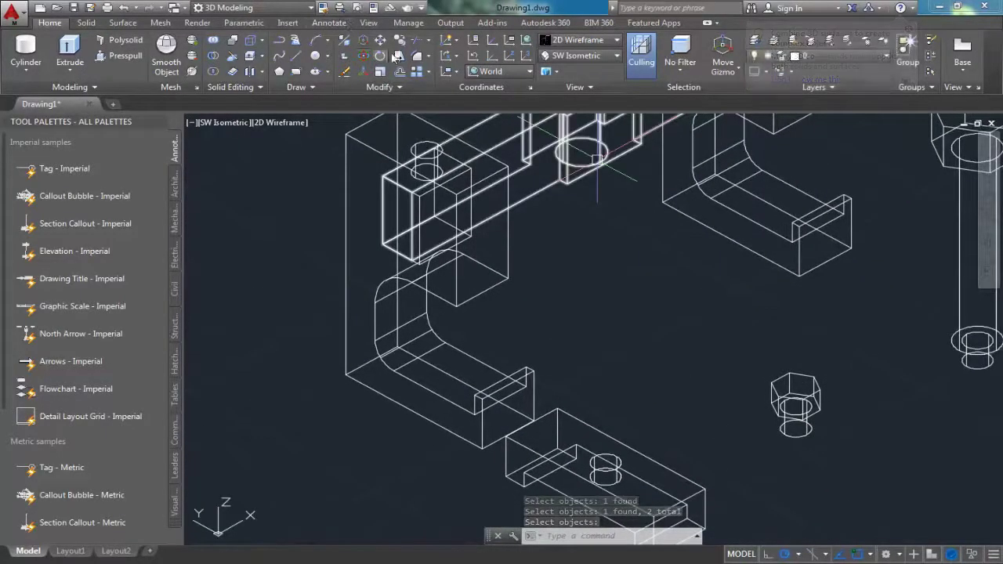
pyautogui.click(380, 39)
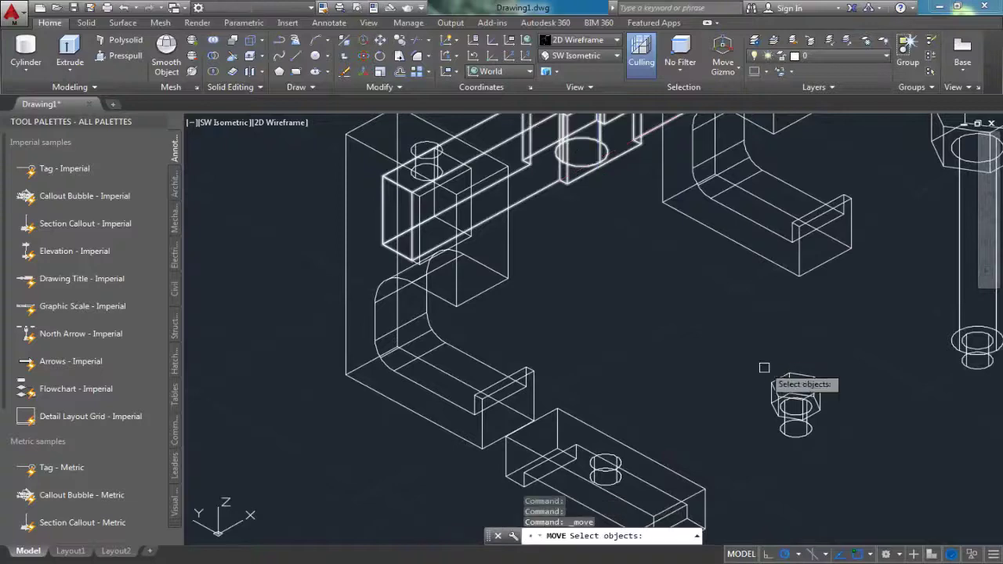
# Step: Move the short hex bolt into the lower clamp block's hole
pyautogui.click(794, 409)
pyautogui.press('Return')
pyautogui.click(795, 406)
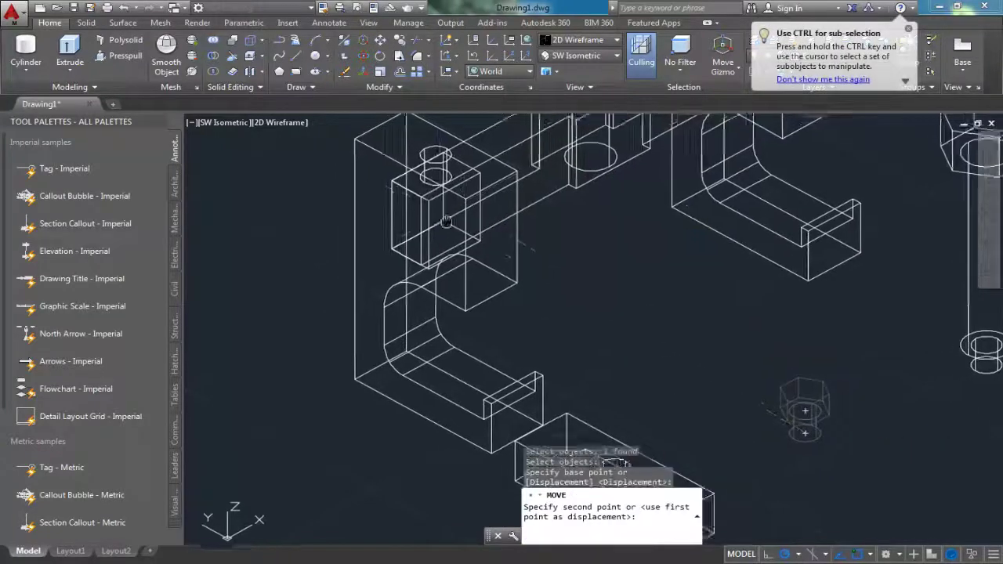
pyautogui.scroll(3, 541, 305)
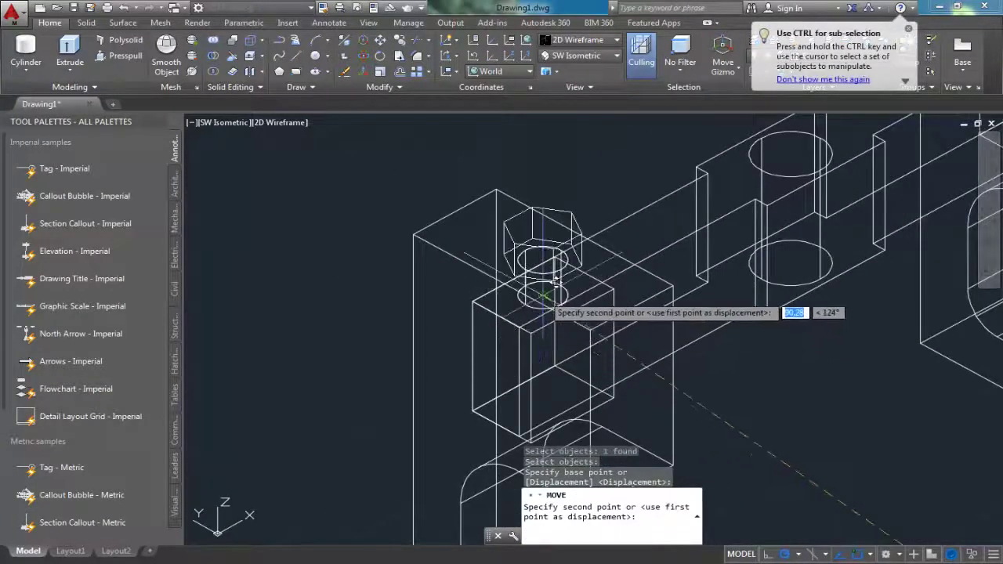
pyautogui.scroll(-3, 548, 298)
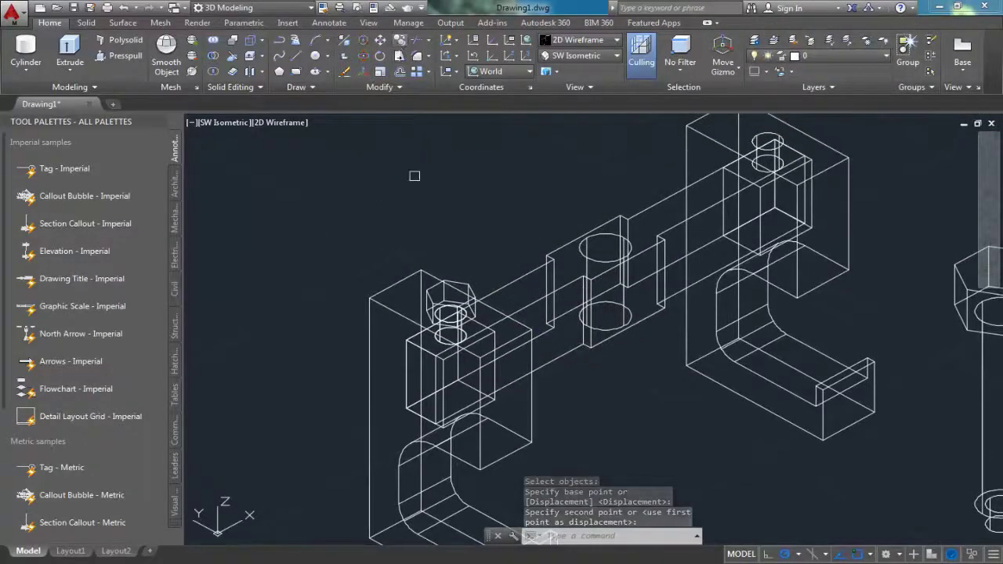
# Step: Copy the hex nut onto the top of the upper right clamp block
pyautogui.click(452, 304)
pyautogui.press('Return')
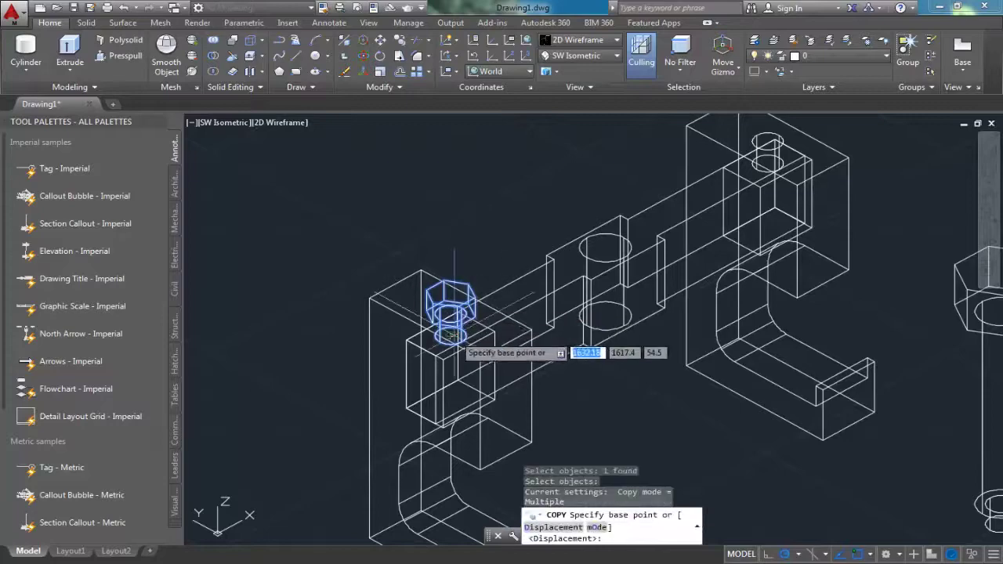
pyautogui.click(451, 338)
pyautogui.moveTo(807, 223); pyautogui.dragTo(701, 344, button='middle')
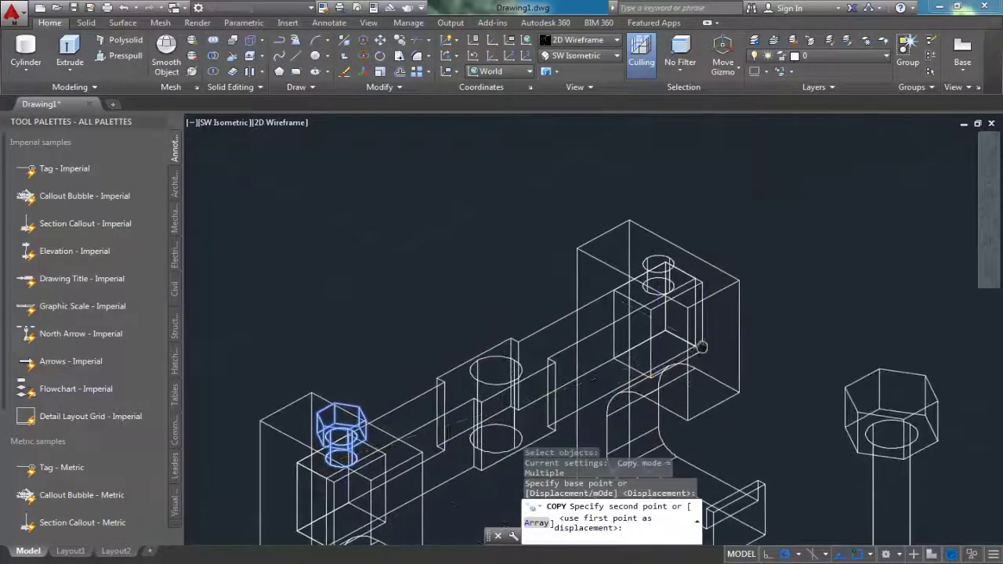
pyautogui.click(668, 278)
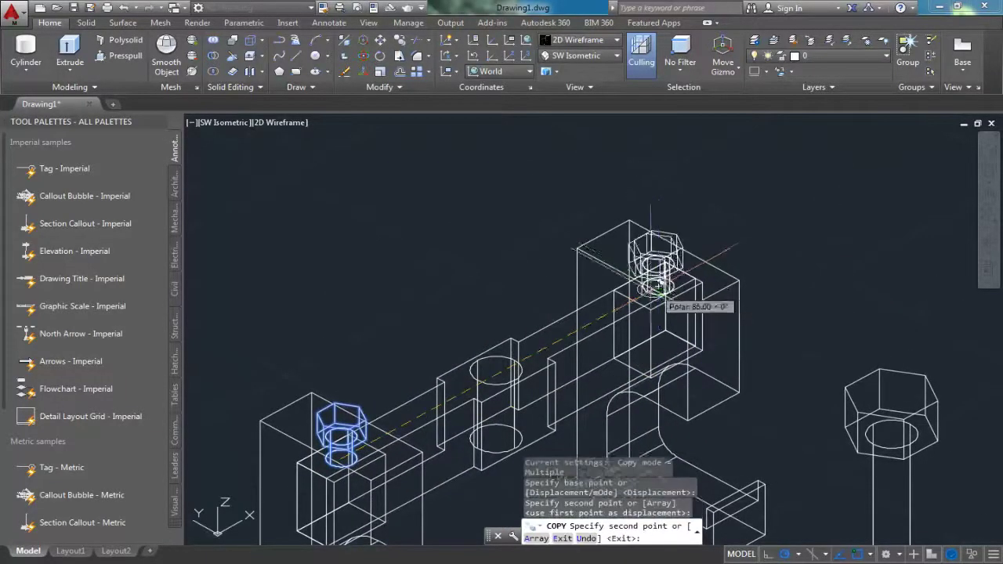
pyautogui.scroll(-3, 666, 278)
pyautogui.scroll(2, 575, 266)
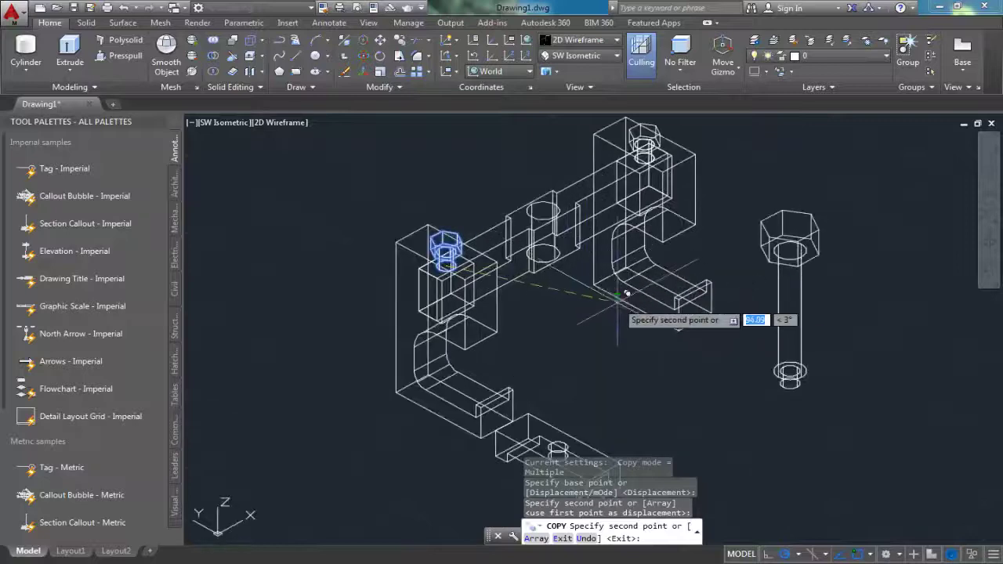
pyautogui.press('Escape')
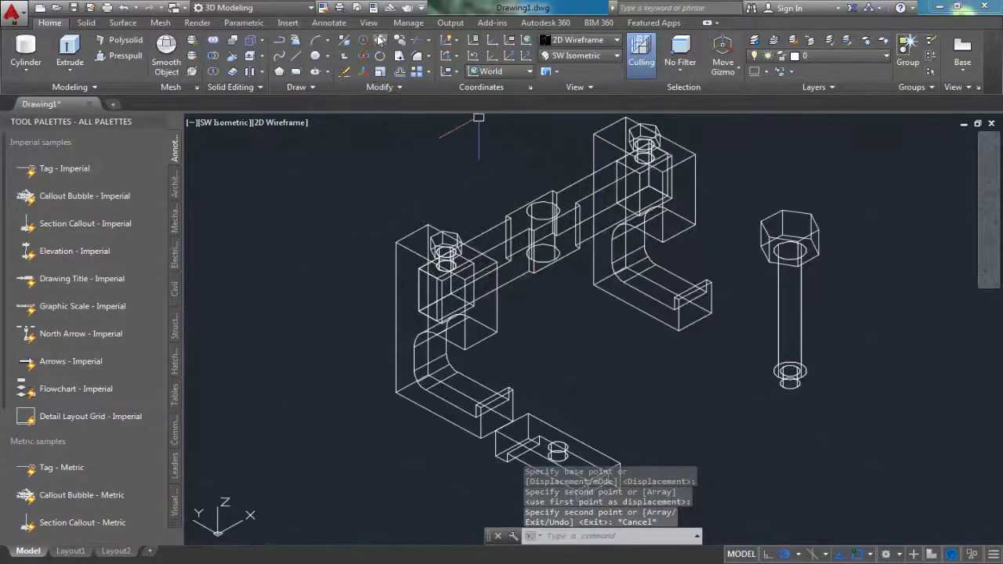
pyautogui.press('m')
pyautogui.press('Return')
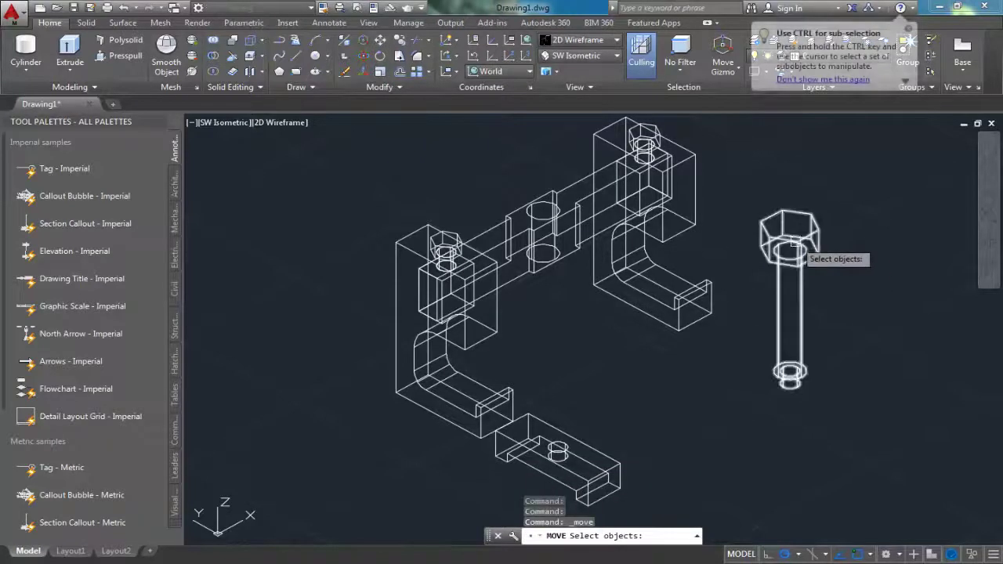
# Step: Move the long bolt by its head into the centre crossbar hole
pyautogui.click(790, 251)
pyautogui.press('Return')
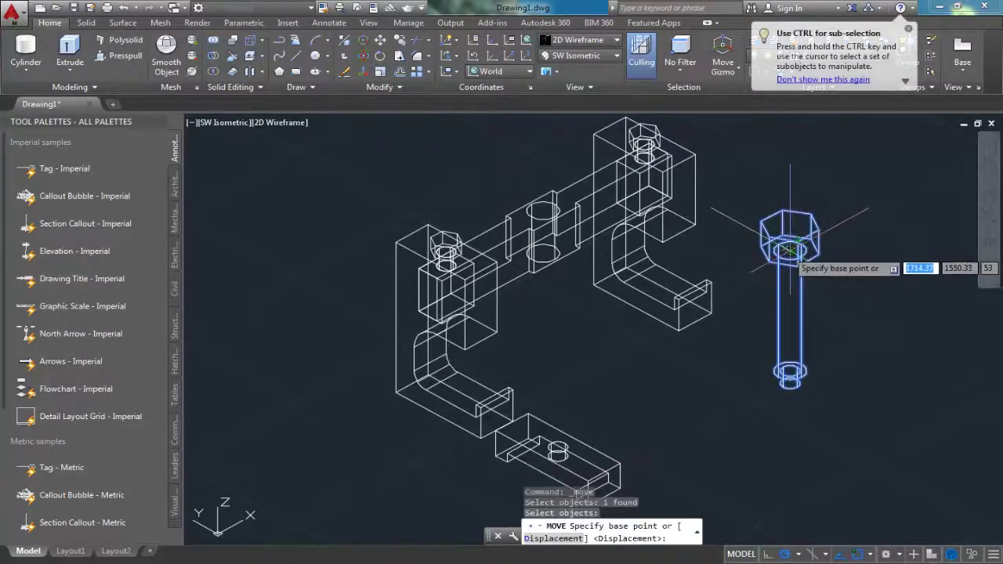
pyautogui.click(789, 251)
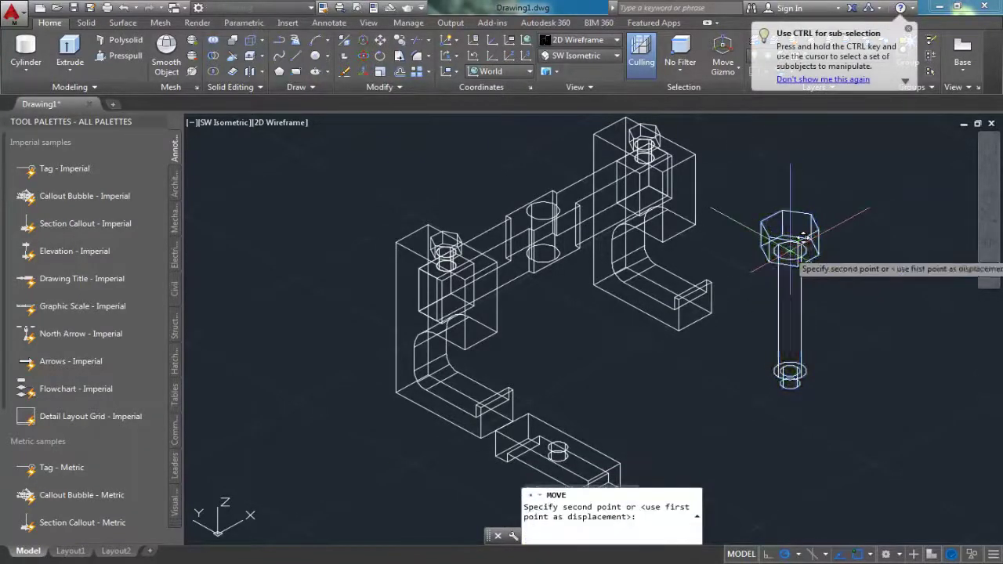
pyautogui.click(541, 212)
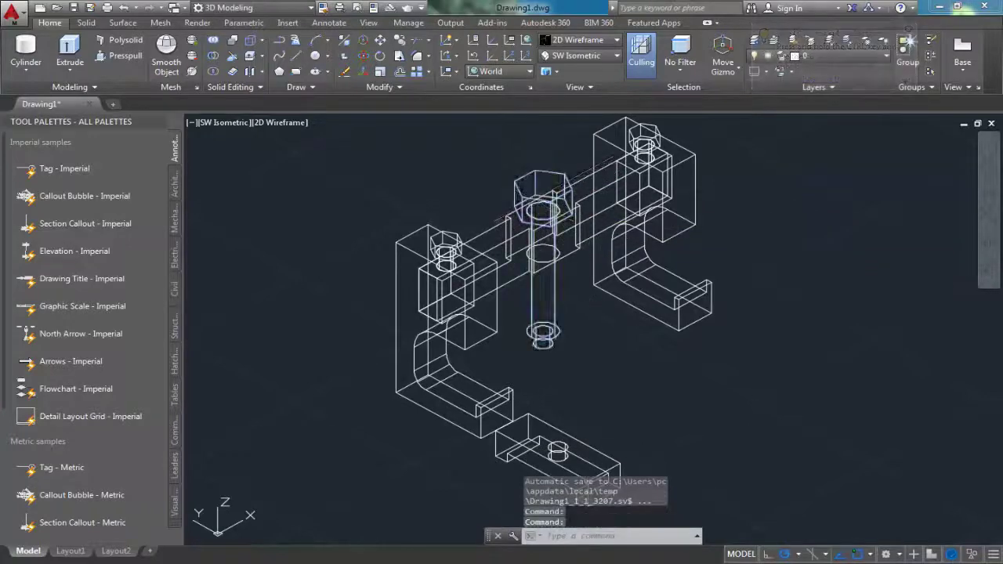
# Step: With Ortho on, move the bolt vertically to adjust its height
pyautogui.click(539, 253)
pyautogui.scroll(2, 539, 259)
pyautogui.scroll(-1, 531, 358)
pyautogui.scroll(-2, 532, 353)
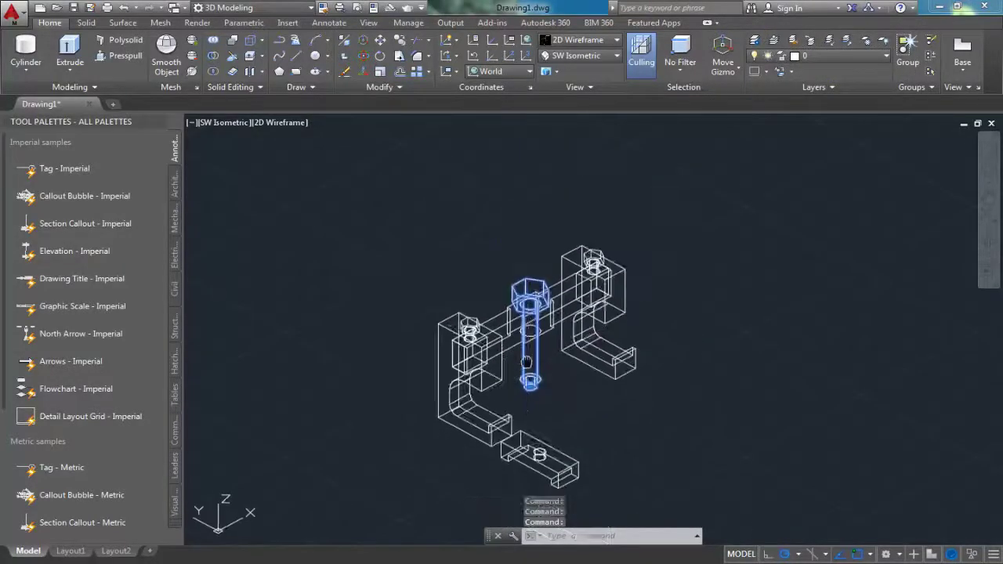
pyautogui.scroll(1, 539, 337)
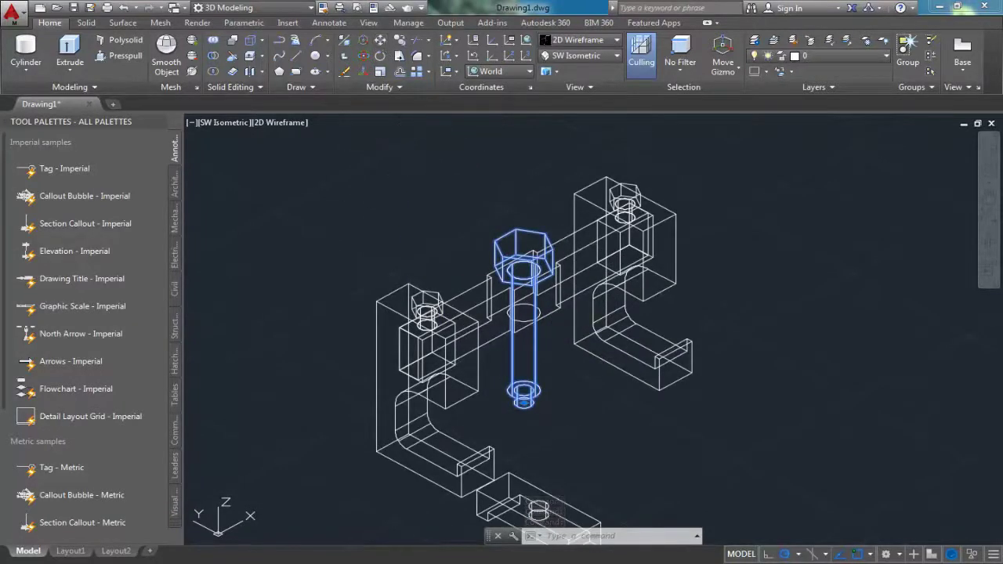
pyautogui.write('move')
pyautogui.press('Return')
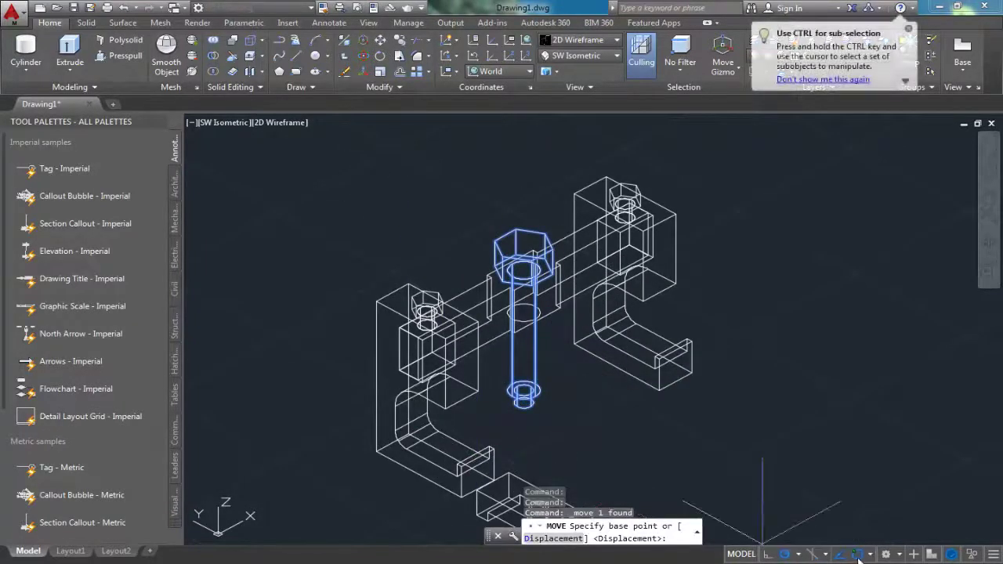
pyautogui.click(768, 554)
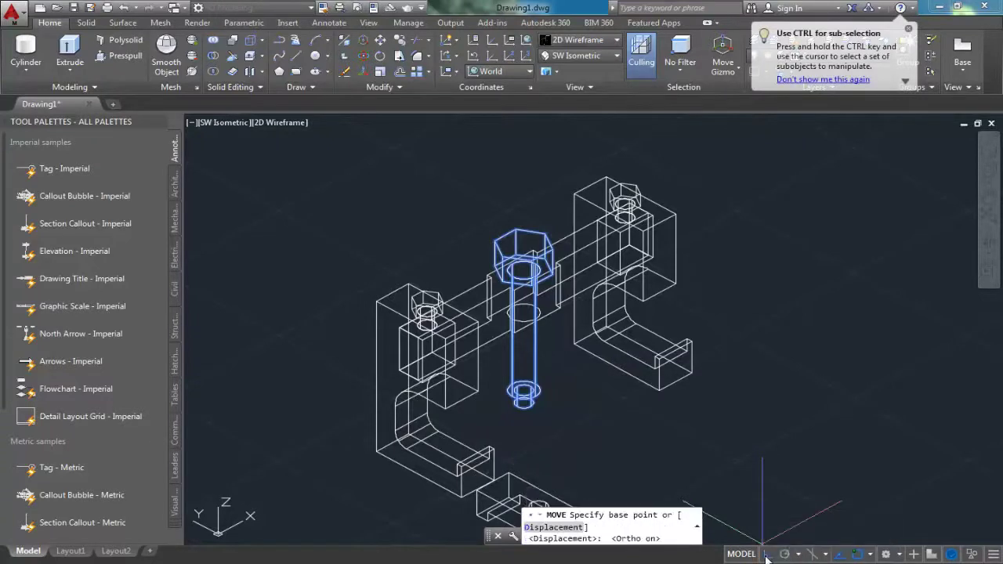
pyautogui.click(523, 270)
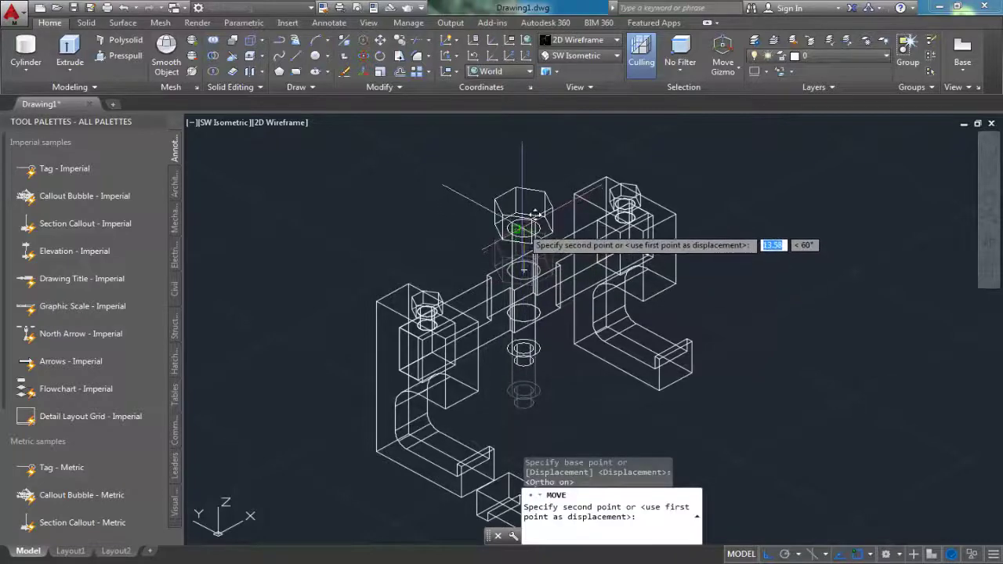
pyautogui.click(524, 227)
pyautogui.moveTo(542, 313)
pyautogui.mouseDown(button='middle')
pyautogui.moveTo(505, 269)
pyautogui.moveTo(627, 304)
pyautogui.mouseUp(button='middle')
pyautogui.press('Escape')
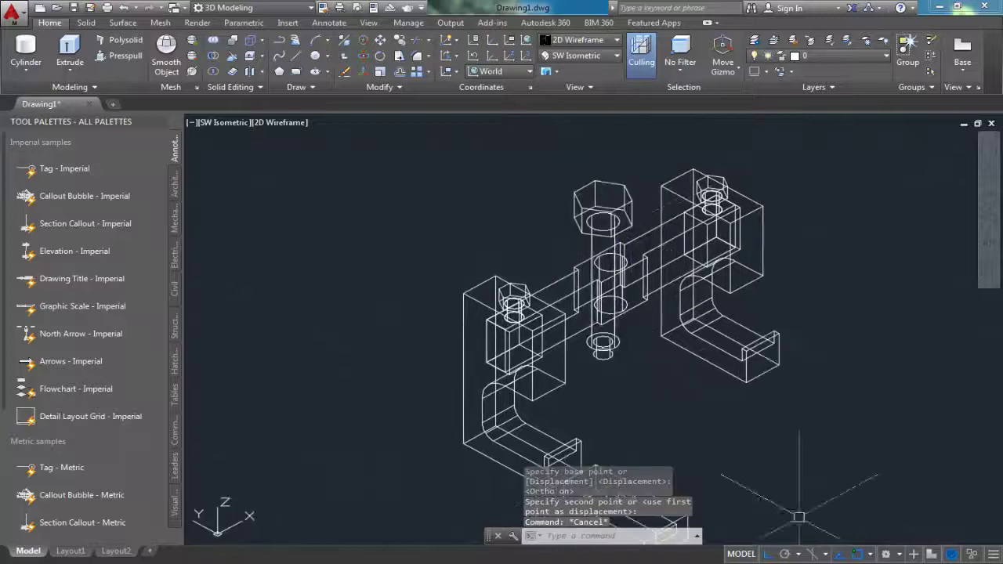
# Step: Turn on polar tracking and start another bolt move from a base point on the head
pyautogui.click(784, 553)
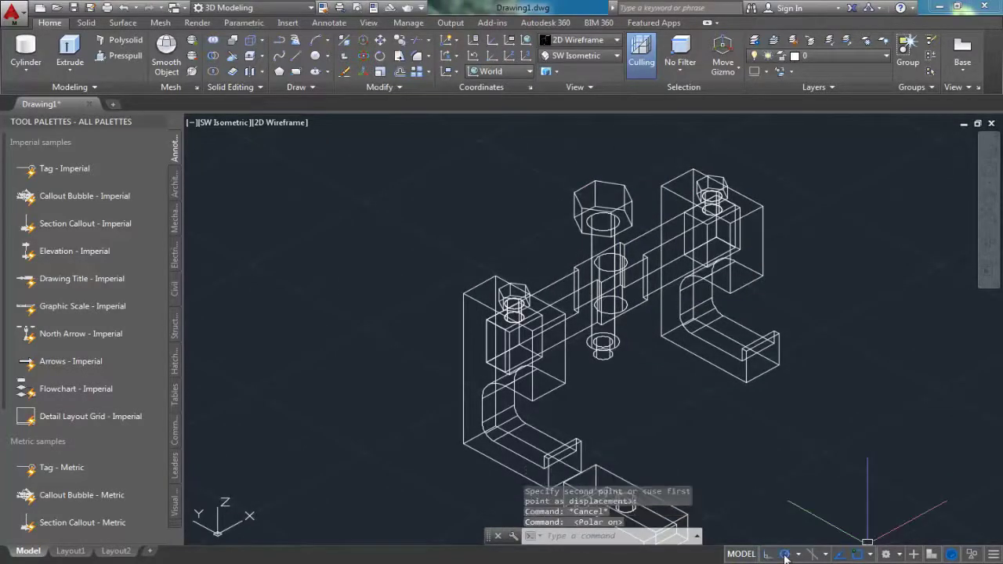
pyautogui.moveTo(661, 280); pyautogui.dragTo(595, 298, button='middle')
pyautogui.scroll(2, 595, 298)
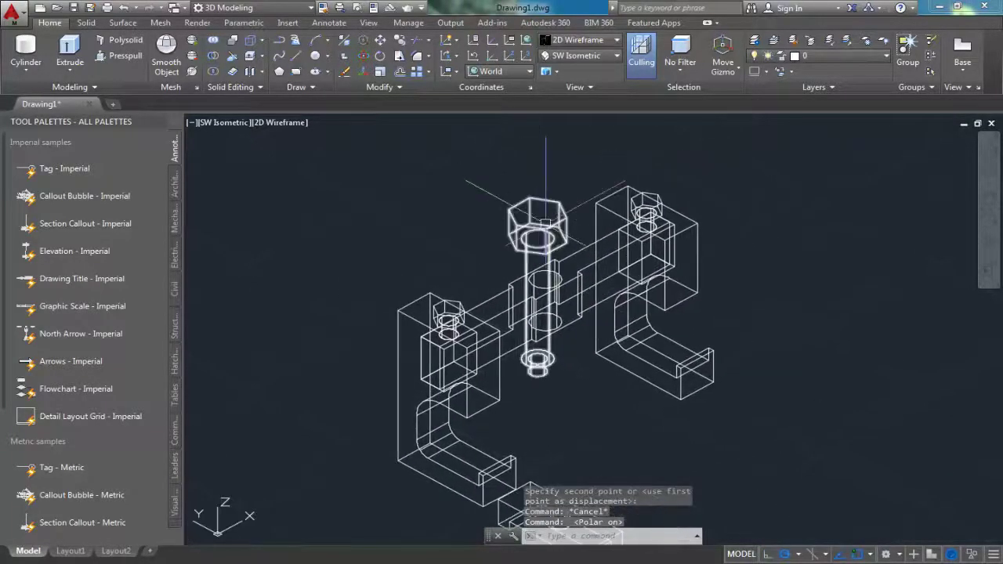
pyautogui.scroll(3, 533, 219)
pyautogui.click(549, 250)
pyautogui.moveTo(555, 249); pyautogui.dragTo(535, 200, button='middle')
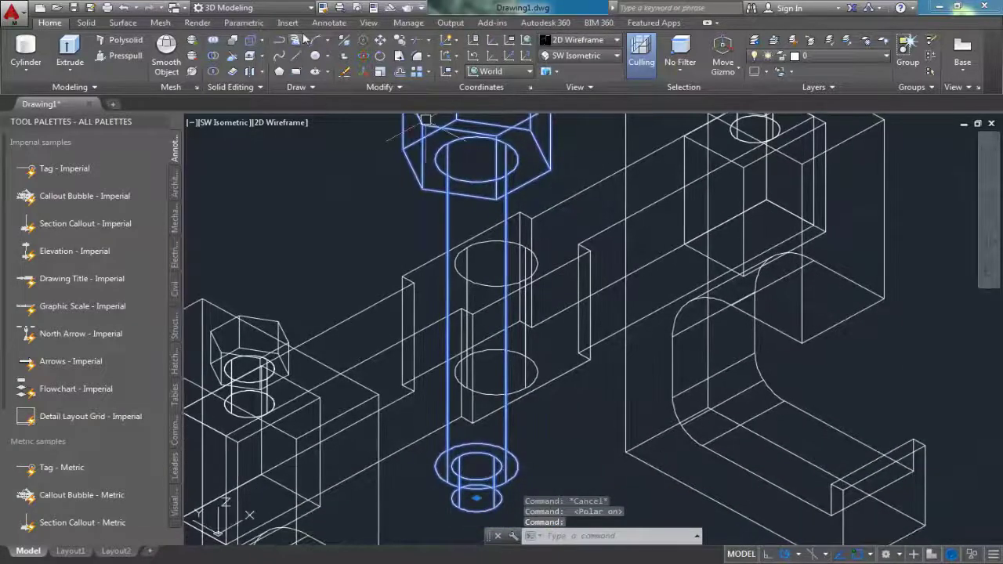
pyautogui.click(380, 40)
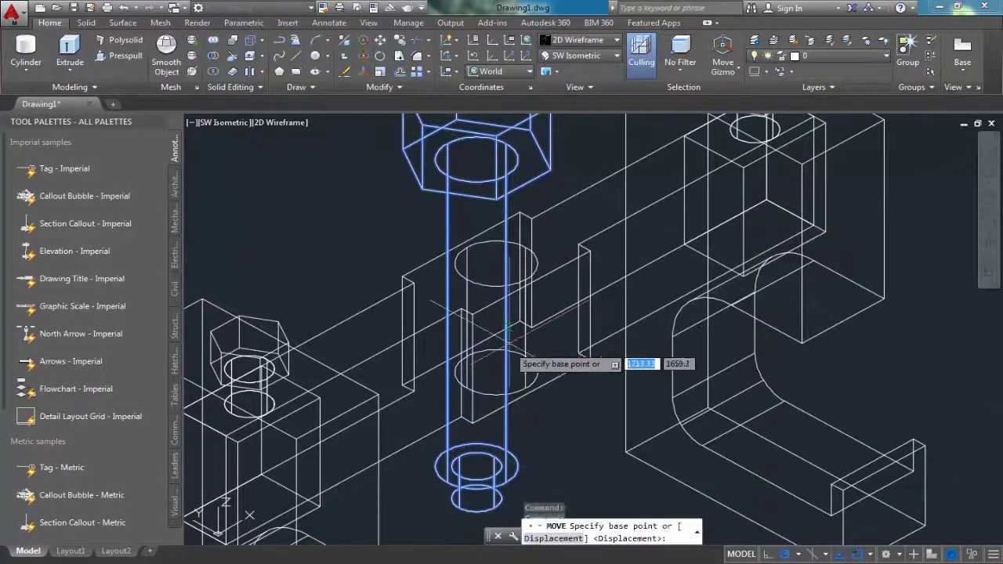
pyautogui.click(475, 158)
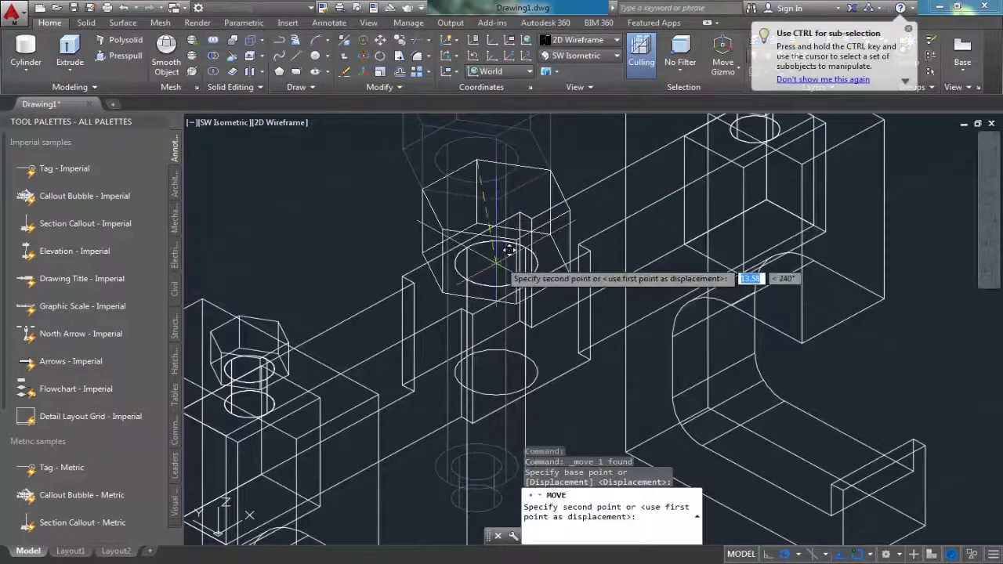
pyautogui.scroll(-1, 521, 237)
pyautogui.scroll(-2, 525, 251)
pyautogui.scroll(-2, 539, 280)
pyautogui.scroll(2, 540, 280)
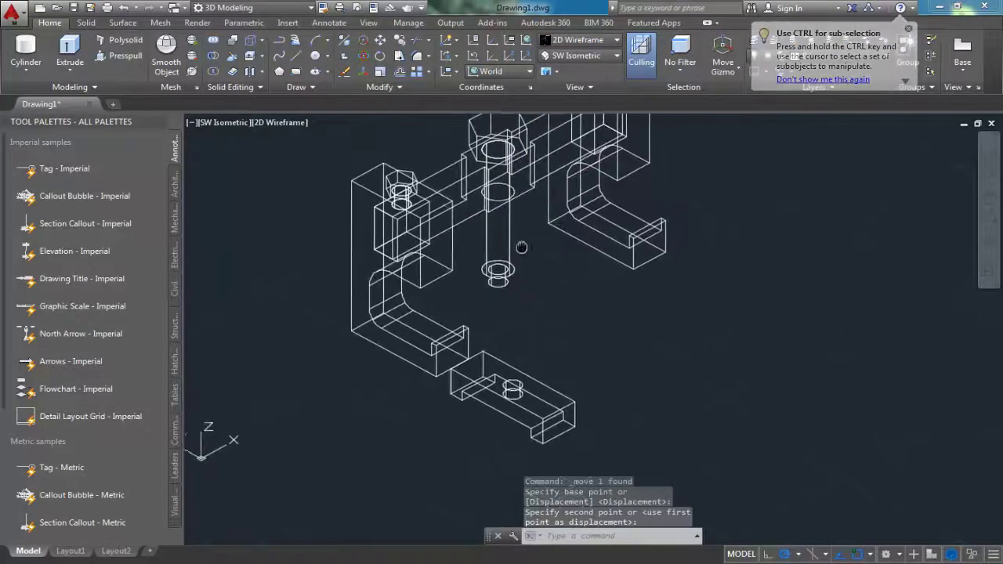
pyautogui.scroll(2, 548, 337)
pyautogui.moveTo(533, 384)
pyautogui.mouseDown(button='middle')
pyautogui.moveTo(576, 395)
pyautogui.moveTo(584, 429)
pyautogui.mouseUp(button='middle')
pyautogui.scroll(-1, 574, 402)
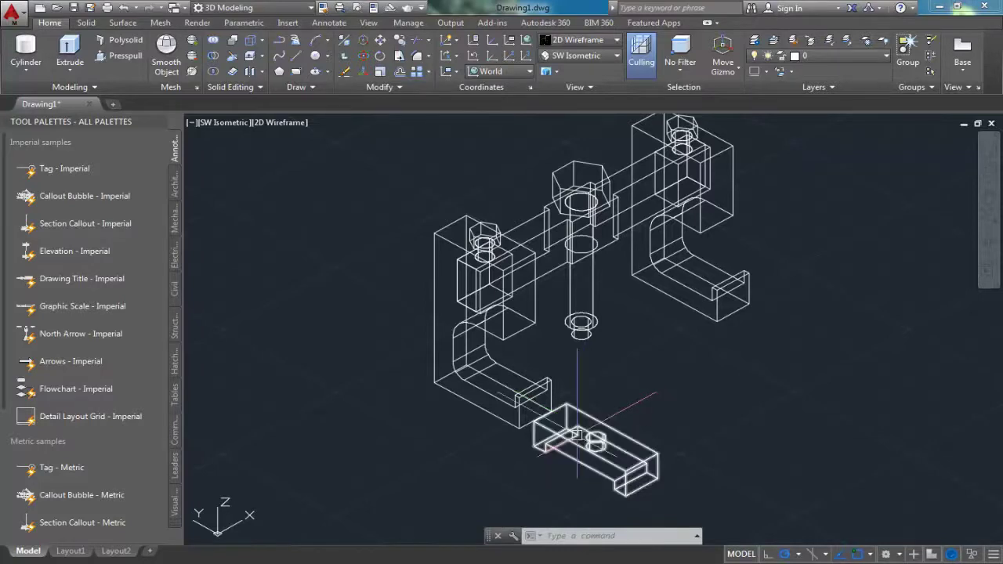
# Step: Place the slotted plate and rotate it 90° about its pivot point
pyautogui.click(578, 433)
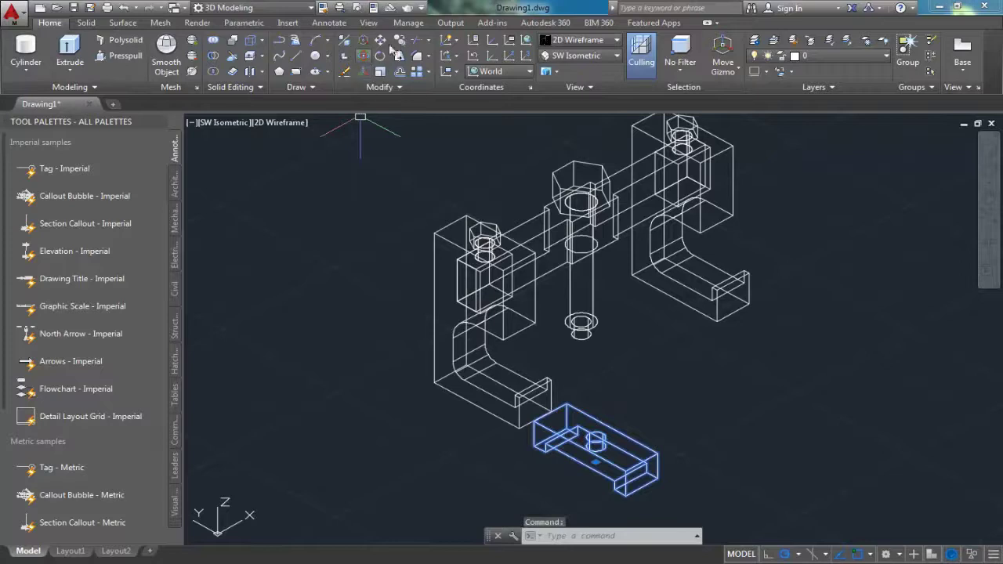
pyautogui.click(381, 59)
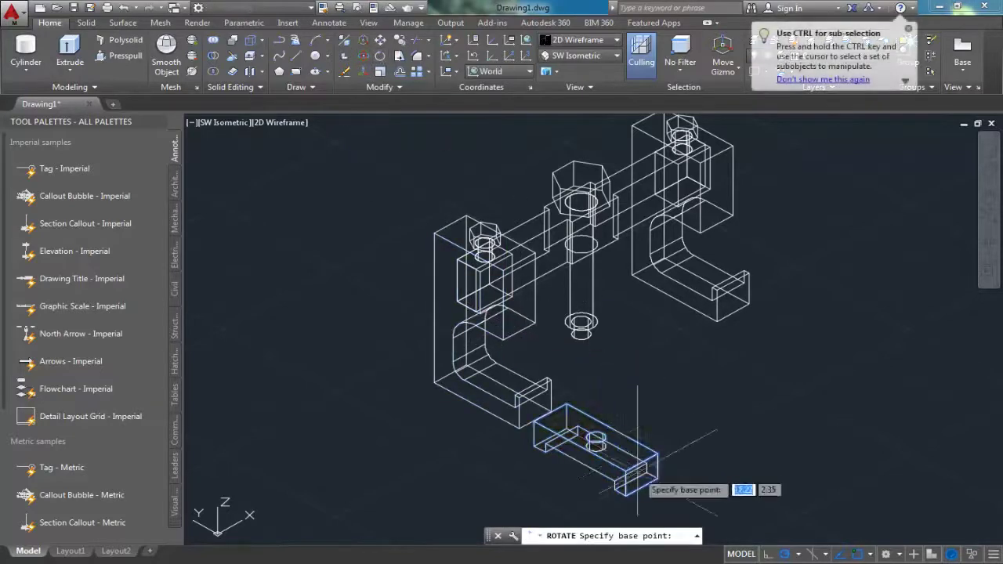
pyautogui.click(672, 485)
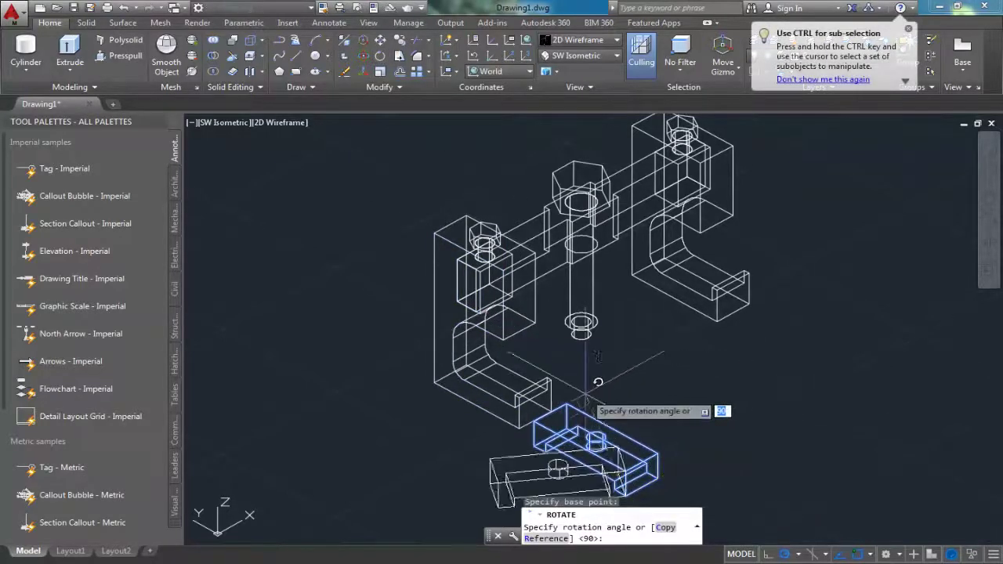
pyautogui.click(433, 383)
pyautogui.moveTo(537, 389)
pyautogui.mouseDown(button='middle')
pyautogui.moveTo(533, 344)
pyautogui.moveTo(482, 356)
pyautogui.mouseUp(button='middle')
pyautogui.scroll(2, 510, 314)
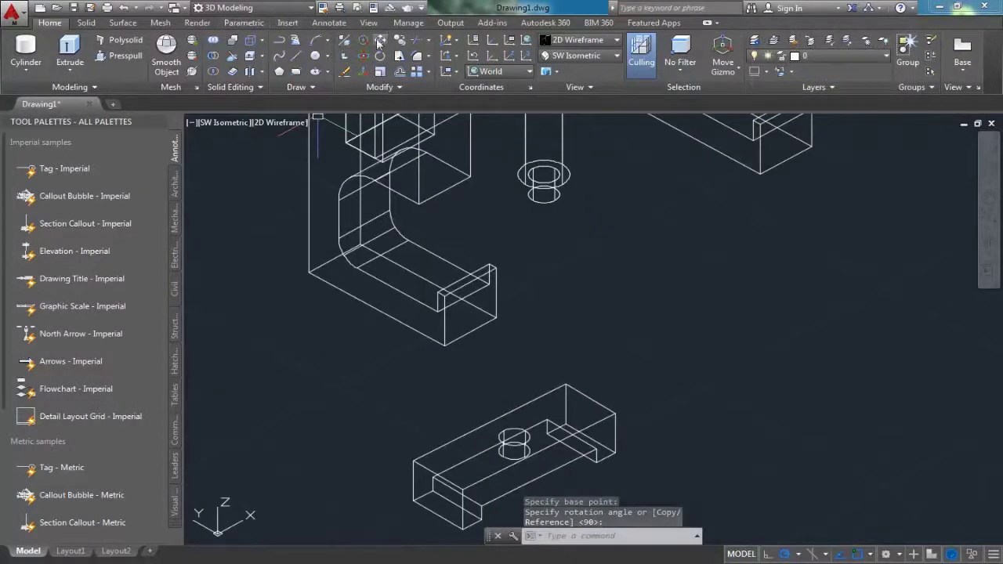
# Step: Move the rotated plate onto the bolt's lower end and reframe the view
pyautogui.click(379, 41)
pyautogui.click(513, 452)
pyautogui.press('Return')
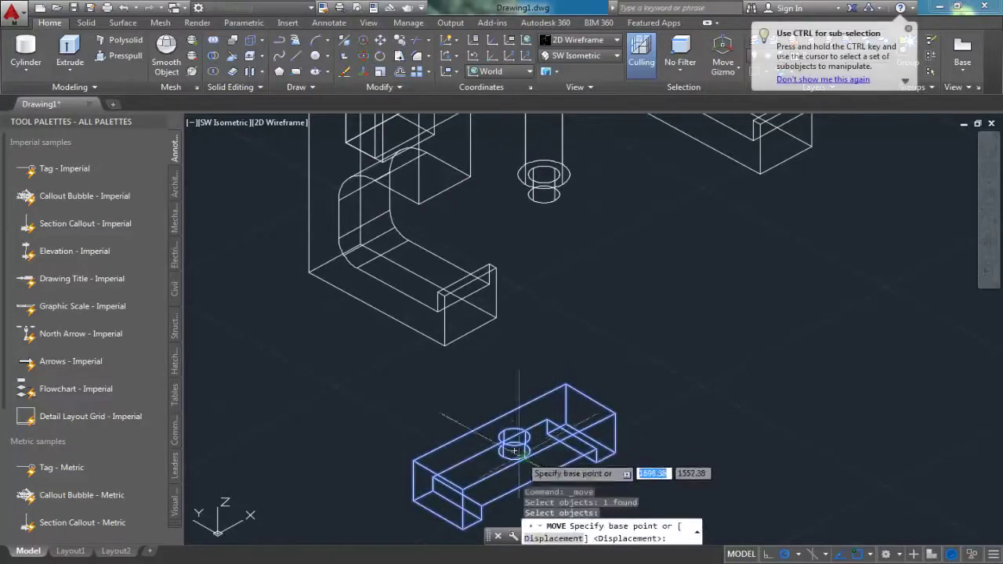
pyautogui.click(513, 452)
pyautogui.moveTo(548, 296); pyautogui.dragTo(544, 418, button='middle')
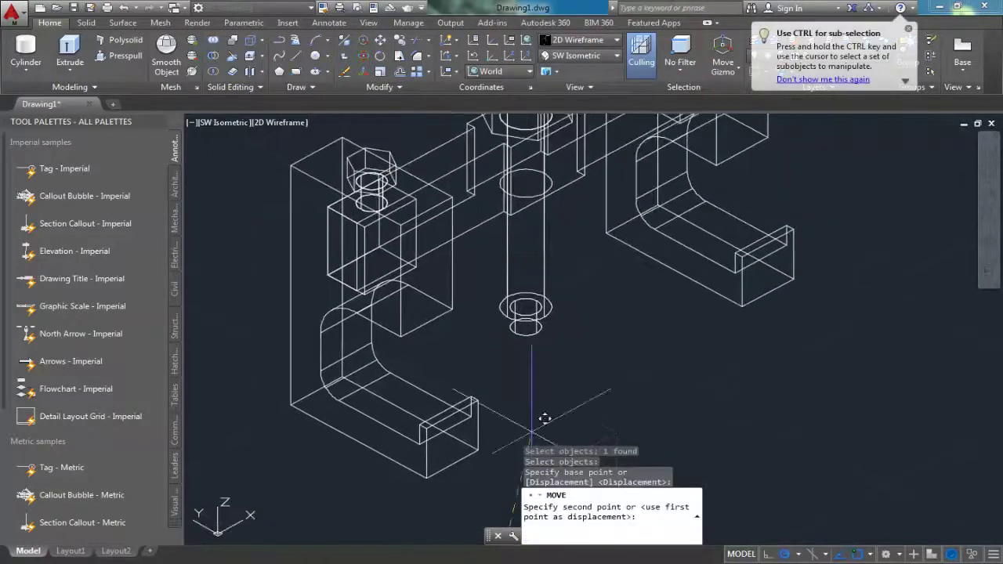
pyautogui.click(525, 323)
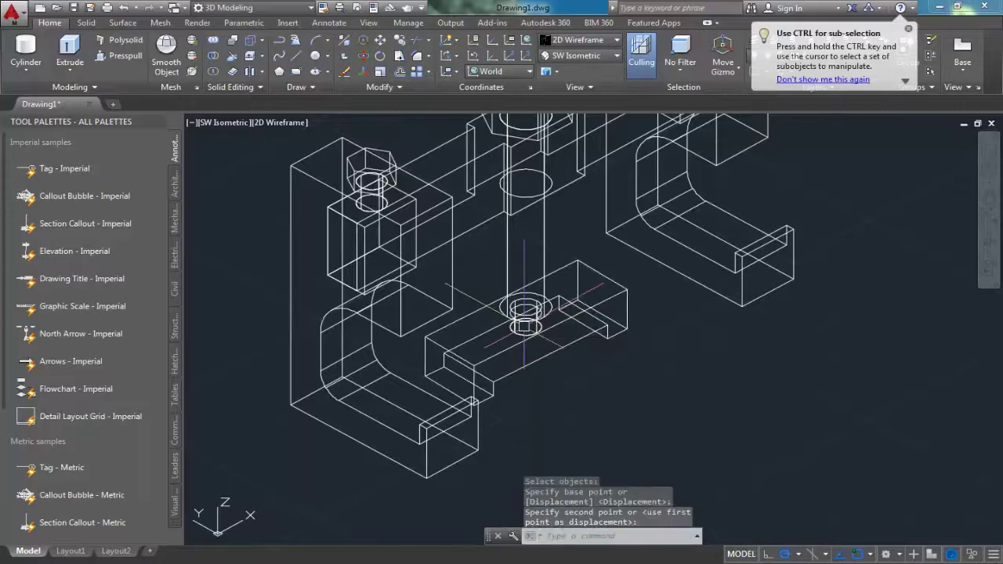
pyautogui.scroll(-4, 627, 360)
pyautogui.scroll(5, 599, 144)
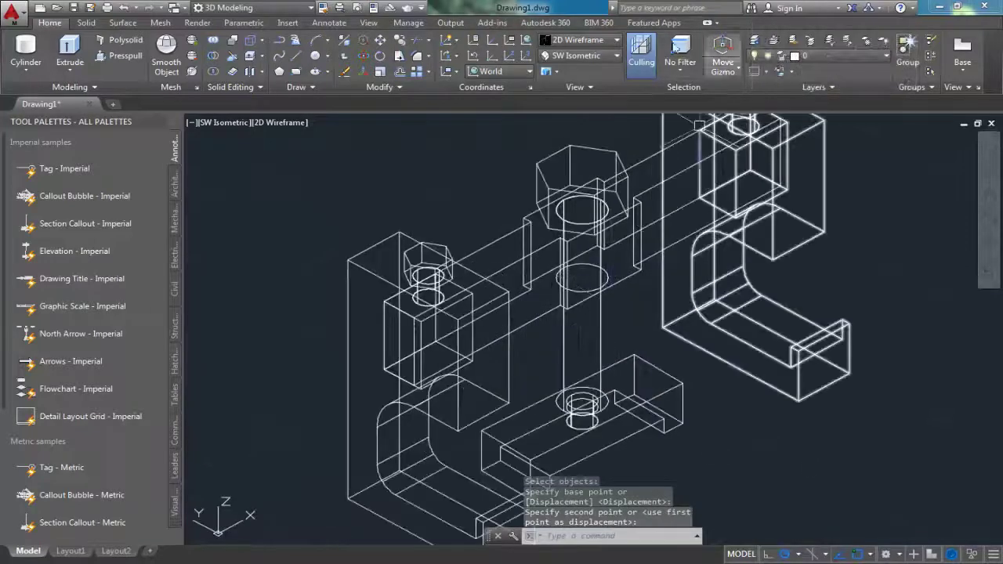
pyautogui.scroll(-2, 593, 229)
pyautogui.moveTo(593, 229); pyautogui.dragTo(581, 261, button='middle')
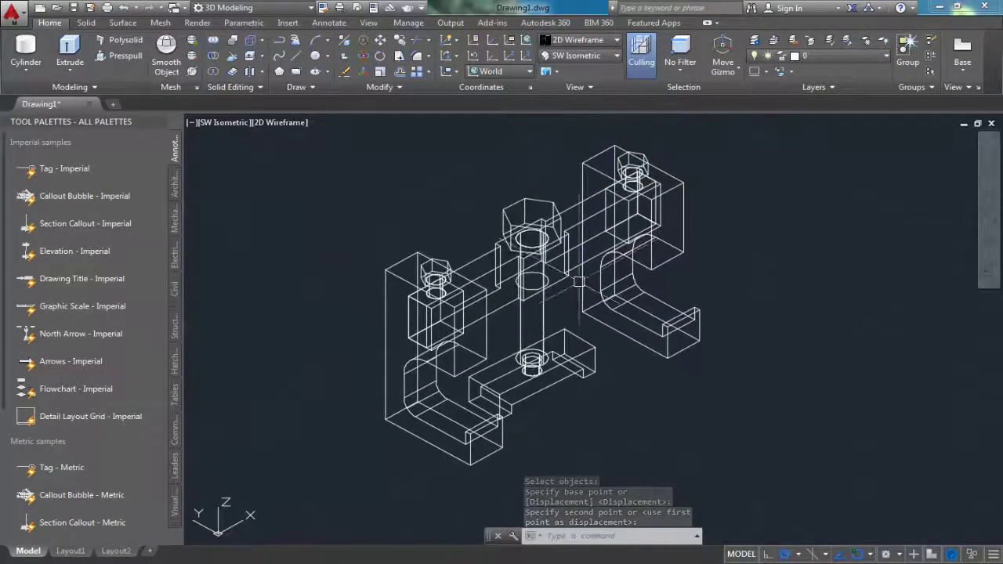
pyautogui.click(593, 56)
# Step: Switch the clamp's visual style from 2D Wireframe to Shaded with Edges
pyautogui.click(593, 55)
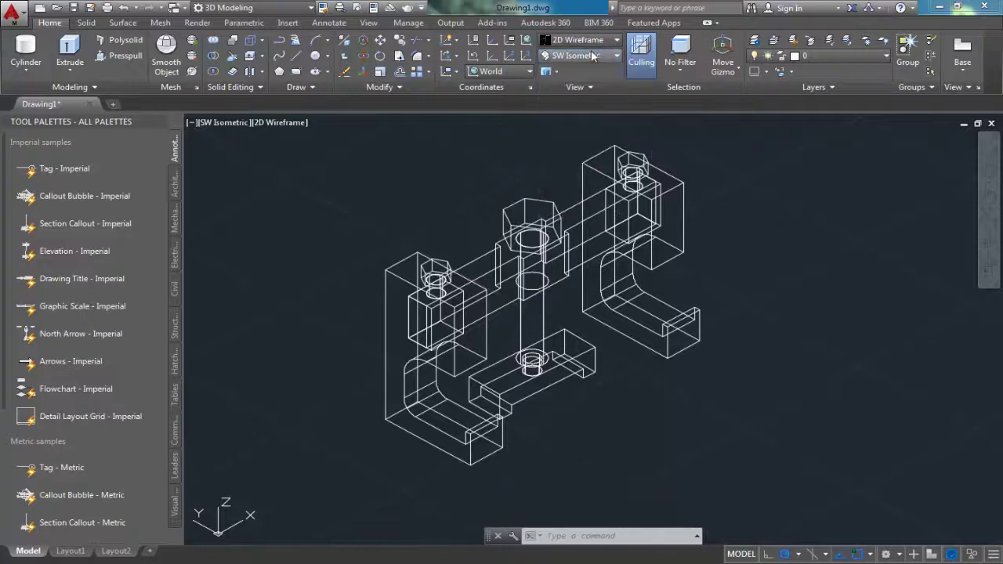
pyautogui.click(584, 39)
pyautogui.click(630, 124)
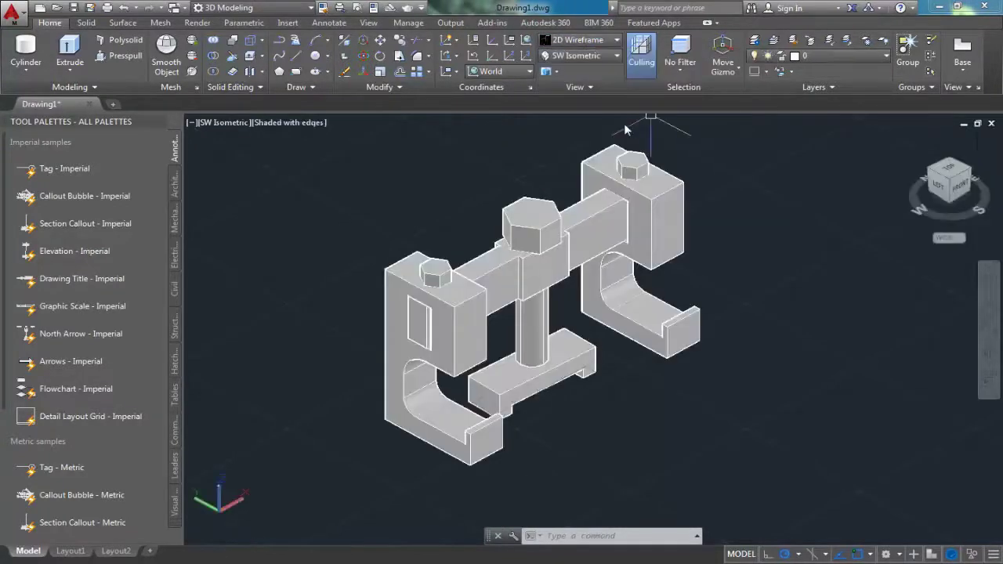
# Step: Zoom the view, window-select parts of the assembly, and pan the model right and down
pyautogui.scroll(3, 408, 259)
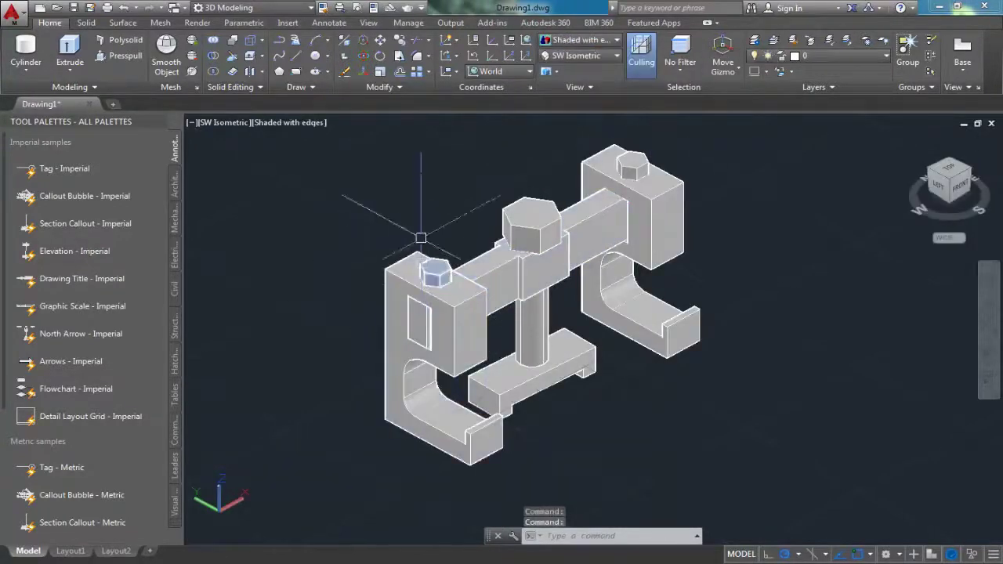
pyautogui.scroll(5, 380, 246)
pyautogui.scroll(-10, 381, 246)
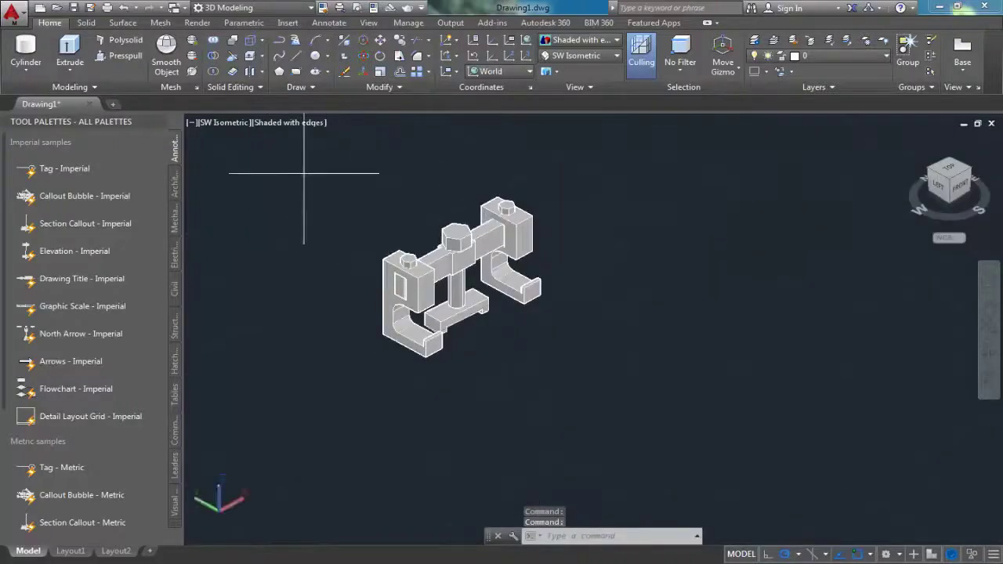
pyautogui.click(313, 168)
pyautogui.click(666, 385)
pyautogui.moveTo(554, 332); pyautogui.dragTo(740, 407, button='middle')
pyautogui.scroll(1, 740, 407)
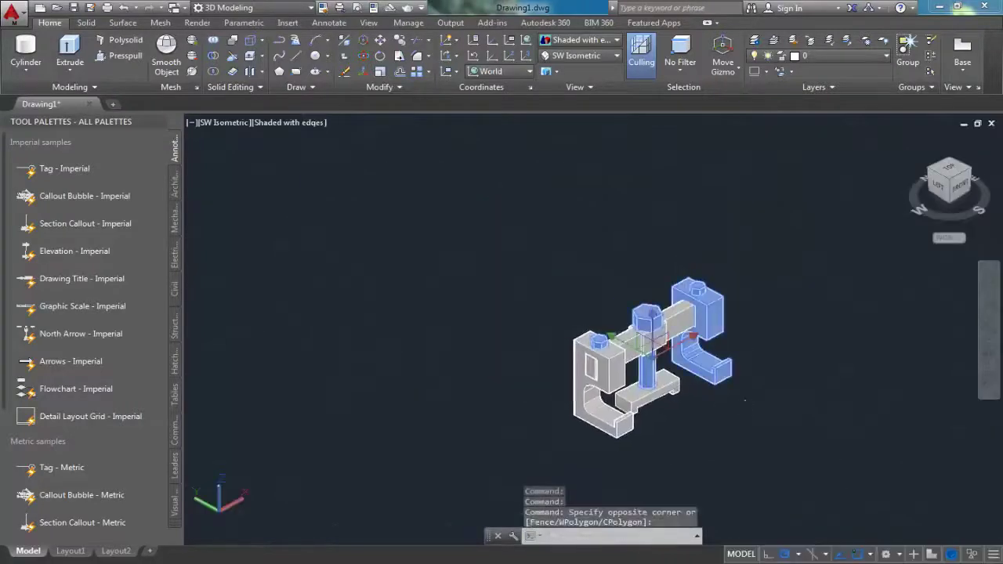
pyautogui.scroll(2, 740, 407)
pyautogui.scroll(2, 705, 376)
pyautogui.click(327, 131)
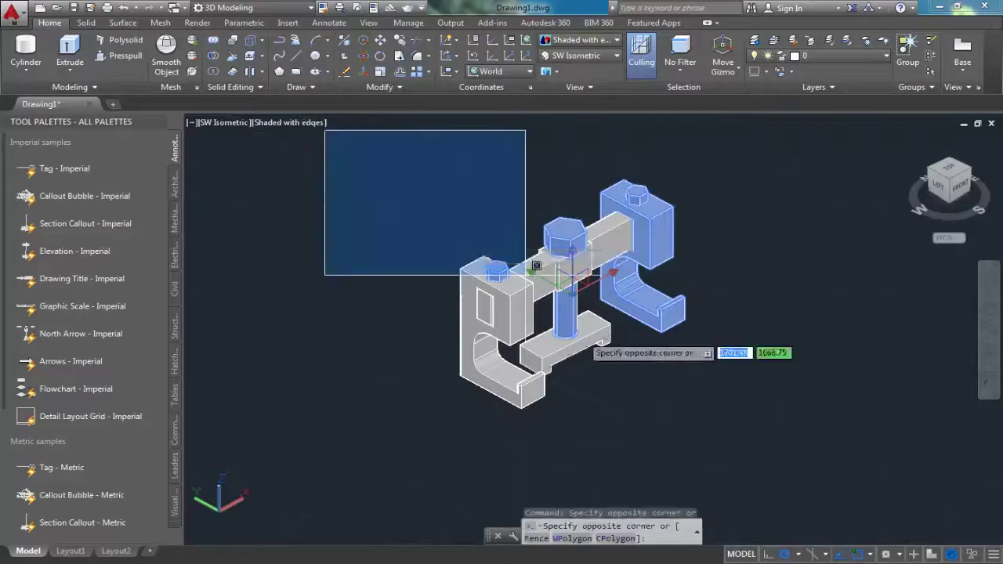
pyautogui.click(761, 454)
pyautogui.press('Escape')
pyautogui.doubleClick(532, 300)
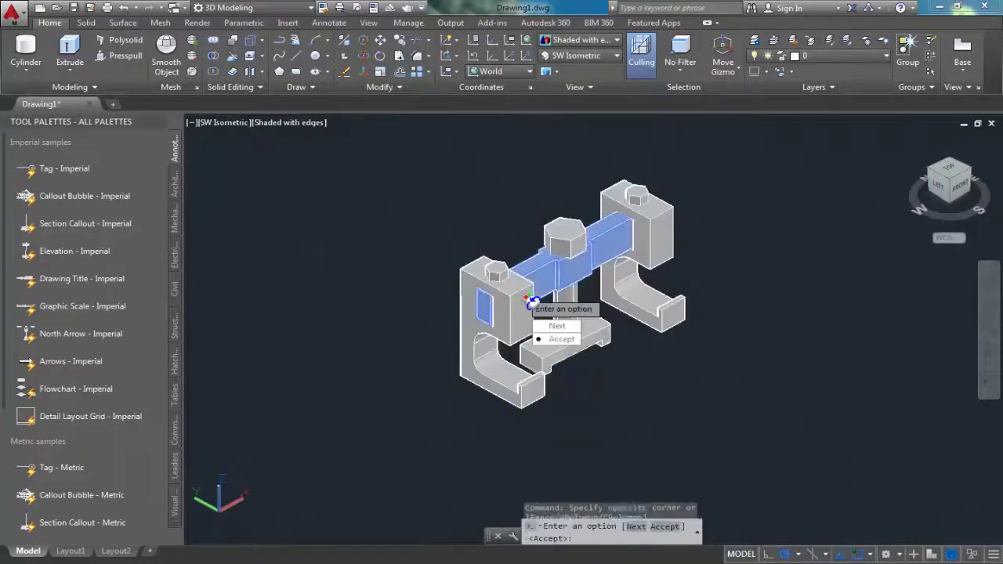
pyautogui.press('Escape')
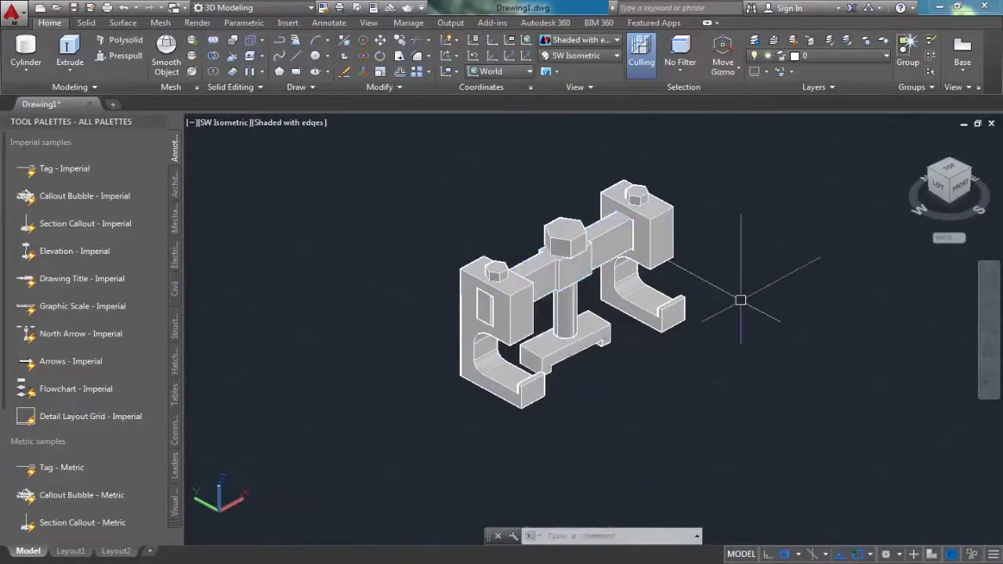
pyautogui.click(571, 239)
pyautogui.doubleClick(578, 248)
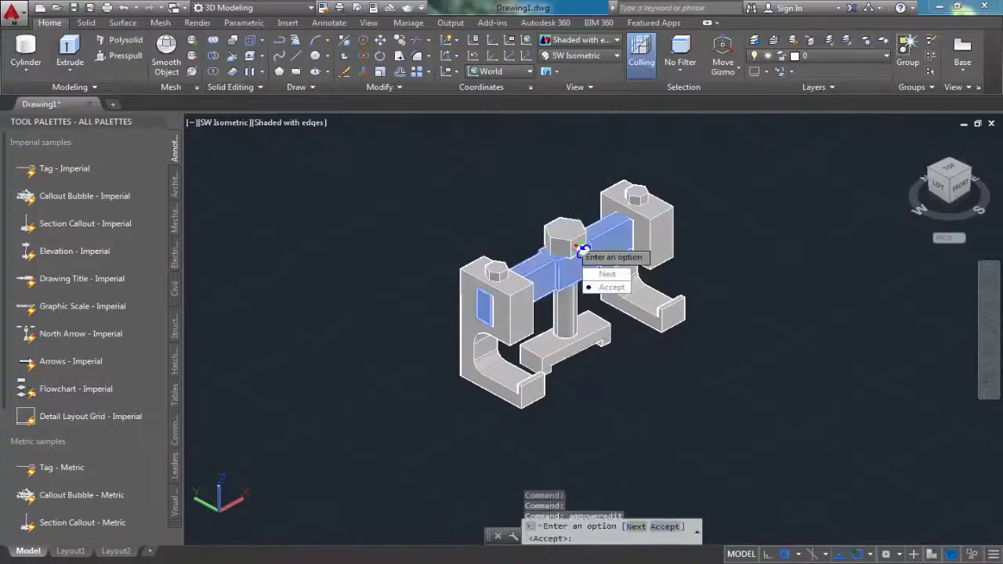
pyautogui.press('Return')
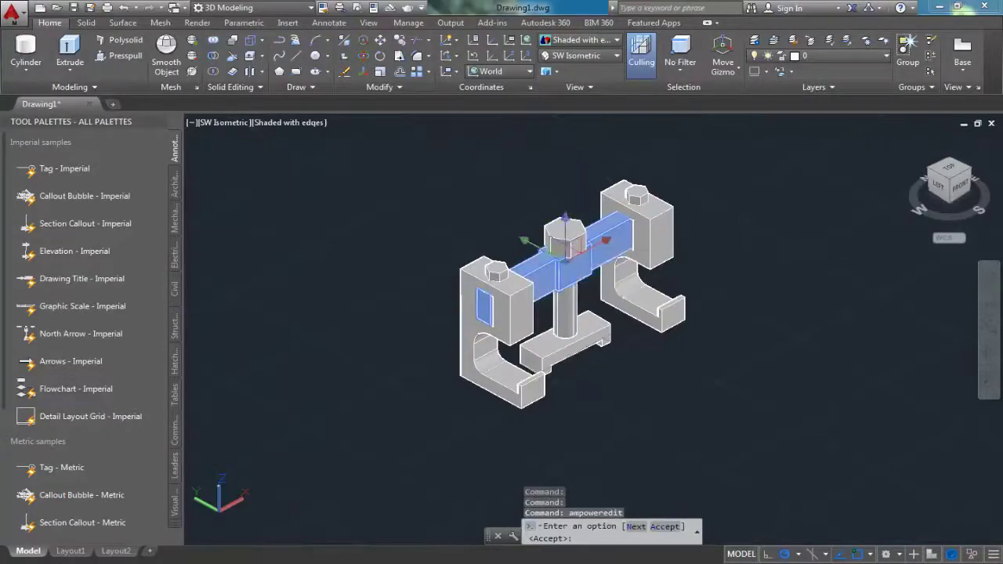
pyautogui.press('Return')
pyautogui.rightClick(539, 223)
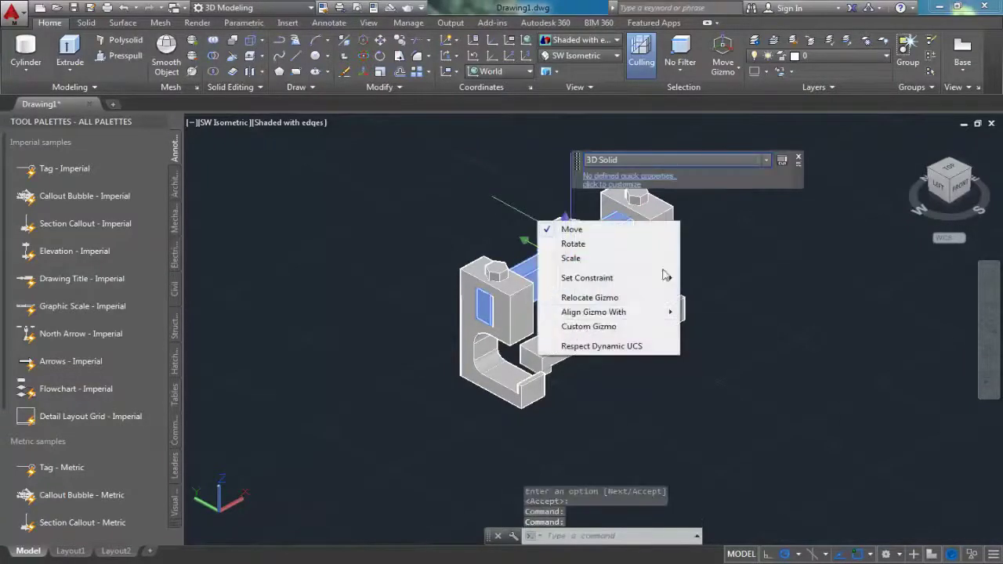
pyautogui.press('Escape')
pyautogui.press('Escape')
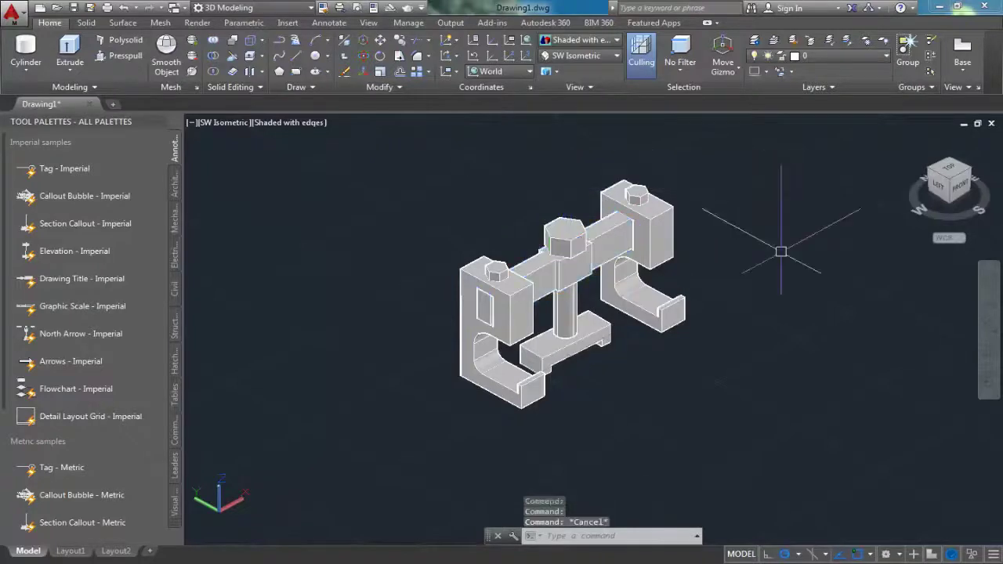
pyautogui.press('Escape')
pyautogui.click(527, 285)
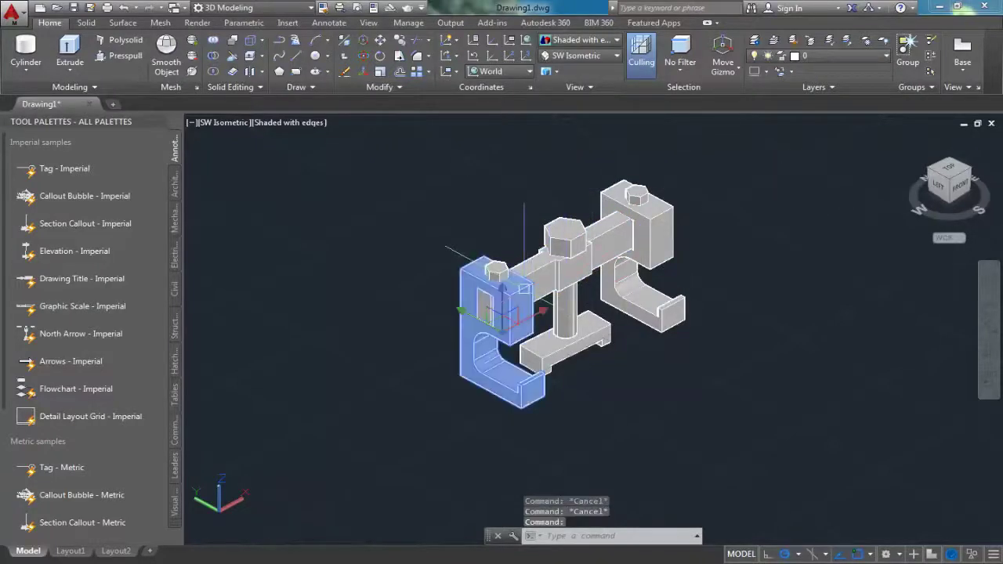
pyautogui.press('Escape')
pyautogui.write('mate')
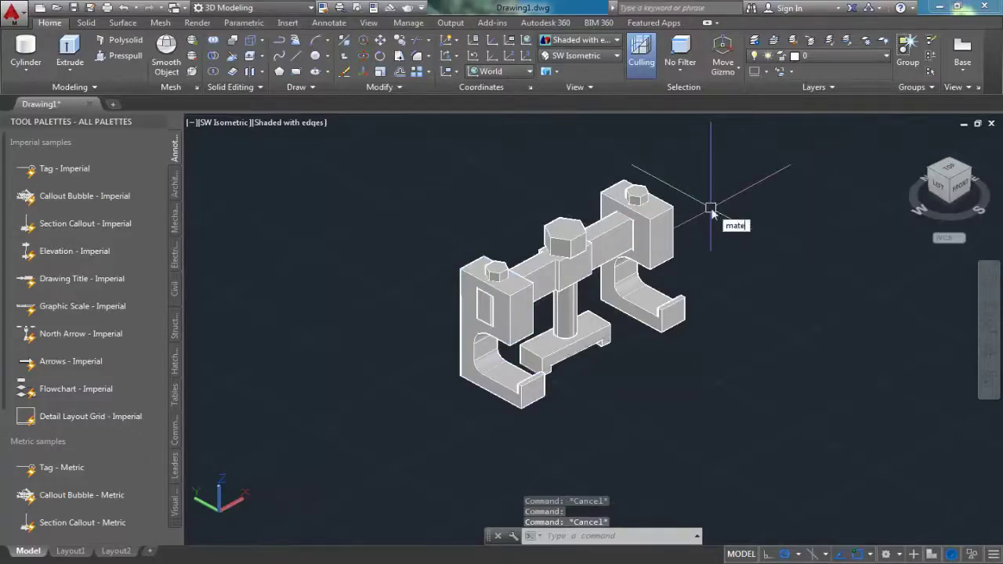
# Step: Open the Materials Browser with MATERIALS and pan the clamp left beside it
pyautogui.write('r')
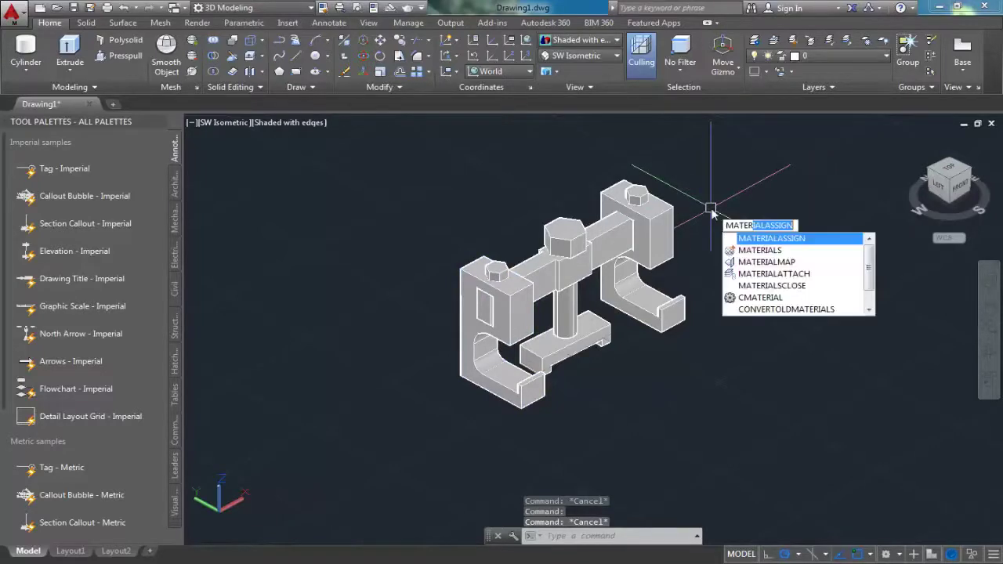
pyautogui.press('Return')
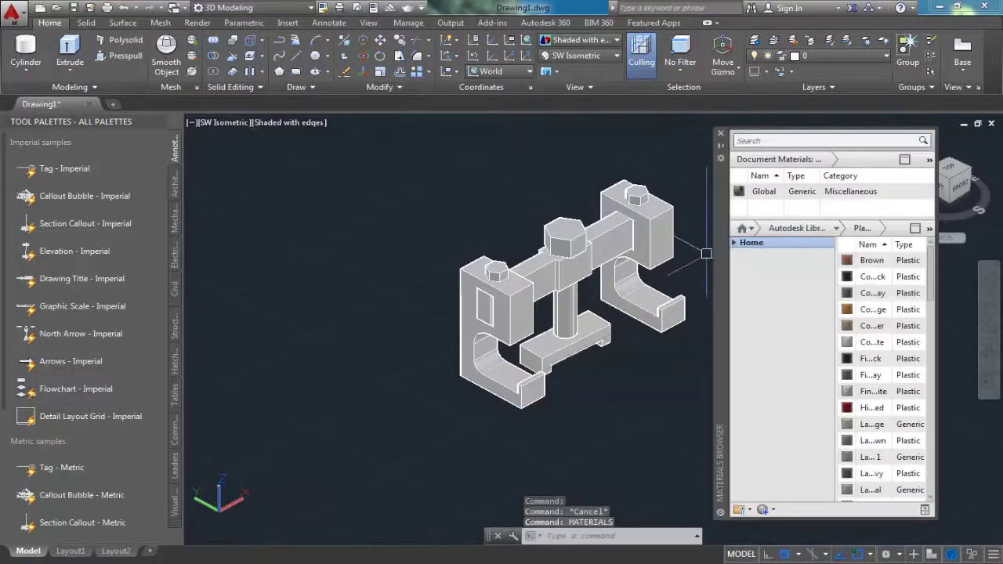
pyautogui.moveTo(584, 295)
pyautogui.mouseDown(button='middle')
pyautogui.moveTo(441, 293)
pyautogui.moveTo(470, 327)
pyautogui.mouseUp(button='middle')
pyautogui.scroll(2, 441, 293)
pyautogui.write('ste')
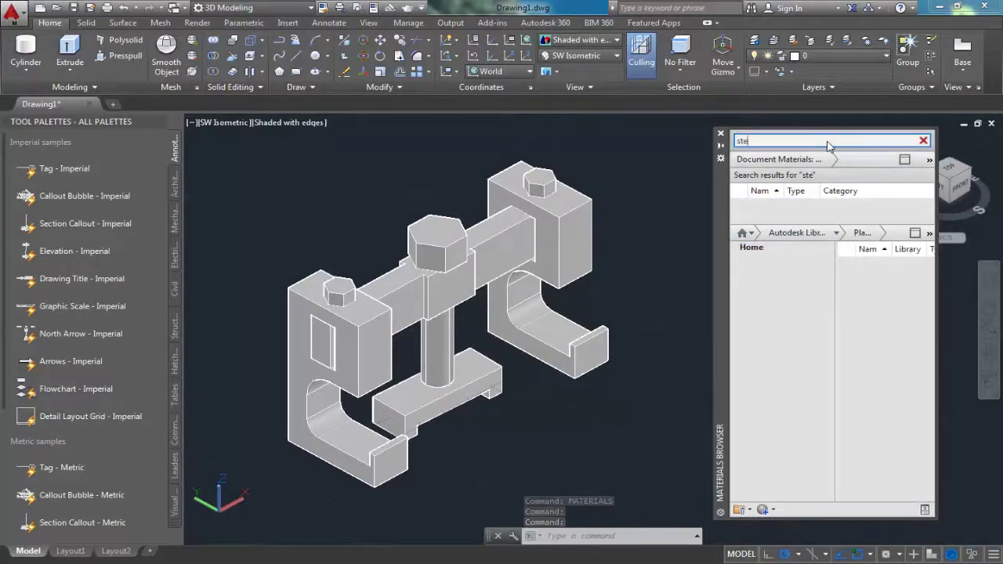
# Step: Finish the 'stee' search and filter the results to the Autodesk Library's Metal category
pyautogui.write('e')
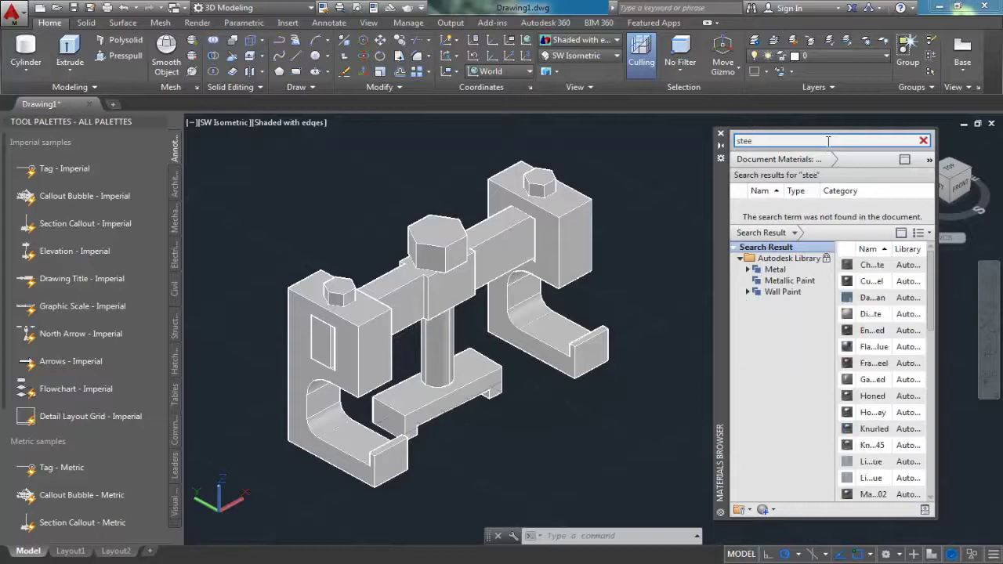
pyautogui.moveTo(870, 314)
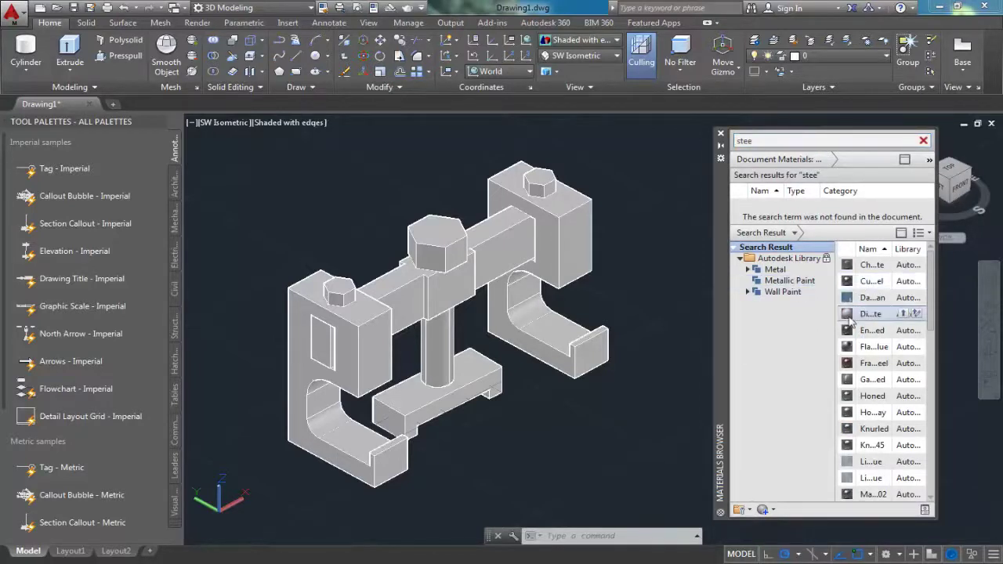
pyautogui.scroll(-5, 930, 373)
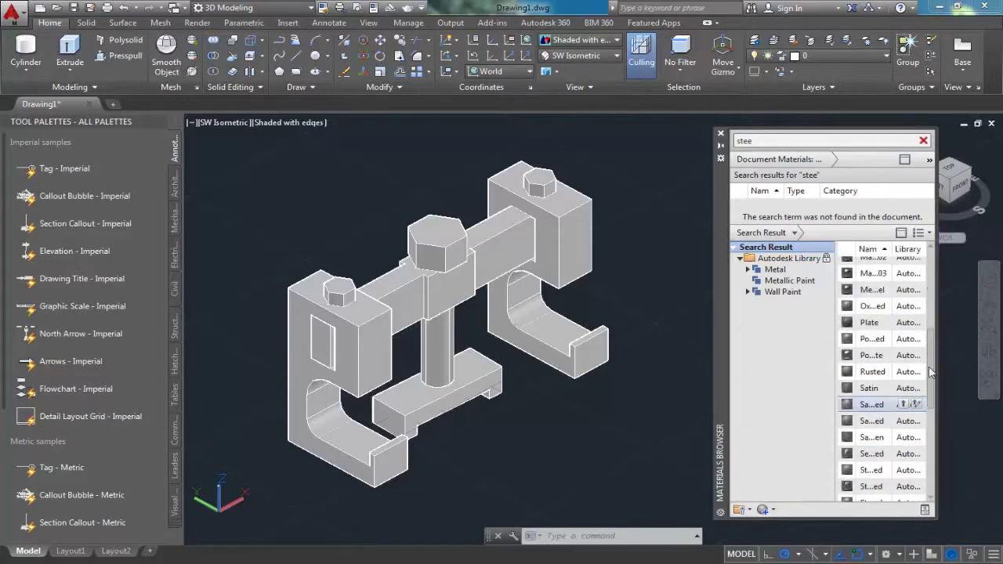
pyautogui.moveTo(933, 374); pyautogui.dragTo(926, 294)
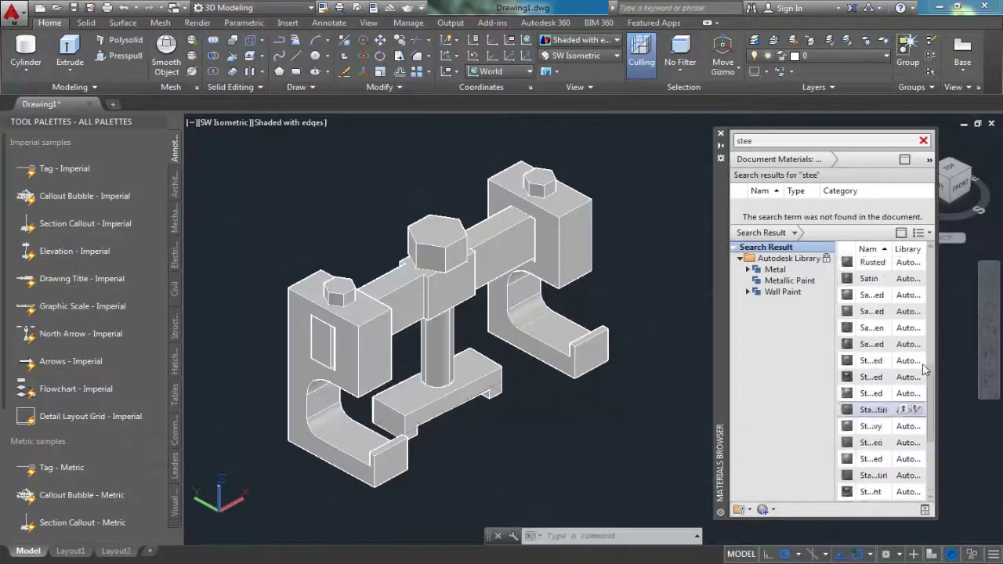
pyautogui.click(775, 269)
pyautogui.click(789, 281)
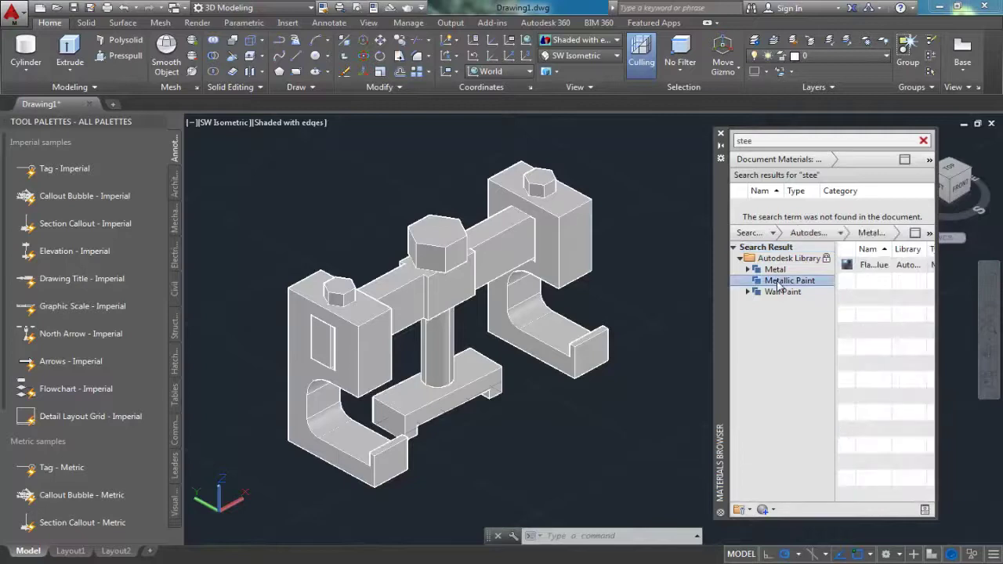
pyautogui.click(778, 292)
pyautogui.click(783, 281)
pyautogui.click(774, 269)
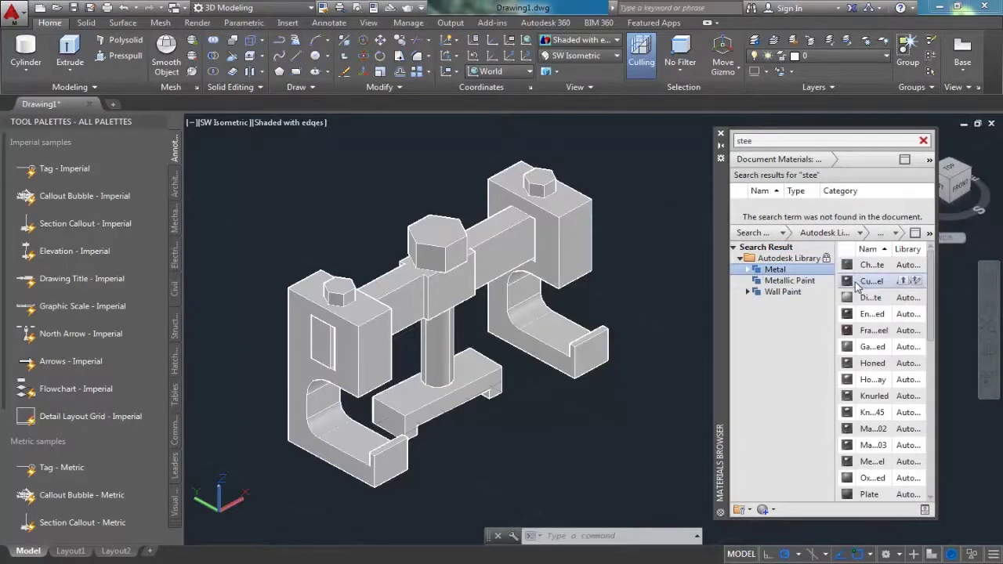
# Step: Apply a metal material to the base plate, column, hex nut, both clamp blocks, and centre nut
pyautogui.moveTo(856, 287); pyautogui.dragTo(468, 368)
pyautogui.moveTo(436, 405); pyautogui.dragTo(437, 406)
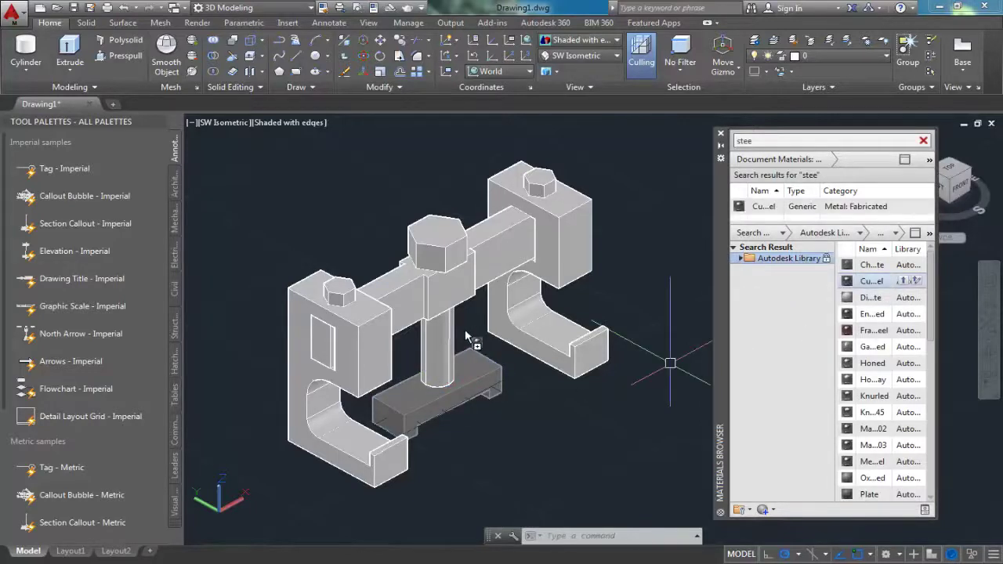
pyautogui.moveTo(455, 342); pyautogui.dragTo(446, 335)
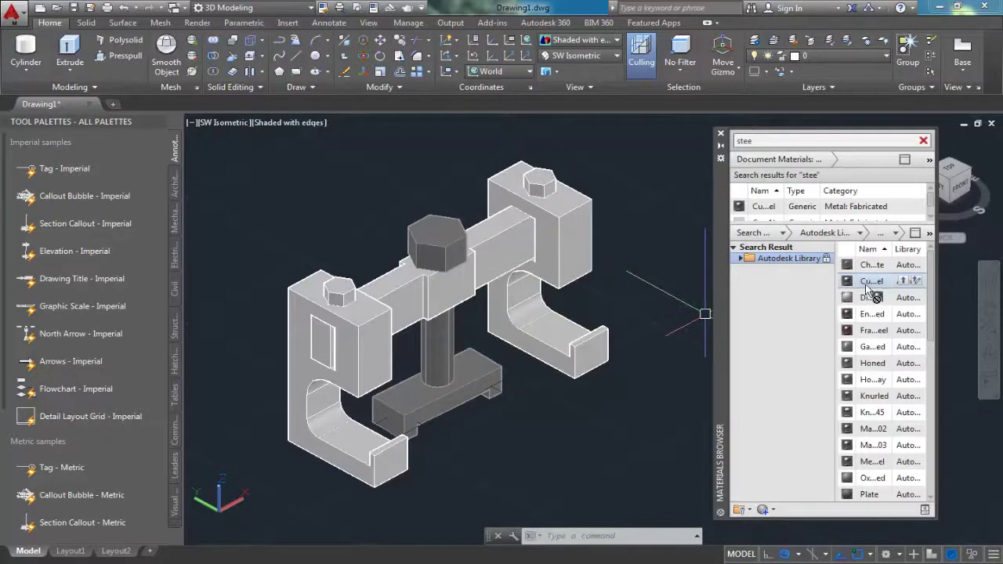
pyautogui.moveTo(867, 291); pyautogui.dragTo(572, 227)
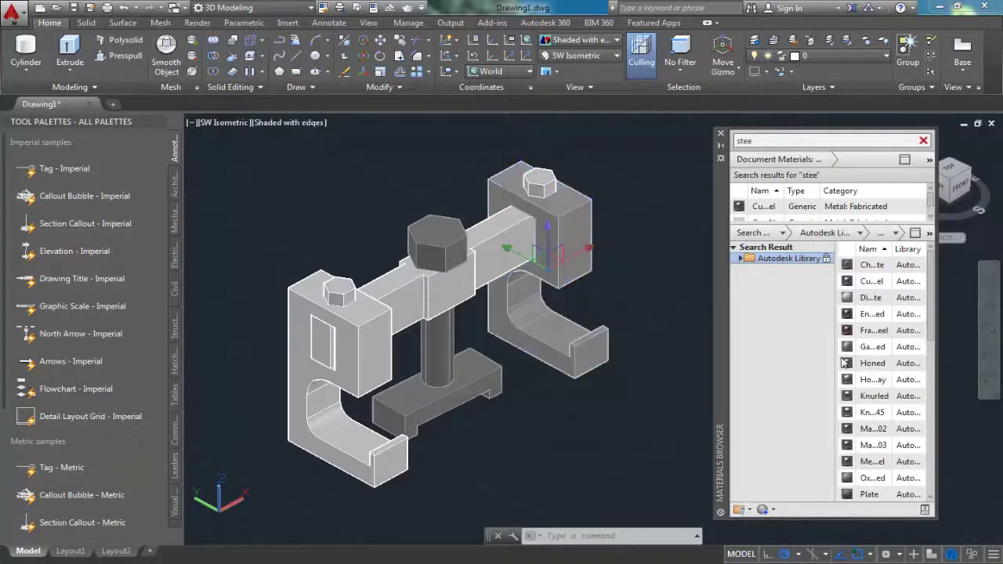
pyautogui.moveTo(364, 328); pyautogui.dragTo(365, 329)
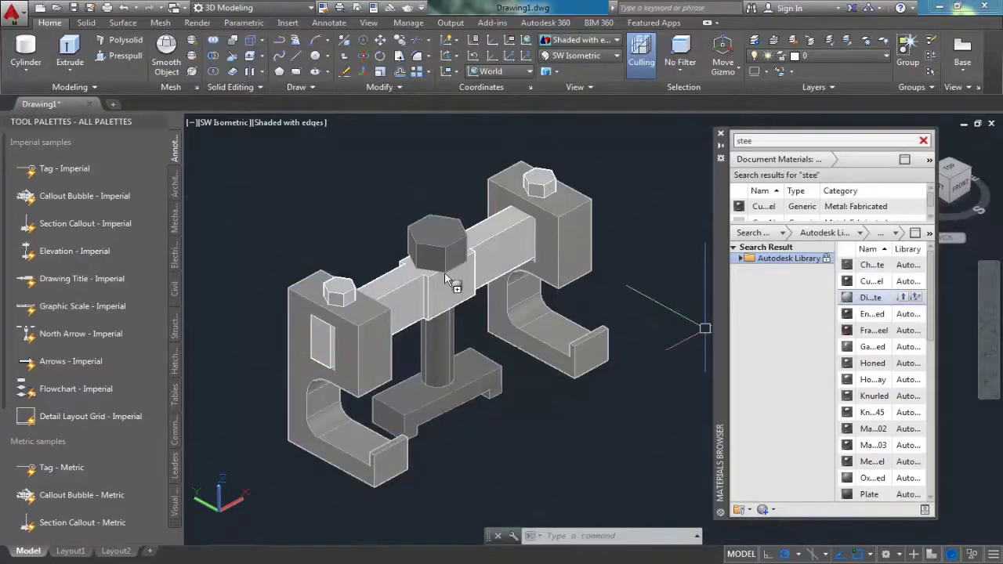
pyautogui.moveTo(446, 279); pyautogui.dragTo(448, 281)
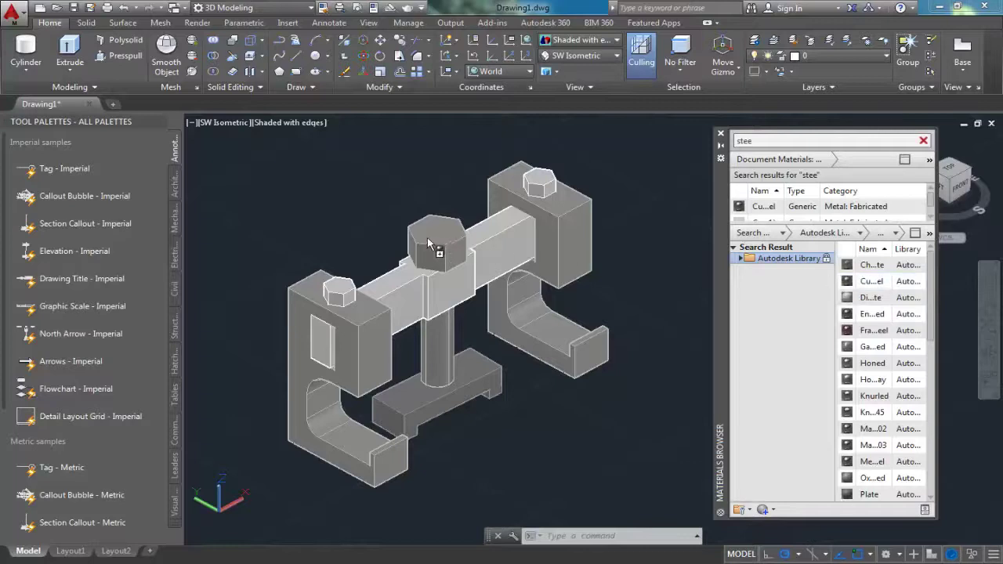
# Step: Apply another steel finish to the centre nut and post, the left nut, and the right nut
pyautogui.moveTo(848, 300); pyautogui.dragTo(427, 237)
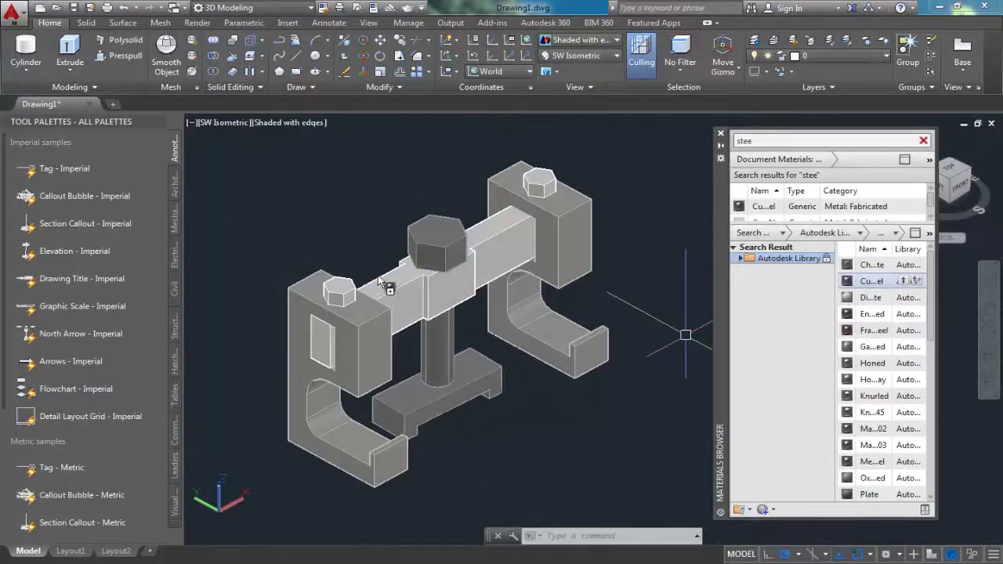
pyautogui.moveTo(345, 288); pyautogui.dragTo(338, 290)
pyautogui.moveTo(871, 281); pyautogui.dragTo(603, 226)
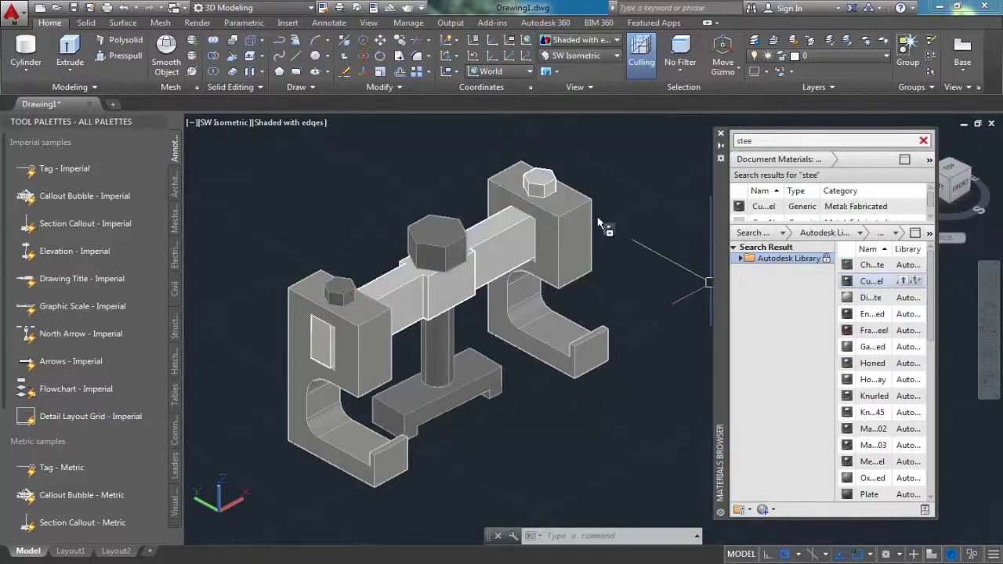
pyautogui.moveTo(547, 183); pyautogui.dragTo(546, 185)
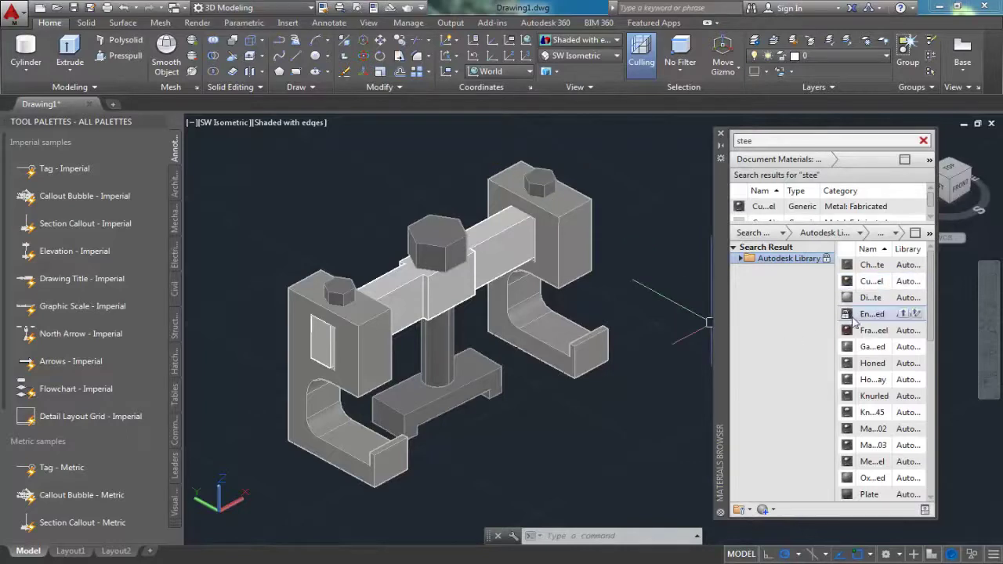
# Step: Give the crossbar and left window the red material, then pan and zoom in
pyautogui.moveTo(521, 271); pyautogui.dragTo(498, 255)
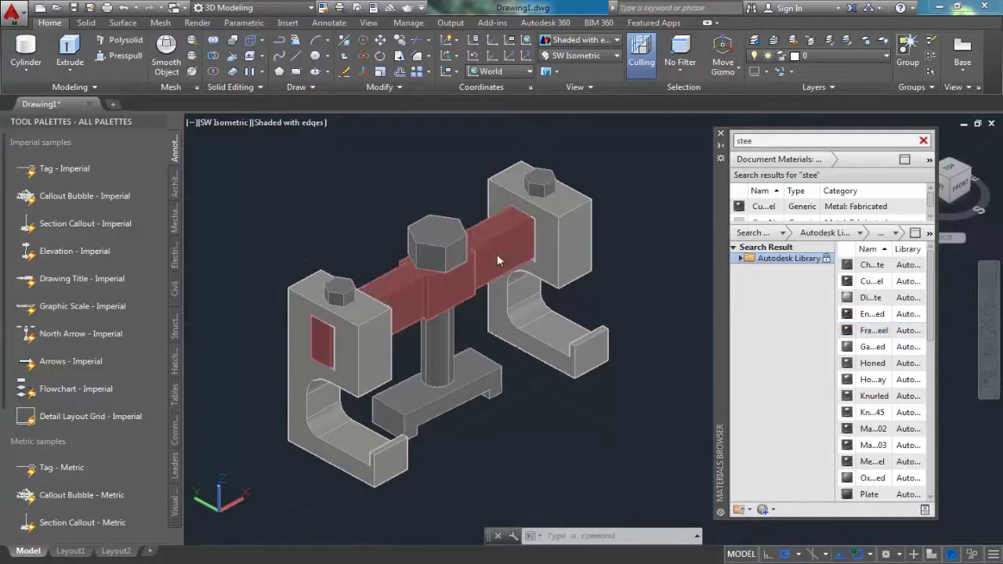
pyautogui.moveTo(503, 289); pyautogui.dragTo(523, 295, button='middle')
pyautogui.scroll(1, 524, 295)
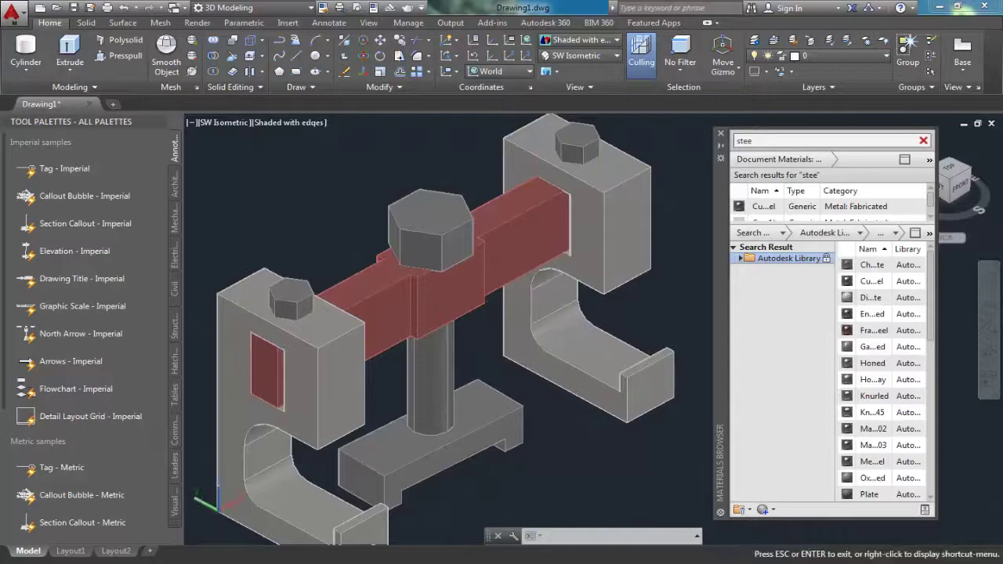
pyautogui.scroll(1, 600, 287)
pyautogui.scroll(1, 587, 294)
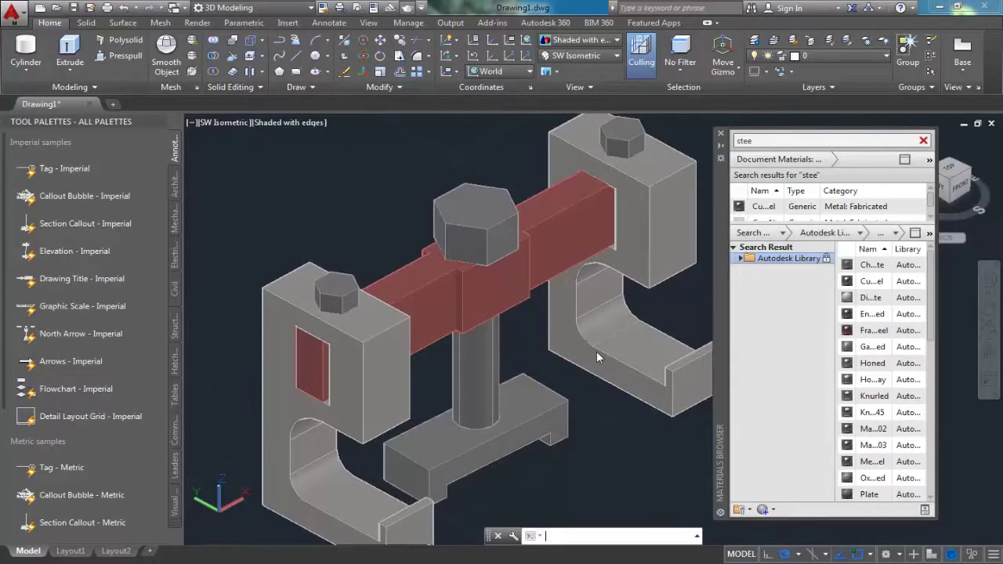
# Step: Render the clamp with RR to review its red-brown finish, then close the Render window
pyautogui.write('rr')
pyautogui.press('Return')
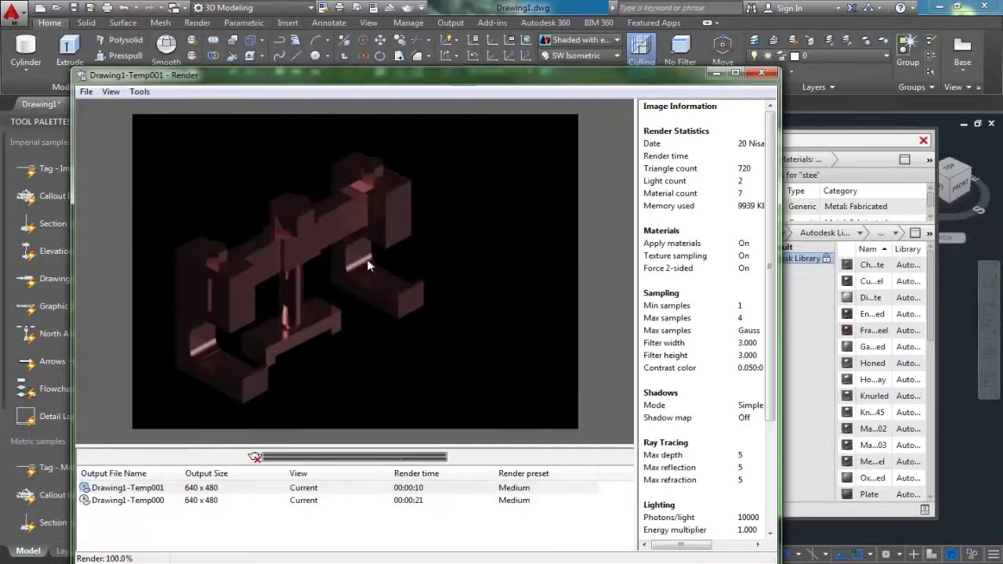
pyautogui.click(761, 74)
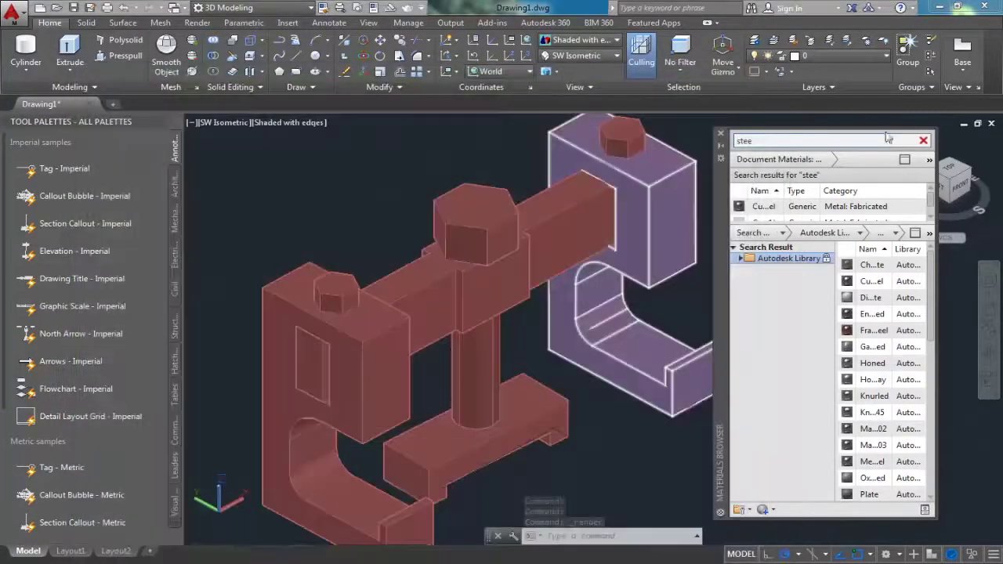
# Step: Close the Materials Browser, clear the selection, and centre the whole assembly in view
pyautogui.click(721, 137)
pyautogui.press('Escape')
pyautogui.scroll(-3, 580, 284)
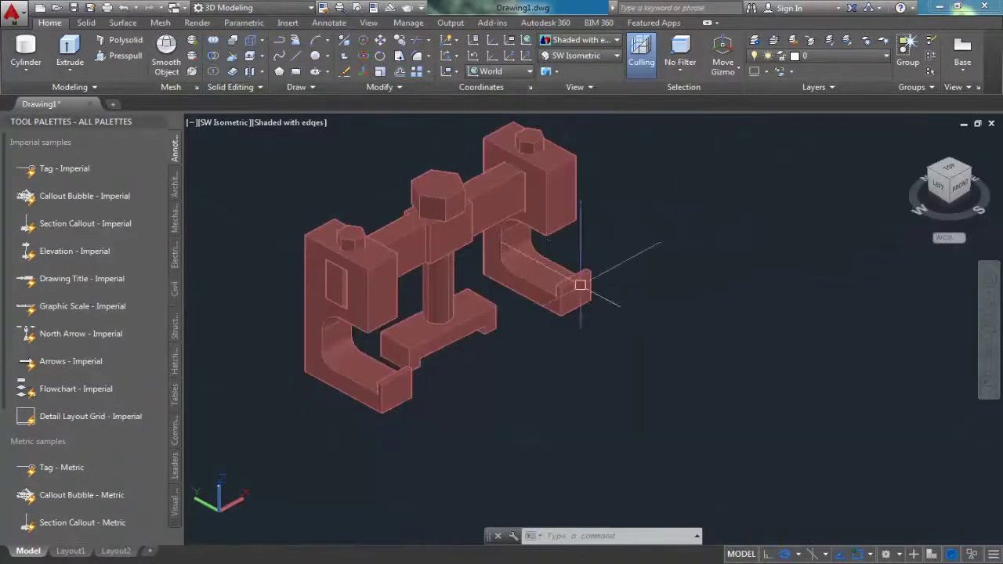
pyautogui.moveTo(580, 284); pyautogui.dragTo(712, 322, button='middle')
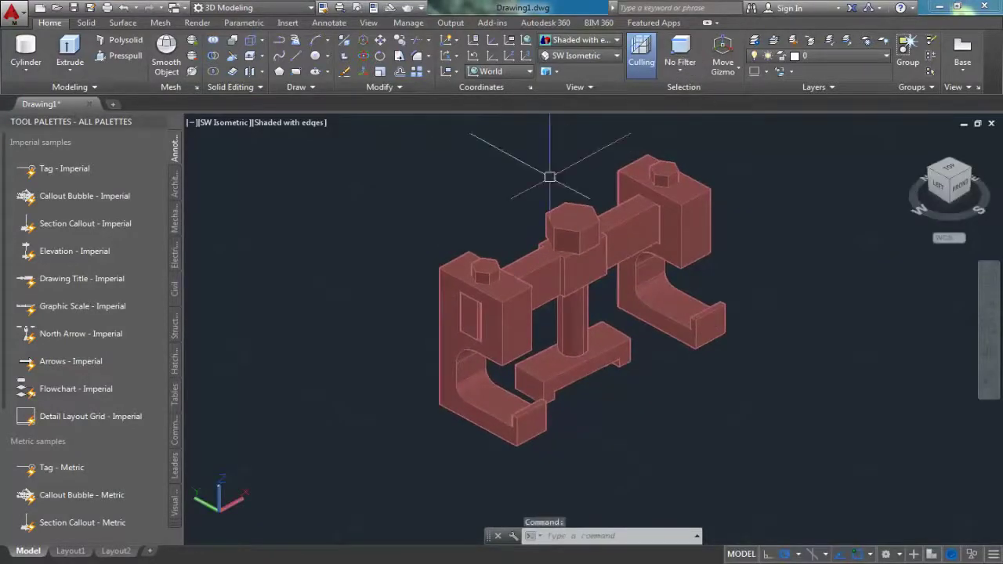
# Step: Try the Shades of Gray visual style, then settle on plain Shaded
pyautogui.click(584, 46)
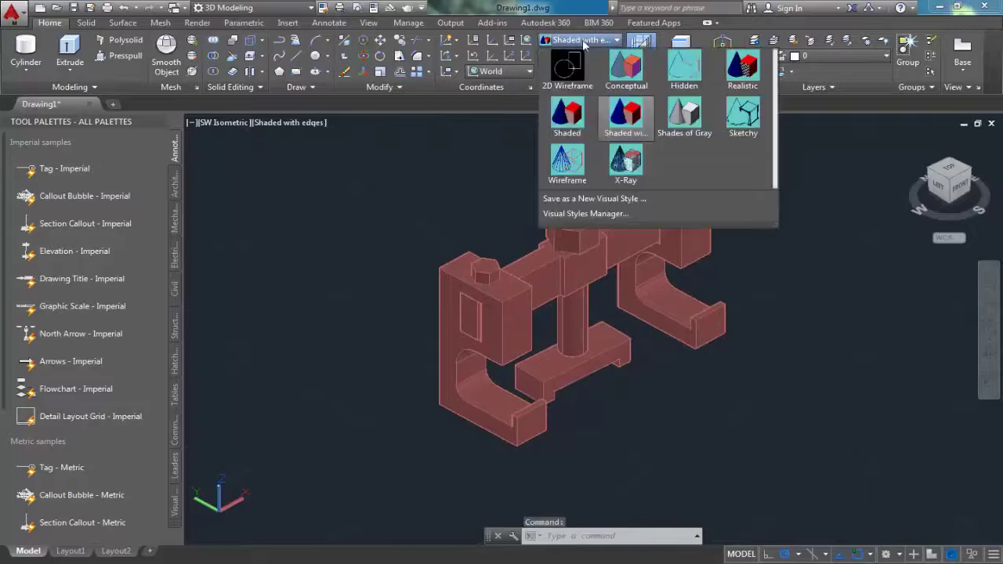
pyautogui.click(625, 119)
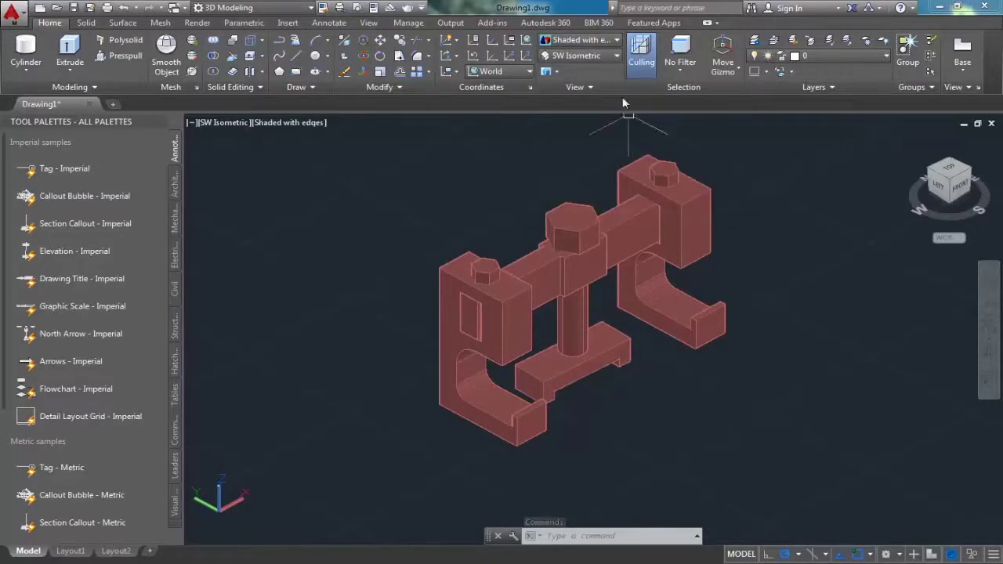
pyautogui.click(583, 40)
pyautogui.click(678, 105)
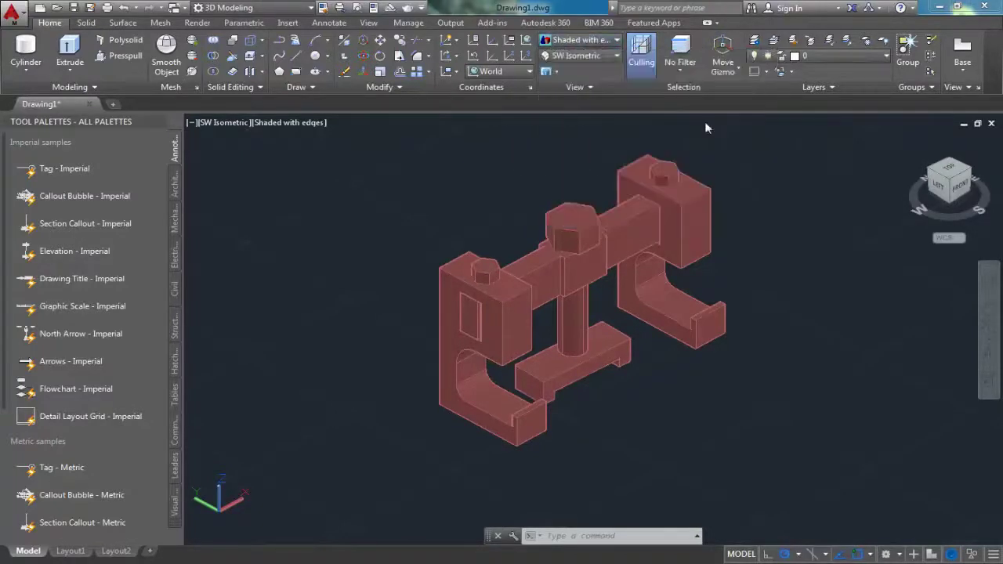
pyautogui.click(587, 43)
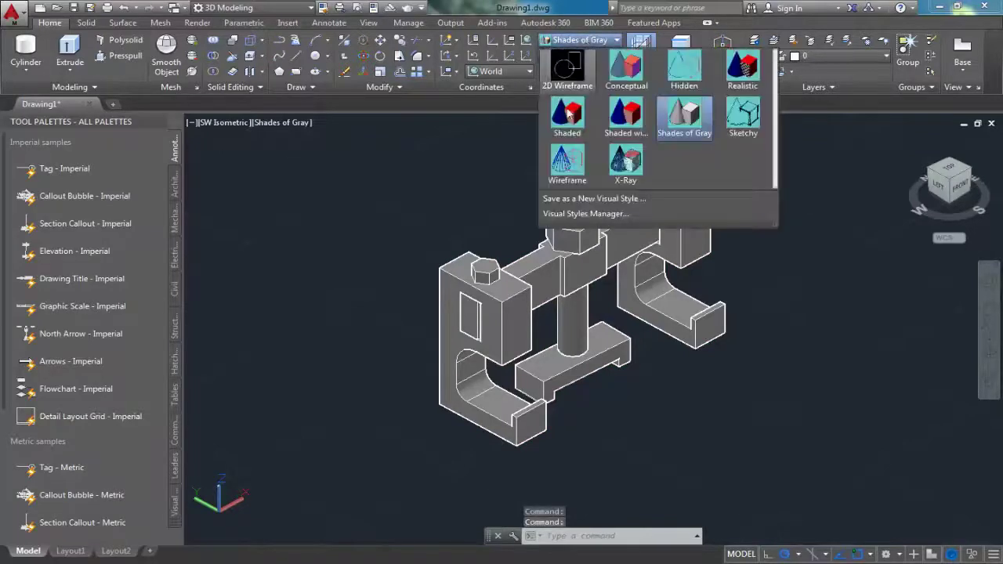
pyautogui.click(570, 110)
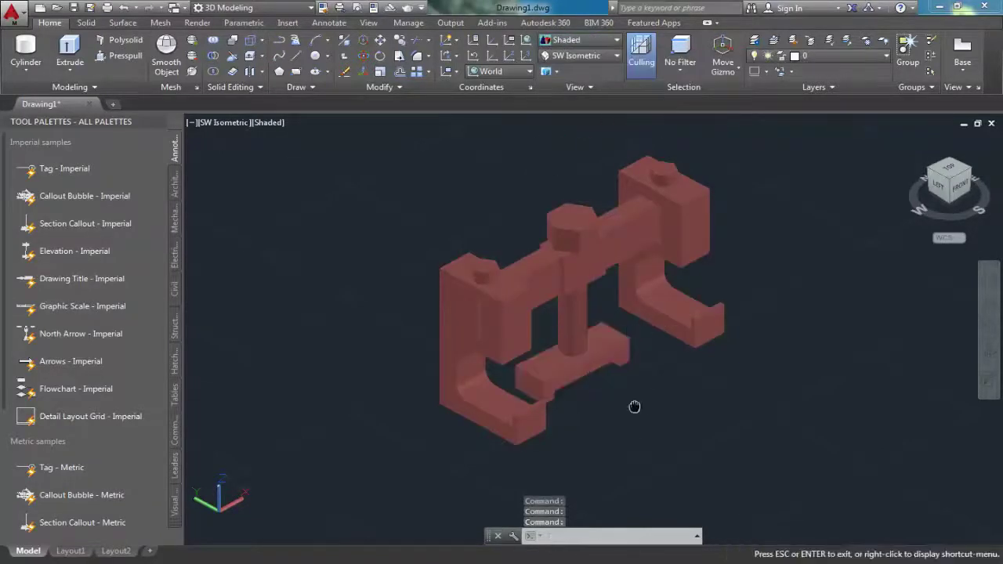
# Step: Orbit the red clamp toward a front view, exit orbit, and return to the ViewCube Home view
pyautogui.scroll(2, 634, 403)
pyautogui.moveTo(634, 404); pyautogui.dragTo(619, 447, button='middle')
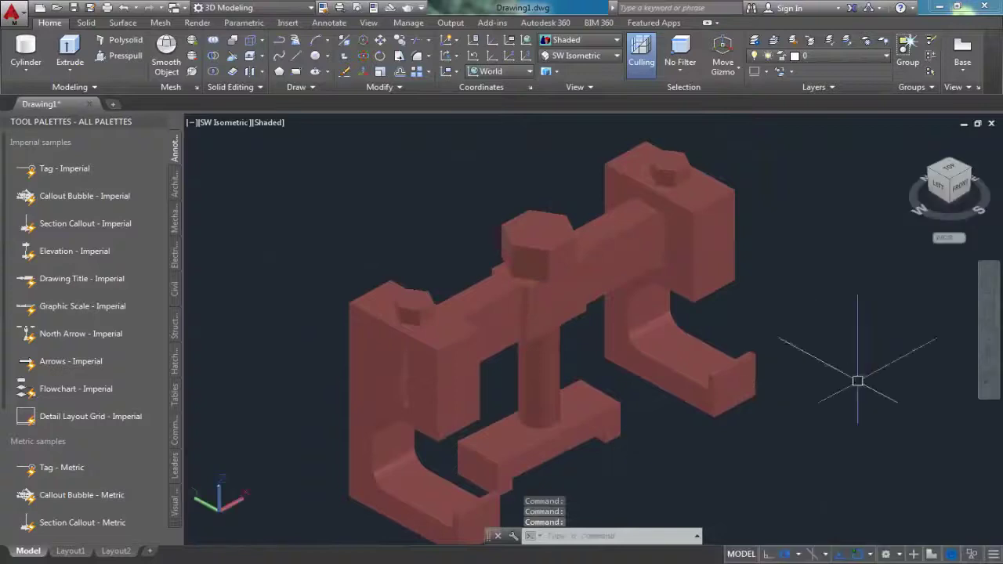
pyautogui.click(989, 354)
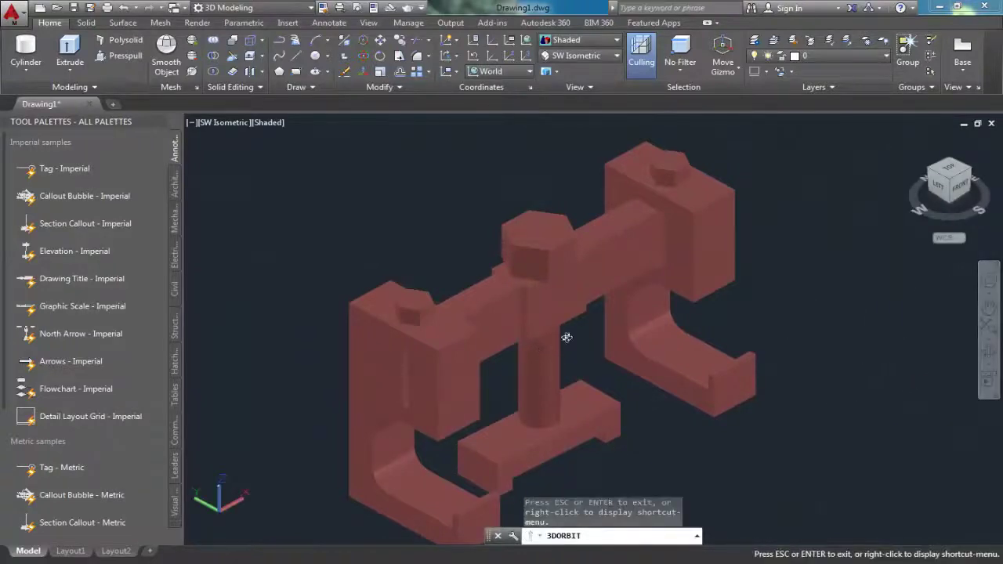
pyautogui.moveTo(566, 337)
pyautogui.mouseDown()
pyautogui.moveTo(830, 288)
pyautogui.moveTo(524, 319)
pyautogui.moveTo(593, 347)
pyautogui.moveTo(727, 358)
pyautogui.moveTo(506, 354)
pyautogui.moveTo(627, 359)
pyautogui.moveTo(665, 329)
pyautogui.moveTo(634, 309)
pyautogui.moveTo(546, 292)
pyautogui.moveTo(638, 390)
pyautogui.moveTo(425, 439)
pyautogui.moveTo(673, 402)
pyautogui.moveTo(473, 389)
pyautogui.moveTo(473, 436)
pyautogui.moveTo(418, 376)
pyautogui.moveTo(407, 407)
pyautogui.moveTo(416, 425)
pyautogui.moveTo(439, 251)
pyautogui.mouseUp()
pyautogui.rightClick(437, 238)
pyautogui.click(459, 247)
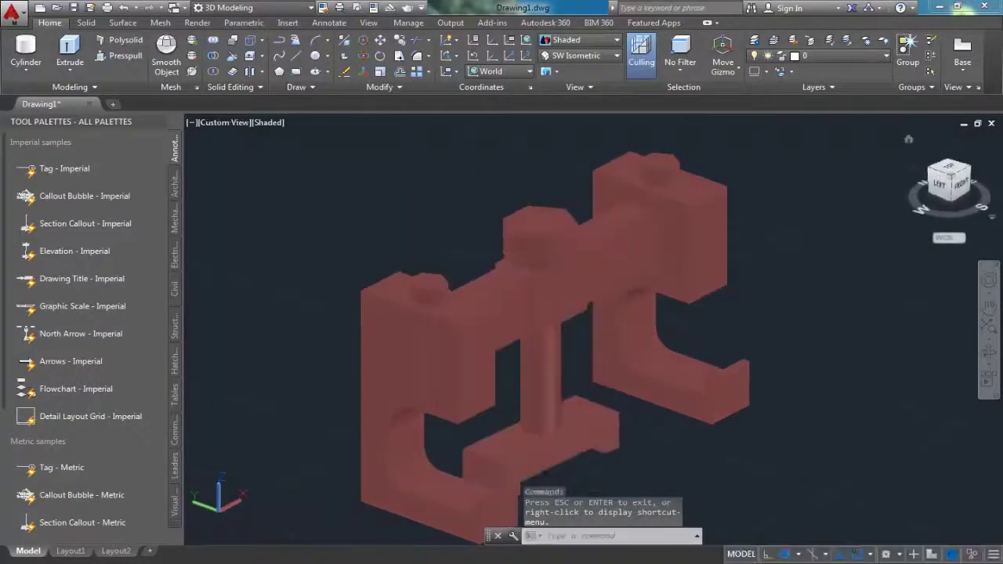
pyautogui.click(908, 139)
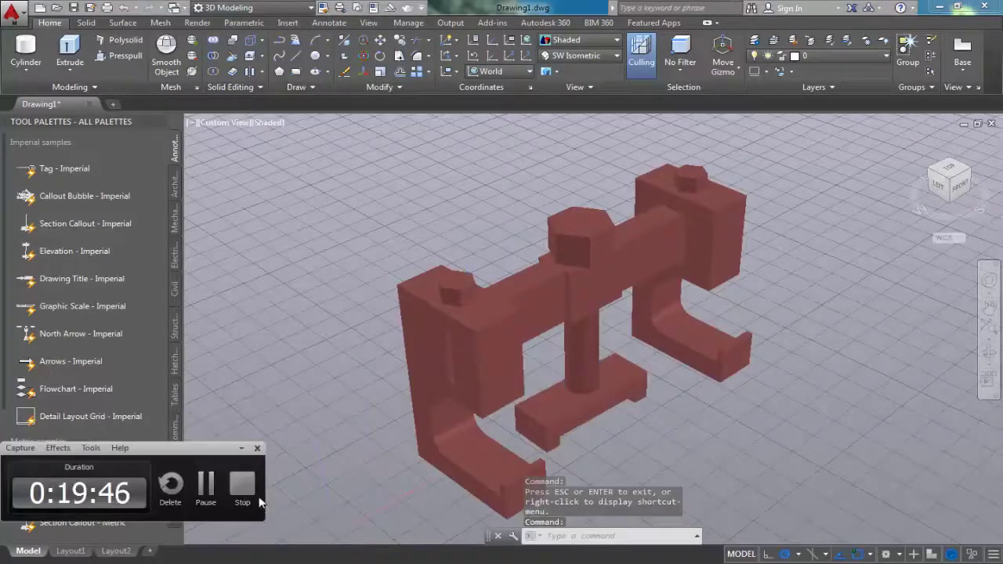
pyautogui.click(243, 489)
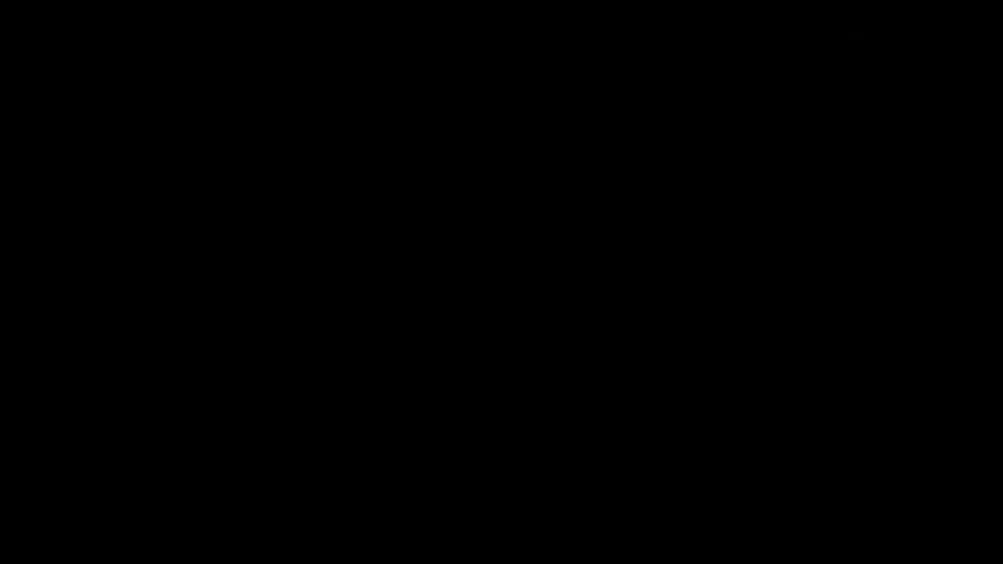